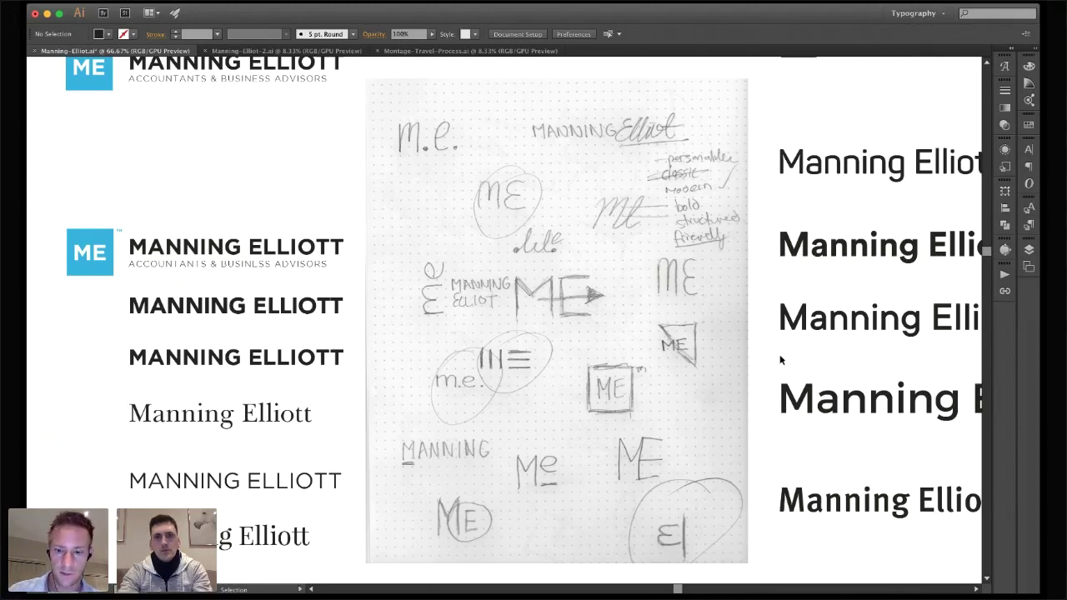
# Survey the whole artboard of Manning Elliott logo explorations, starting from the scanned pencil sketches
pyautogui.press('super+minus')
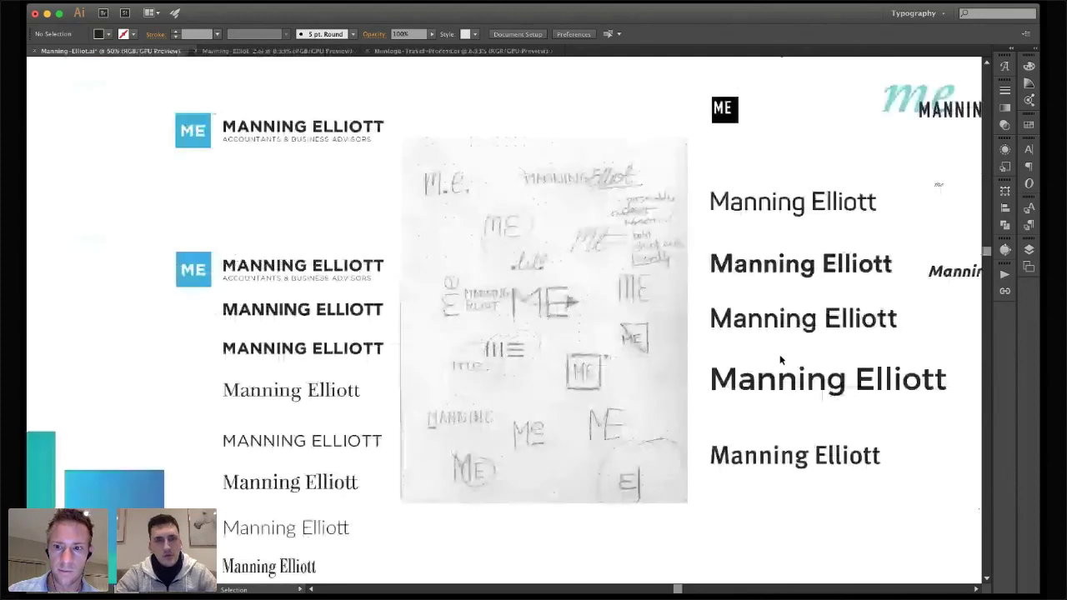
pyautogui.press('super+minus')
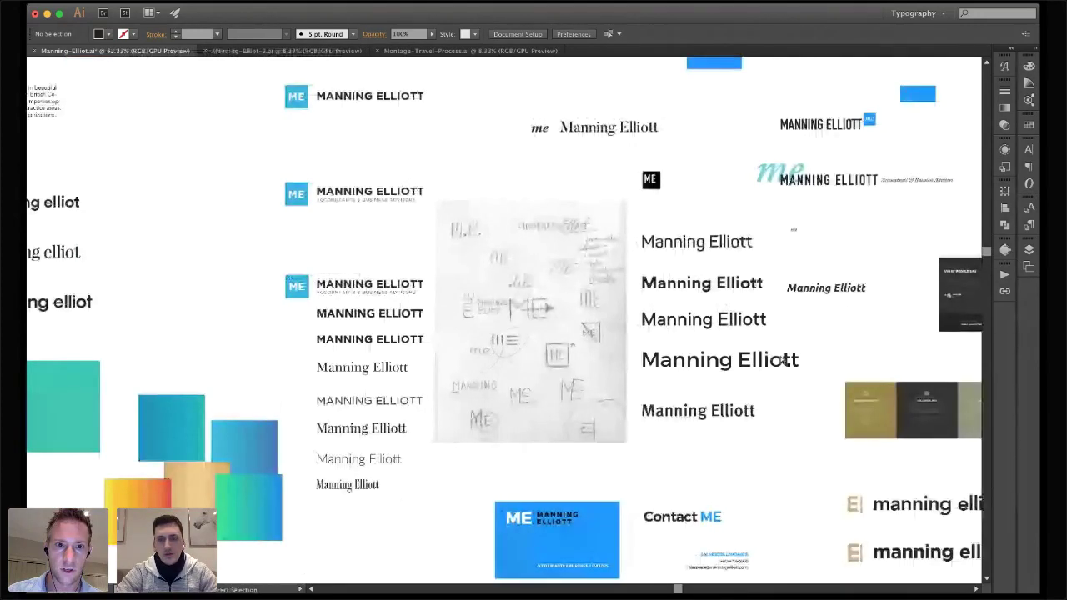
pyautogui.press('super+minus')
pyautogui.press('super+minus')
pyautogui.press('super+minus')
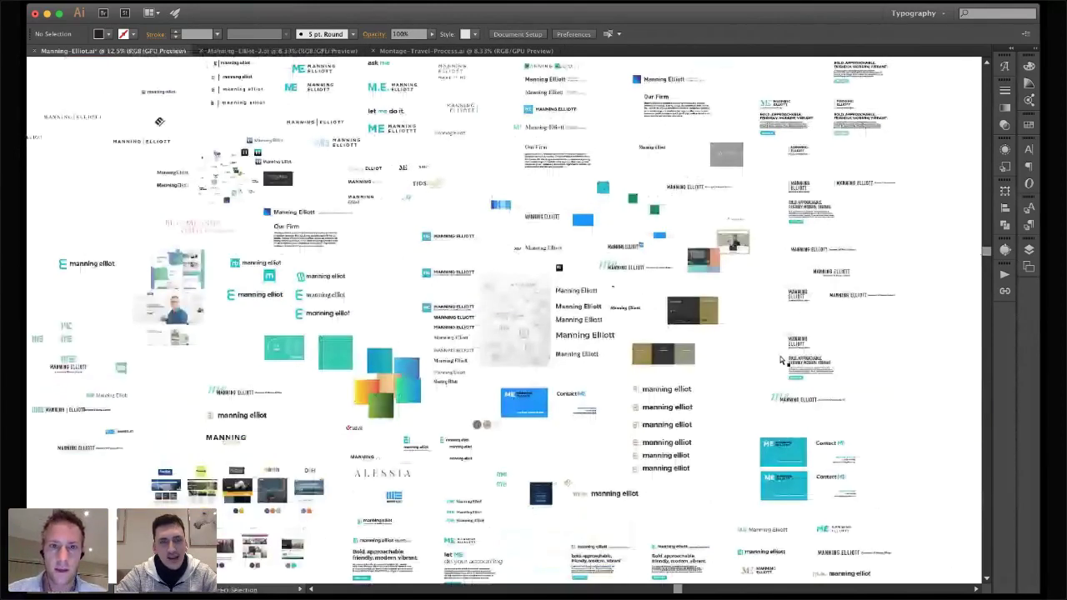
pyautogui.press('super+minus')
pyautogui.press('super+minus')
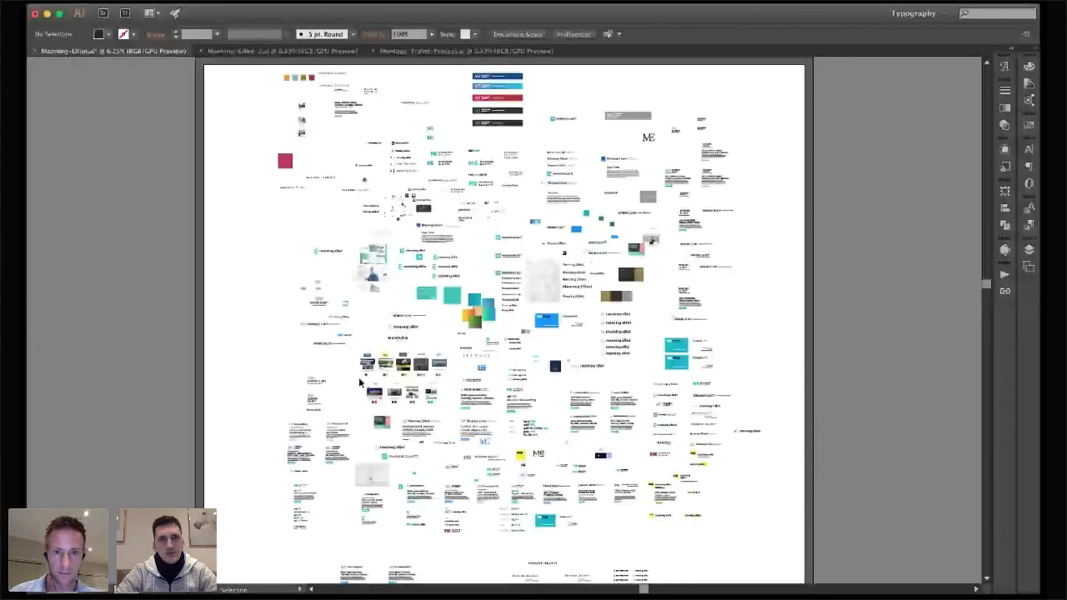
# Examine the competitor research showing accounting firms' logos, website screenshots and colour swatches
pyautogui.moveTo(360, 382); pyautogui.dragTo(367, 347)
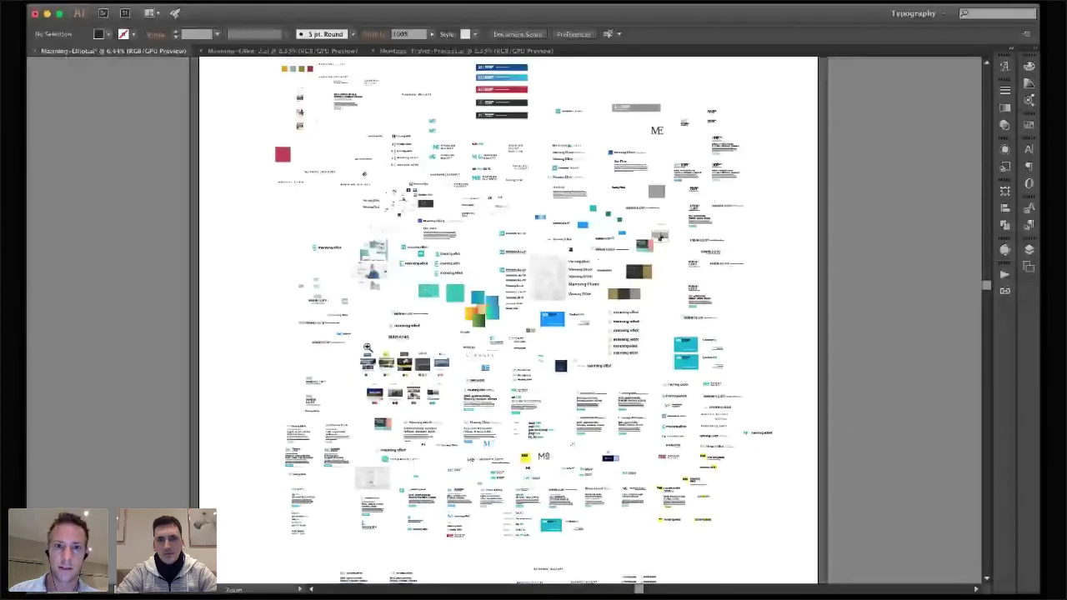
pyautogui.click(367, 346)
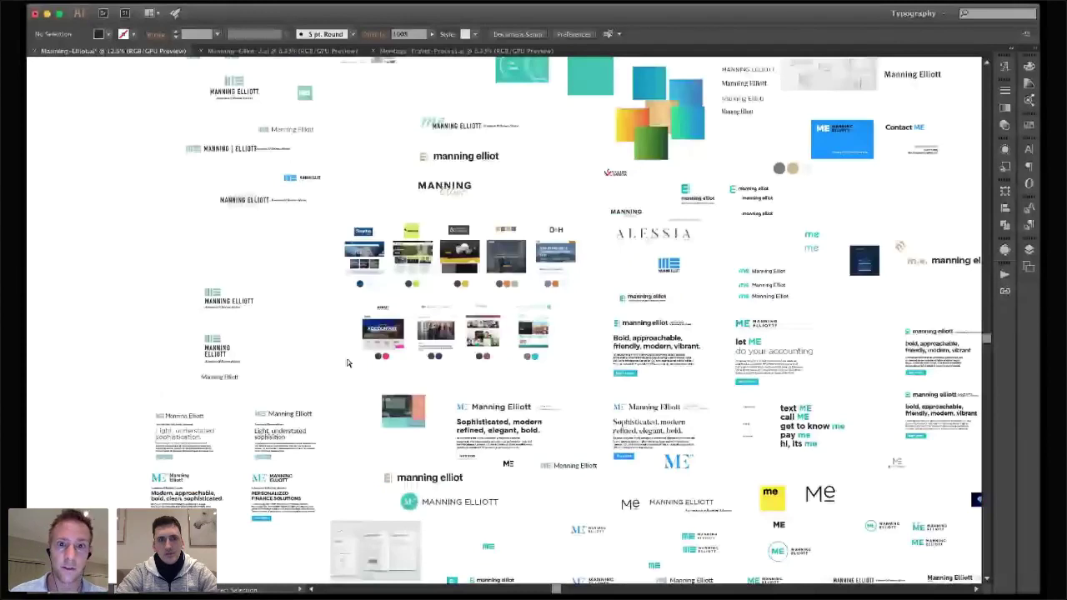
pyautogui.hotkey('ctrl', '=')
pyautogui.hotkey('ctrl', '=')
pyautogui.hotkey('ctrl', '=')
pyautogui.hotkey('ctrl', '=')
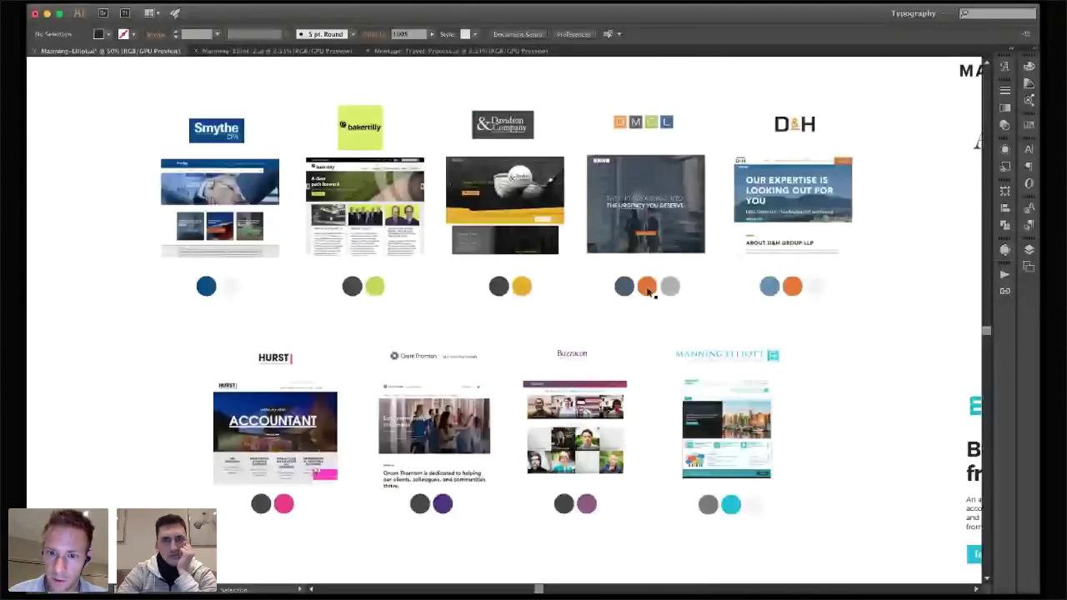
# Inspect Manning Elliott's original teal logo, website screenshot and colour swatches within the competitor research
pyautogui.click(649, 341)
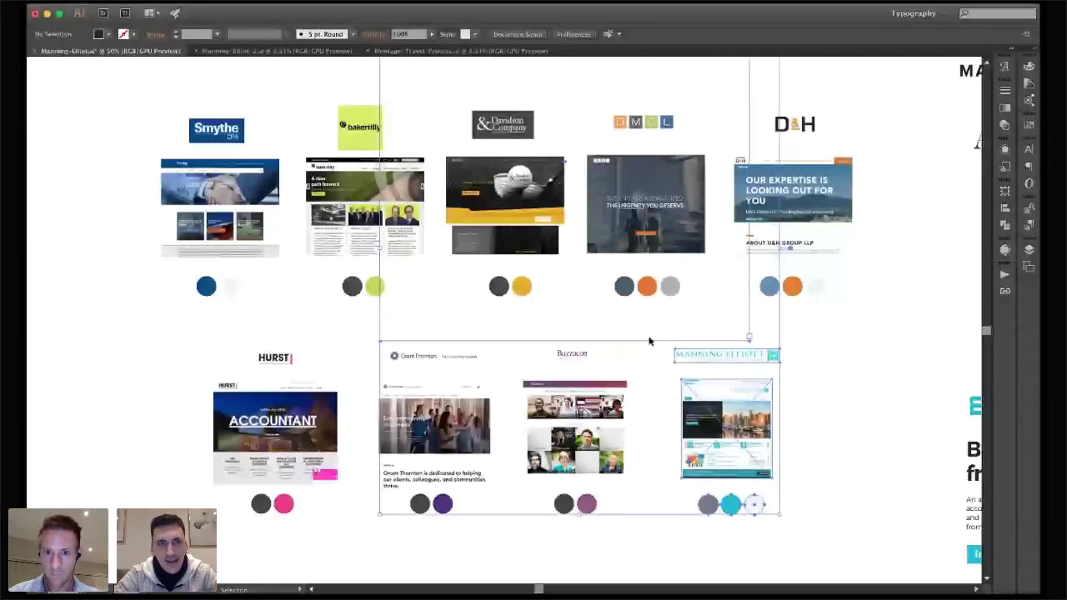
pyautogui.press('super+1')
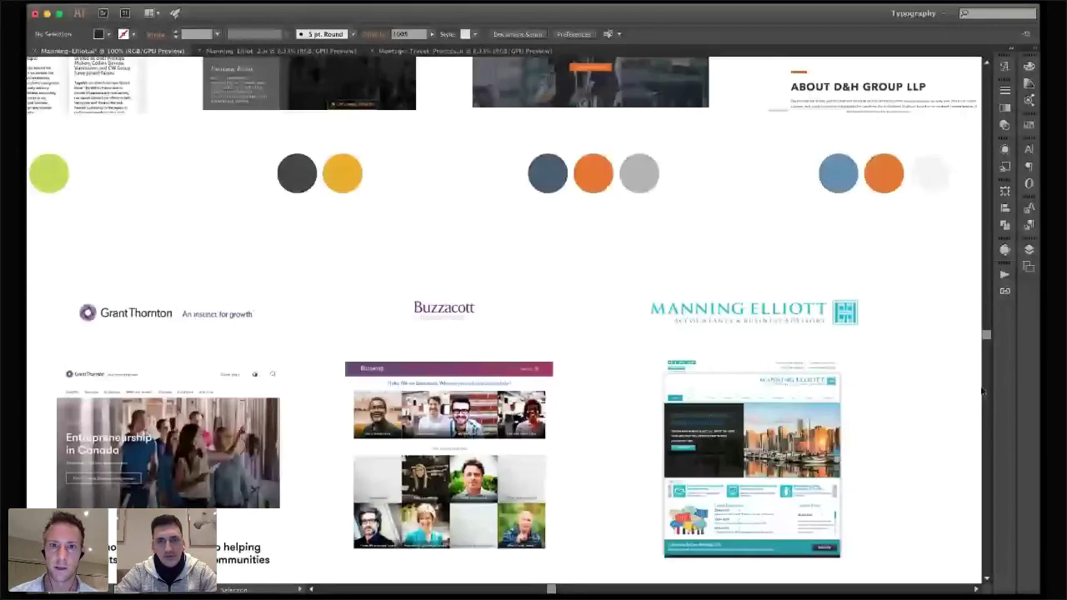
pyautogui.press('super+equal')
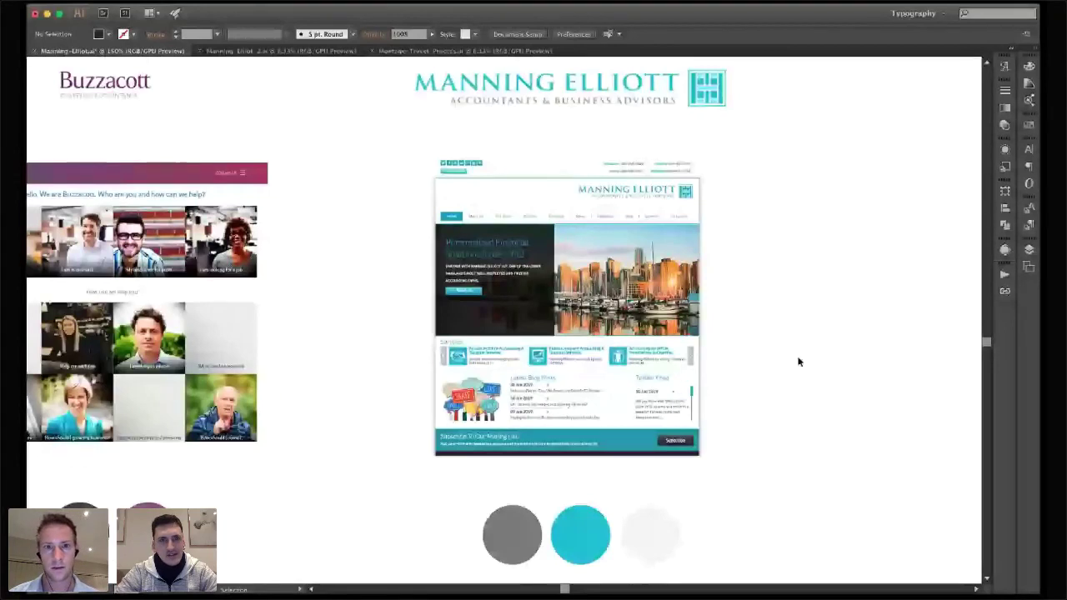
pyautogui.hscroll(3, 799, 362)
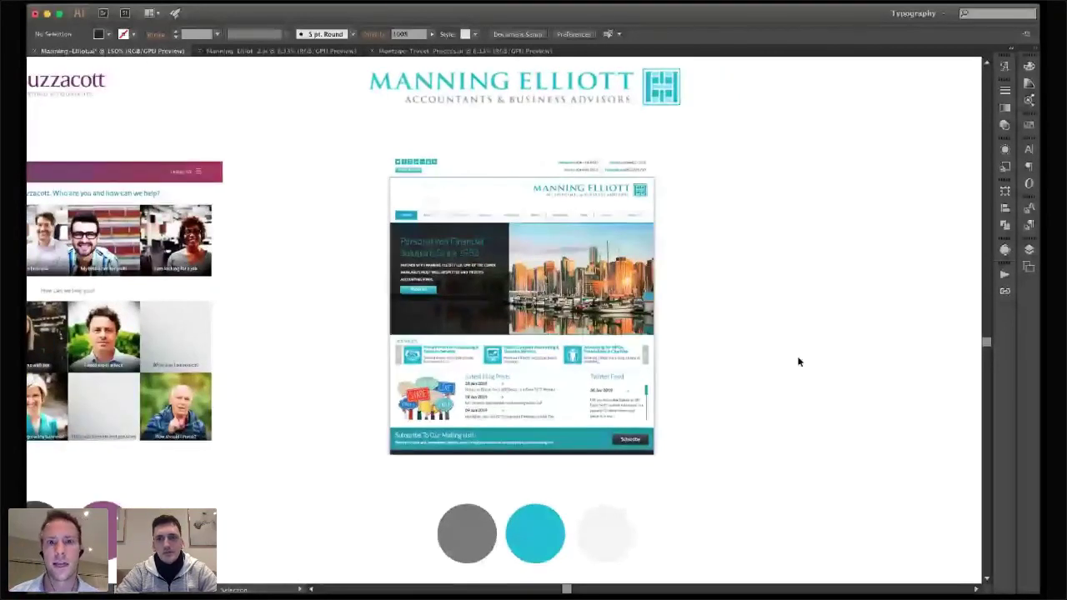
pyautogui.hscroll(1, 799, 362)
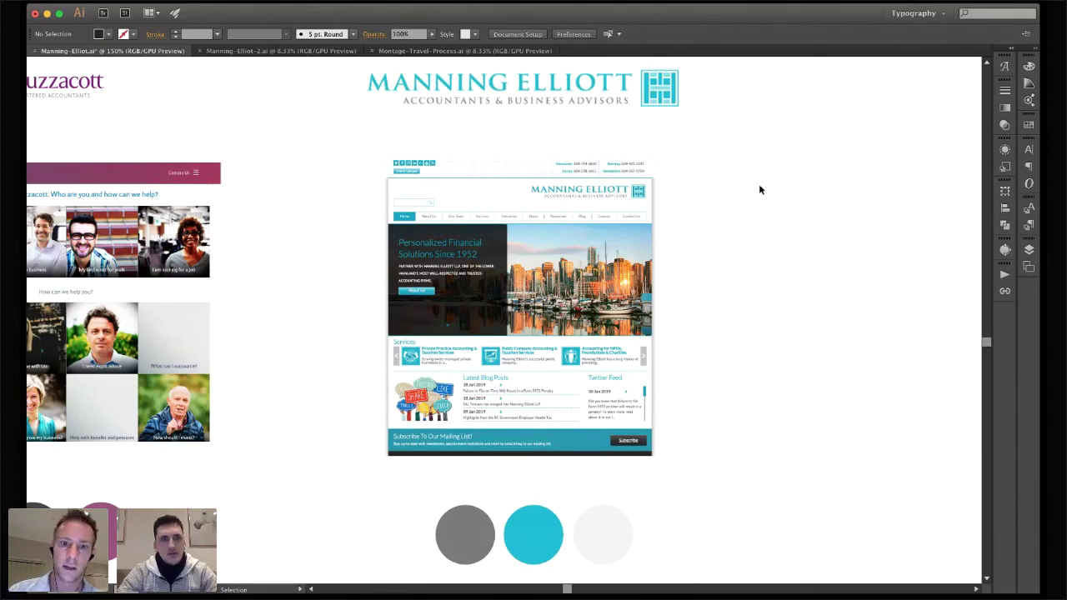
# Review the range of logo concepts between the competitor research and the scanned sketch page
pyautogui.hotkey('ctrl', '-')
pyautogui.hotkey('ctrl', '-')
pyautogui.hotkey('ctrl', '-')
pyautogui.hotkey('ctrl', '-')
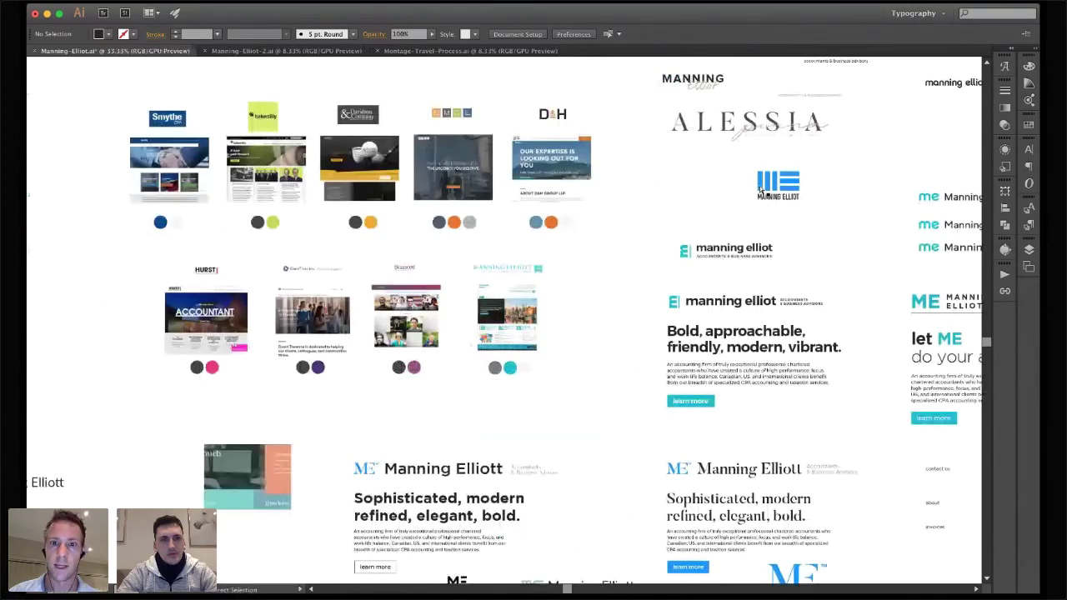
pyautogui.hotkey('ctrl', '-')
pyautogui.hotkey('ctrl', '-')
pyautogui.hscroll(10, 590, 272)
pyautogui.scroll(2, 590, 273)
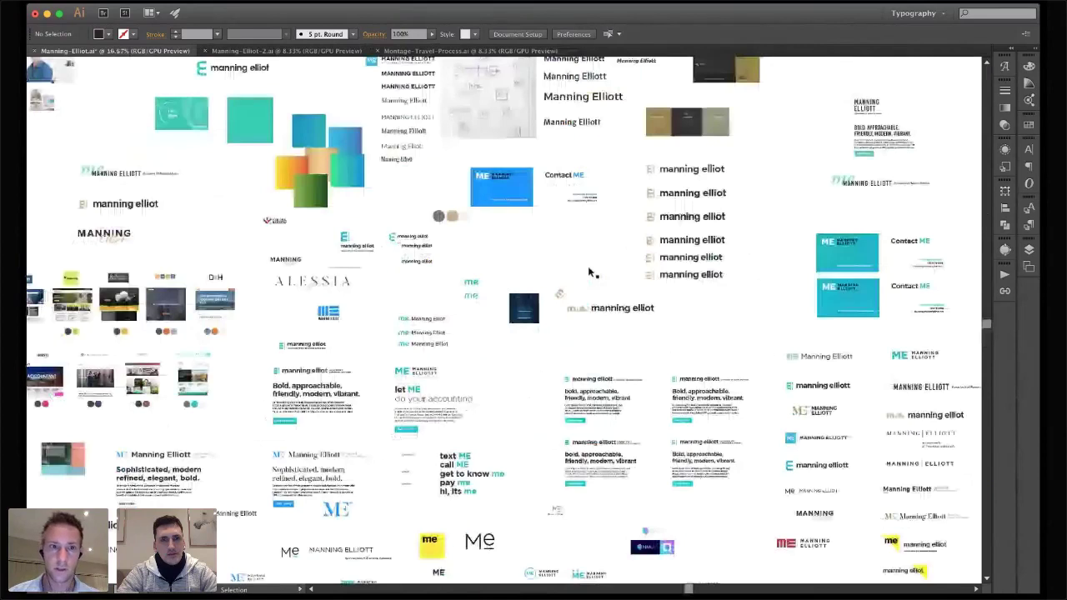
pyautogui.scroll(6, 589, 273)
pyautogui.hscroll(2, 806, 277)
pyautogui.scroll(3, 805, 277)
pyautogui.hscroll(-3, 806, 277)
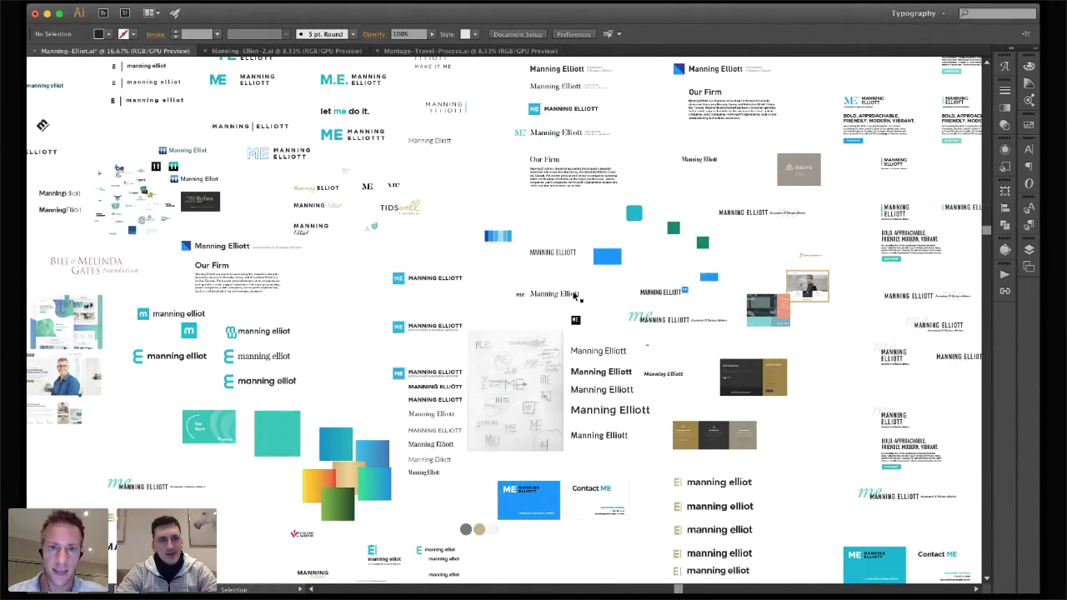
# Examine the scanned sketches and the surrounding Manning Elliott wordmarks, typeface trials and script "me" logos
pyautogui.press('super+equal')
pyautogui.press('v')
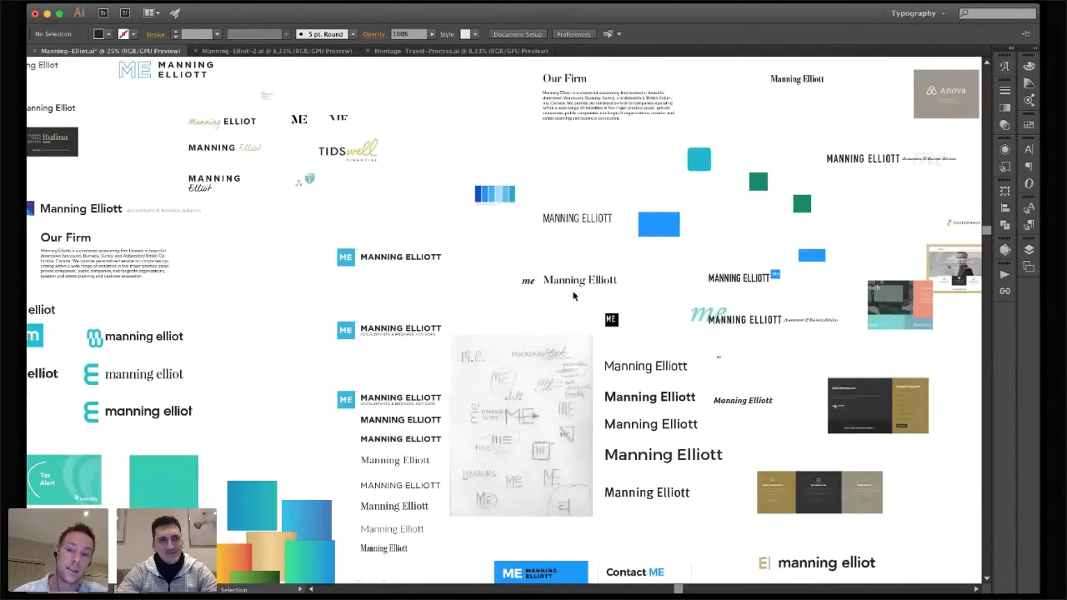
pyautogui.press('a')
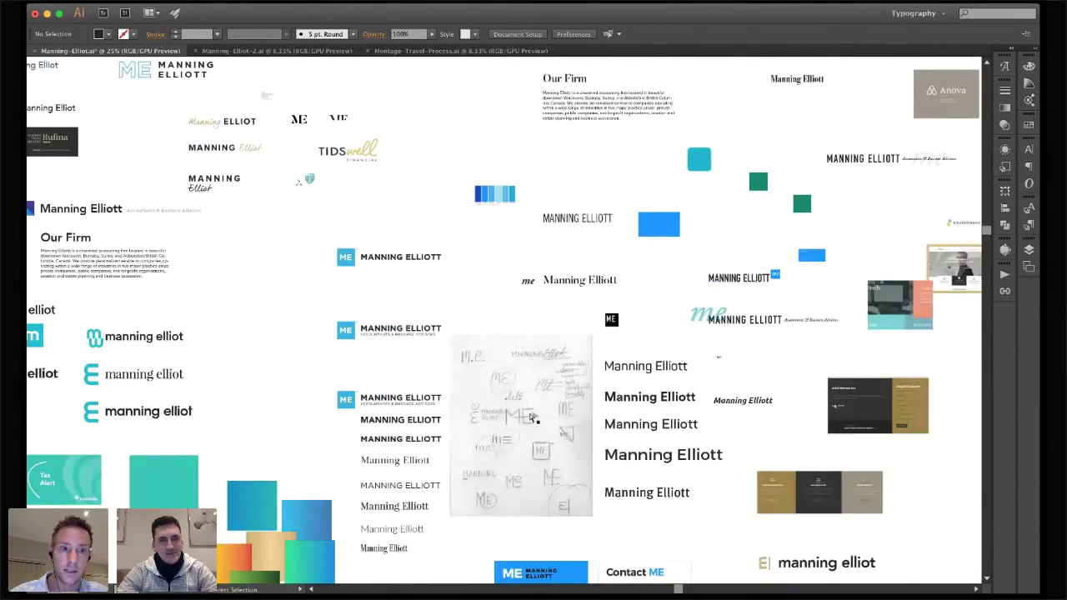
pyautogui.scroll(2, 530, 417)
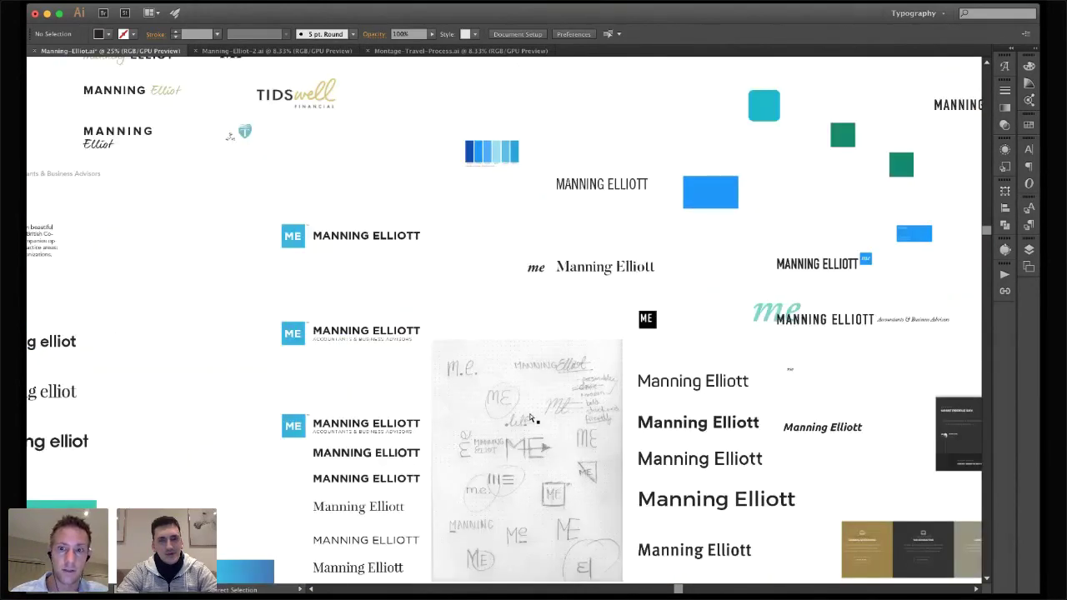
pyautogui.scroll(-2, 530, 417)
pyautogui.scroll(2, 530, 417)
pyautogui.scroll(-2, 530, 417)
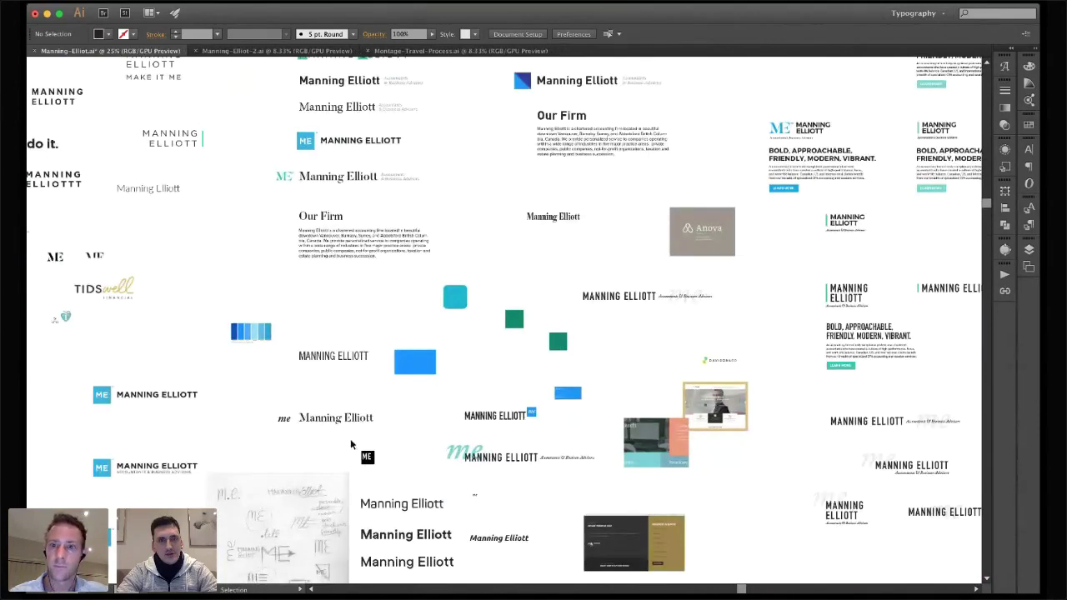
pyautogui.scroll(-2, 350, 438)
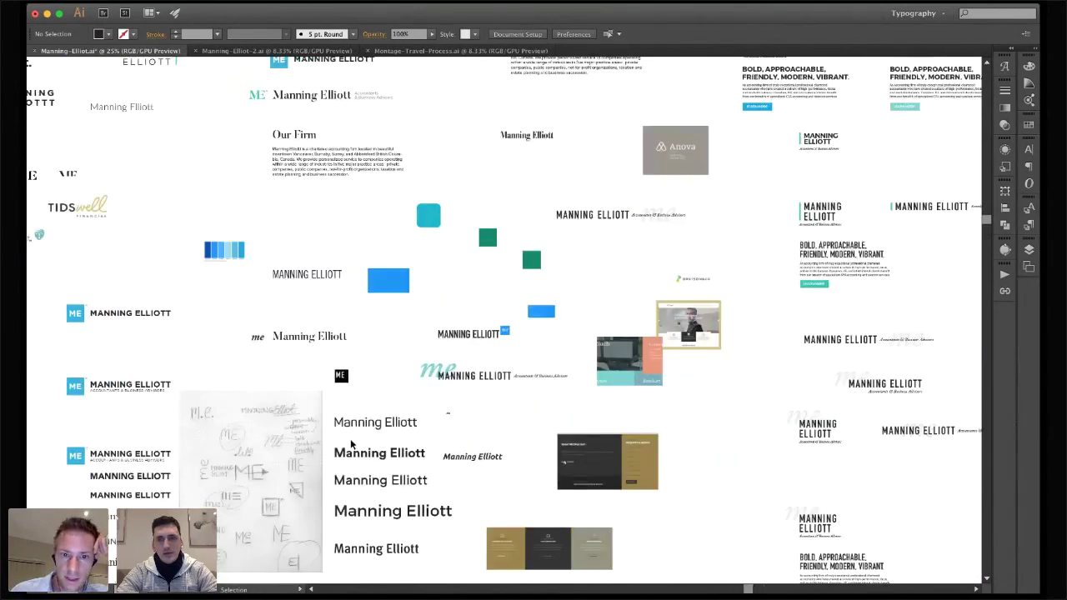
pyautogui.press('super+equal')
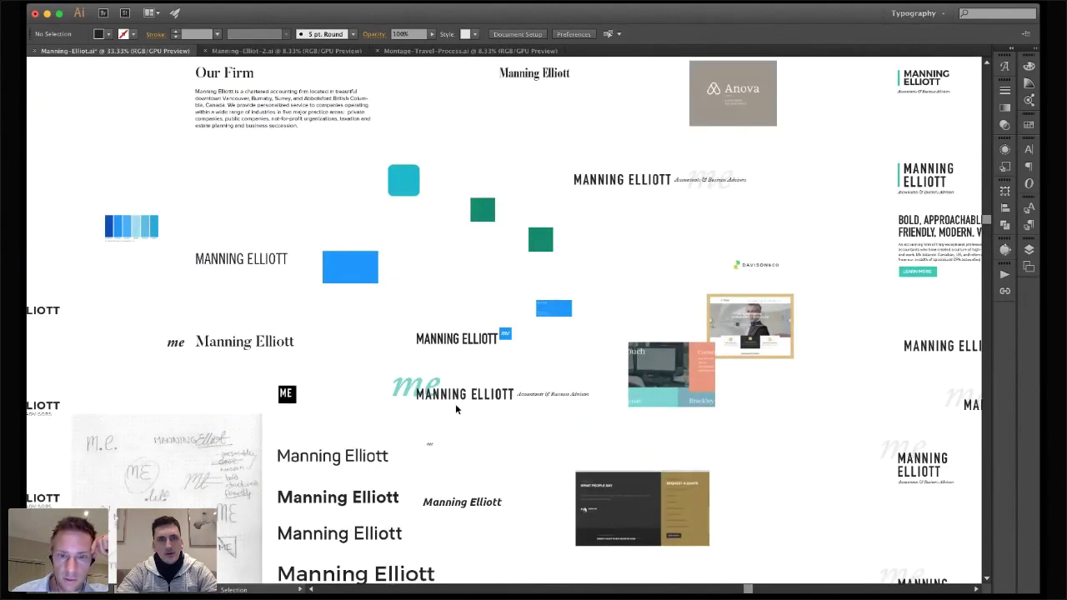
pyautogui.scroll(-2, 455, 404)
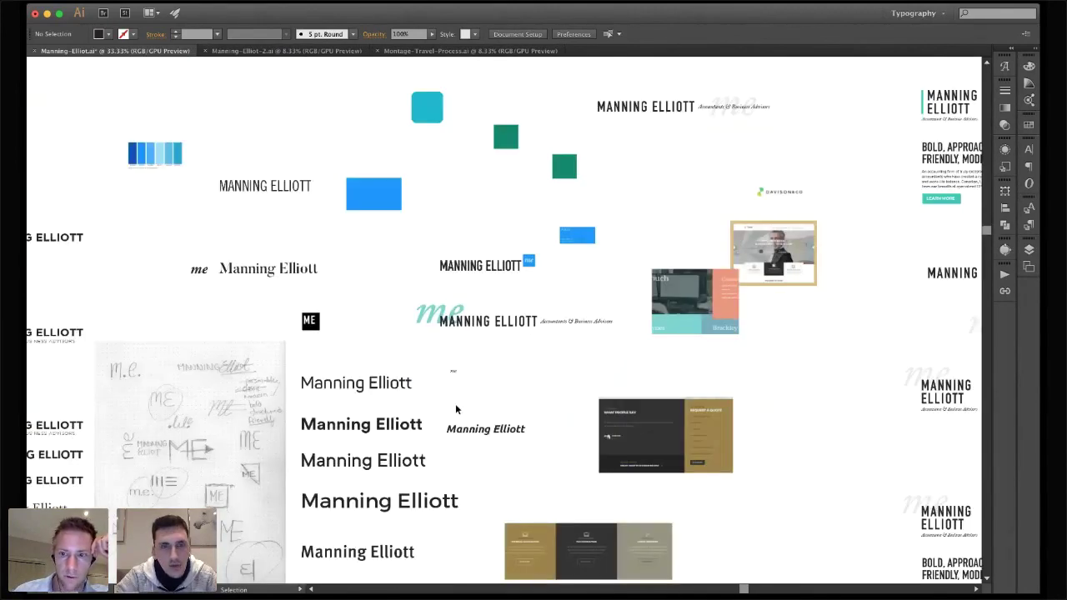
pyautogui.press('super+equal')
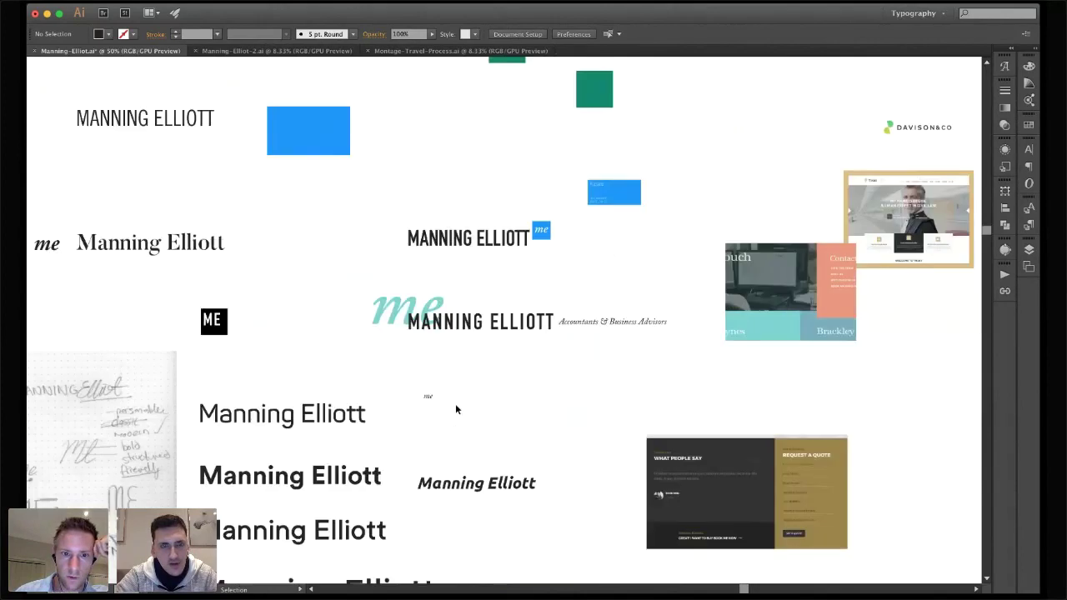
# Compare the condensed Manning Elliott wordmarks with the pale script "me" and the stacked versions with a teal bar
pyautogui.hscroll(9, 455, 409)
pyautogui.scroll(3, 455, 408)
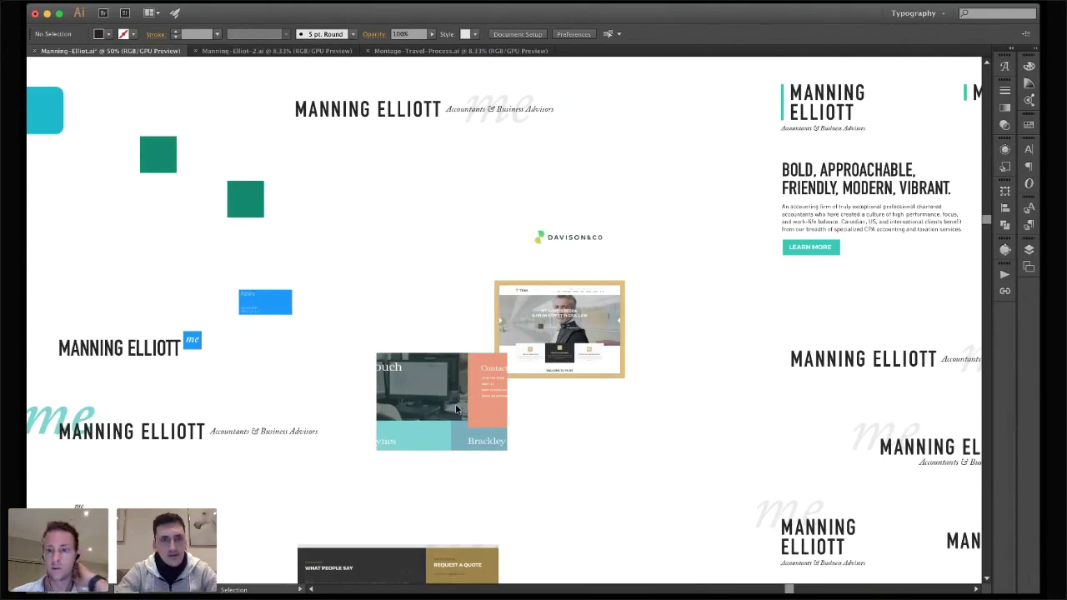
pyautogui.hscroll(2, 455, 408)
pyautogui.scroll(1, 455, 408)
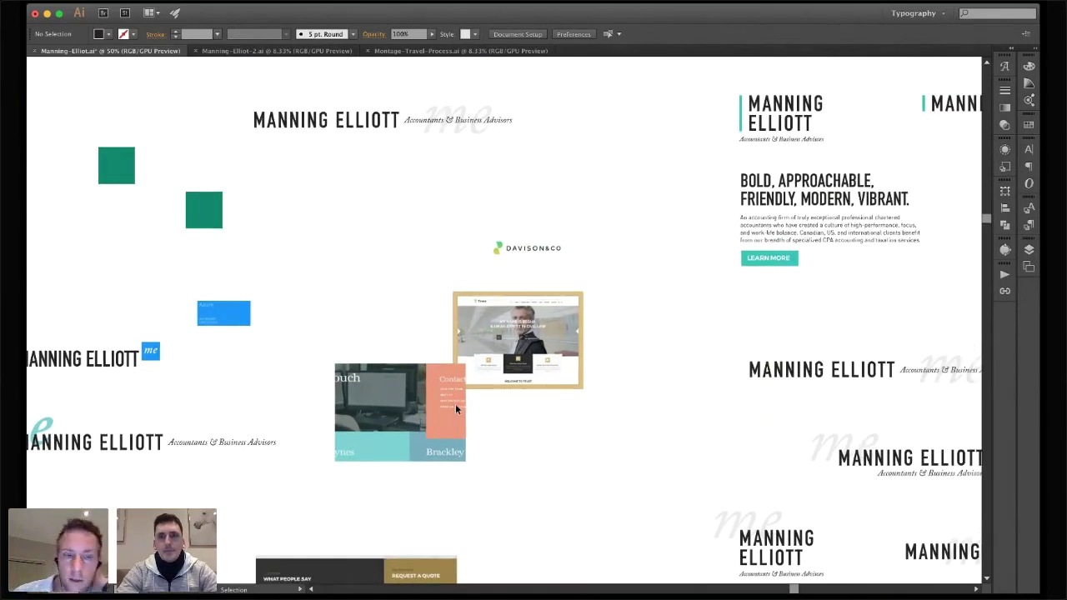
pyautogui.hscroll(2, 455, 409)
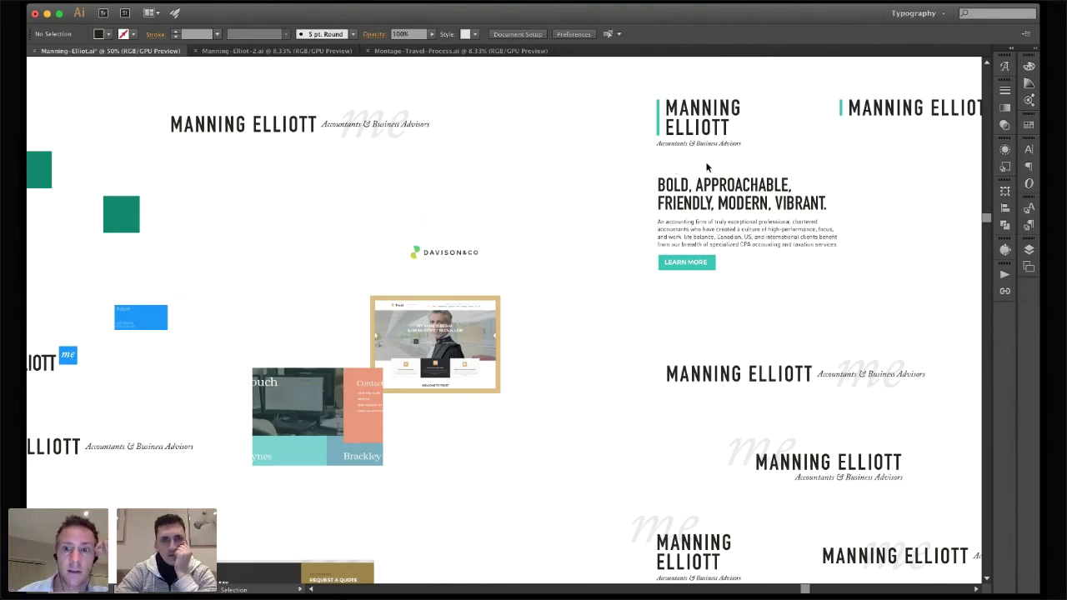
pyautogui.scroll(-3, 772, 523)
pyautogui.hscroll(6, 772, 523)
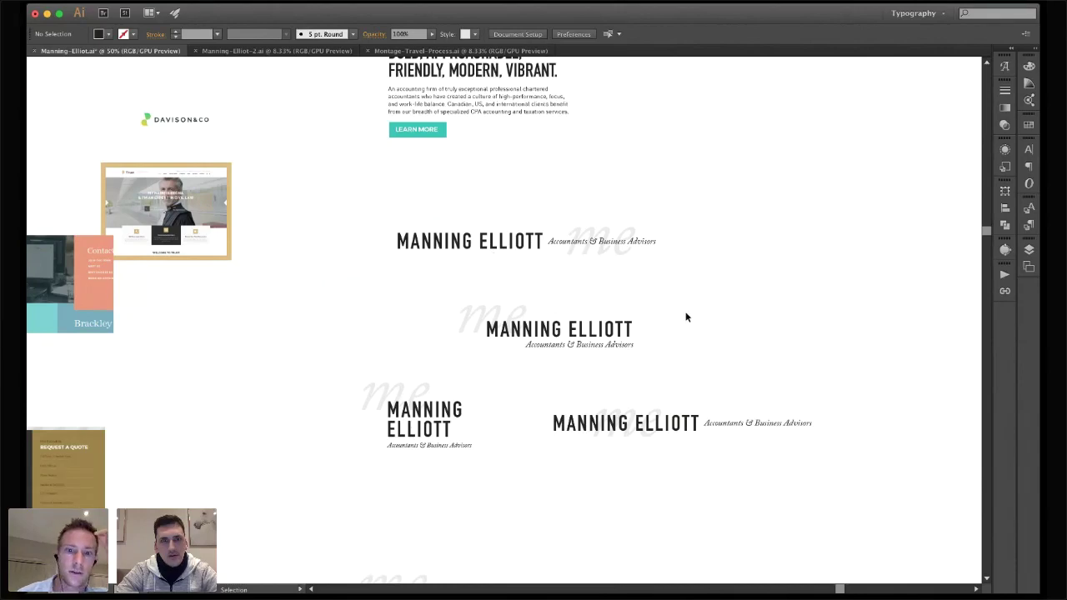
pyautogui.scroll(2, 517, 222)
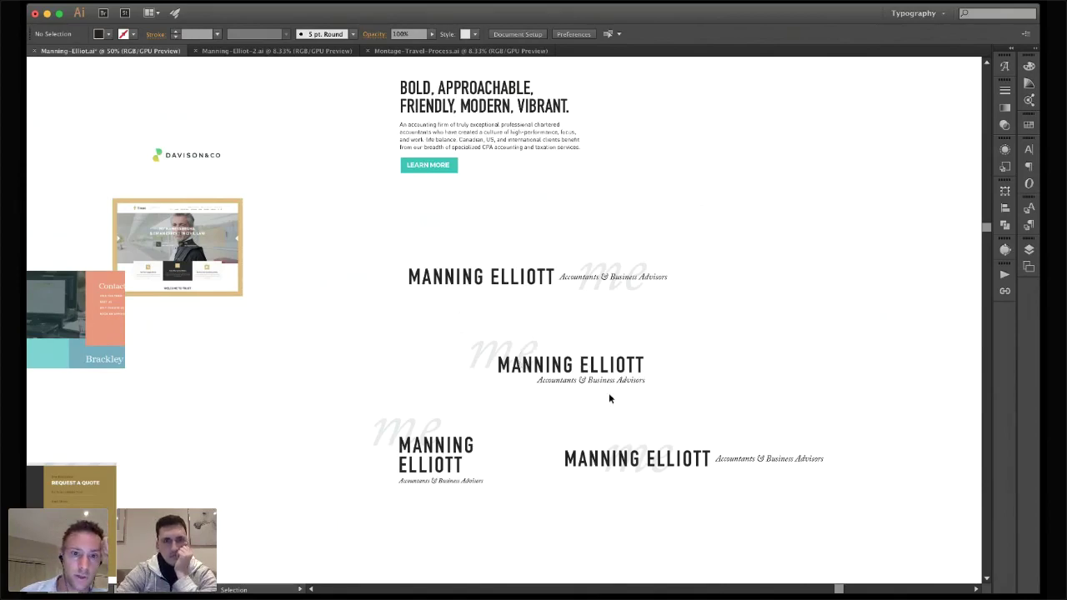
pyautogui.scroll(5, 610, 397)
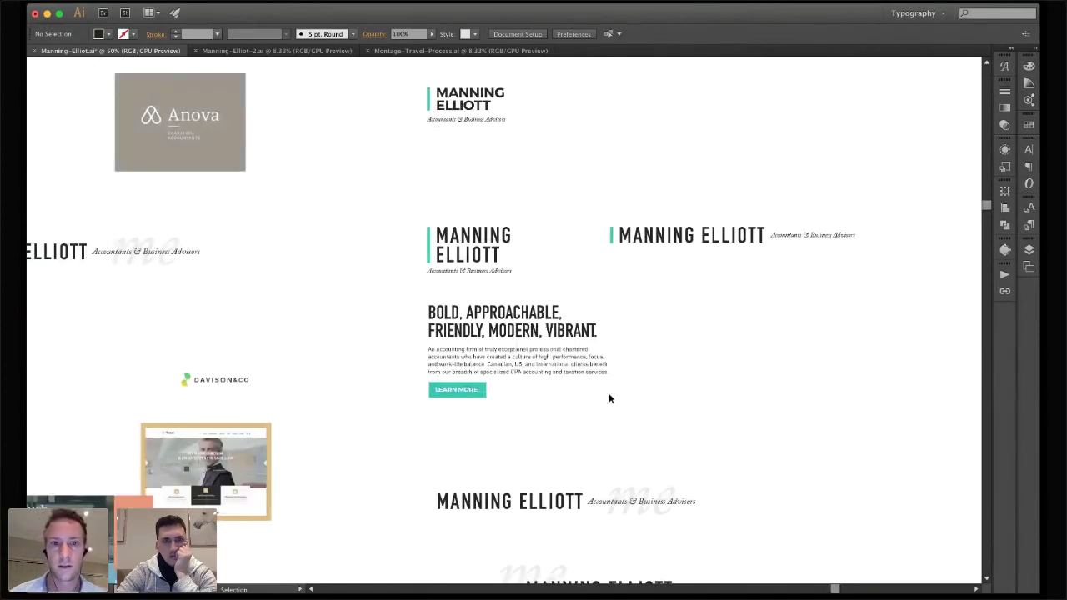
pyautogui.scroll(2, 610, 398)
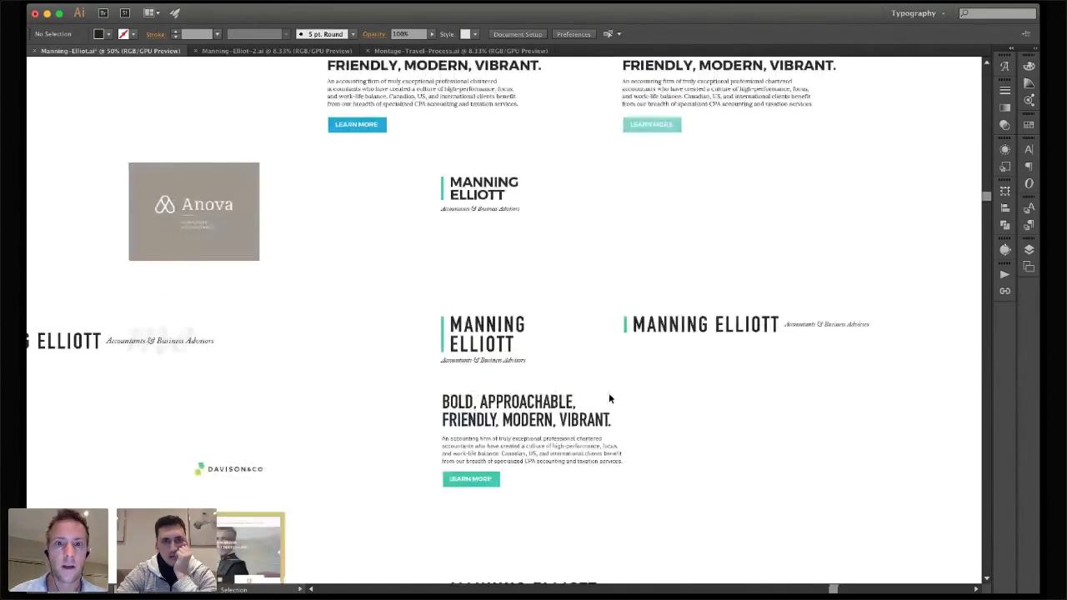
pyautogui.scroll(4, 608, 399)
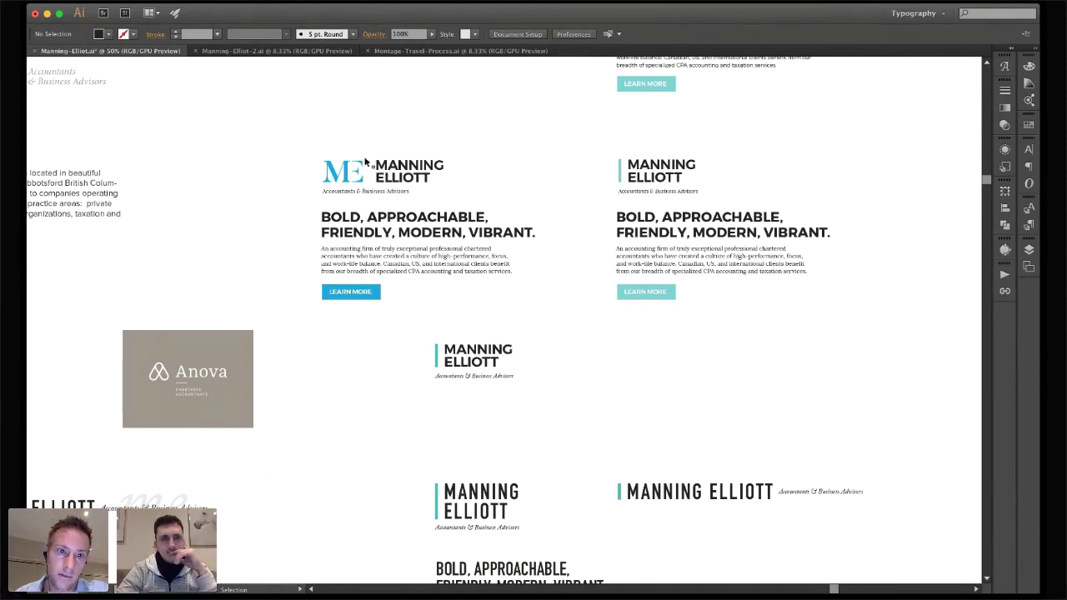
# Inspect the blue serif ME logo with its stacked wordmark and tagline above the "Bold, approachable" sample text
pyautogui.press('super+equal')
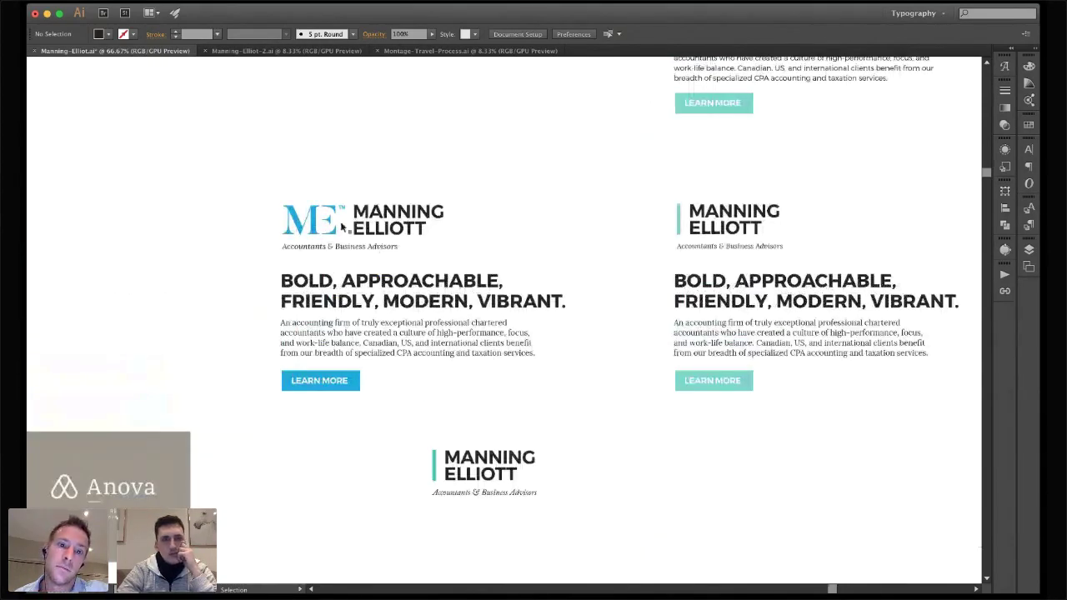
pyautogui.scroll(3, 444, 215)
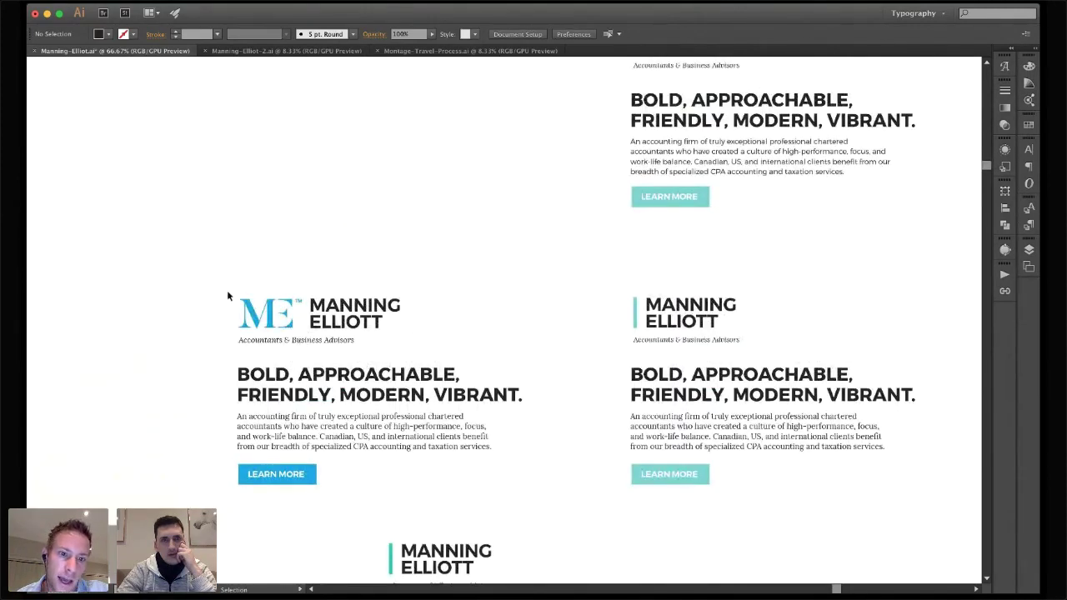
pyautogui.moveTo(227, 290); pyautogui.dragTo(415, 343)
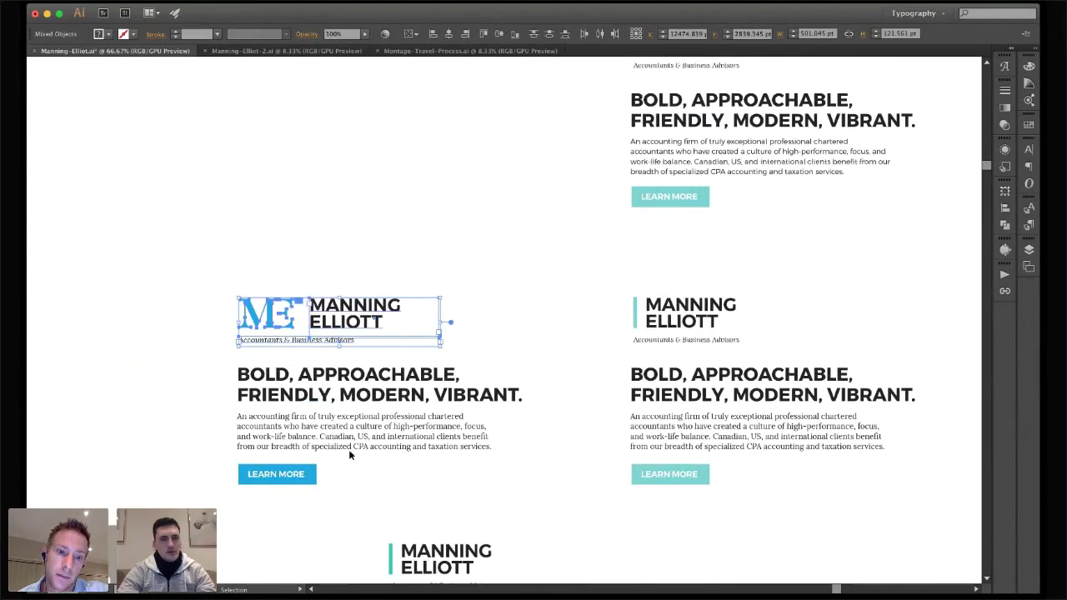
pyautogui.click(299, 506)
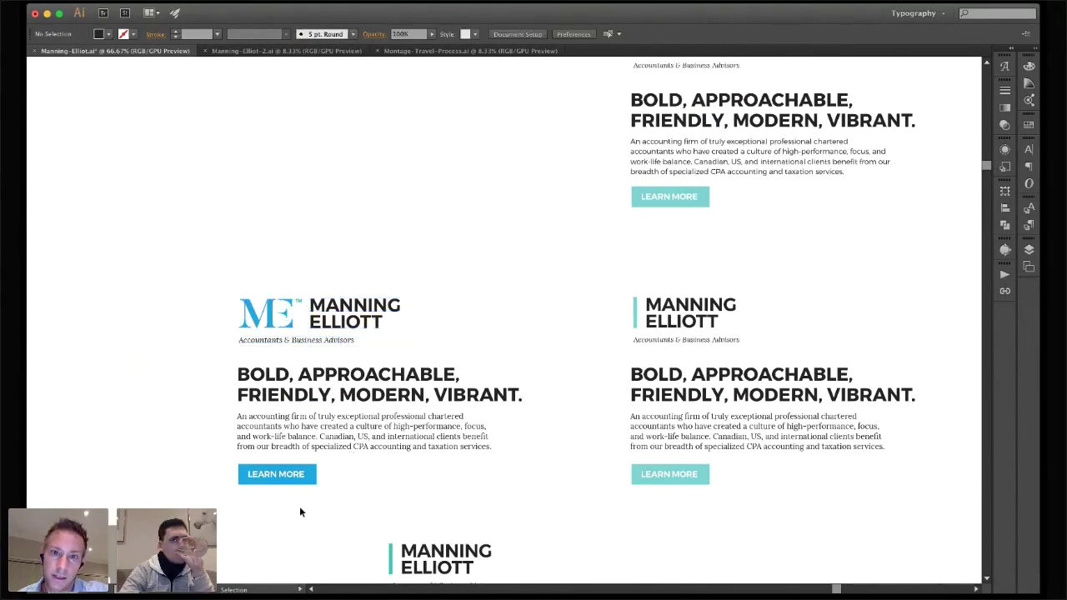
# Compare the serif and sans-serif body text in the "Bold, approachable, friendly, modern, vibrant." sample layouts
pyautogui.click(250, 441)
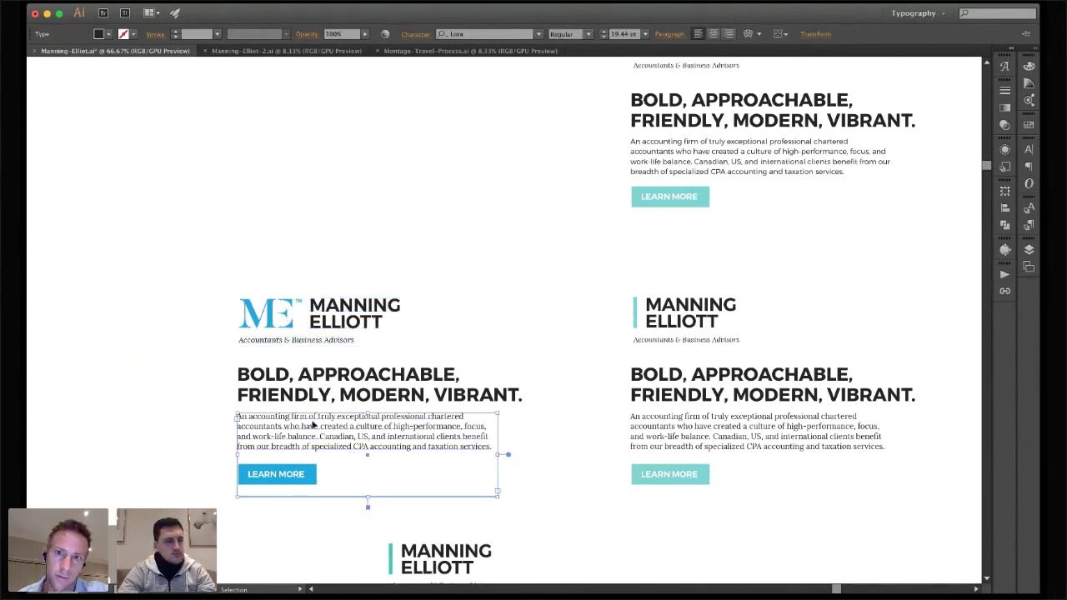
pyautogui.click(672, 171)
pyautogui.click(516, 194)
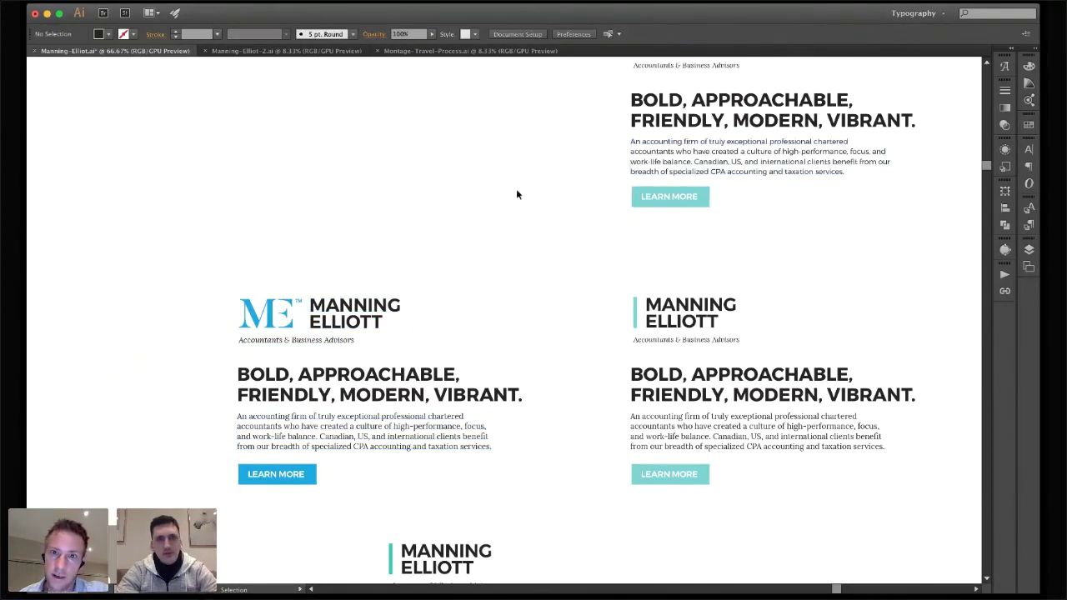
pyautogui.scroll(2, 516, 188)
pyautogui.hscroll(3, 516, 188)
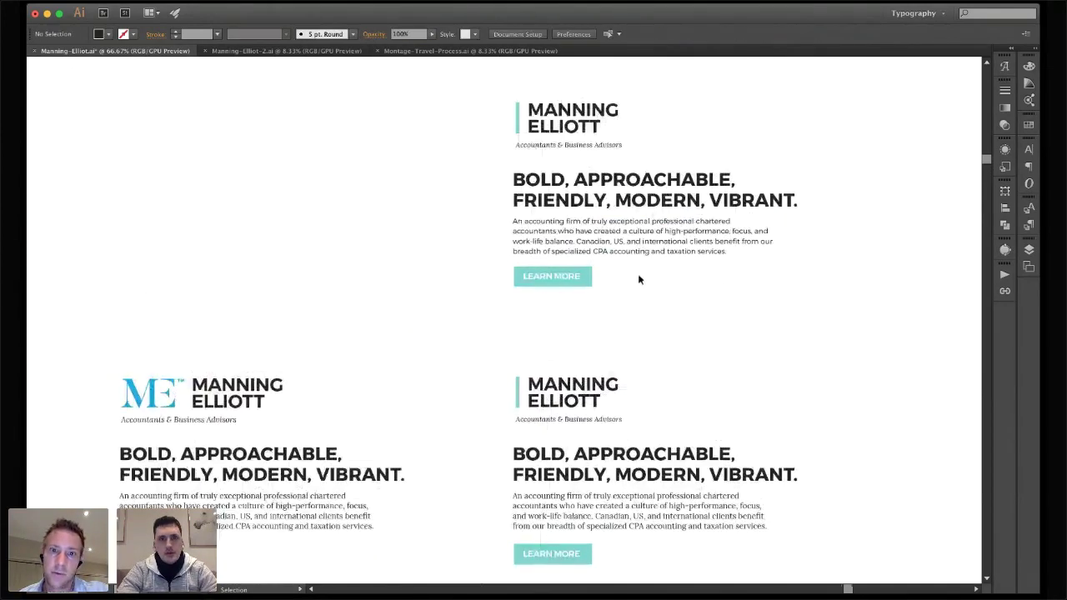
pyautogui.scroll(1, 639, 279)
pyautogui.hscroll(-1, 425, 381)
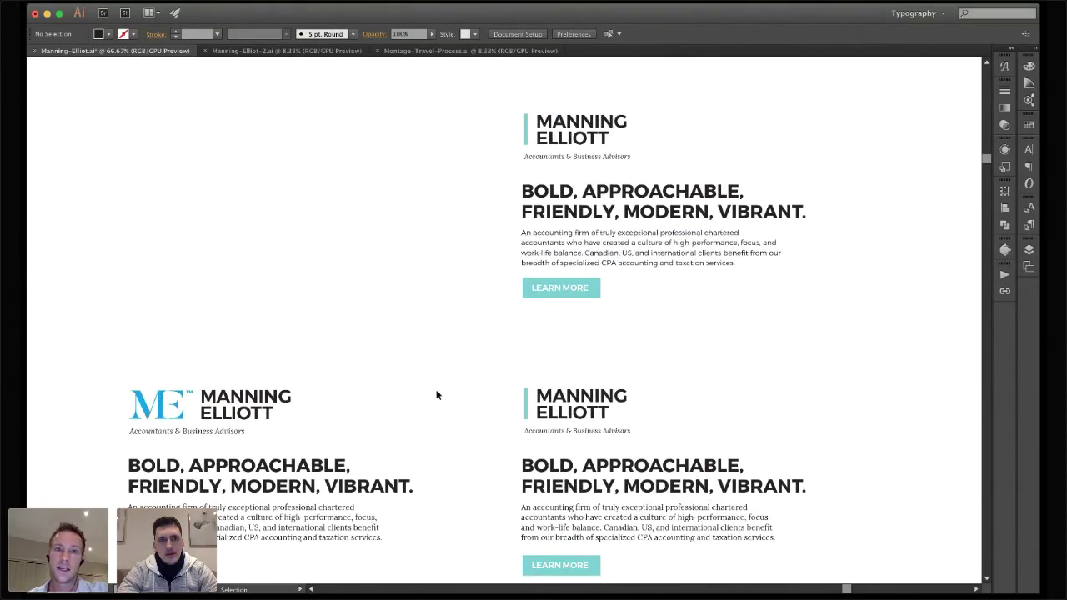
# Review the stacked wordmarks with teal dots, the taupe banner logo and the large black serif ME monogram
pyautogui.scroll(8, 436, 395)
pyautogui.hscroll(-3, 436, 395)
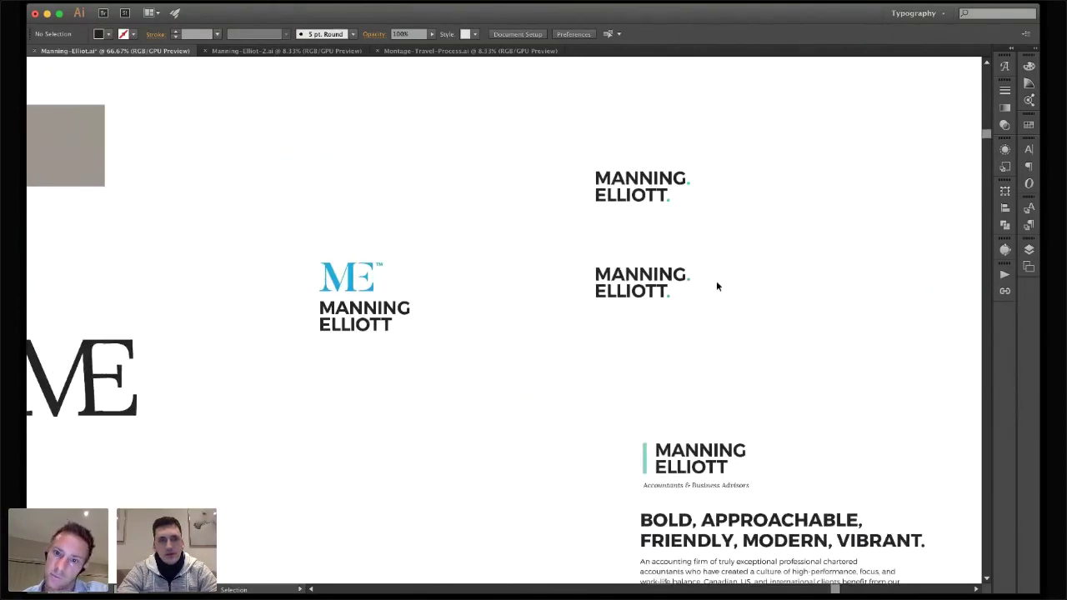
pyautogui.hscroll(-14, 677, 212)
pyautogui.scroll(2, 677, 213)
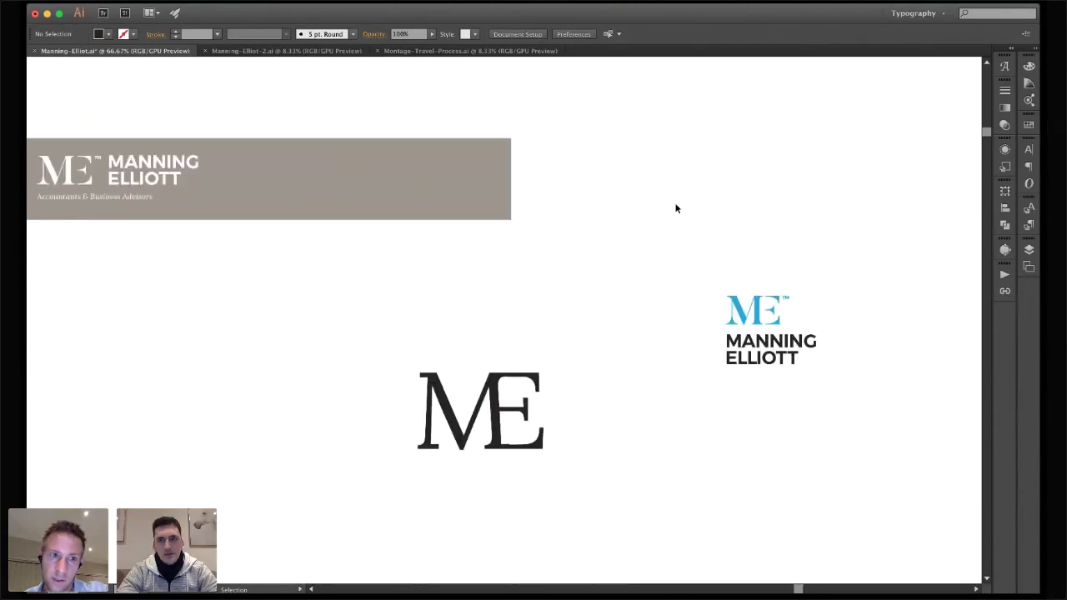
pyautogui.press('super+minus')
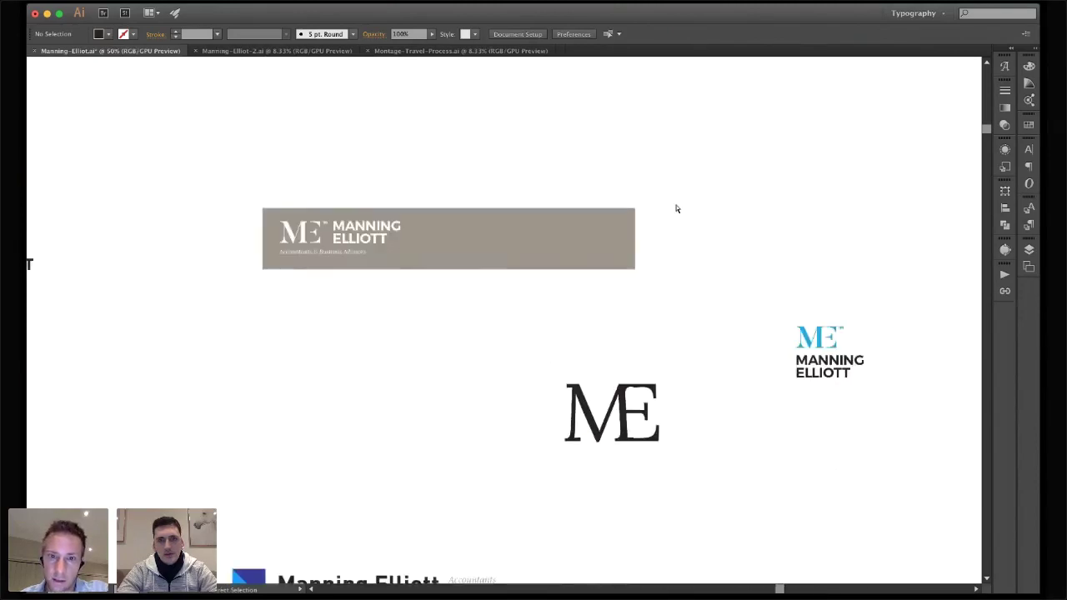
pyautogui.press('super+minus')
pyautogui.press('super+minus')
# Survey the wordmarks, monograms and colour swatches around the "Our Firm" samples and the teal-bar layouts
pyautogui.scroll(-5, 676, 209)
pyautogui.hscroll(-5, 676, 208)
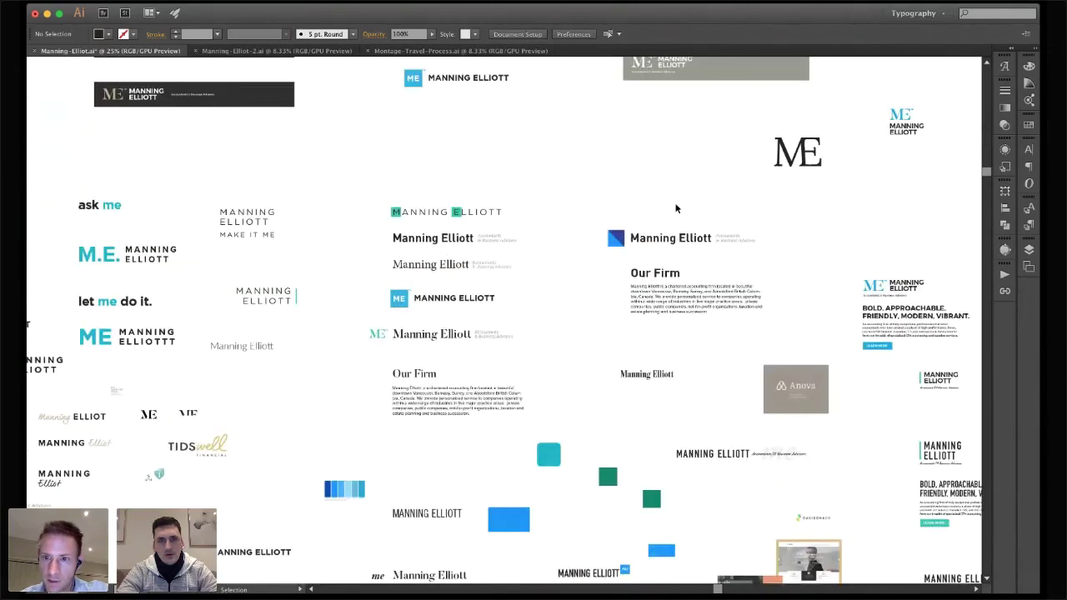
pyautogui.hscroll(3, 779, 368)
pyautogui.scroll(-1, 778, 368)
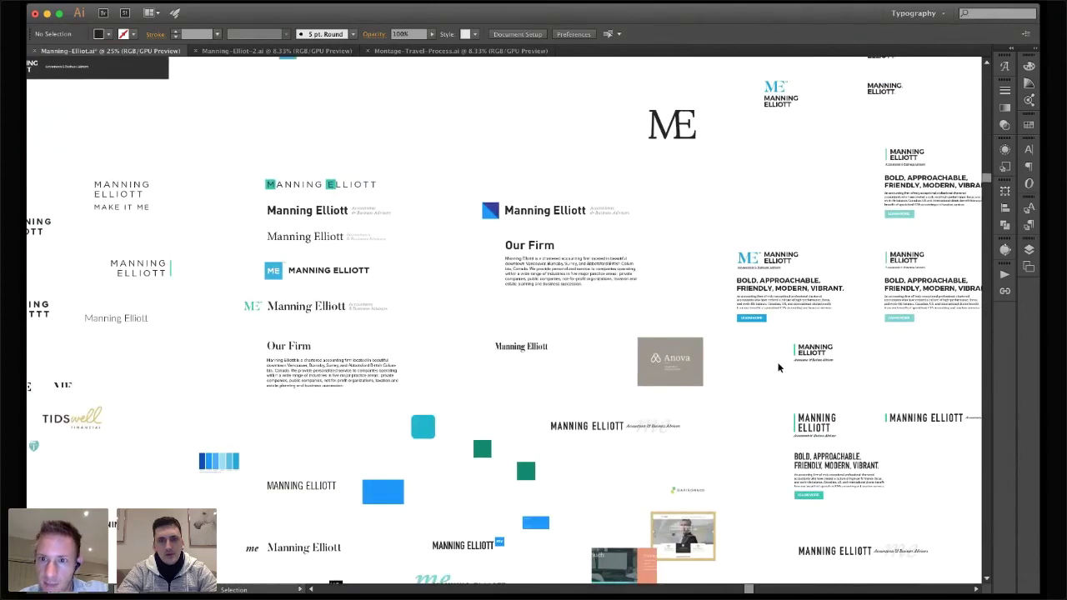
pyautogui.hscroll(1, 779, 368)
pyautogui.scroll(1, 779, 368)
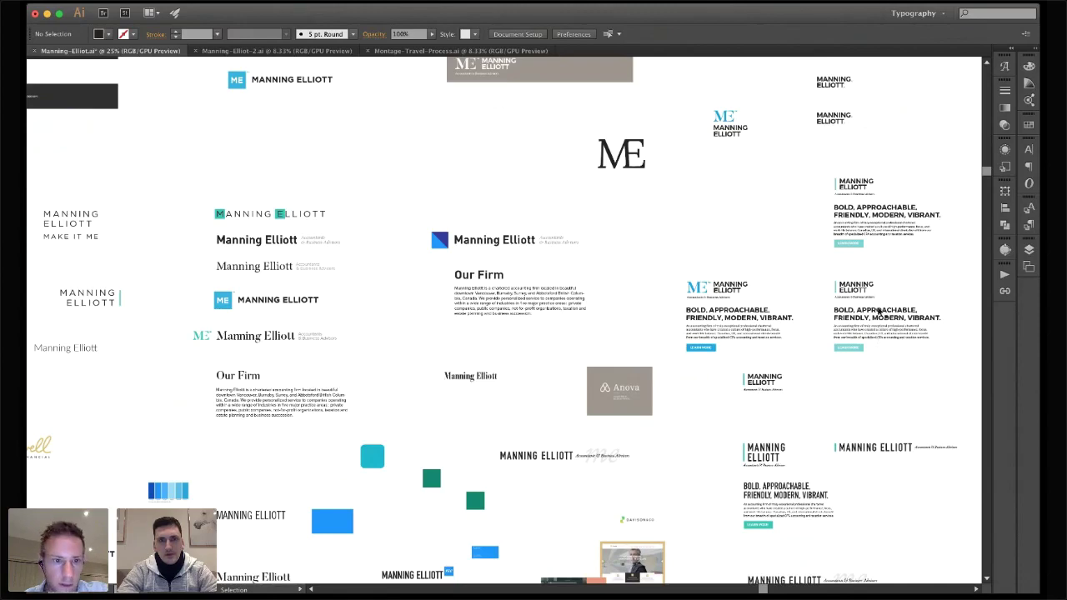
# Review the striped ME logos, gradient swatches and competitor website research with their brand colours
pyautogui.scroll(-10, 527, 359)
pyautogui.hscroll(-8, 527, 360)
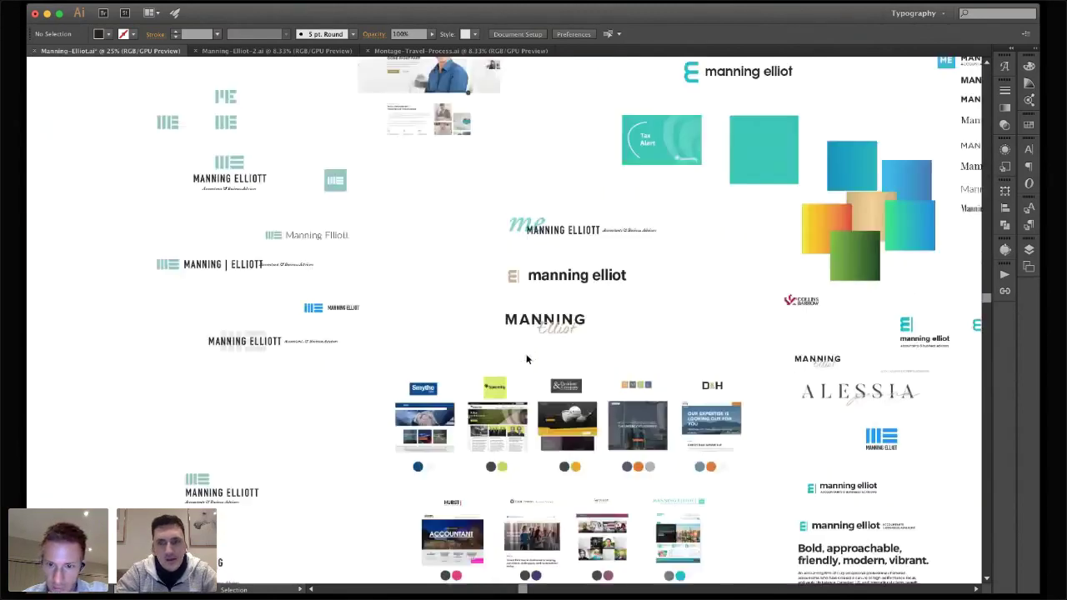
pyautogui.press('super+minus')
pyautogui.scroll(-5, 527, 359)
pyautogui.hscroll(-5, 527, 359)
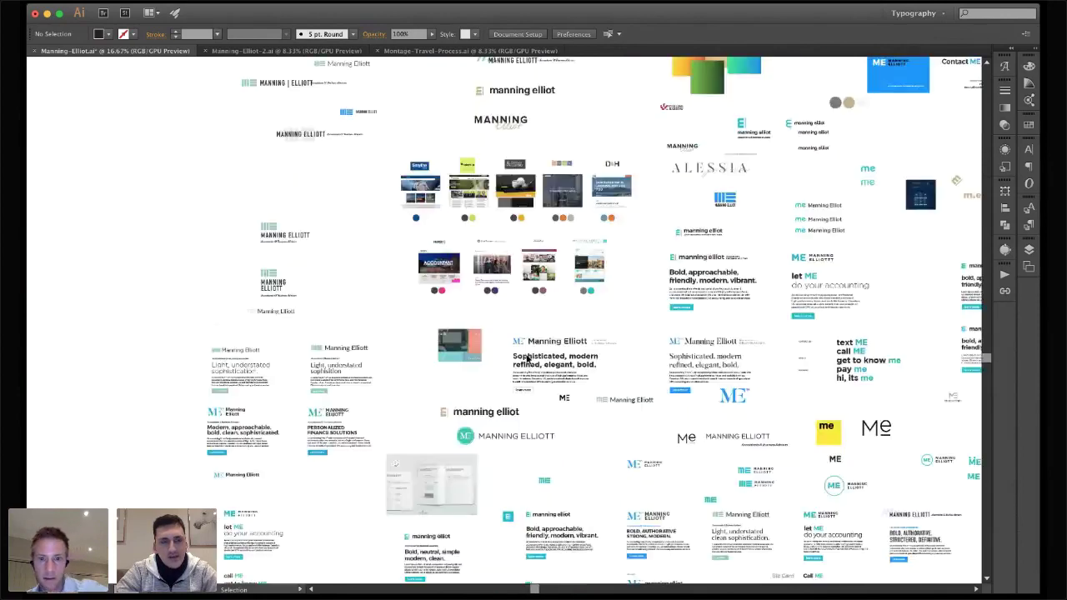
# Find the row of refined logo concepts and view the "manning elliot" and blue serif ME layouts up close
pyautogui.scroll(-5, 527, 359)
pyautogui.hscroll(3, 527, 359)
pyautogui.press('super+plus')
pyautogui.press('super+plus')
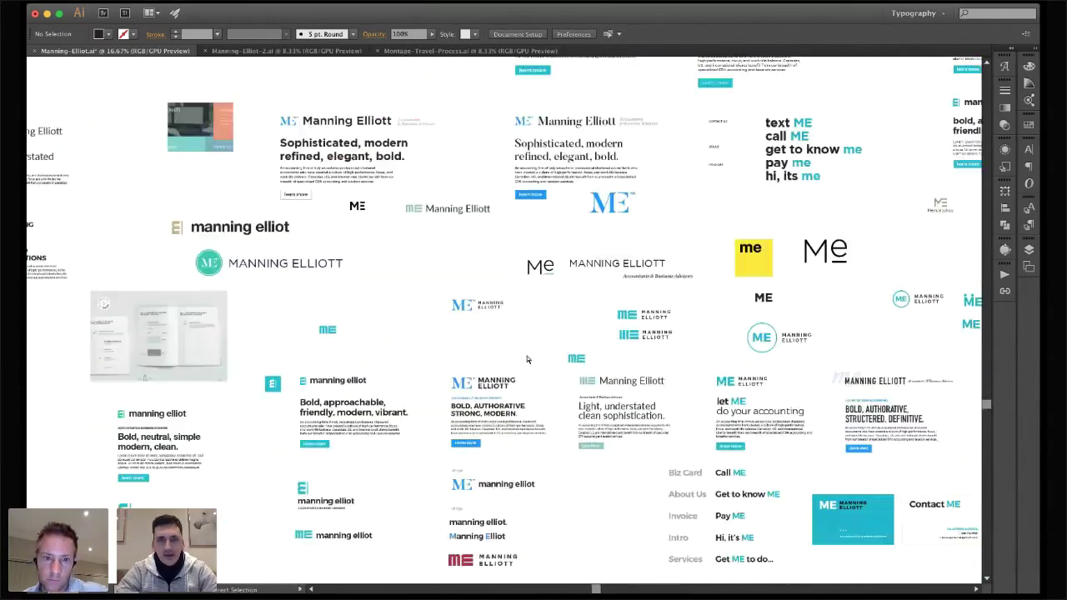
pyautogui.hscroll(4, 526, 359)
pyautogui.scroll(-2, 526, 359)
pyautogui.scroll(-3, 526, 359)
pyautogui.hscroll(-4, 526, 360)
pyautogui.press('super+plus')
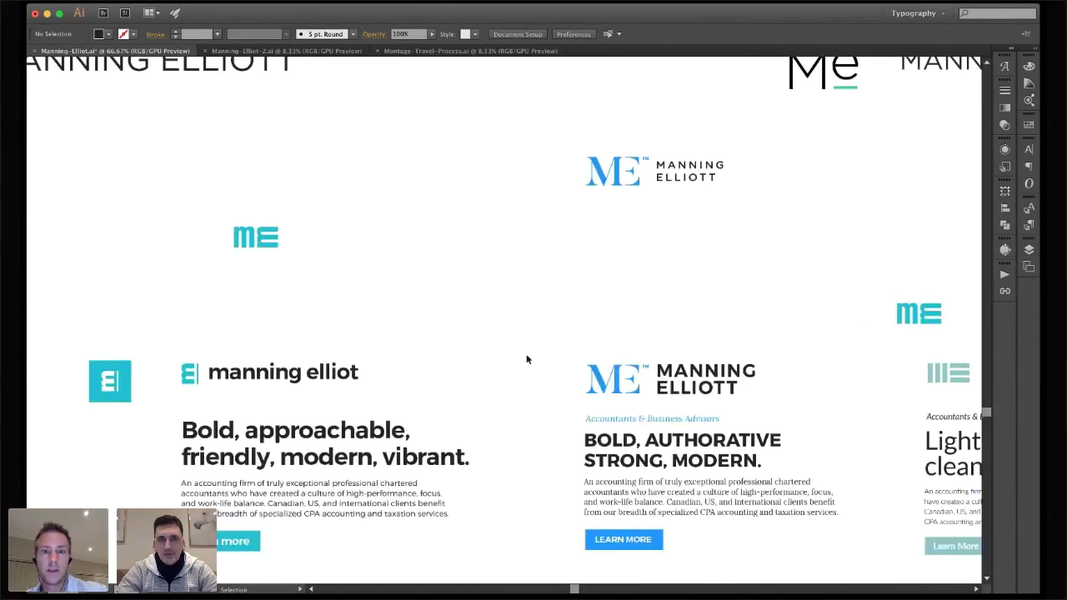
pyautogui.scroll(-3, 526, 359)
pyautogui.hscroll(-1, 526, 360)
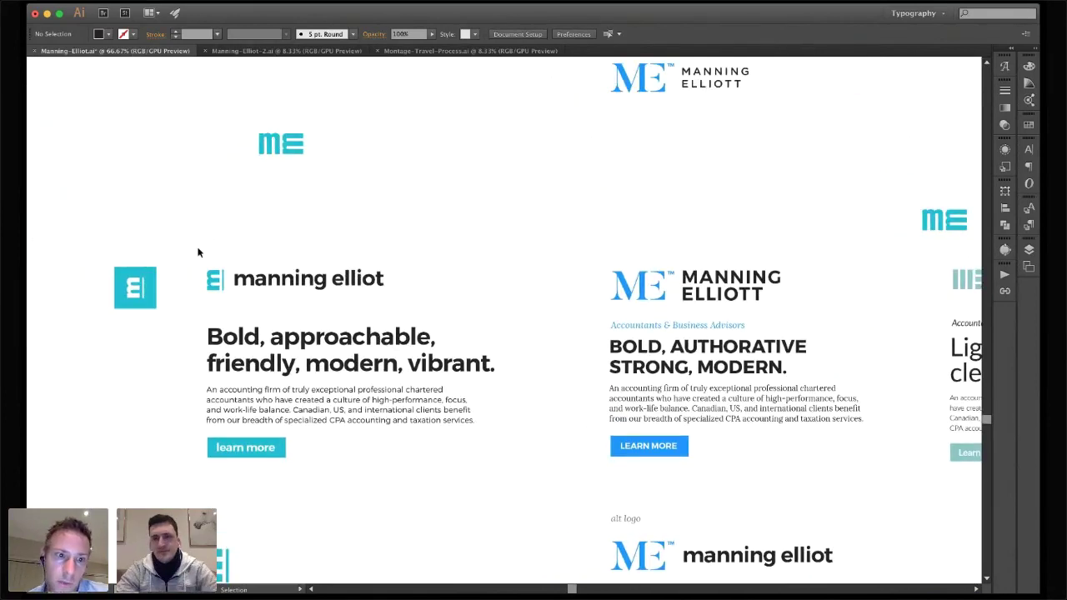
# Inspect the turquoise "me" monogram and the "manning elliot" concept with its rotated-letter icon and sample text
pyautogui.click(268, 147)
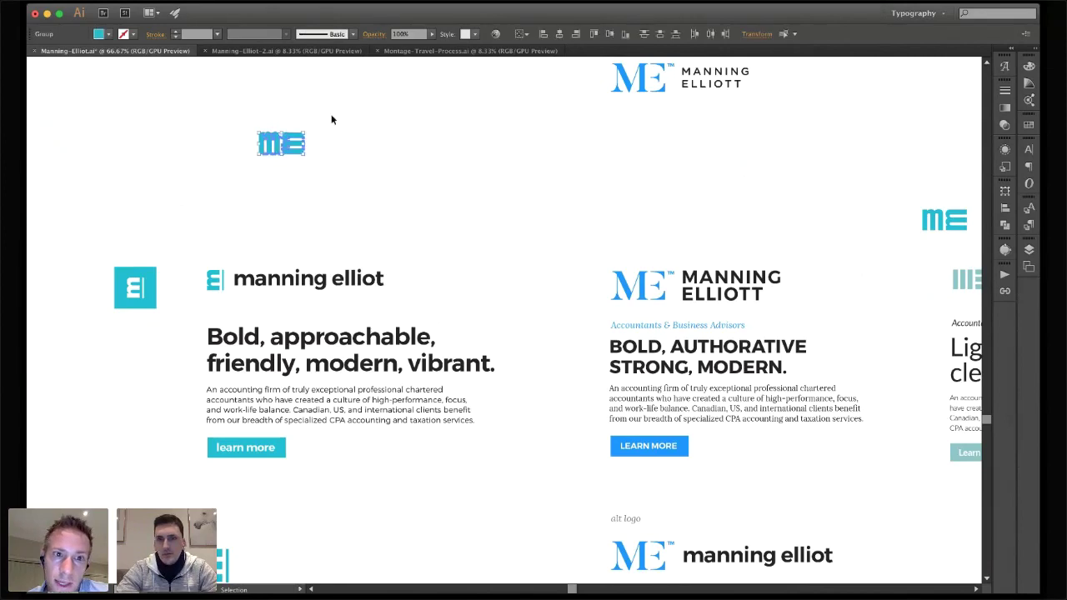
pyautogui.click(278, 120)
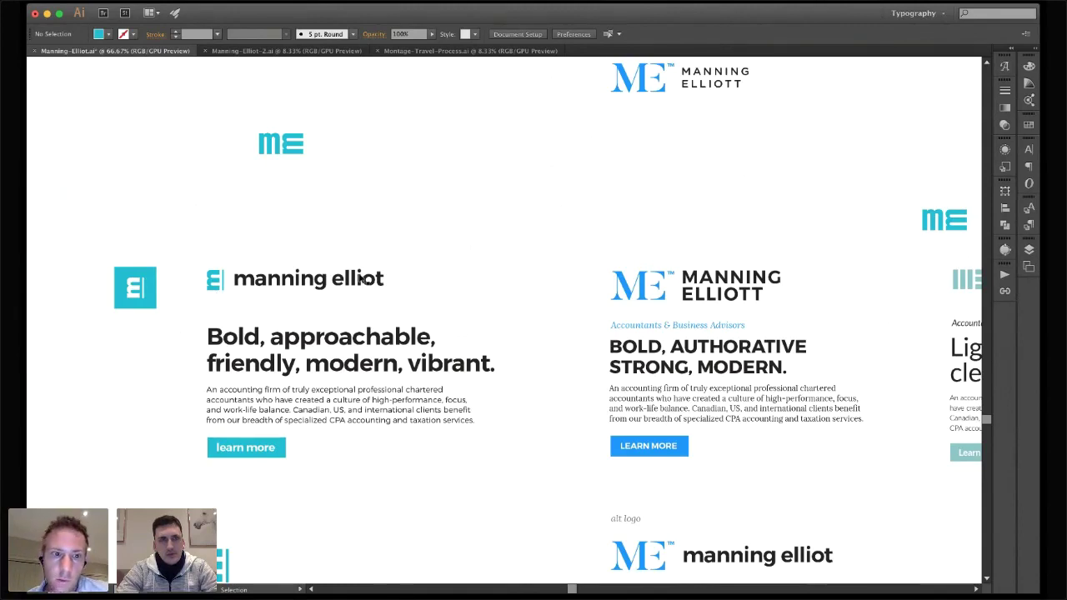
pyautogui.press('t')
pyautogui.moveTo(204, 92); pyautogui.dragTo(396, 220)
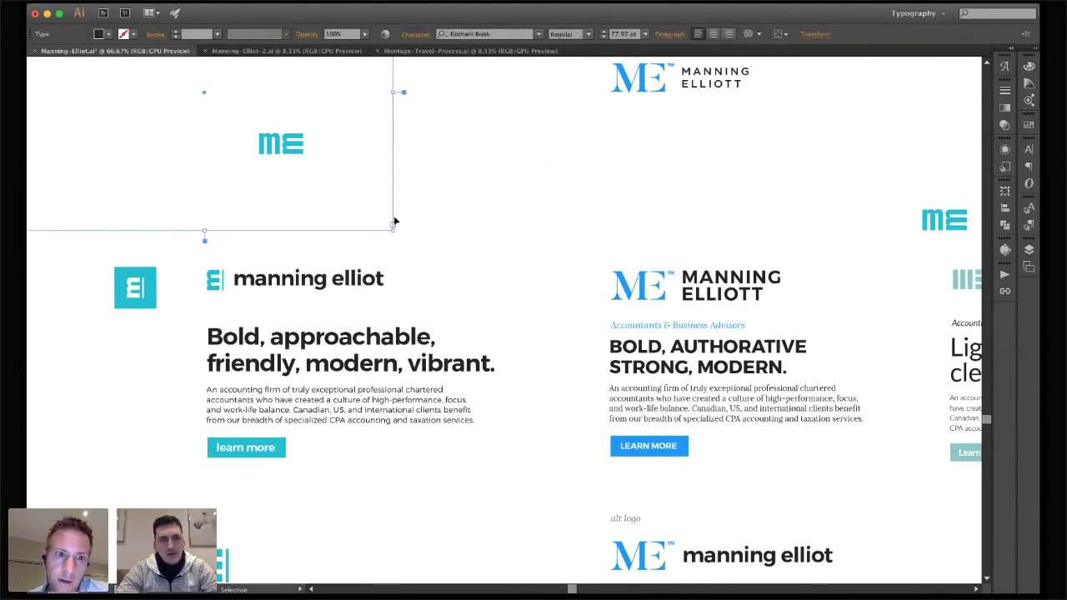
pyautogui.press('Escape')
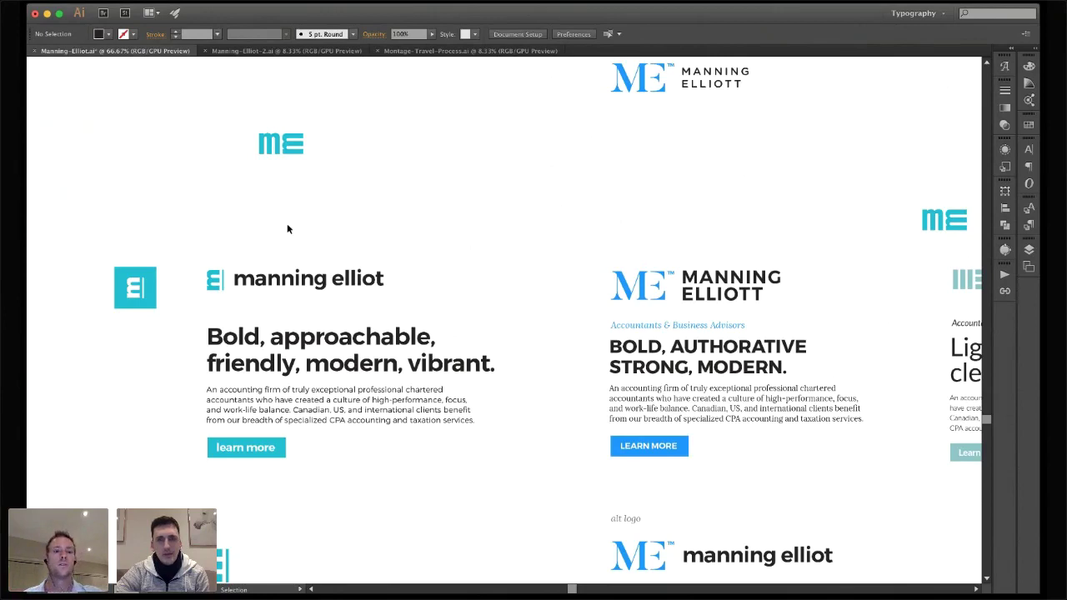
pyautogui.moveTo(206, 237); pyautogui.dragTo(276, 231)
pyautogui.click(400, 254)
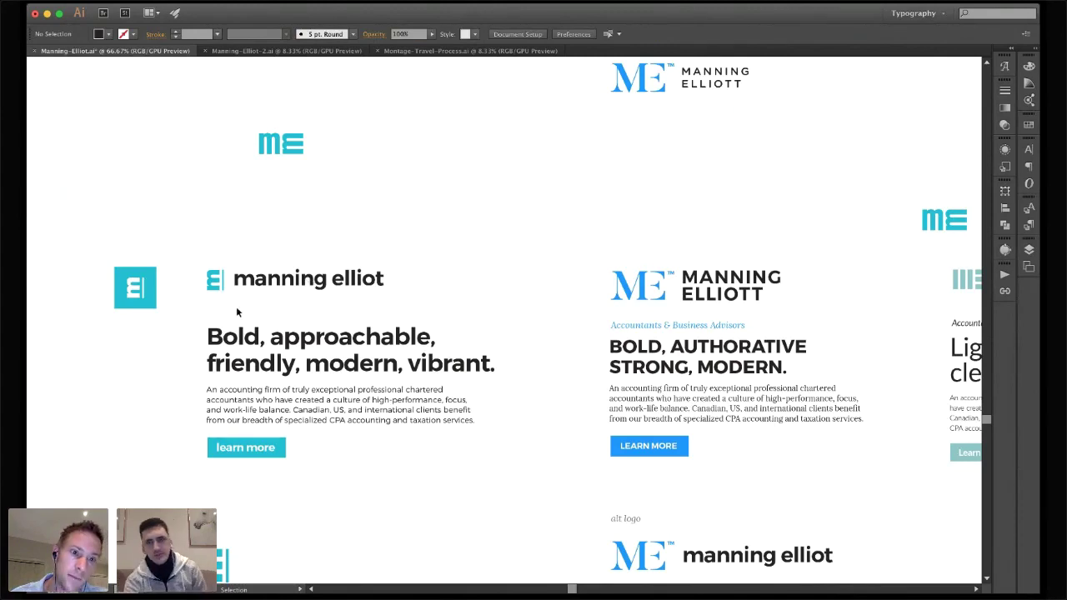
pyautogui.moveTo(181, 244); pyautogui.dragTo(408, 279)
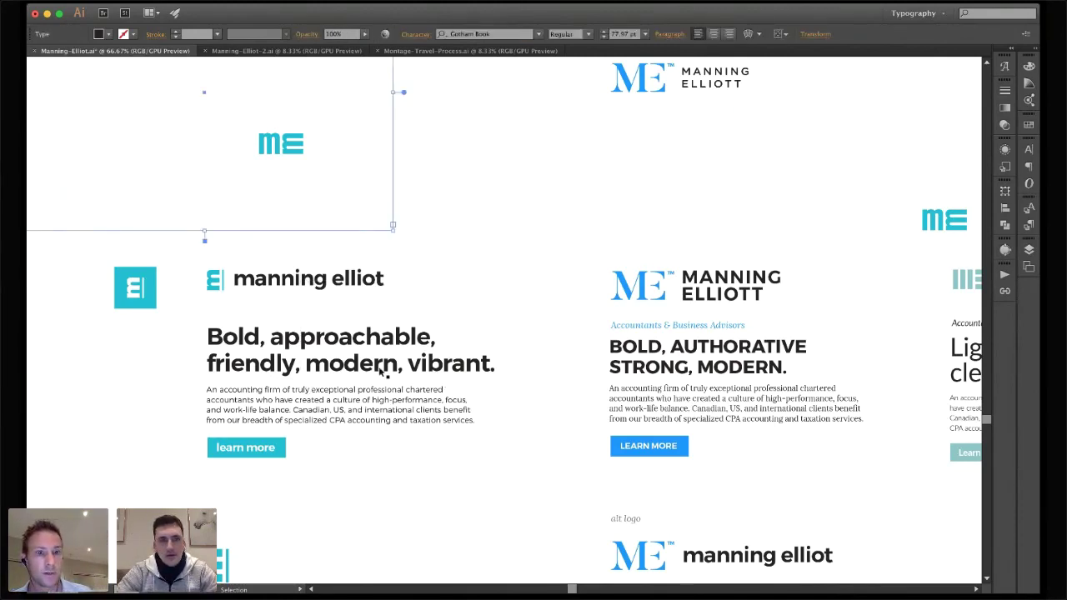
pyautogui.click(301, 437)
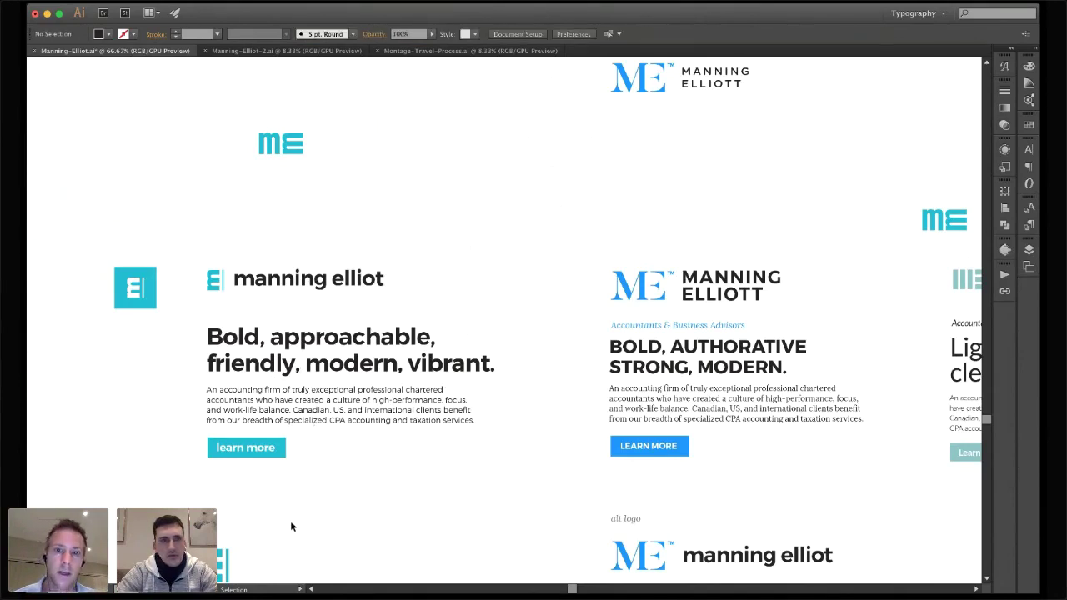
# Compare the blue serif ME concept and its alt logo with the turquoise "manning elliot" concept
pyautogui.scroll(-3, 291, 527)
pyautogui.hscroll(2, 291, 527)
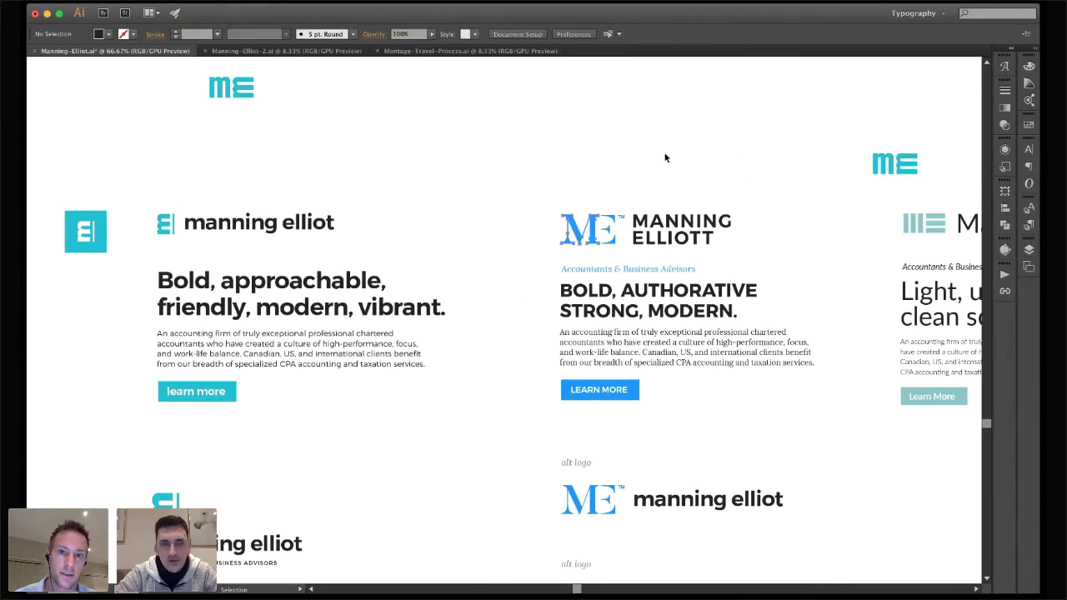
pyautogui.click(594, 232)
pyautogui.click(666, 156)
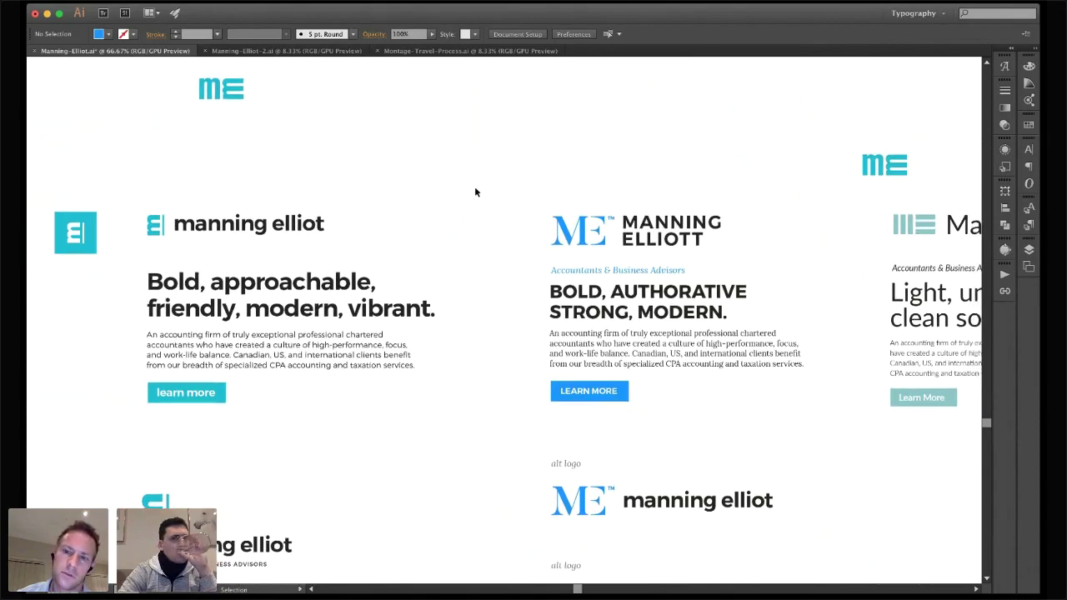
pyautogui.hscroll(5, 475, 192)
pyautogui.hscroll(-5, 474, 192)
pyautogui.hscroll(-2, 474, 192)
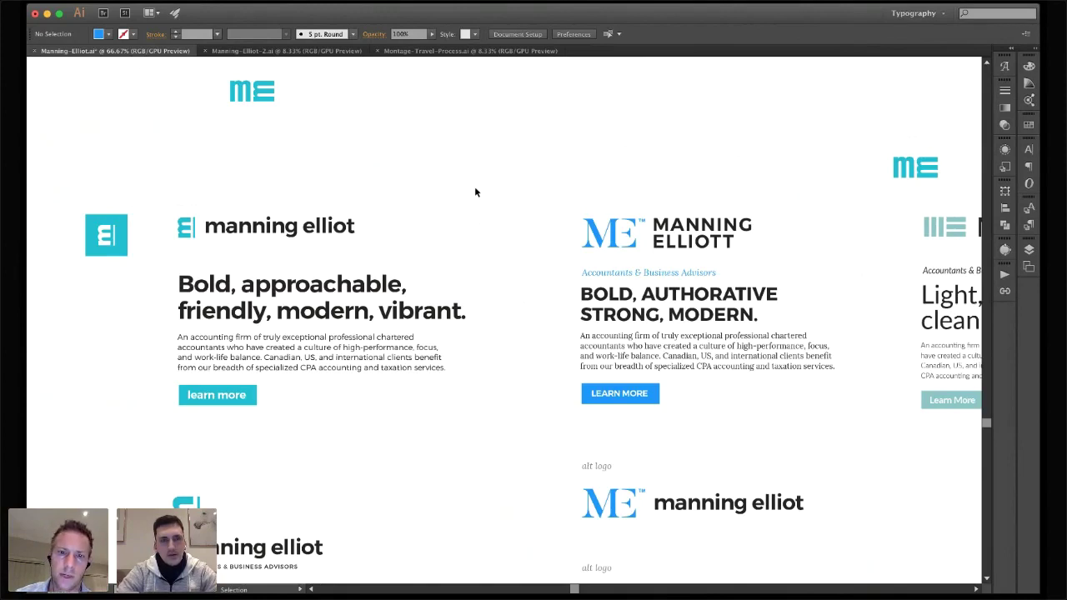
pyautogui.scroll(1, 475, 193)
pyautogui.hscroll(1, 476, 193)
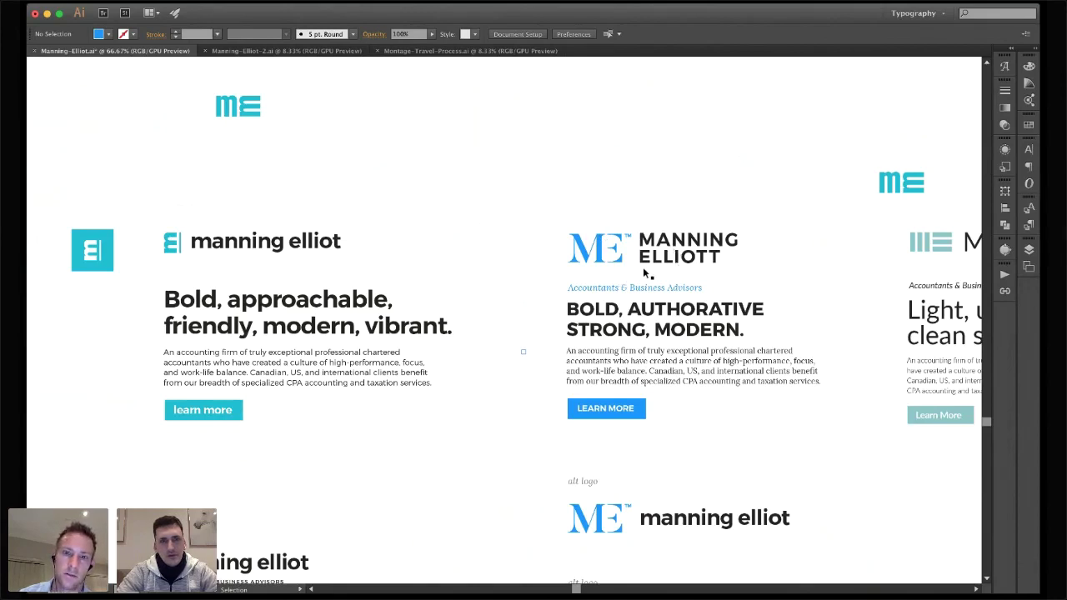
# Examine the blue serif ME logo together with its wordmark, tagline, "Bold, authorative strong, modern." heading, text and button
pyautogui.hscroll(3, 685, 405)
pyautogui.scroll(-1, 685, 405)
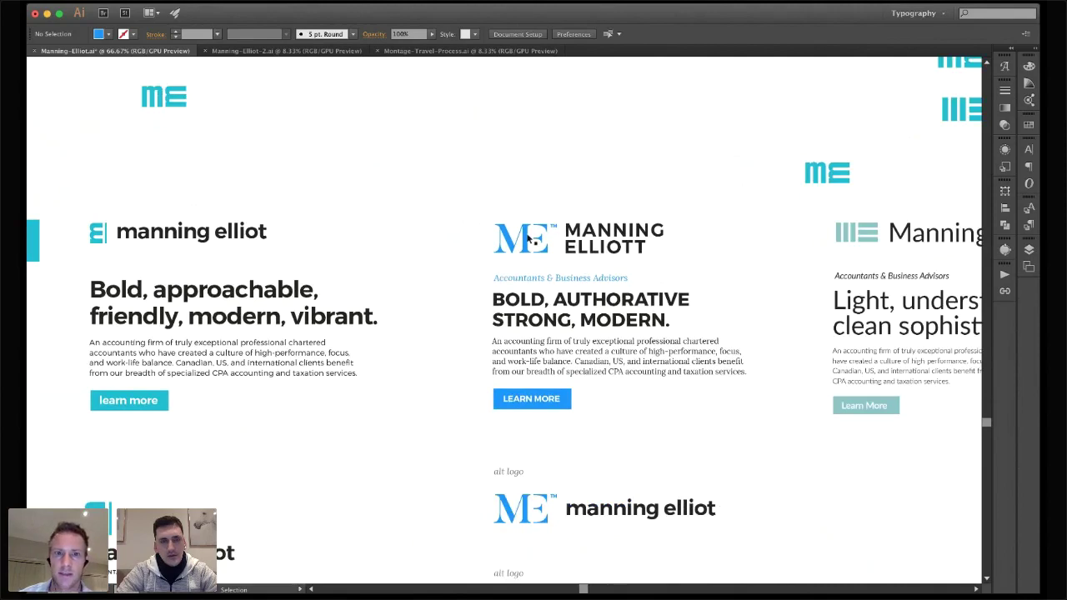
pyautogui.click(525, 238)
pyautogui.moveTo(484, 195); pyautogui.dragTo(662, 402)
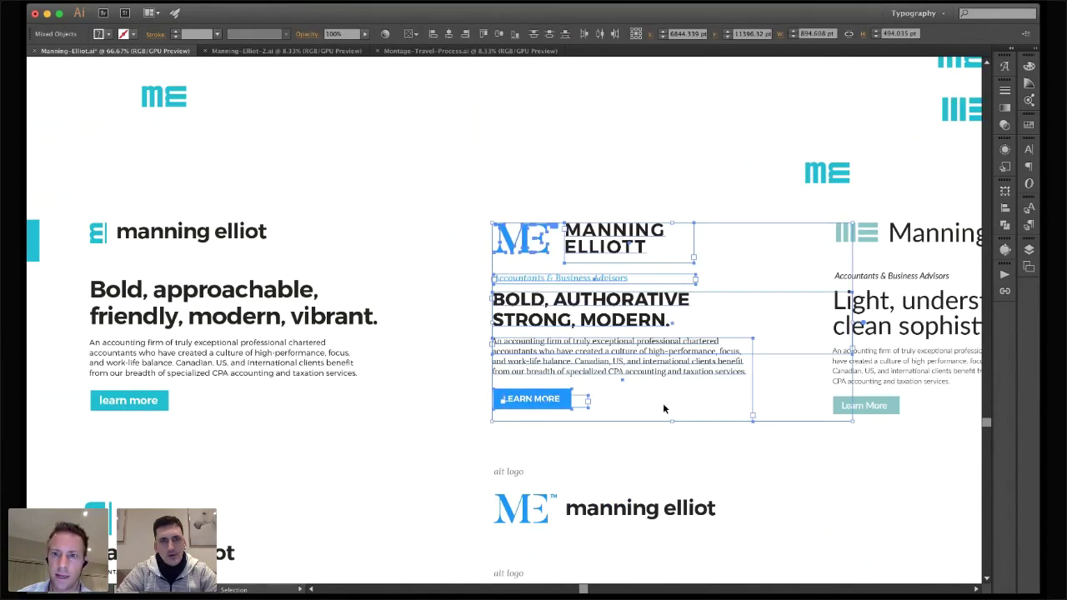
pyautogui.click(628, 123)
# Compare the blue serif ME concept with the neighbouring "Light, understated clean sophistication." and "Bold, approachable" concepts
pyautogui.hscroll(7, 629, 123)
pyautogui.scroll(-2, 628, 123)
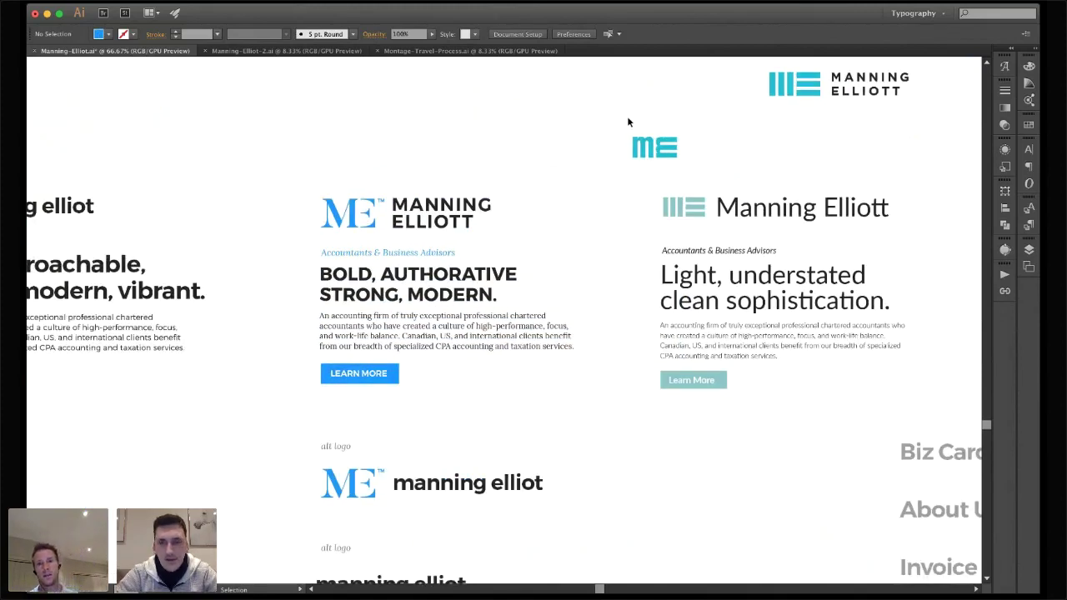
pyautogui.hscroll(-2, 628, 119)
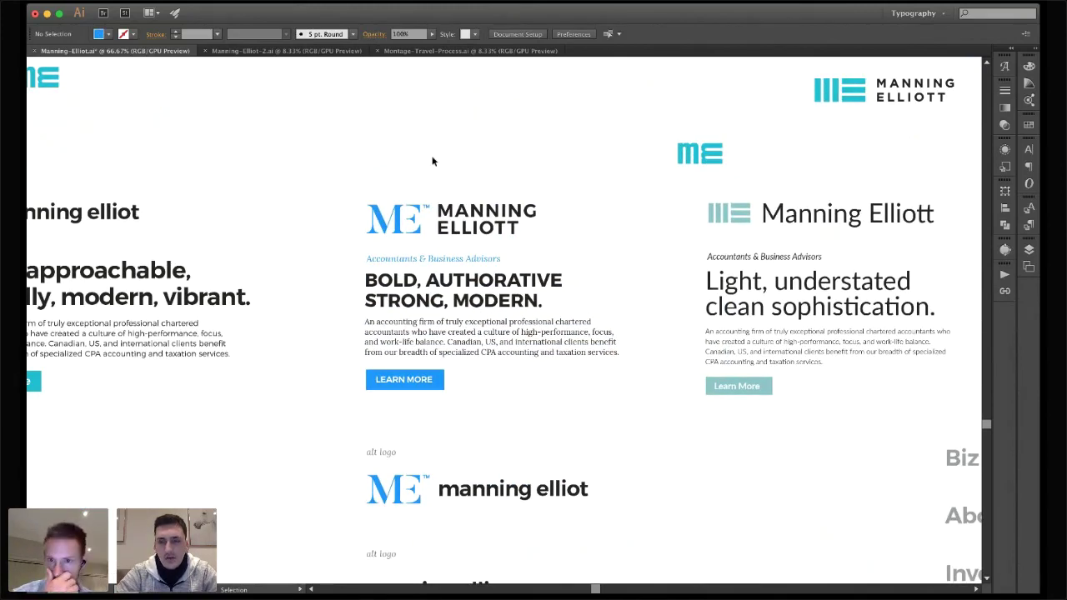
pyautogui.hscroll(-3, 433, 161)
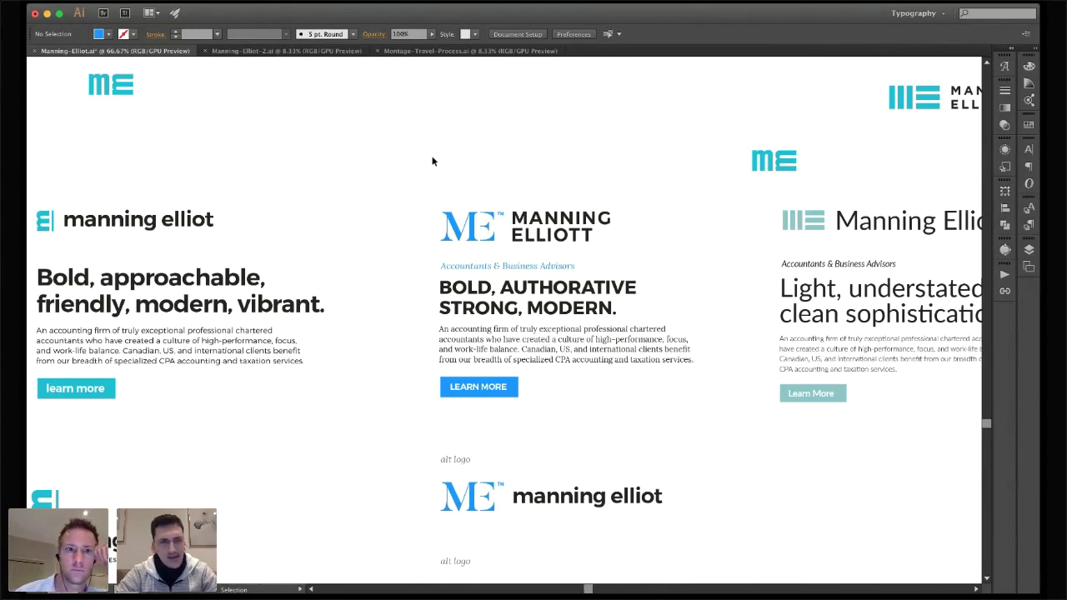
pyautogui.hscroll(5, 499, 194)
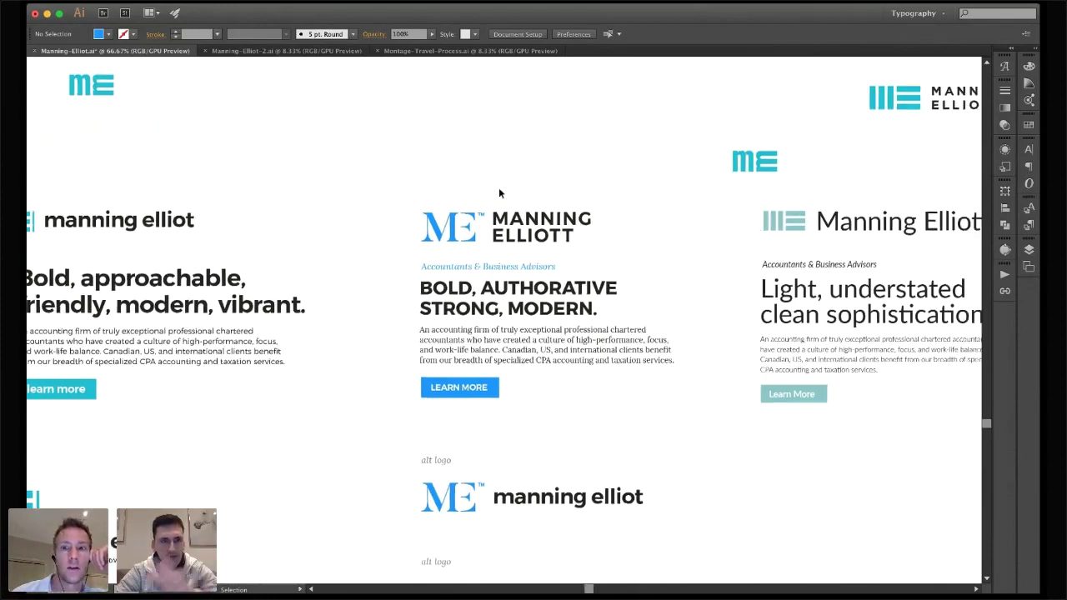
pyautogui.hscroll(-4, 498, 193)
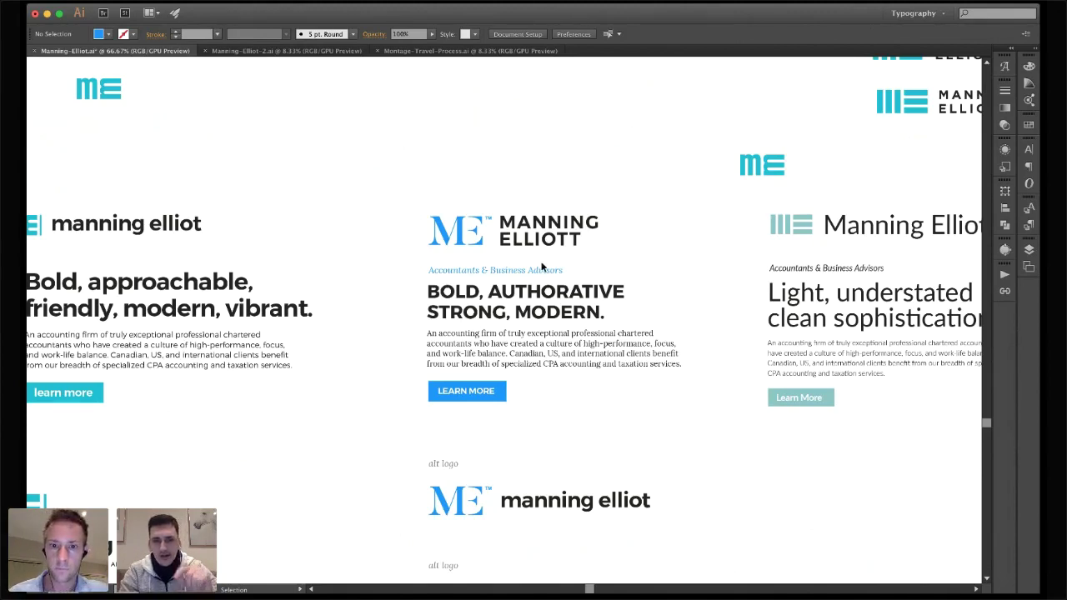
# Examine the striped ME "Light, understated" concept and the "let ME do your accounting" concept with its tagline variations
pyautogui.hscroll(3, 542, 267)
pyautogui.hscroll(6, 542, 267)
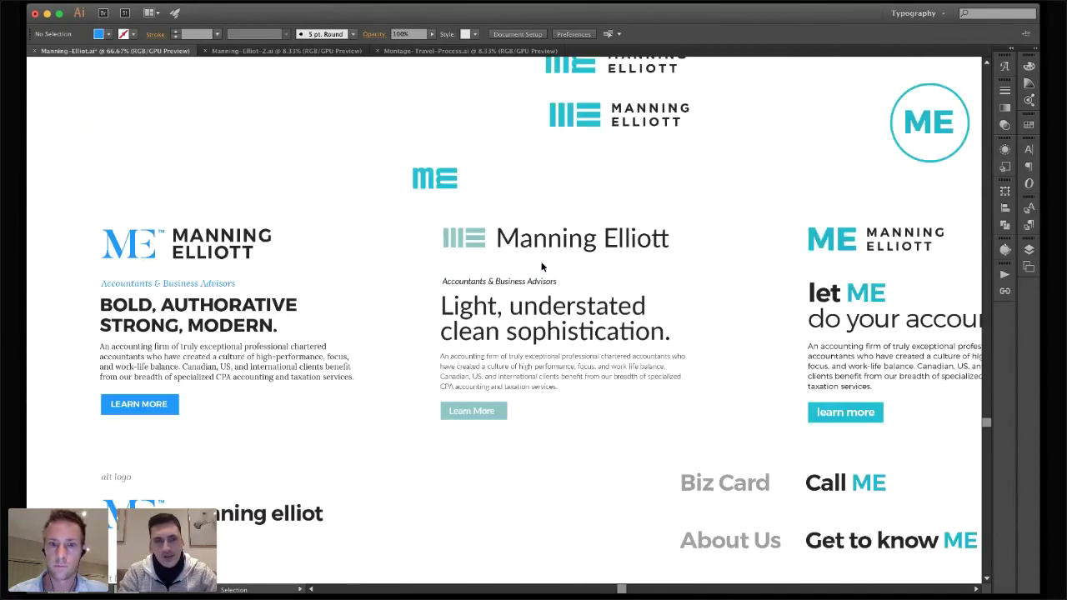
pyautogui.hscroll(5, 542, 267)
pyautogui.scroll(-1, 542, 267)
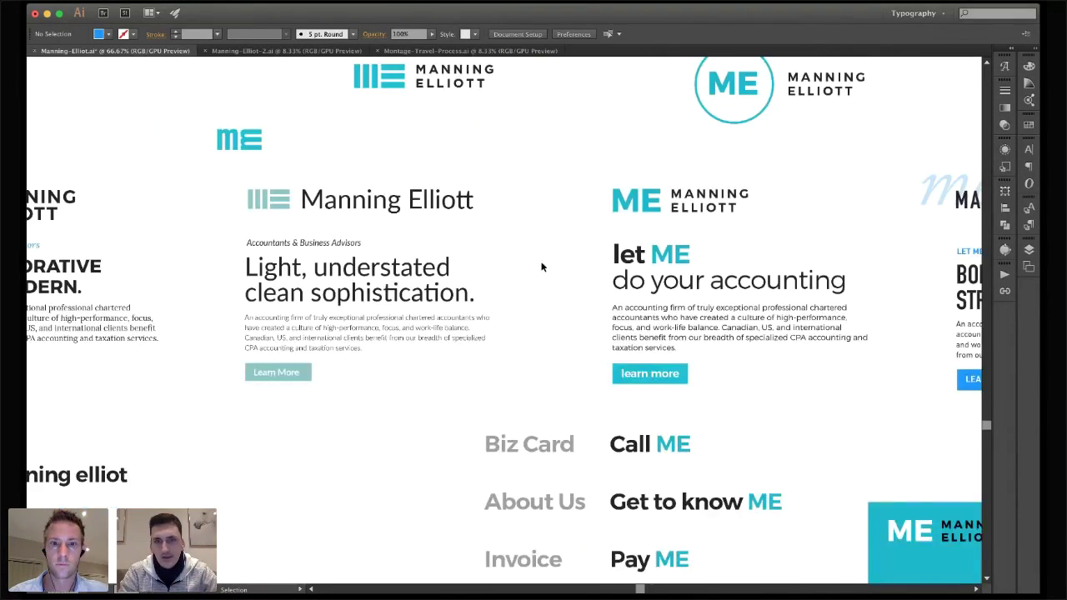
# Examine the "let ME do your accounting" concept with its "Call ME", "Get to know ME" and "Pay ME" taglines and turquoise business card
pyautogui.scroll(-1, 542, 267)
pyautogui.hscroll(1, 542, 267)
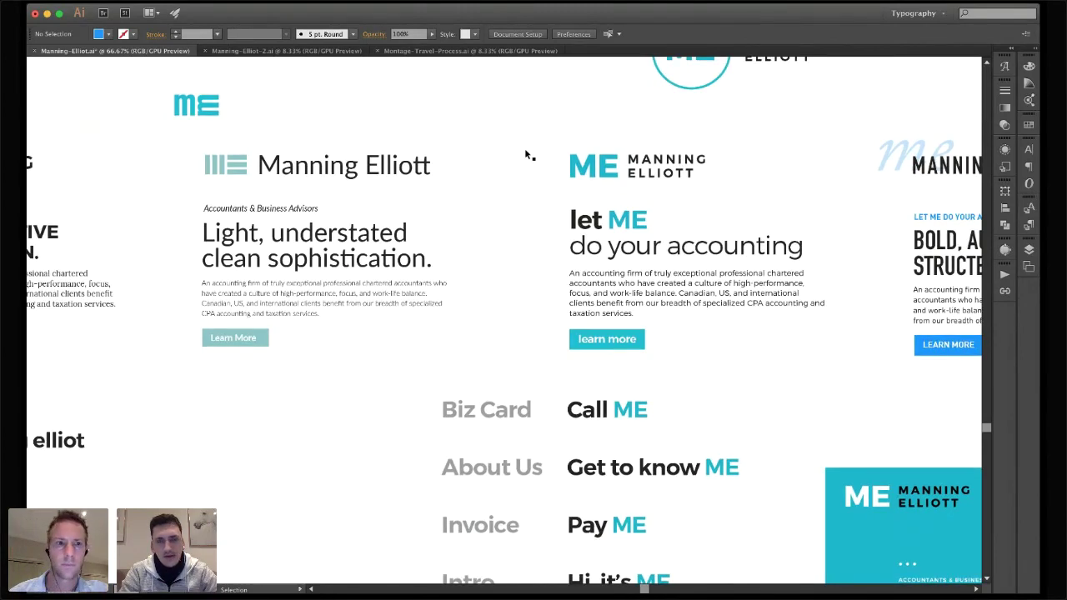
pyautogui.scroll(-1, 525, 154)
pyautogui.hscroll(1, 526, 155)
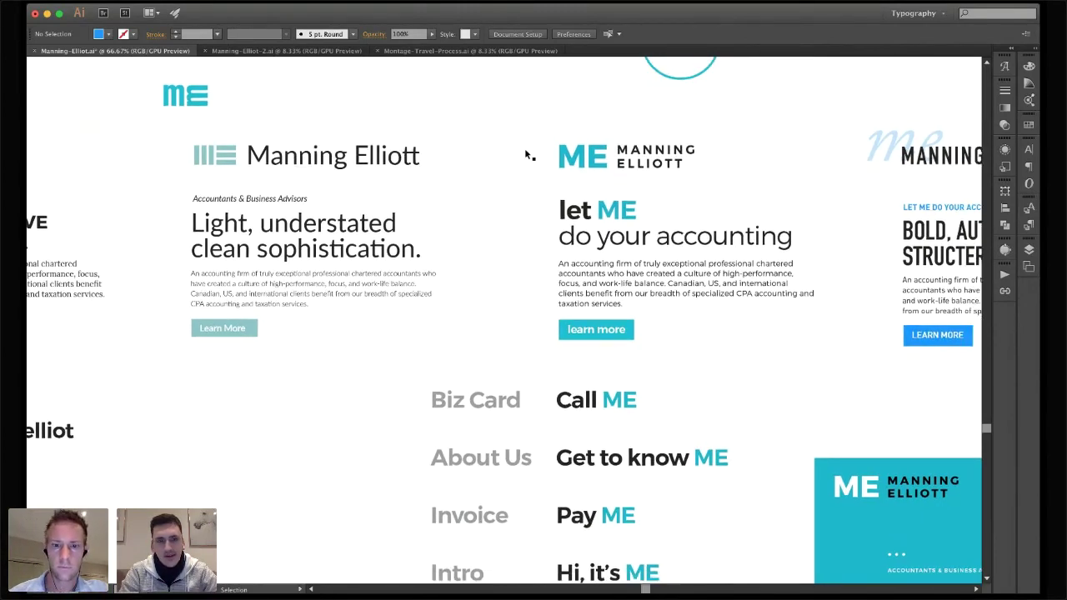
pyautogui.scroll(-1, 525, 154)
pyautogui.hscroll(1, 526, 154)
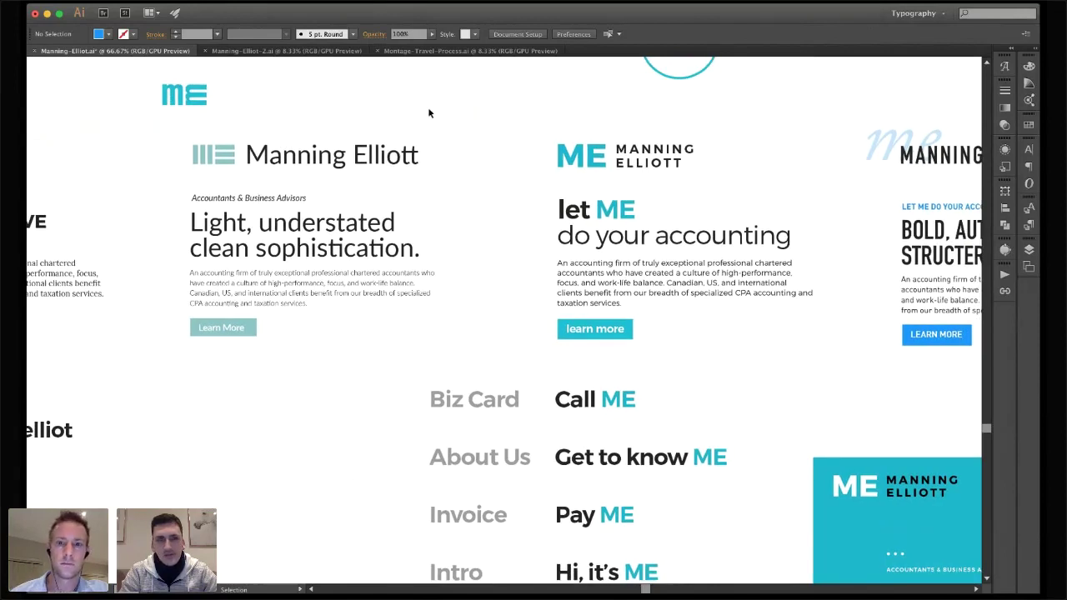
pyautogui.scroll(-3, 428, 113)
pyautogui.hscroll(5, 429, 113)
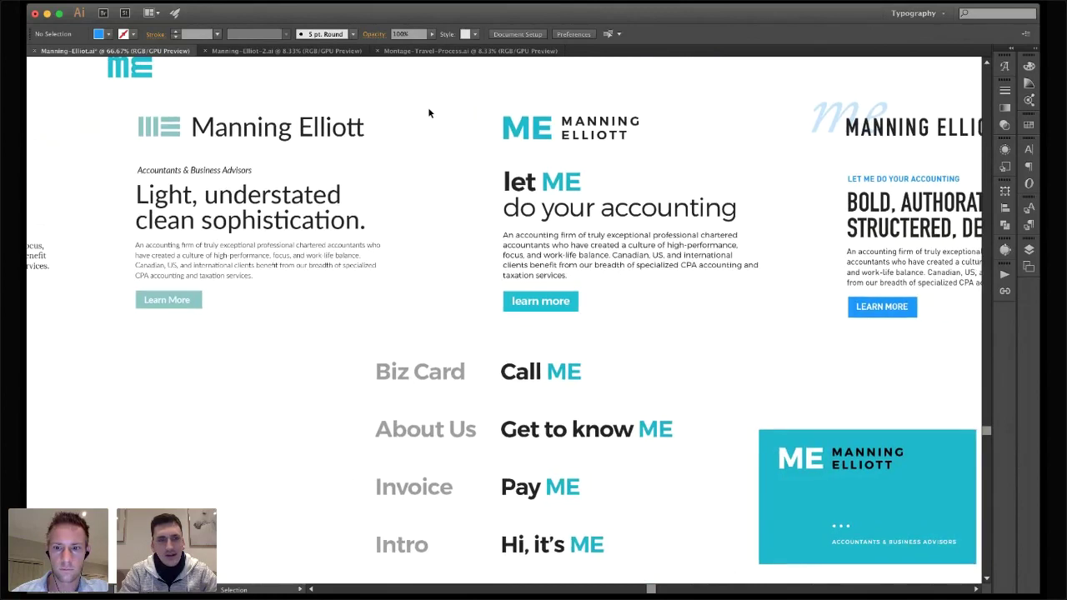
pyautogui.scroll(-1, 428, 113)
pyautogui.hscroll(5, 429, 112)
pyautogui.press('v')
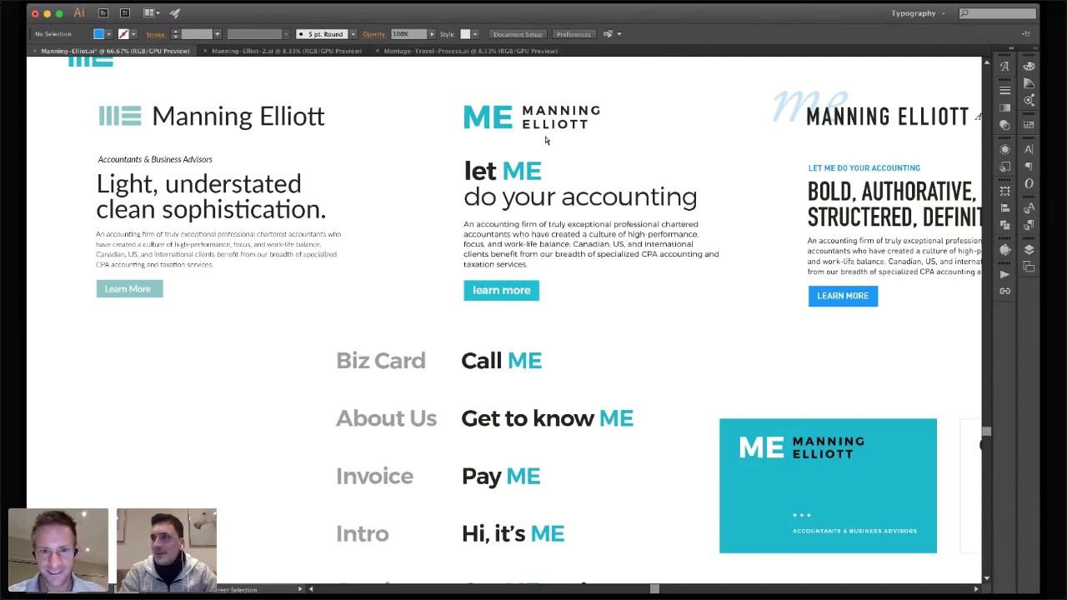
# Compare the striped ME "Light, understated" and "let ME" concepts with the "Bold, authorative, structured, definitive." concept
pyautogui.press('super+minus')
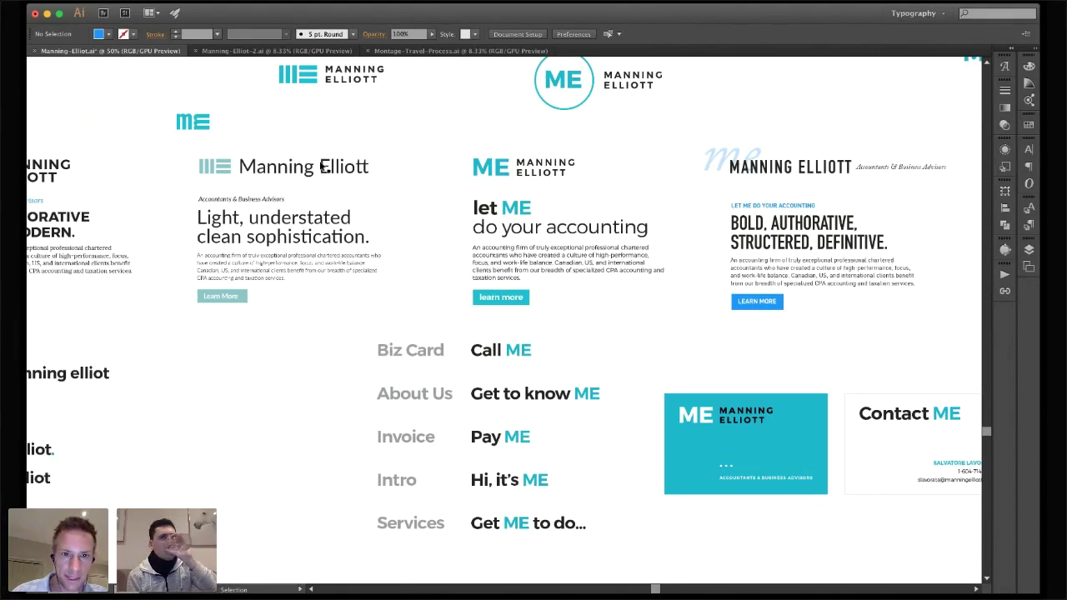
pyautogui.hscroll(2, 542, 171)
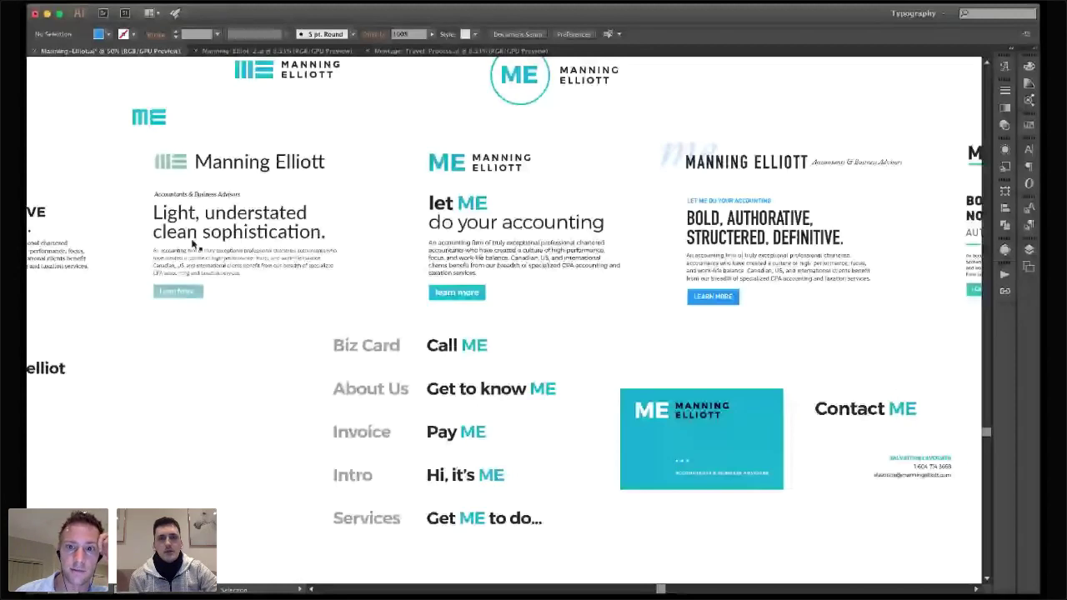
pyautogui.hscroll(1, 586, 285)
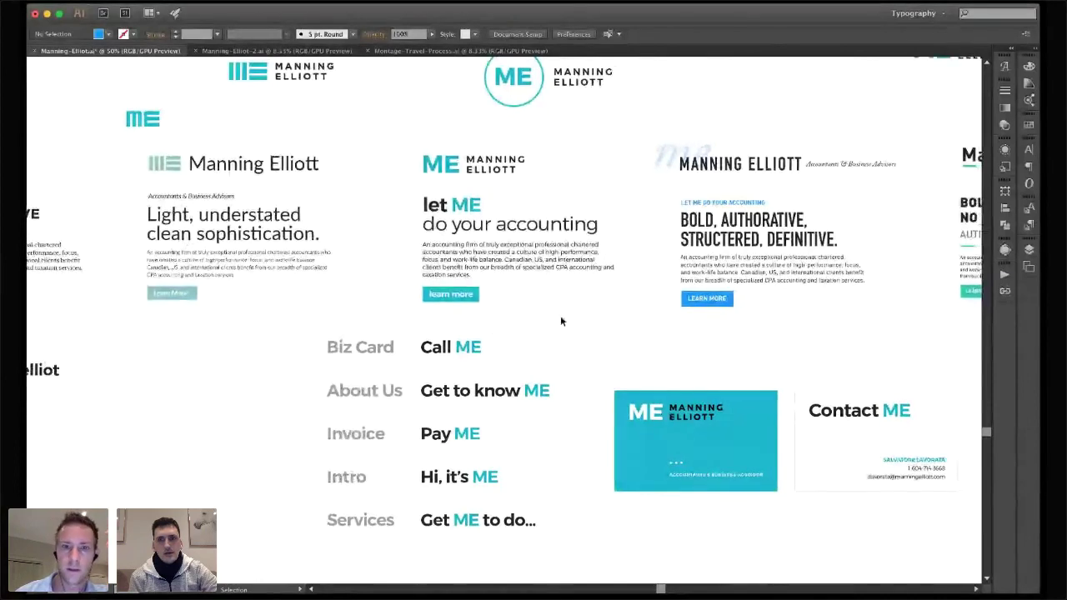
# Review the "Bold, thick, clean" and "Clean, Elegant, Light" concepts, then the yellow "me" logo and its variations
pyautogui.hscroll(8, 561, 321)
pyautogui.hscroll(4, 561, 322)
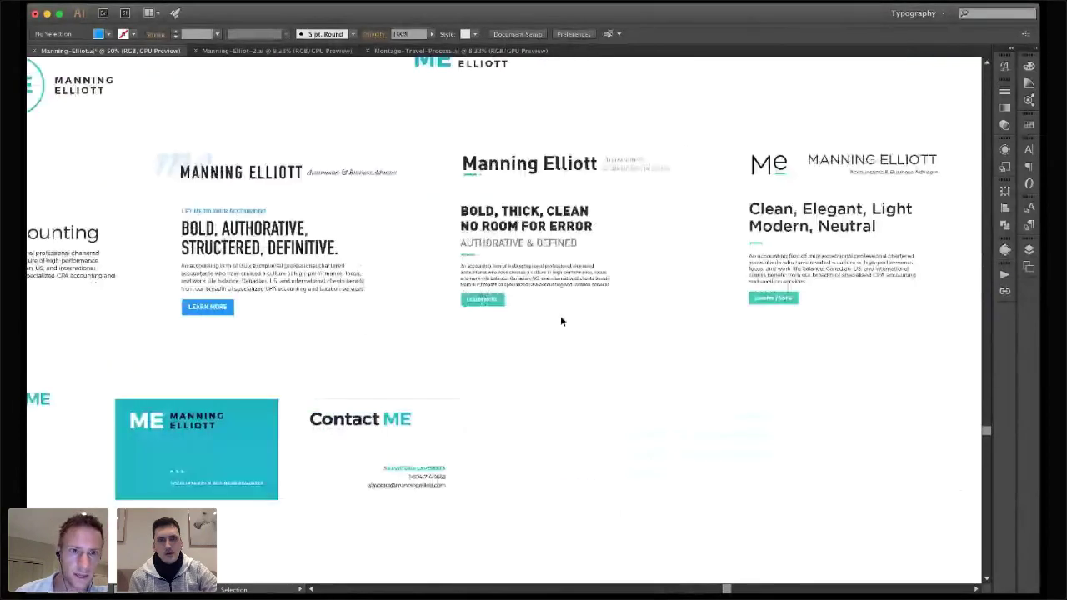
pyautogui.hscroll(2, 561, 321)
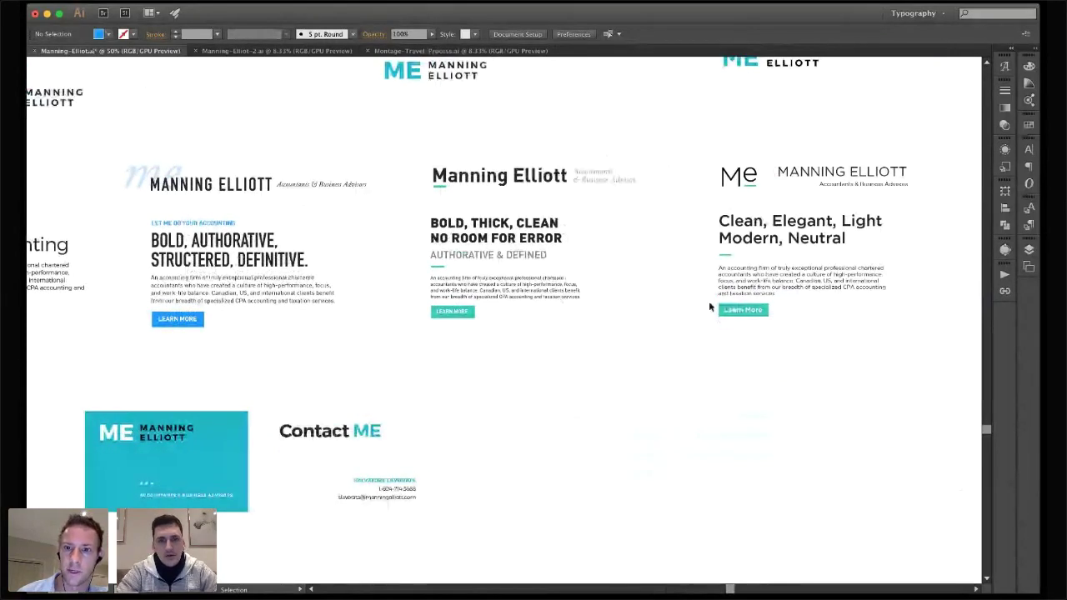
pyautogui.hscroll(10, 711, 308)
pyautogui.hscroll(4, 710, 308)
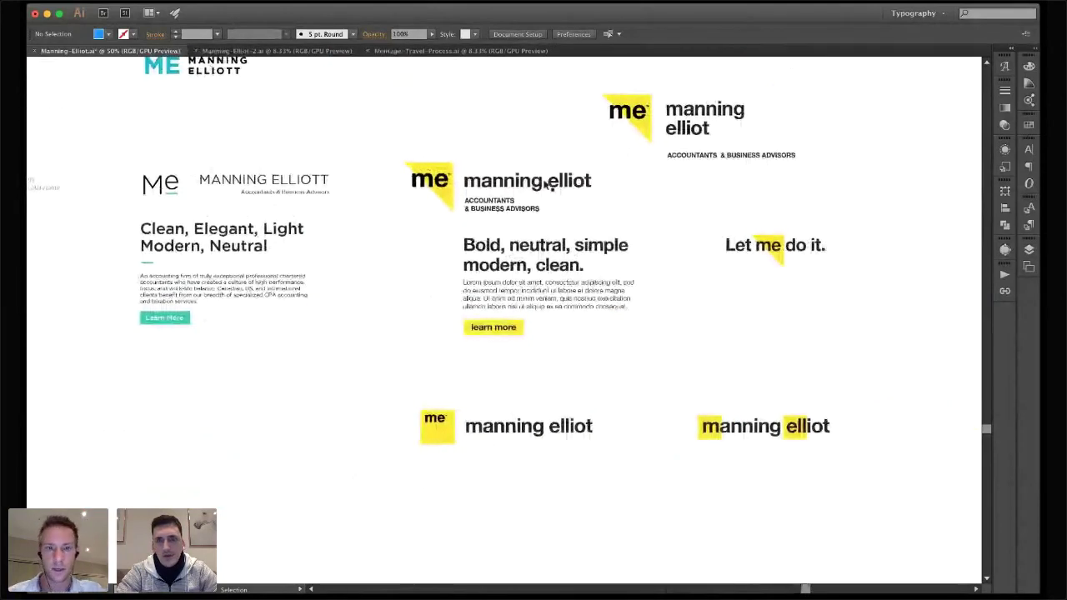
# Survey the board at a small scale, from the yellow "me" concepts back to the early wordmarks and coloured banner versions
pyautogui.scroll(-3, 545, 184)
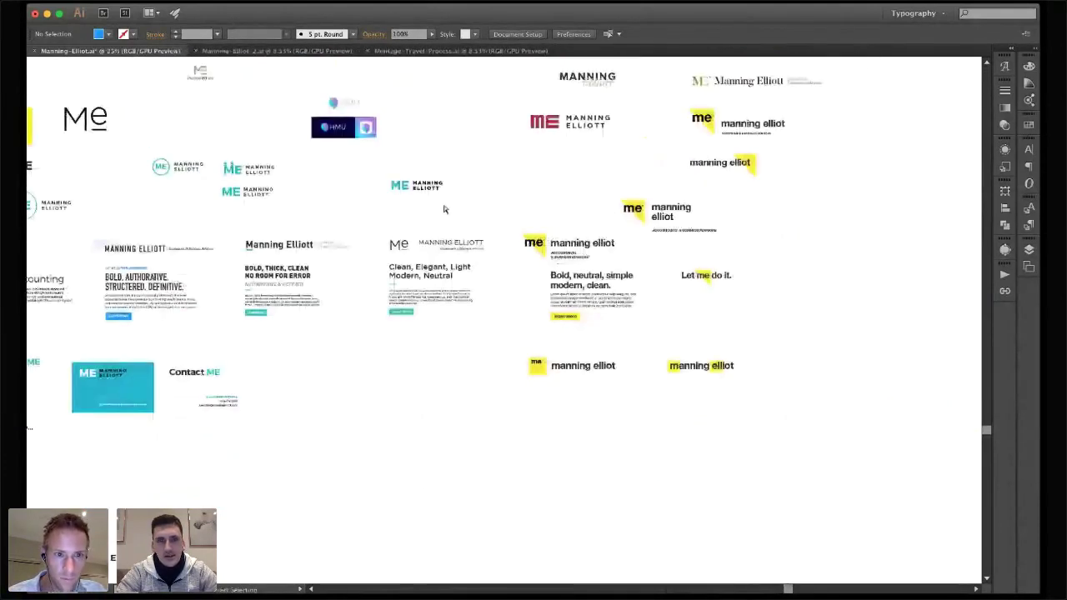
pyautogui.scroll(-3, 444, 209)
pyautogui.scroll(2, 470, 287)
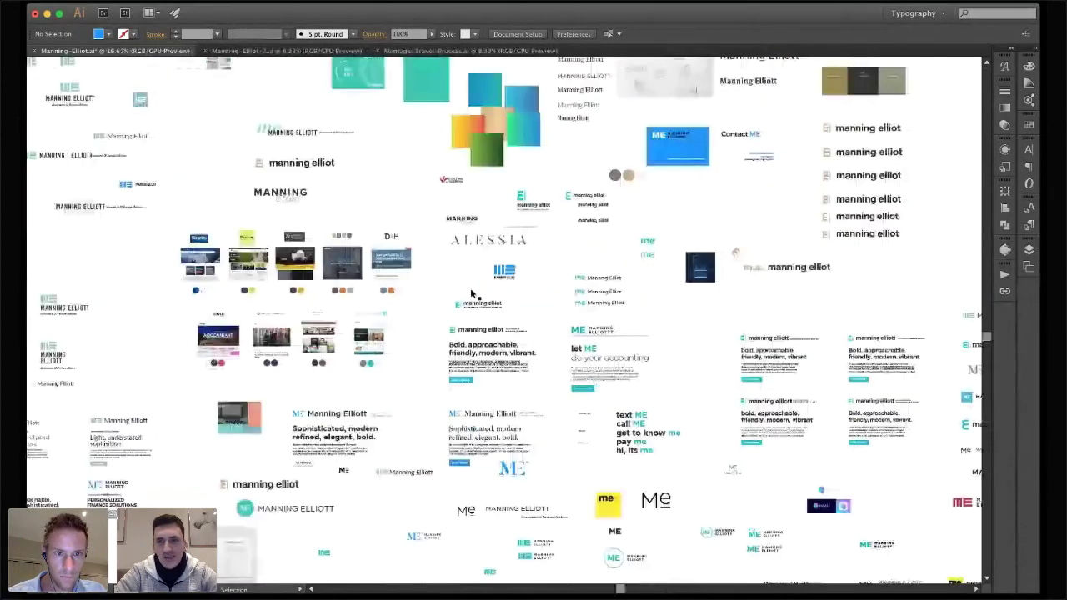
pyautogui.scroll(2, 471, 293)
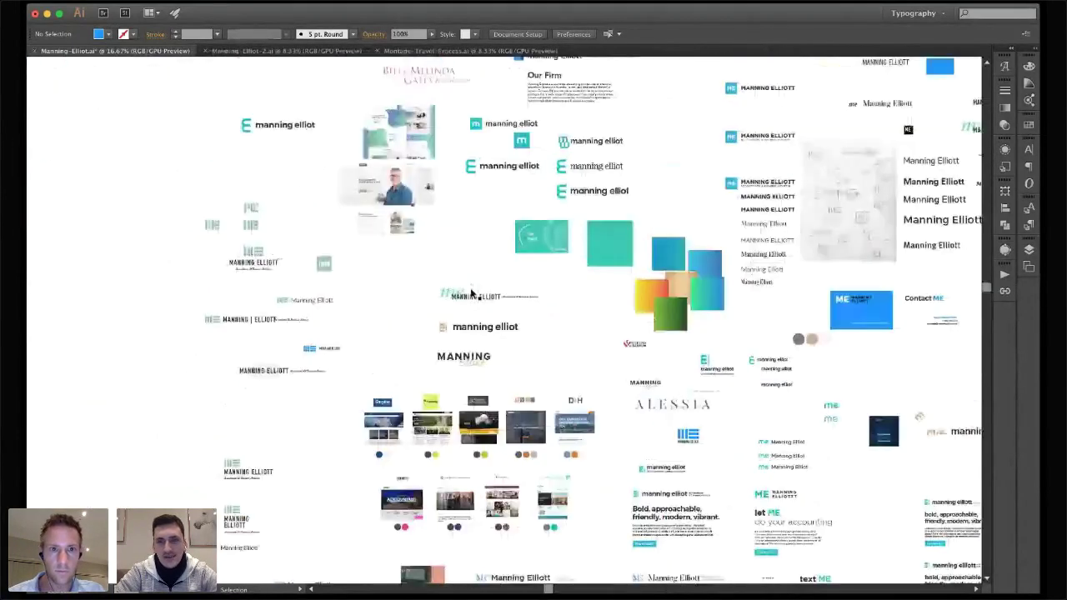
pyautogui.scroll(7, 472, 293)
pyautogui.scroll(2, 471, 294)
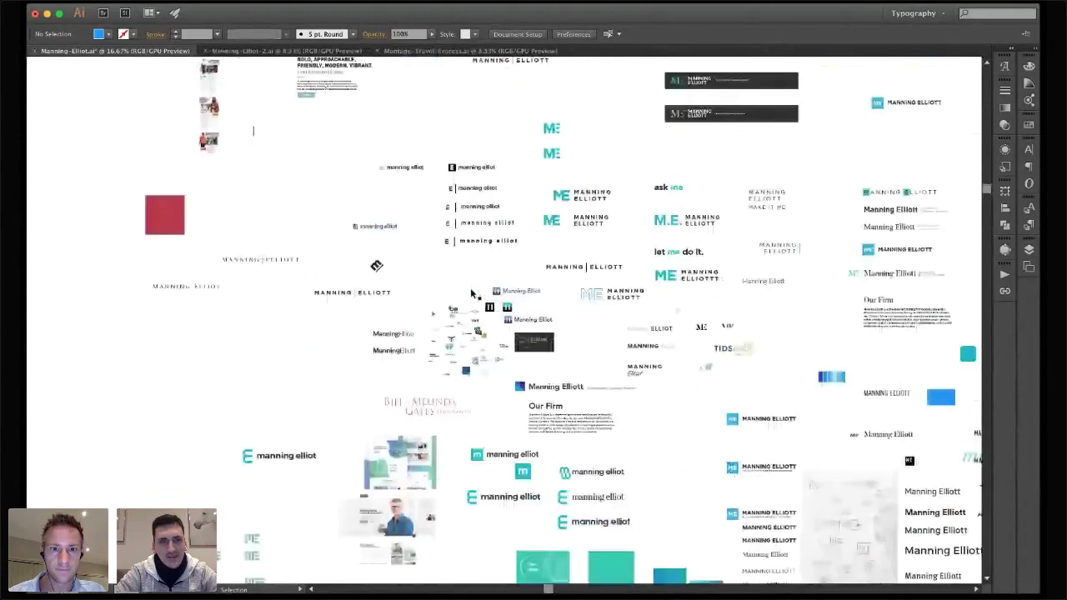
pyautogui.scroll(3, 472, 294)
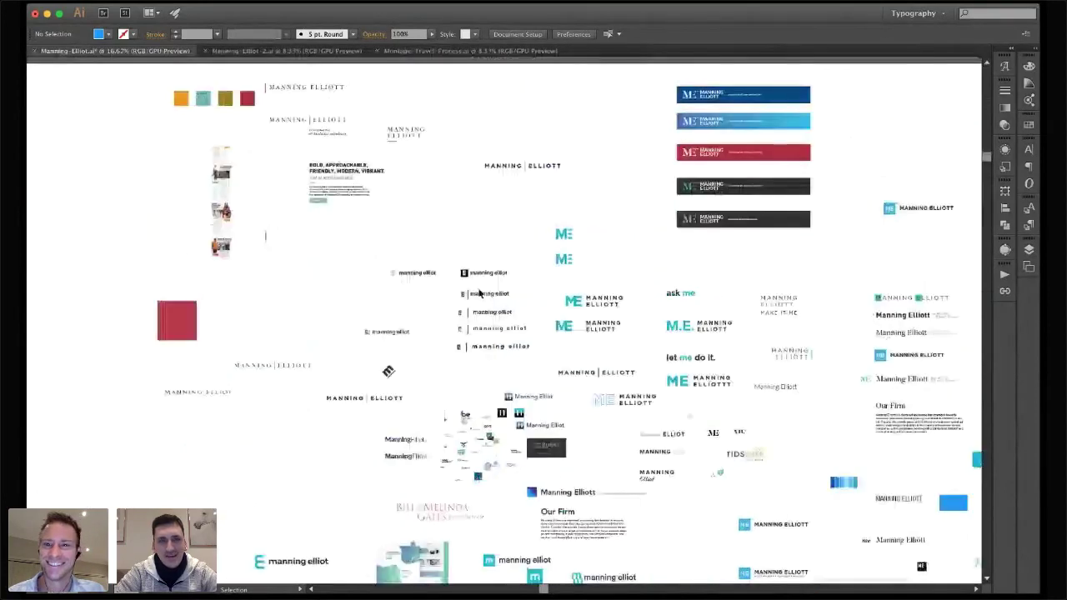
# Trace the exploration from the early wordmarks down to the rows of refined logo concepts
pyautogui.scroll(-1, 479, 294)
pyautogui.hscroll(2, 480, 293)
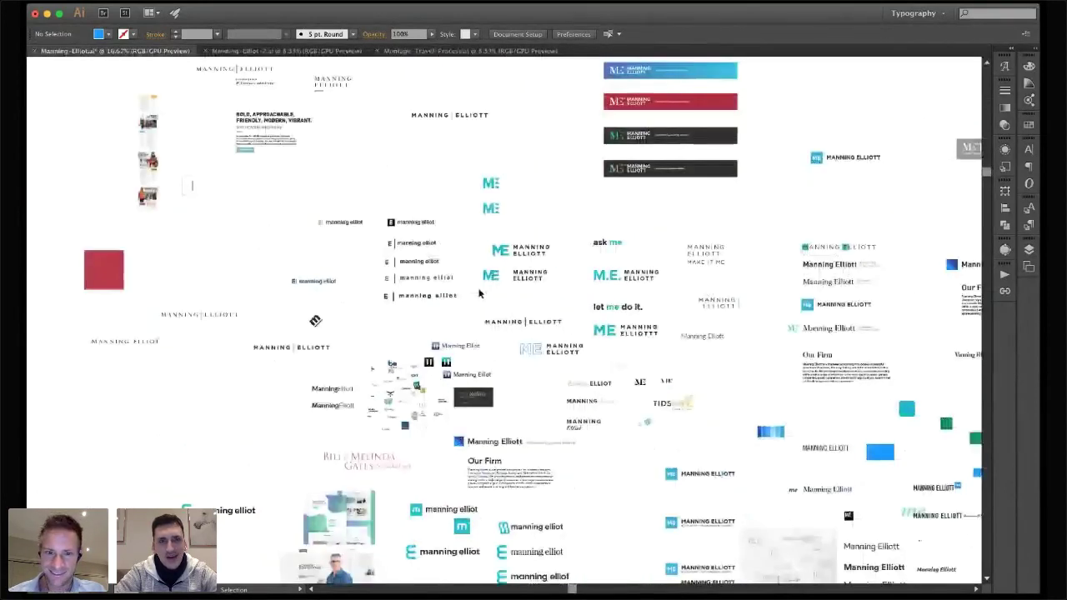
pyautogui.scroll(-10, 480, 293)
pyautogui.hscroll(3, 479, 293)
pyautogui.scroll(-6, 479, 294)
pyautogui.scroll(-1, 479, 293)
pyautogui.hscroll(1, 479, 294)
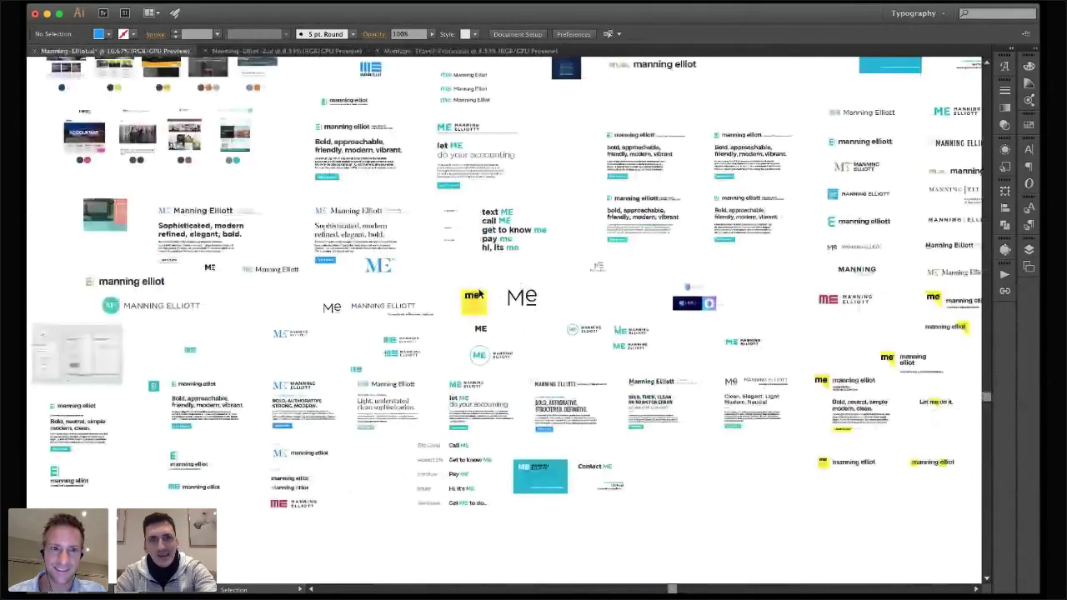
# Look across the rows of refined concepts, from the yellow "me" logos to the "Personalized finance solutions" and "Hate taxes?" variants
pyautogui.scroll(1, 480, 293)
pyautogui.hscroll(-1, 480, 294)
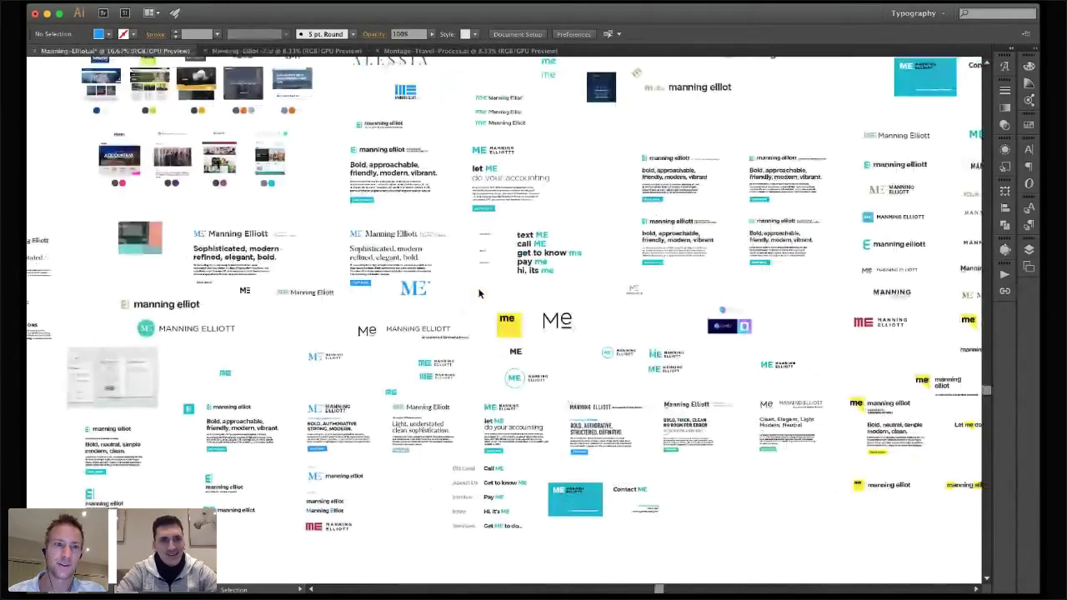
pyautogui.hscroll(-3, 479, 294)
pyautogui.scroll(1, 479, 294)
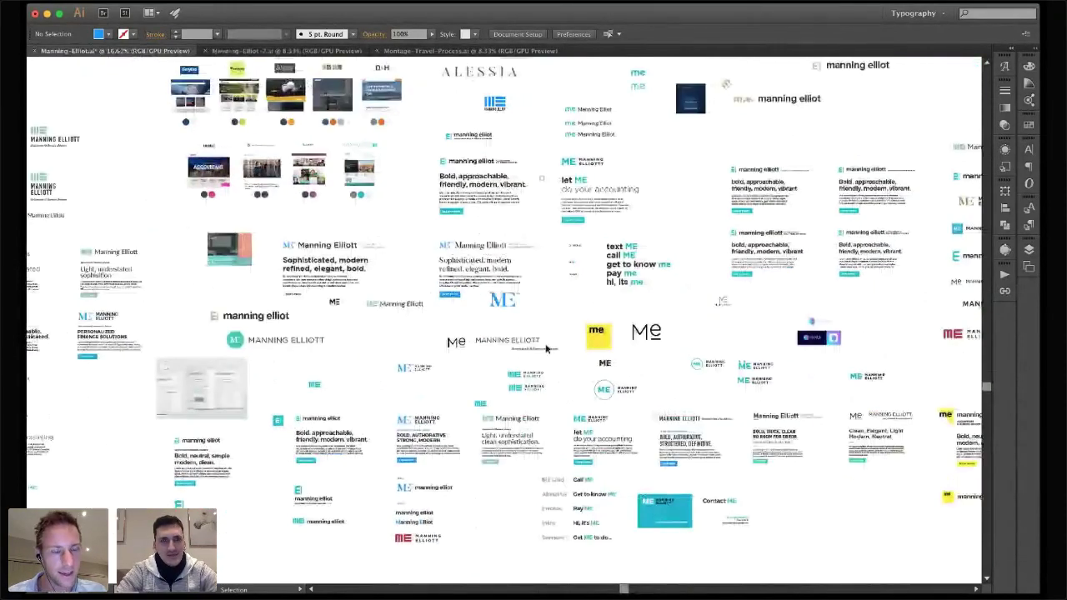
pyautogui.scroll(-2, 287, 326)
pyautogui.hscroll(-2, 287, 325)
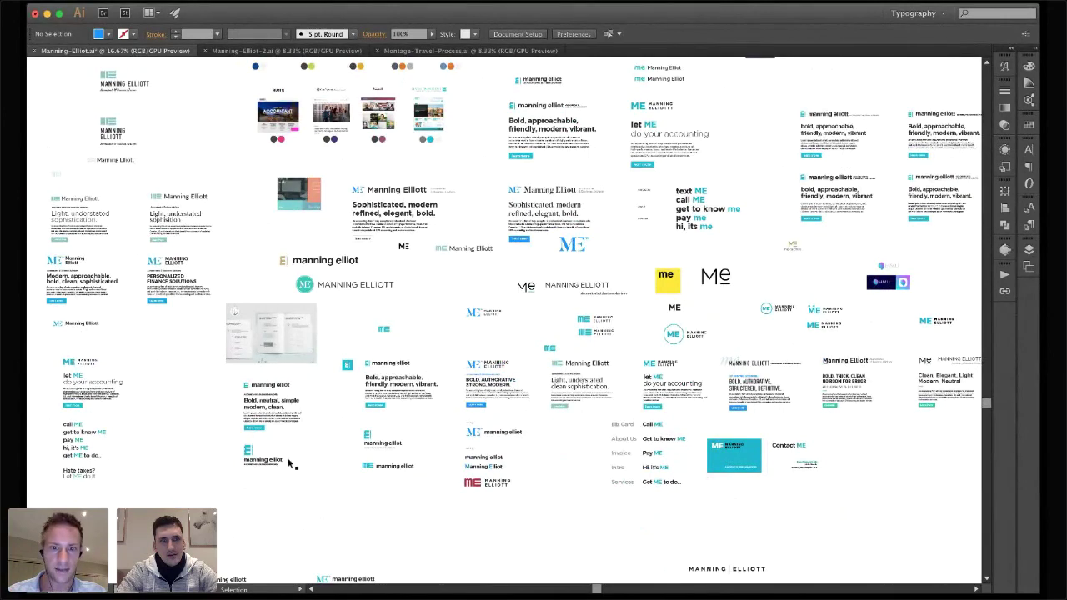
pyautogui.hscroll(-3, 317, 459)
pyautogui.scroll(1, 318, 460)
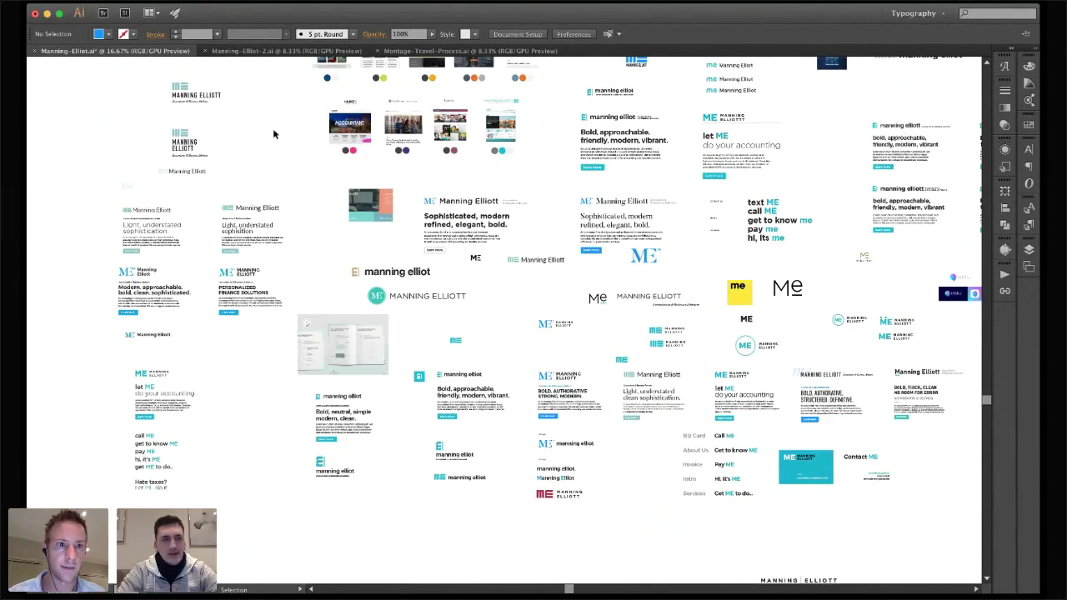
# Revisit the early wordmark explorations around the red square, Bill & Melinda Gates reference and turquoise E logos
pyautogui.scroll(8, 298, 225)
pyautogui.scroll(5, 298, 225)
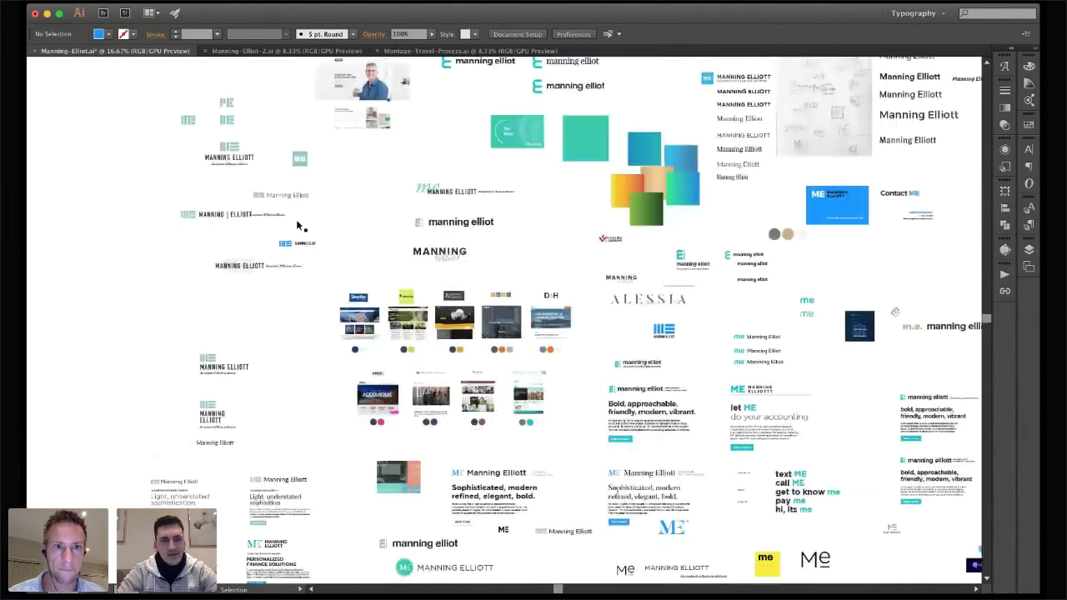
pyautogui.scroll(6, 299, 225)
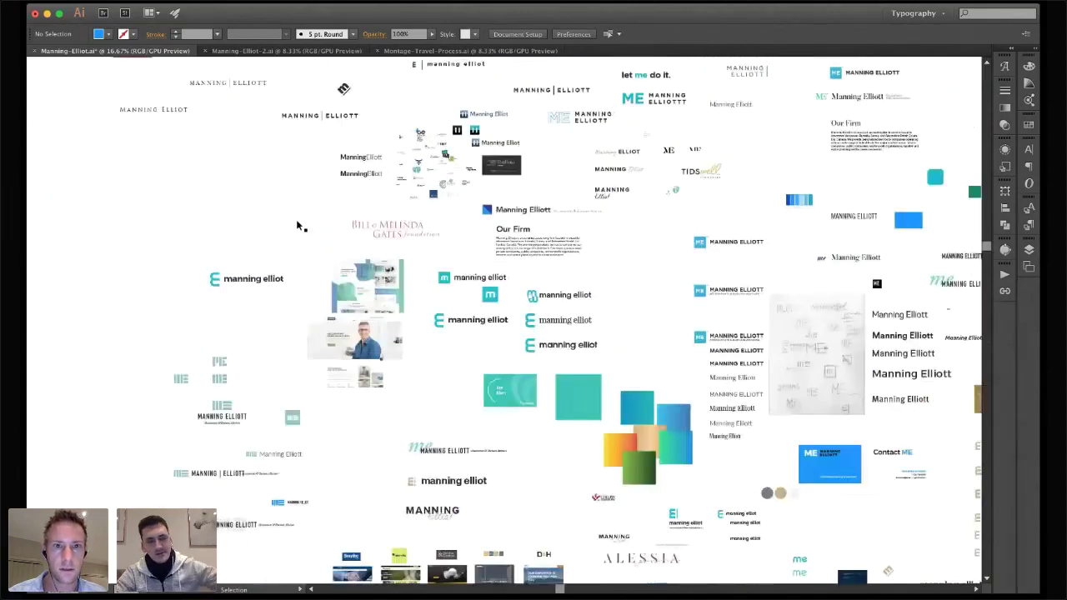
pyautogui.scroll(3, 298, 225)
pyautogui.scroll(3, 296, 219)
pyautogui.hscroll(3, 297, 220)
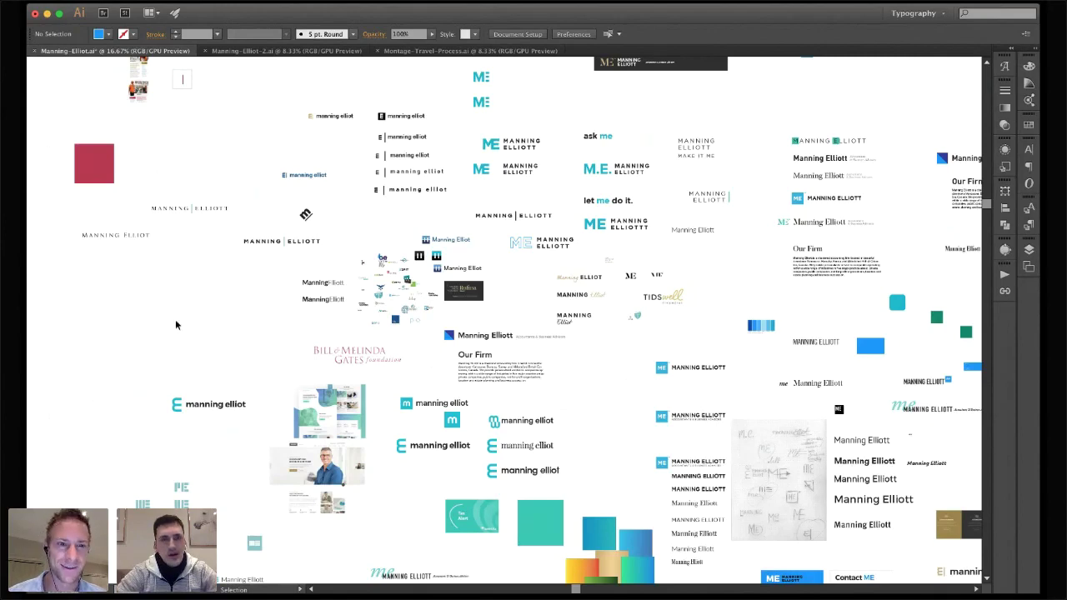
pyautogui.moveTo(163, 367); pyautogui.dragTo(250, 285)
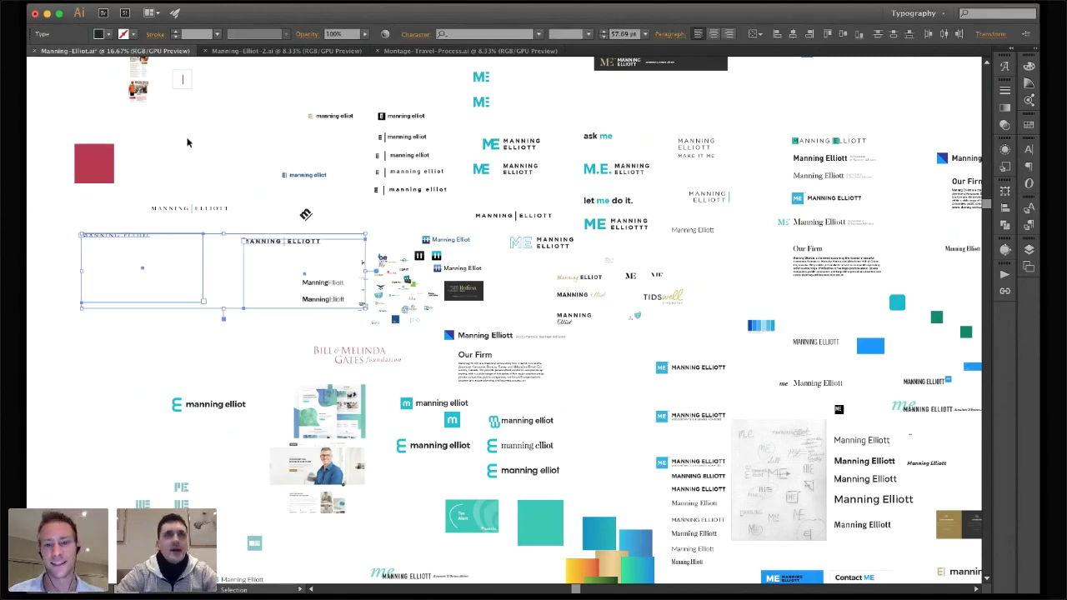
pyautogui.click(188, 143)
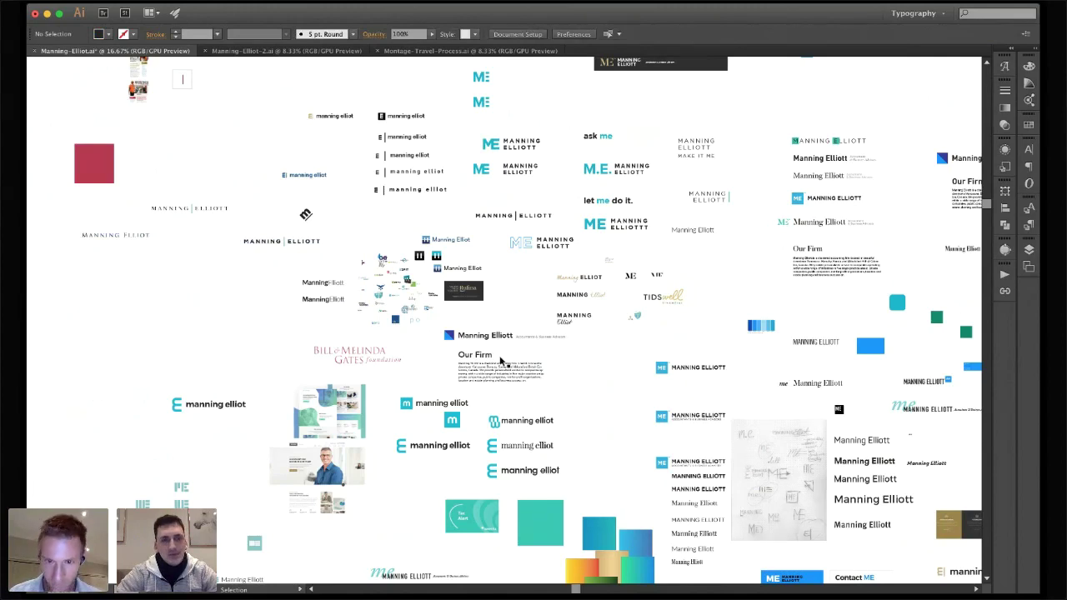
# Examine the middle of the board with the pencil sketch sheet, colour swatches, blue business card and gold "manning elliot" variations
pyautogui.scroll(-5, 500, 360)
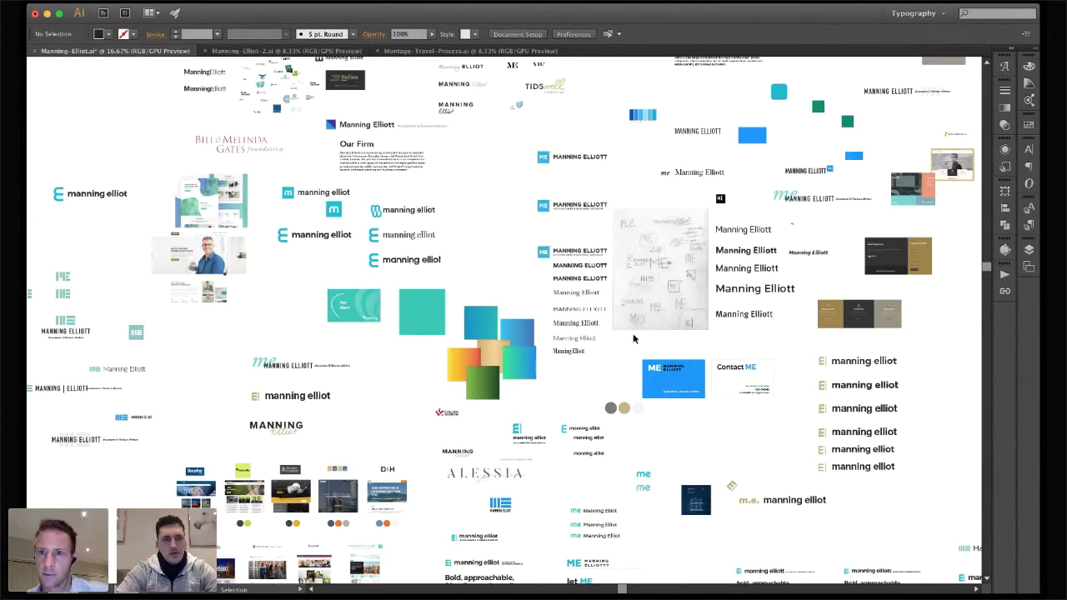
pyautogui.scroll(-3, 634, 338)
pyautogui.hscroll(-3, 633, 339)
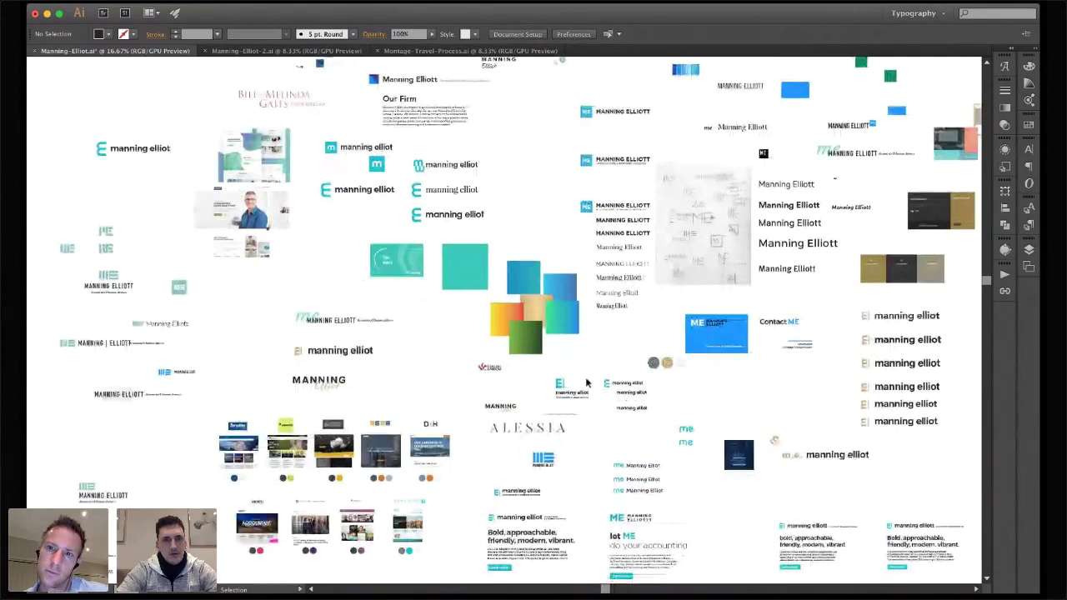
pyautogui.hscroll(2, 586, 382)
pyautogui.hscroll(2, 586, 382)
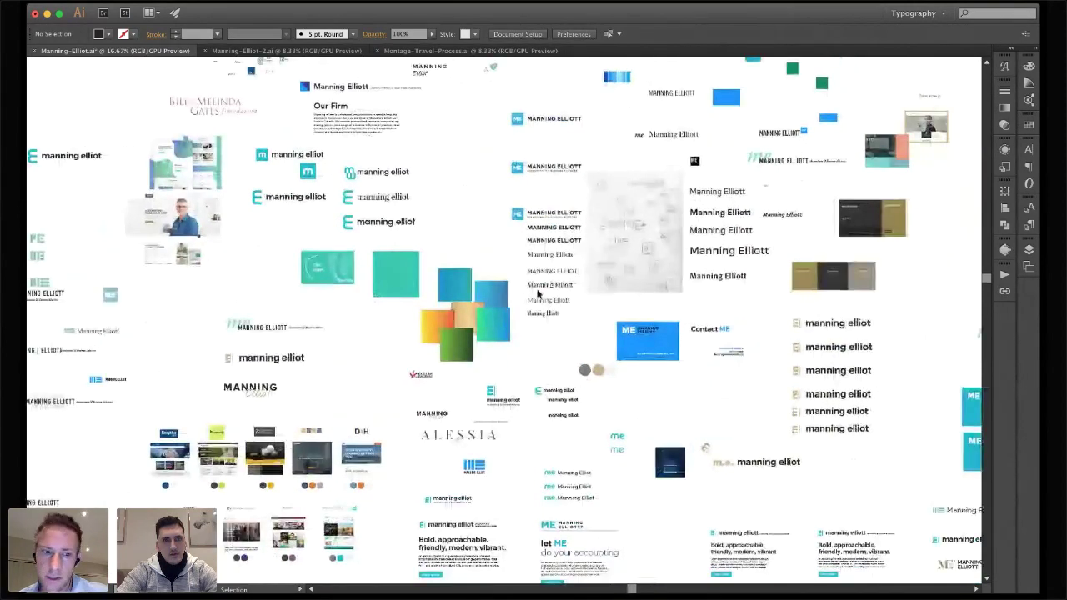
pyautogui.scroll(-5, 538, 294)
pyautogui.hscroll(-3, 538, 293)
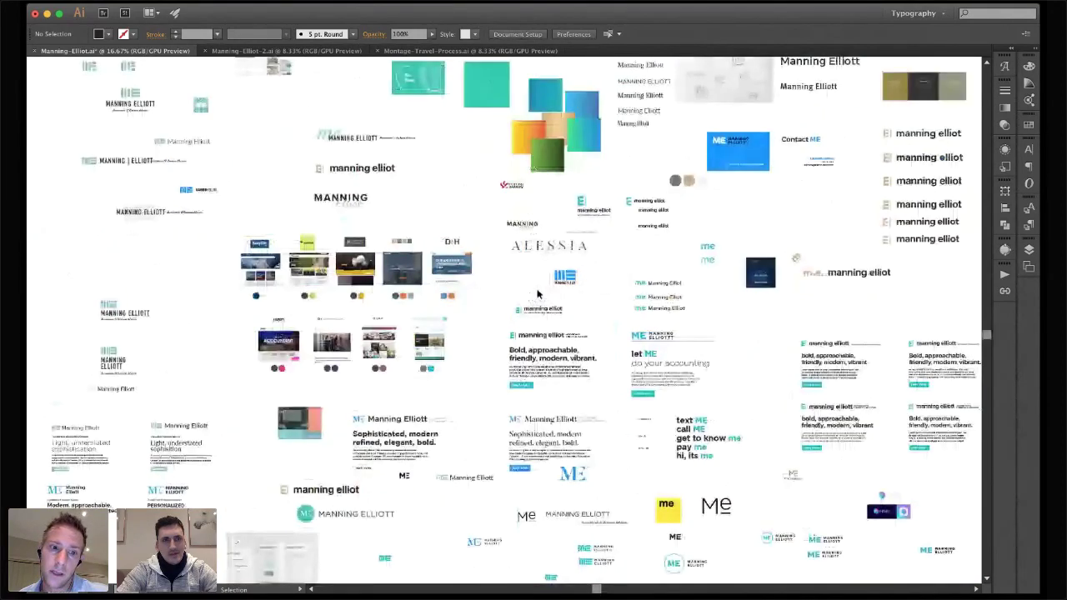
# Compare the competitor website samples and their colour palettes with the refined logo concepts below them
pyautogui.scroll(-4, 538, 294)
pyautogui.hscroll(-3, 538, 294)
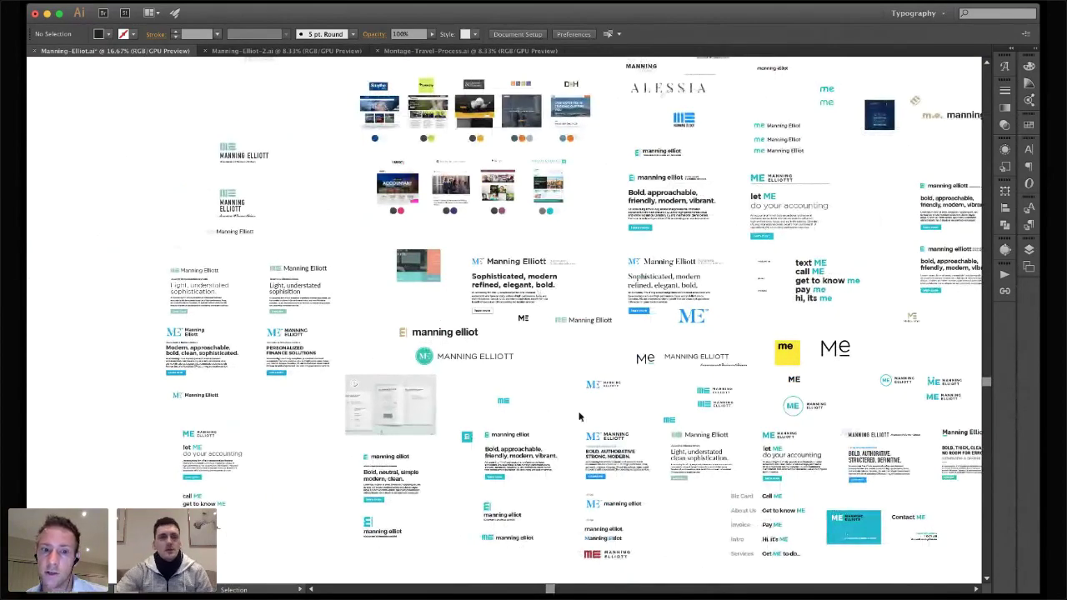
pyautogui.hscroll(2, 579, 415)
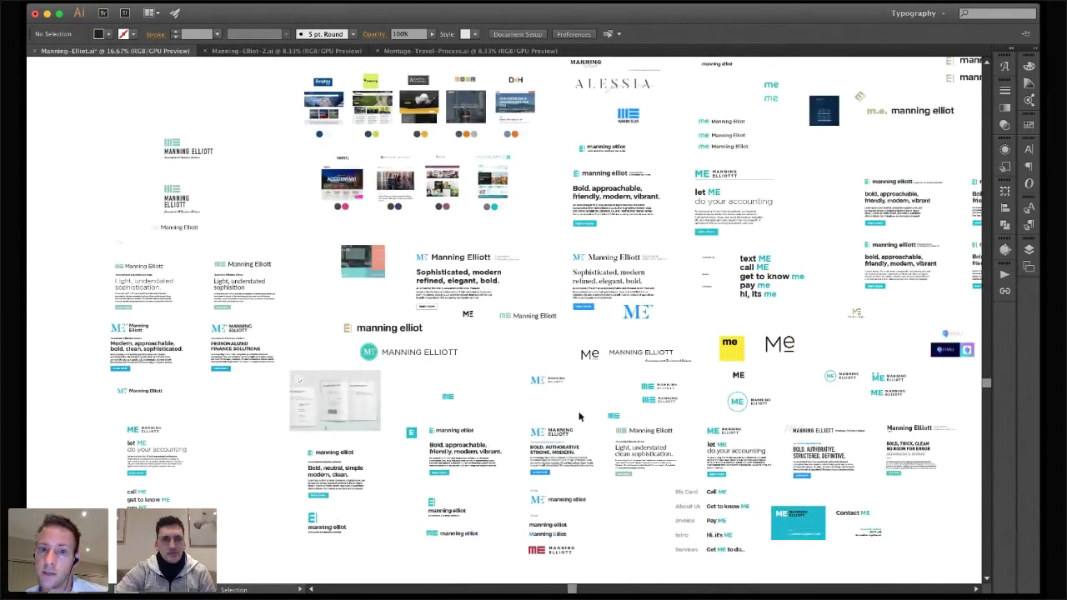
pyautogui.hscroll(1, 579, 415)
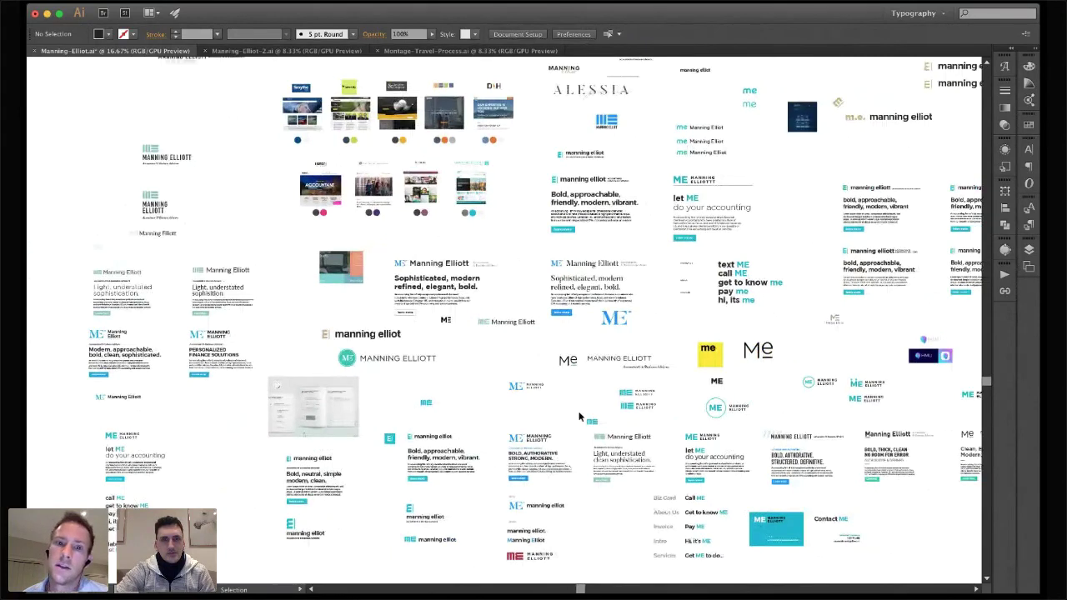
pyautogui.hscroll(2, 579, 416)
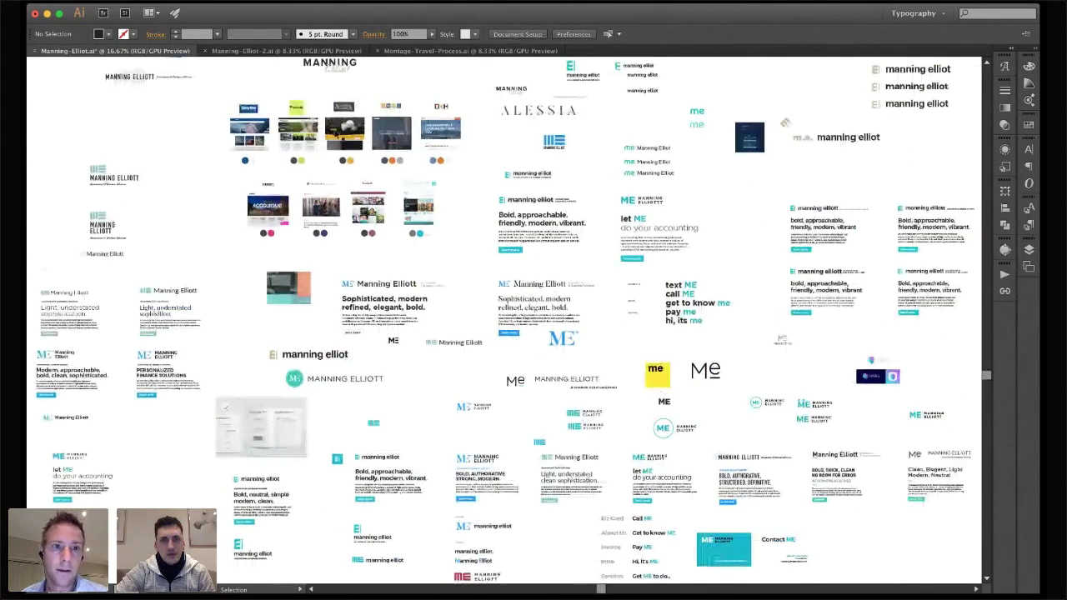
# Switch to the Manning-Elliot-2.ai document and look over its whole board of logo candidates and presentation frames
pyautogui.click(245, 53)
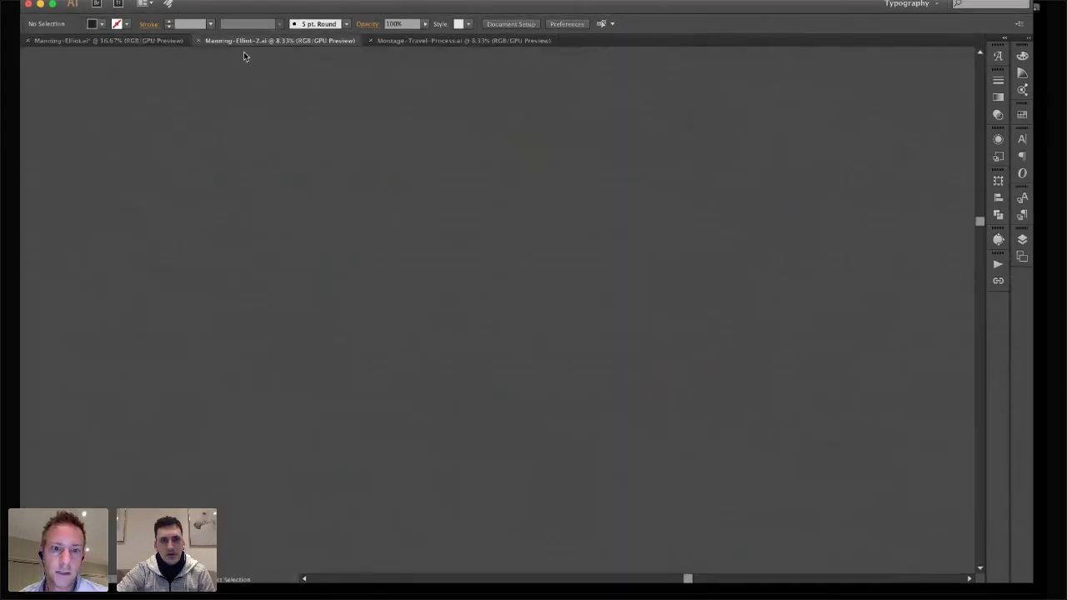
pyautogui.hscroll(-5, 517, 377)
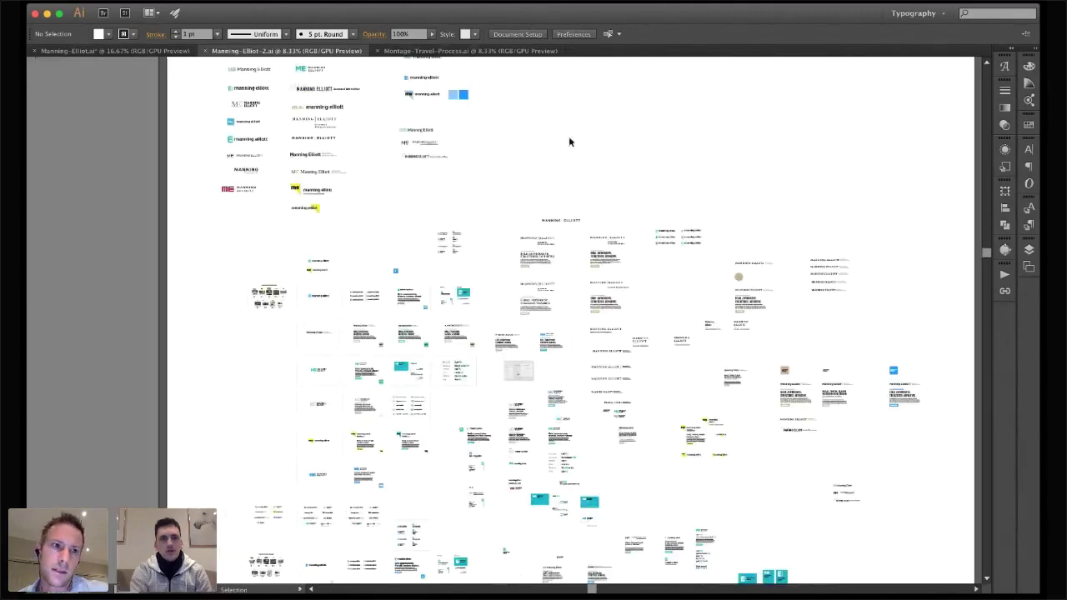
pyautogui.scroll(5, 246, 131)
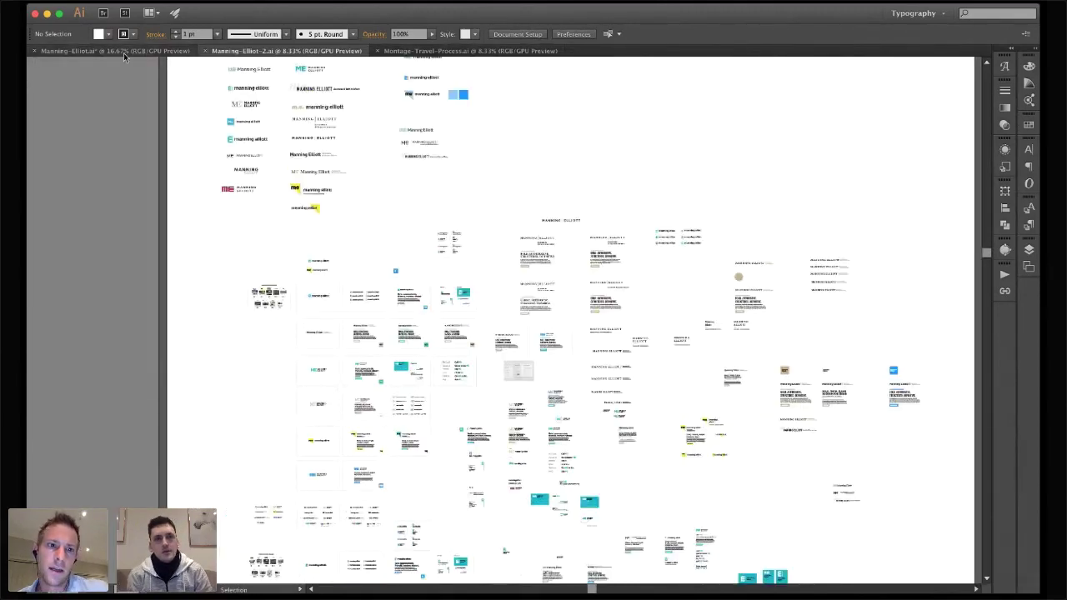
pyautogui.press('z')
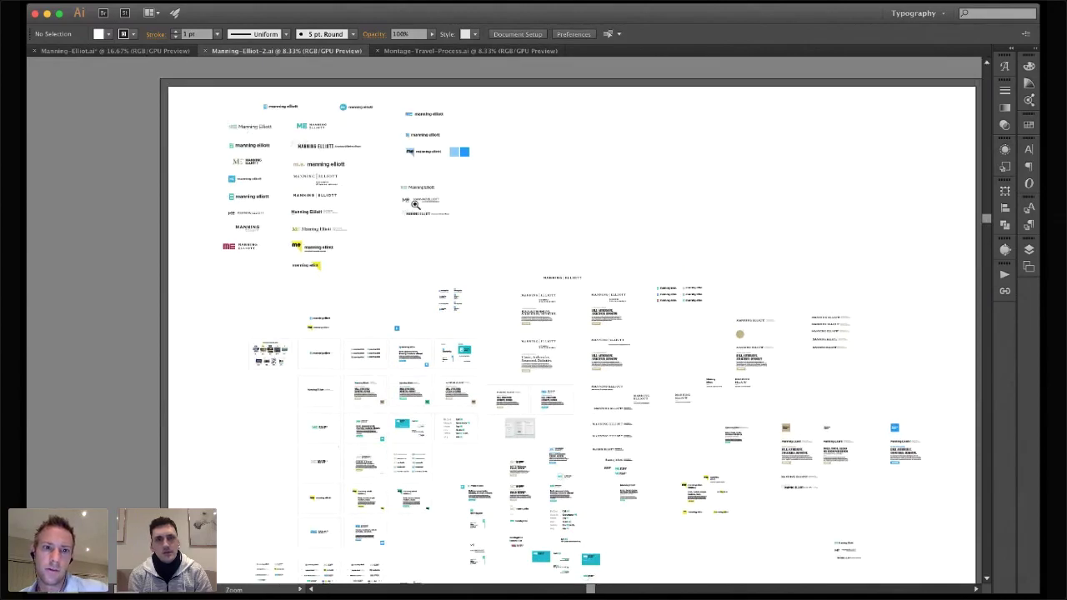
pyautogui.scroll(1, 246, 130)
pyautogui.press('a')
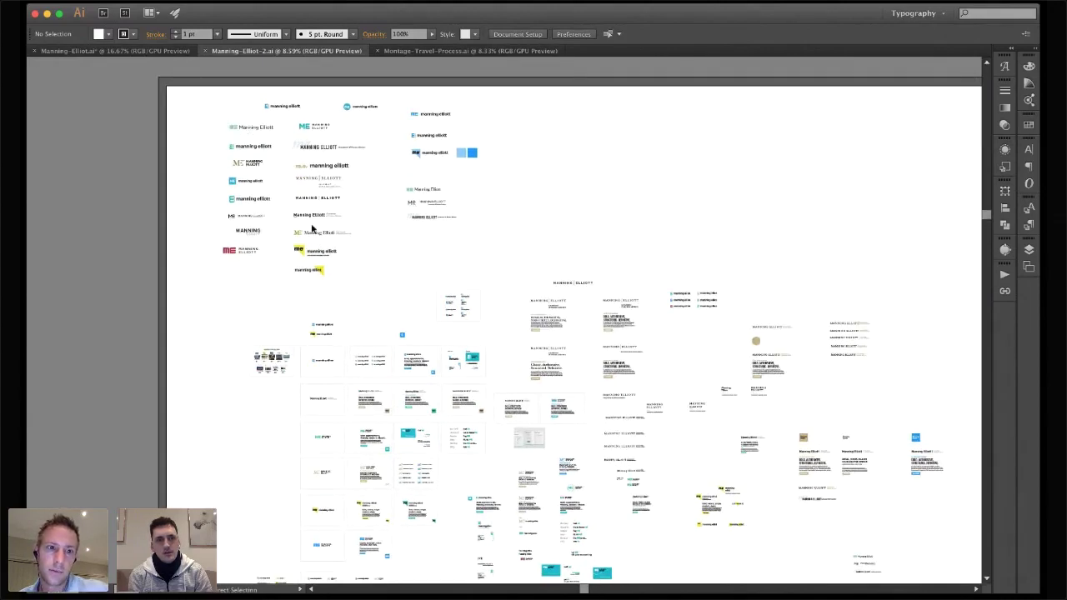
# Examine the columns of shortlisted Manning Elliott logos up close, including the blue variants beside them
pyautogui.scroll(8, 422, 353)
pyautogui.press('v')
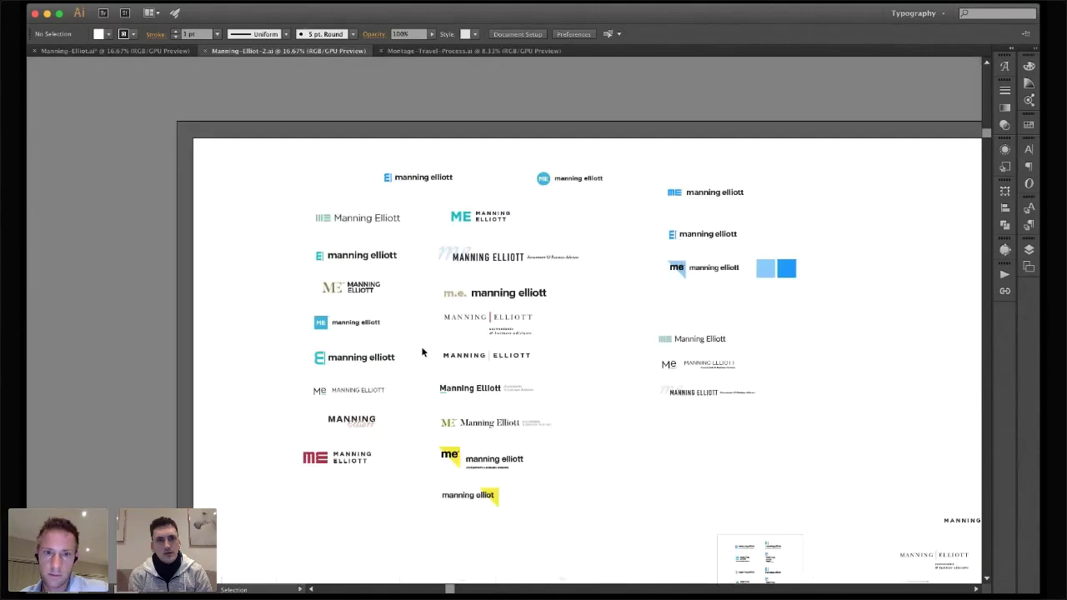
pyautogui.press('a')
pyautogui.press('super+equal')
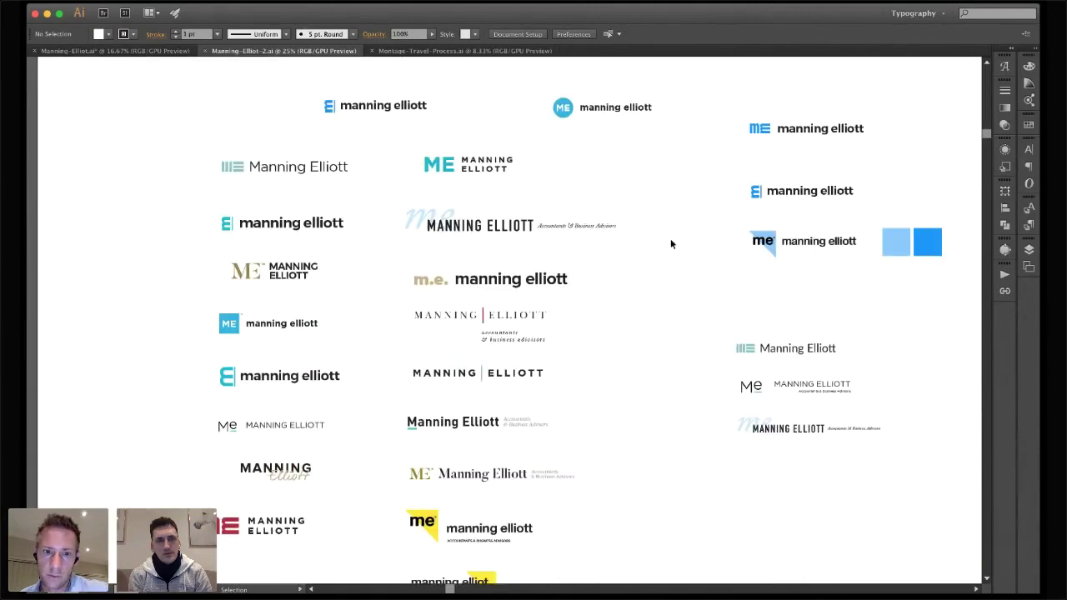
pyautogui.scroll(3, 670, 238)
pyautogui.hscroll(2, 671, 238)
pyautogui.press('v')
pyautogui.scroll(-5, 670, 239)
pyautogui.hscroll(-4, 670, 238)
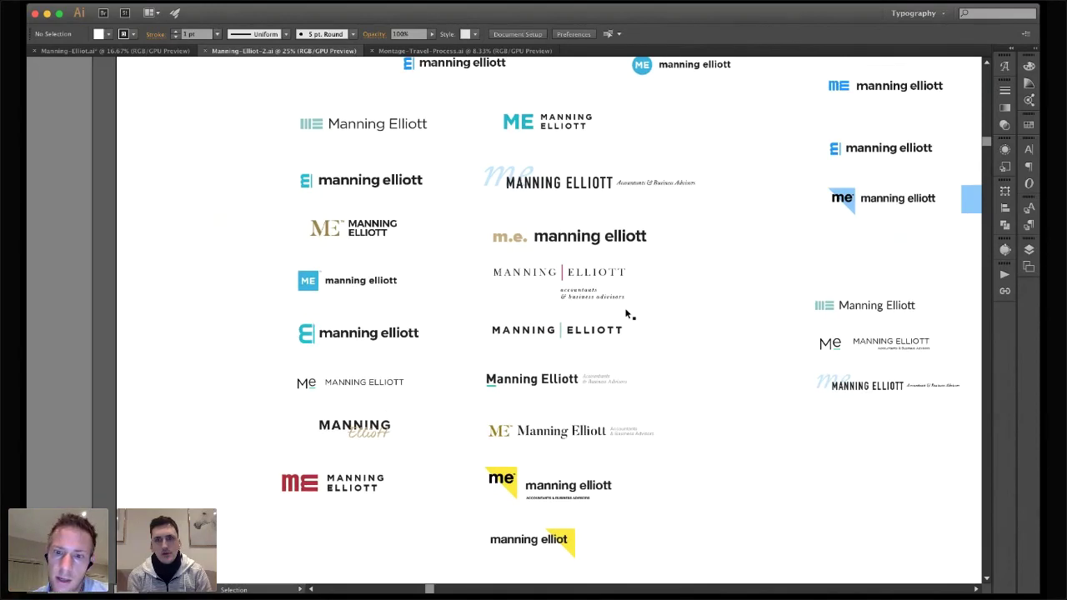
# Look through the rows of framed presentation slides below the shortlist, from the blue E logo to the "Bold, structured" concepts
pyautogui.scroll(-10, 629, 315)
pyautogui.hscroll(3, 628, 315)
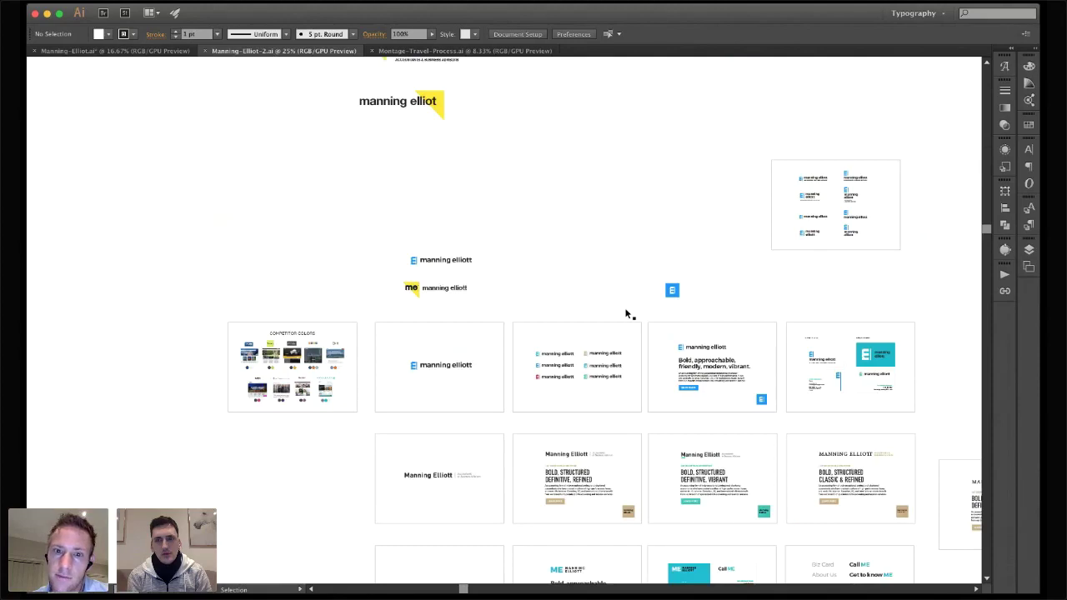
pyautogui.scroll(-1, 627, 314)
pyautogui.hscroll(1, 627, 315)
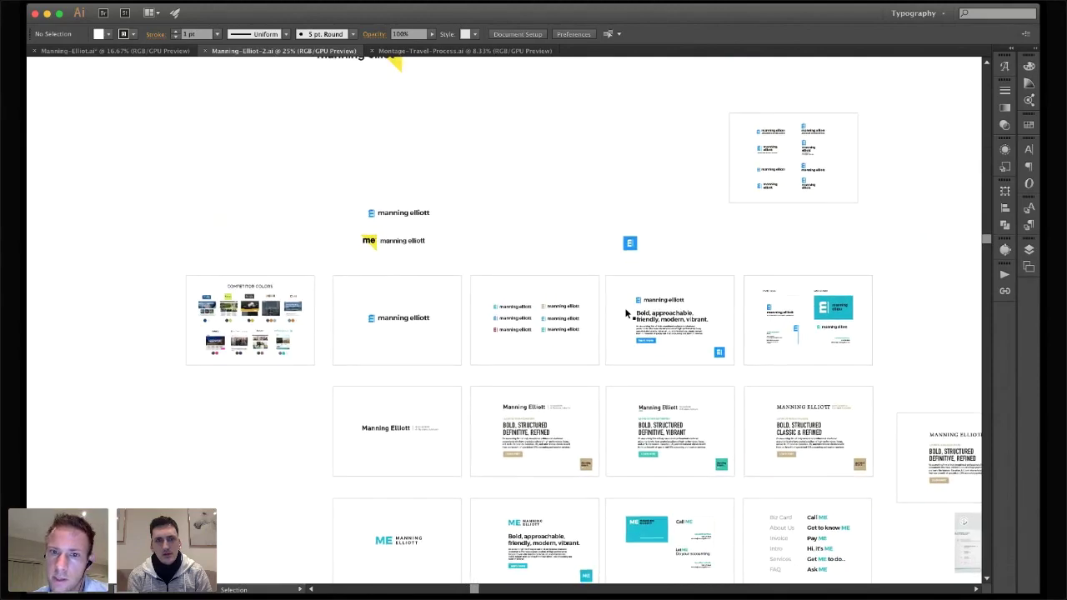
pyautogui.scroll(-1, 627, 315)
pyautogui.hscroll(1, 628, 314)
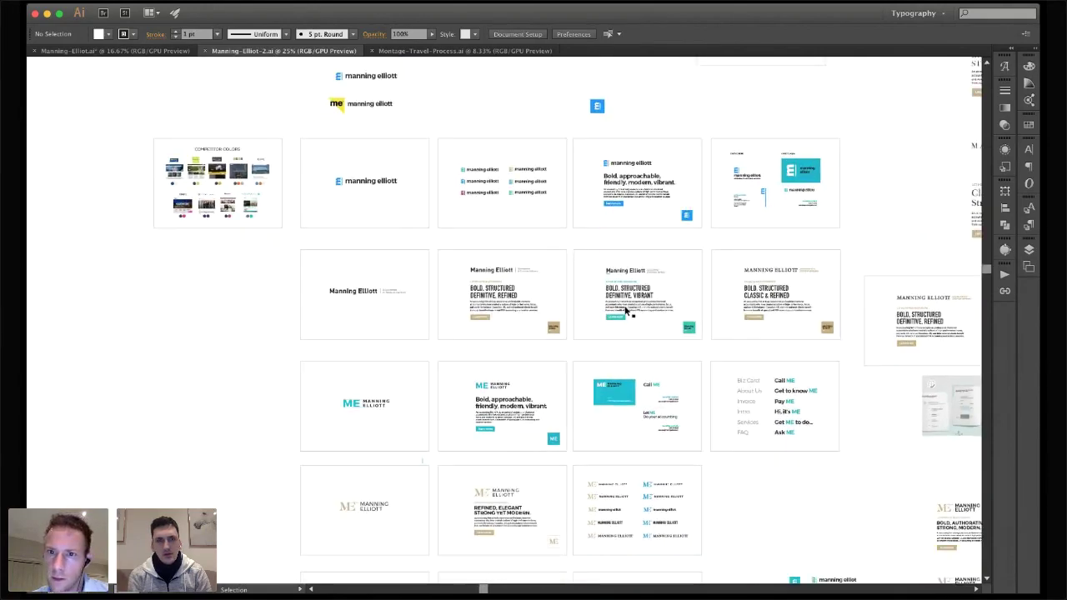
pyautogui.press('super+equal')
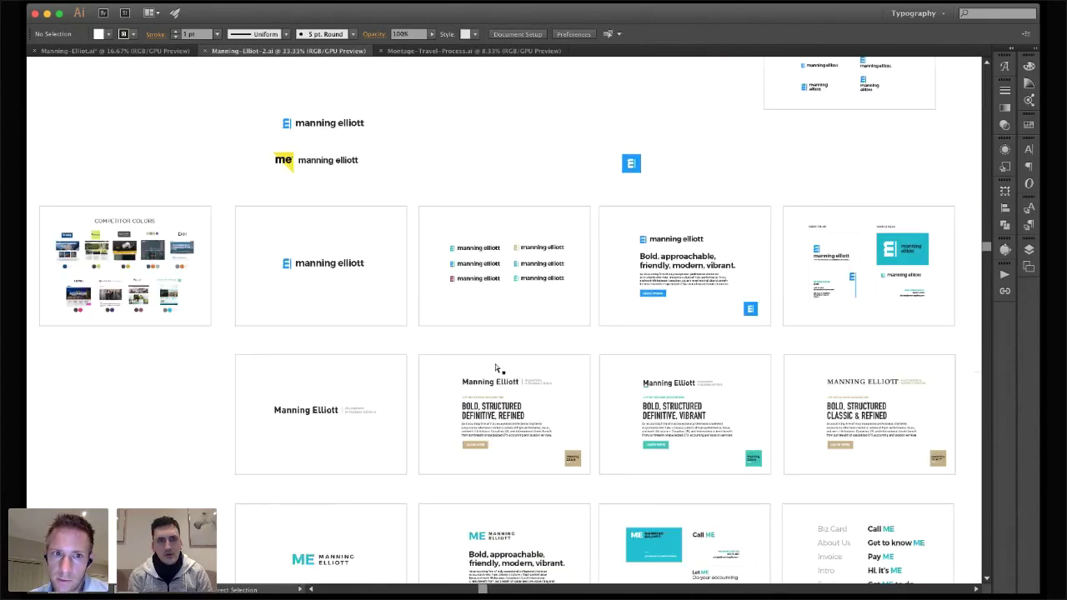
pyautogui.press('super+equal')
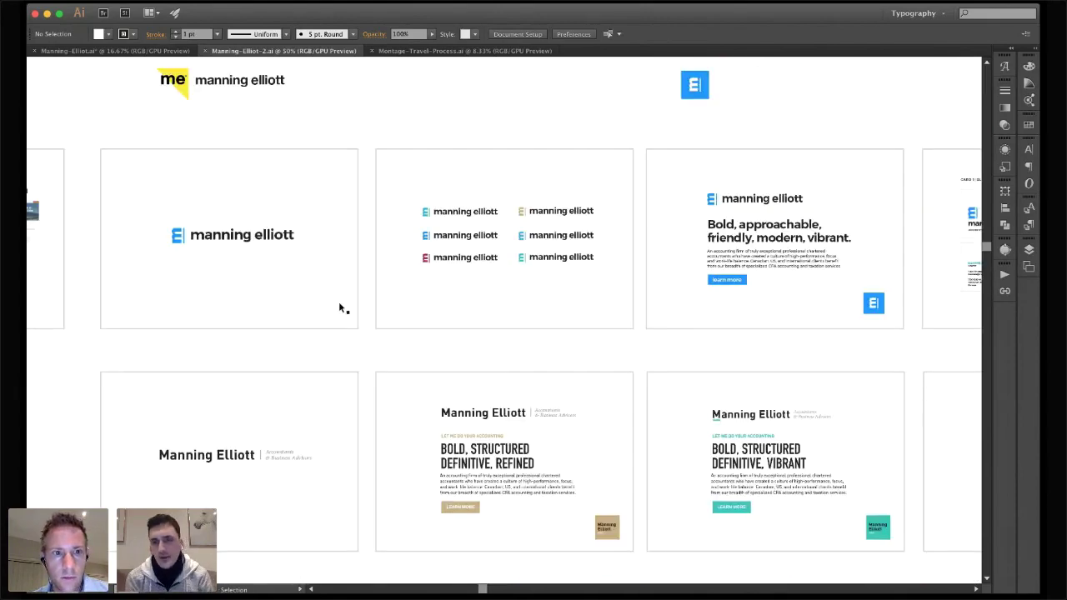
# Examine the "Competitor Colors" frame with its website samples and colour swatches
pyautogui.hscroll(-5, 339, 302)
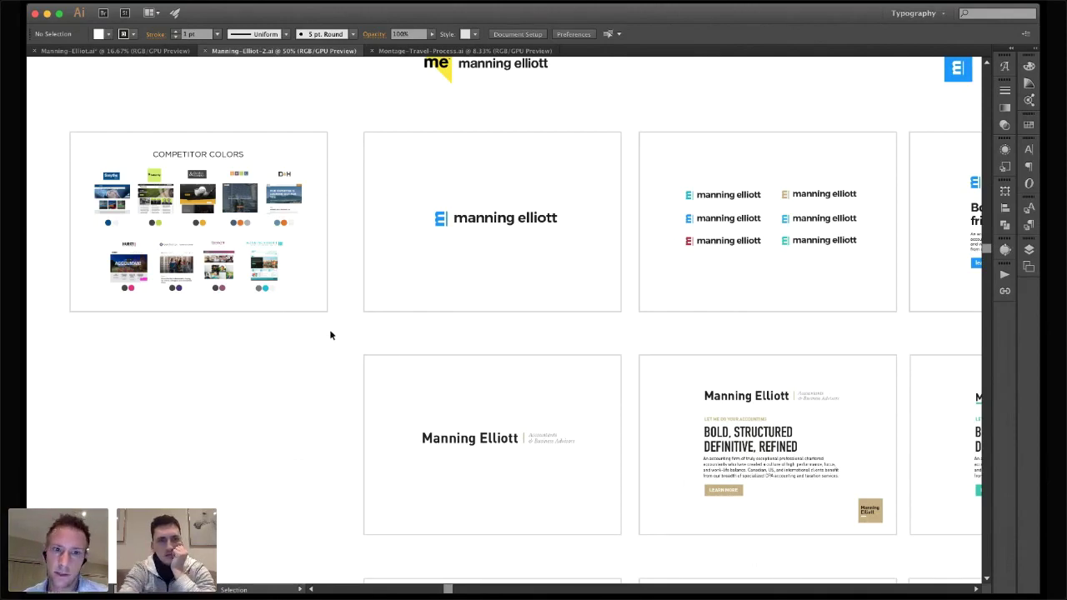
pyautogui.moveTo(342, 333); pyautogui.dragTo(124, 107)
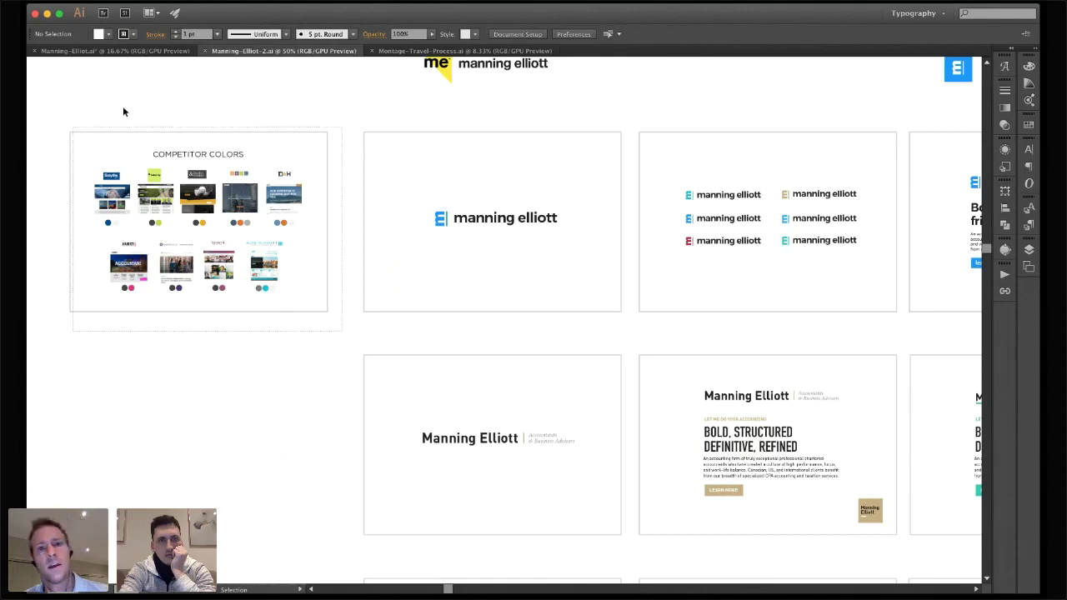
pyautogui.click(522, 185)
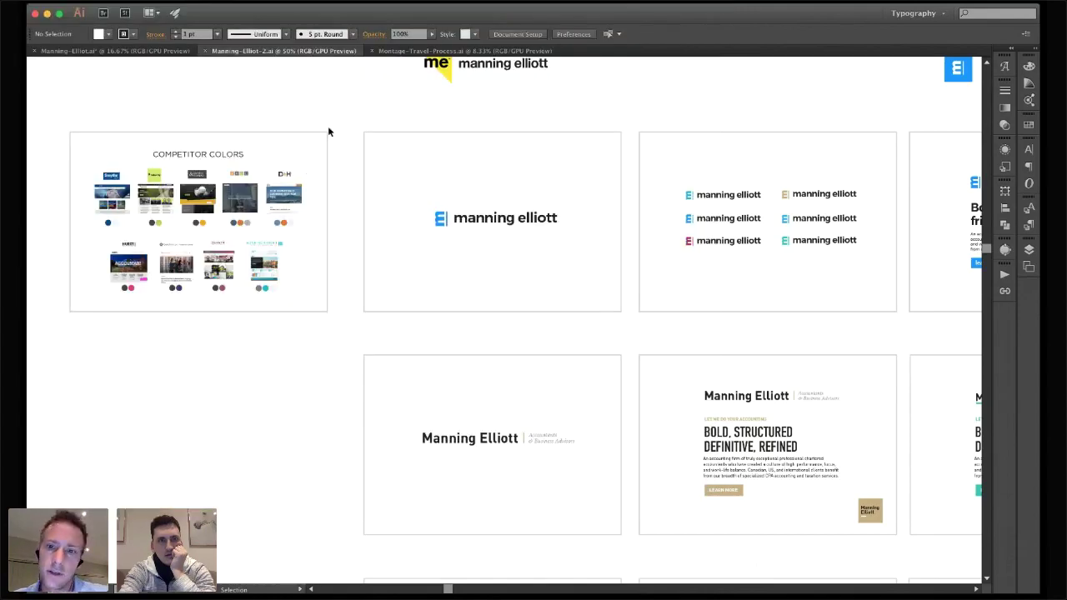
pyautogui.scroll(1, 328, 130)
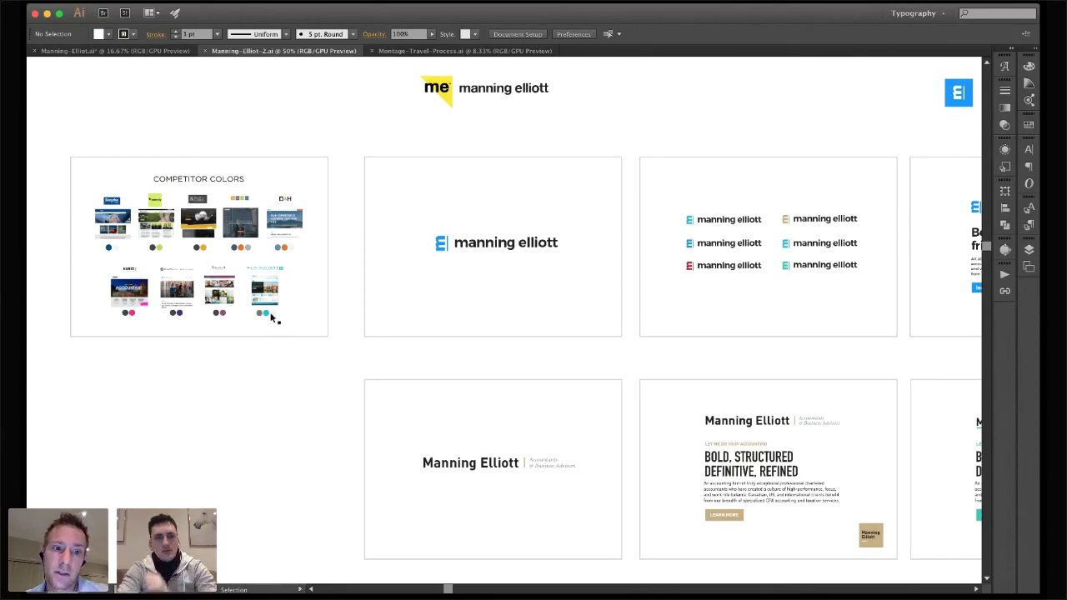
pyautogui.moveTo(296, 377)
pyautogui.mouseDown()
pyautogui.moveTo(259, 288)
pyautogui.moveTo(289, 366)
pyautogui.mouseUp()
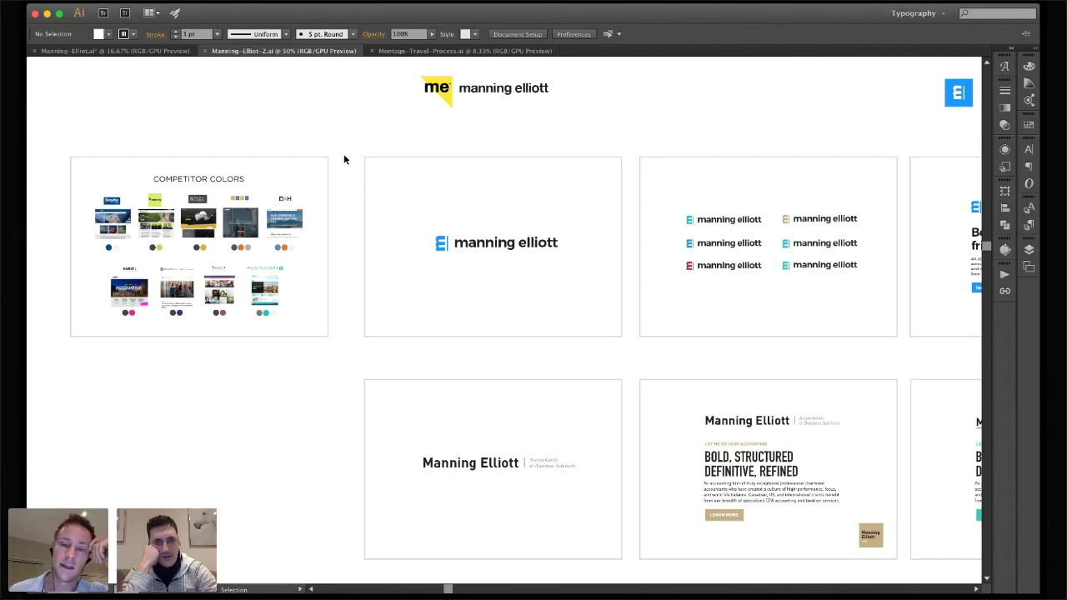
# Inspect the blue E logo frame and the neighbouring frame with six colour versions of the logo
pyautogui.hscroll(3, 343, 158)
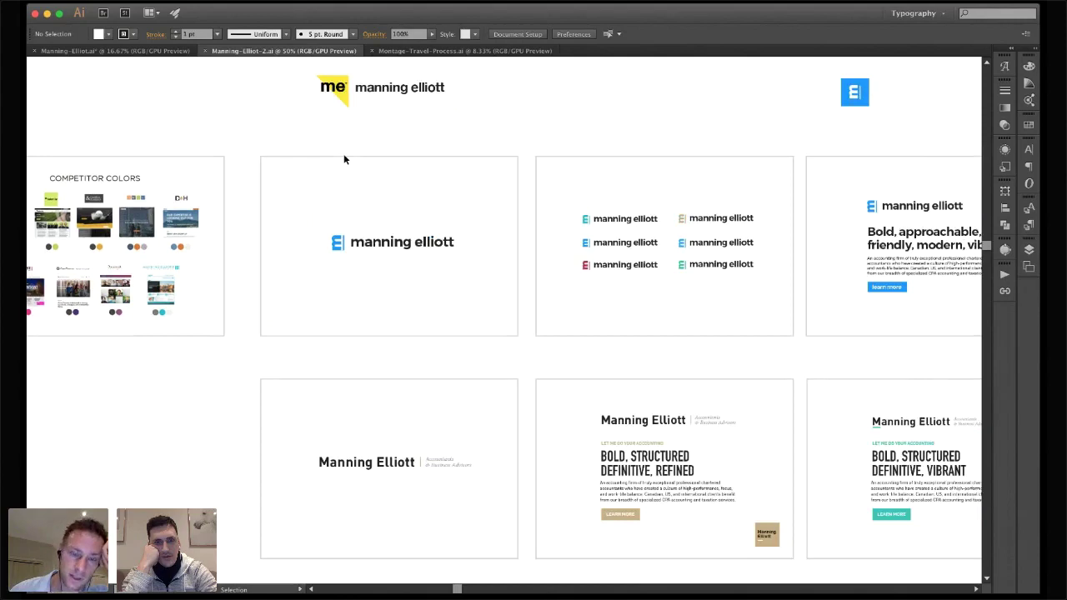
pyautogui.hscroll(1, 344, 158)
pyautogui.hscroll(2, 343, 159)
pyautogui.scroll(-1, 344, 159)
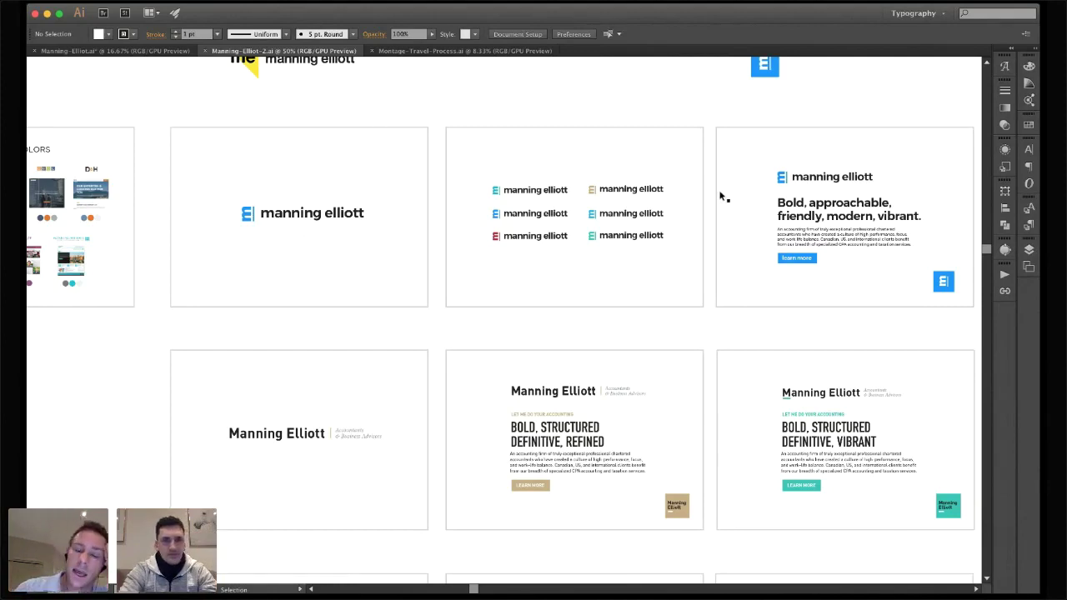
pyautogui.press('super+equal')
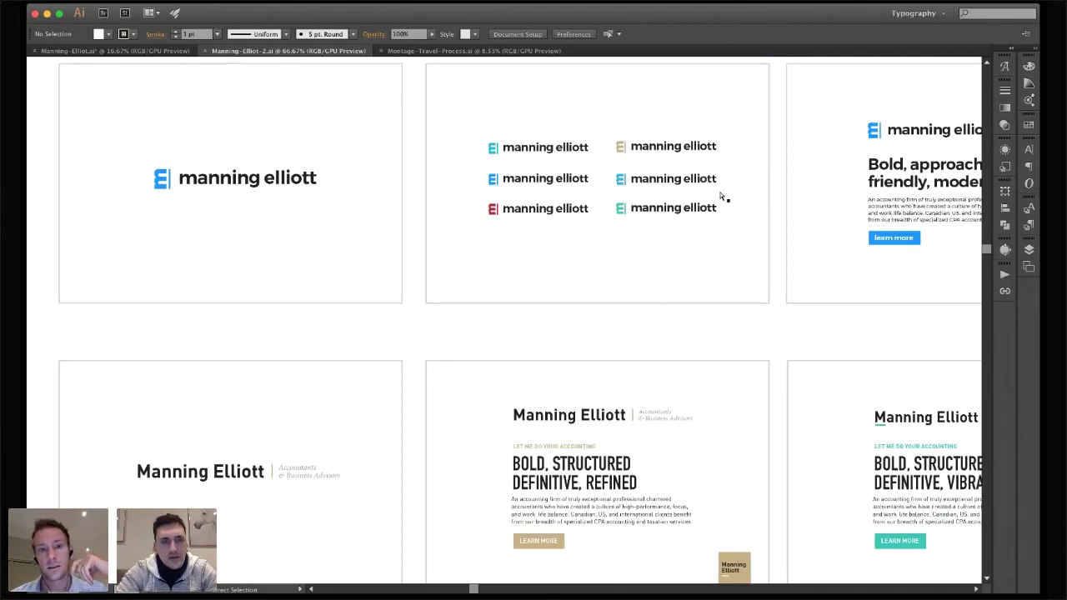
pyautogui.scroll(3, 478, 293)
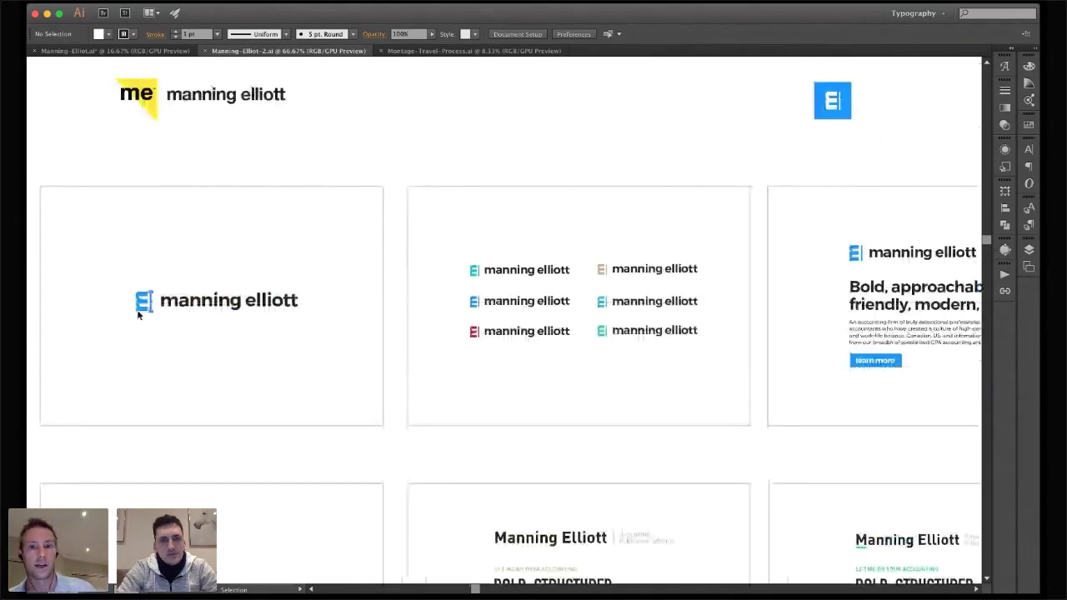
pyautogui.click(211, 275)
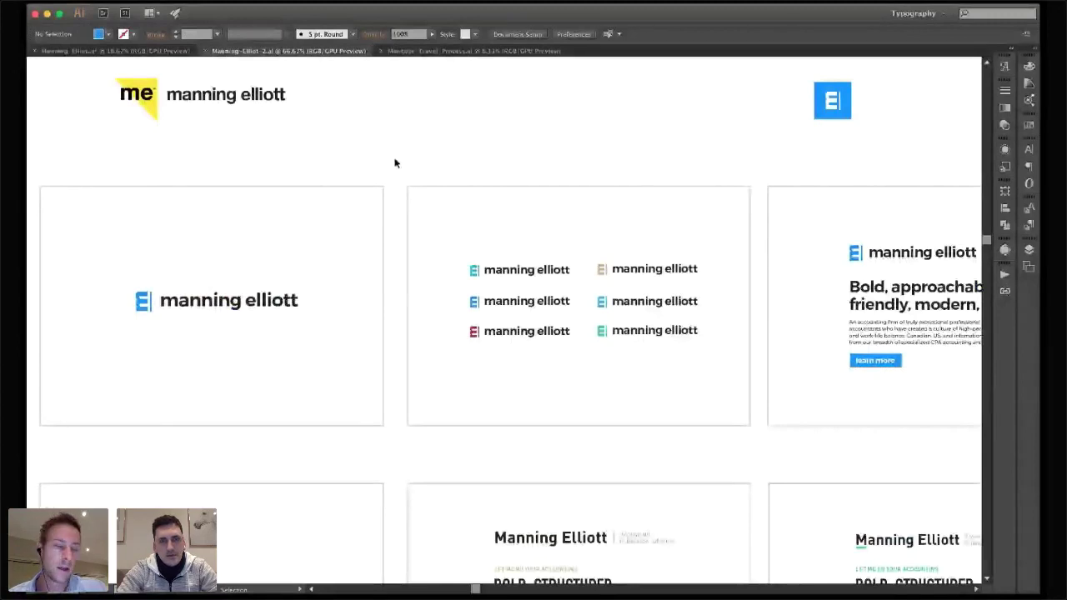
pyautogui.press('super+equal')
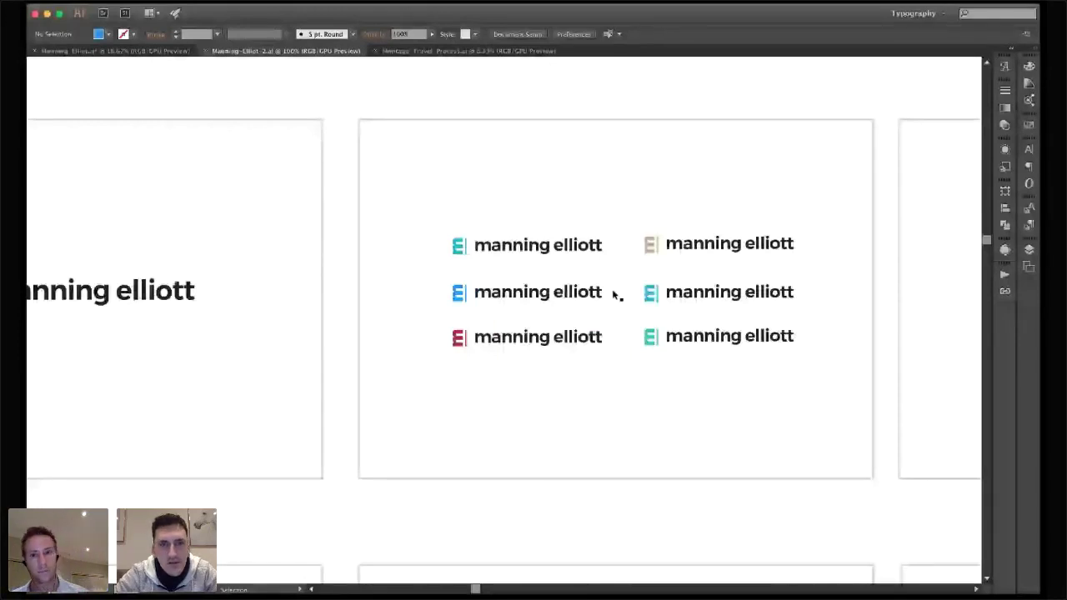
# Compare the six logo colour versions with the blue "Bold, approachable, friendly, modern, vibrant." layout
pyautogui.hscroll(5, 612, 288)
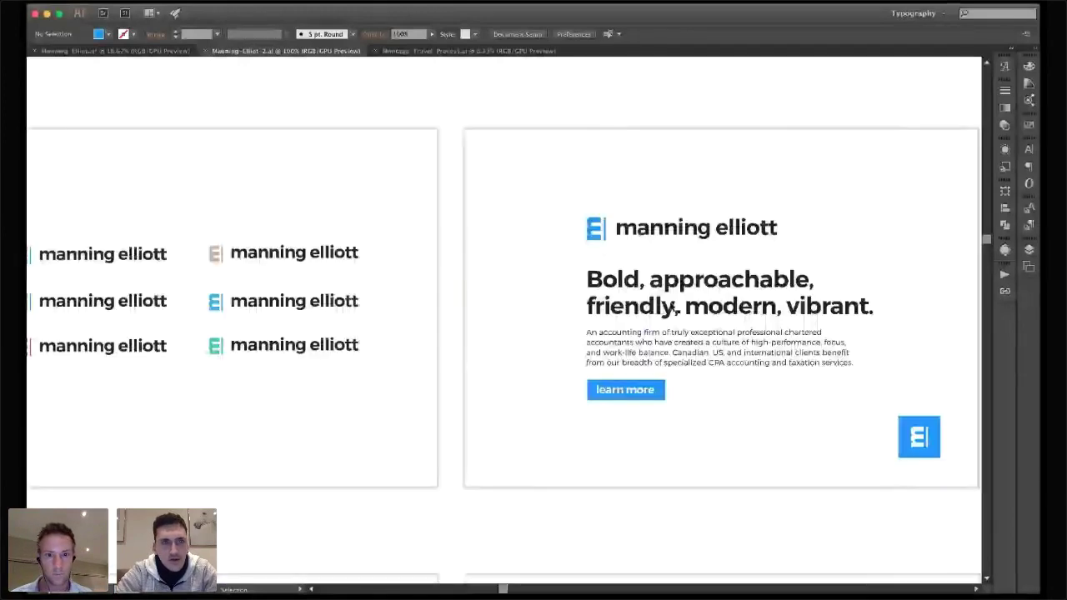
pyautogui.hscroll(-5, 484, 313)
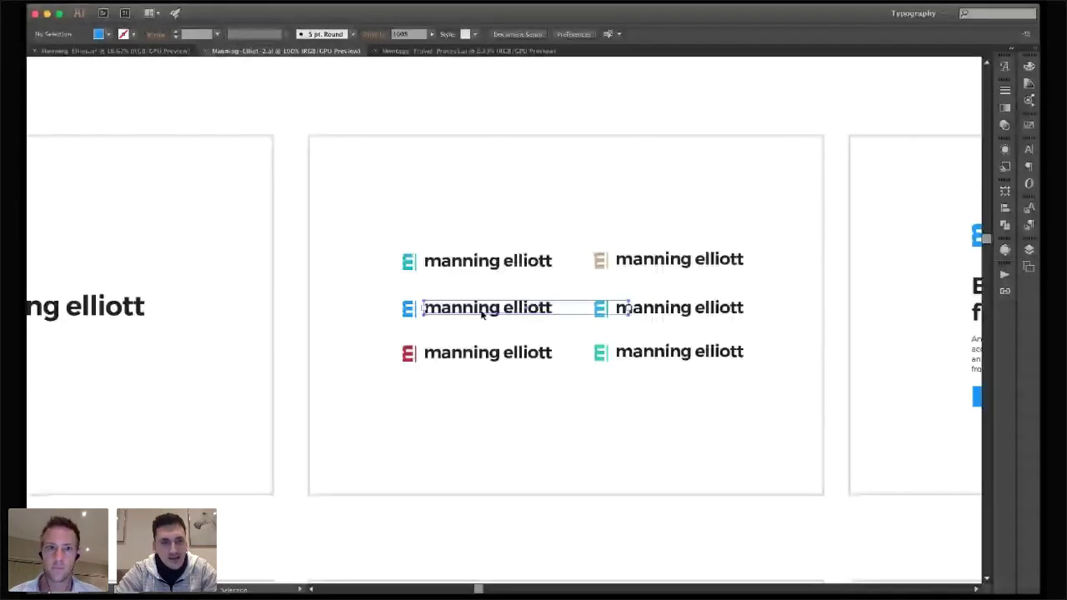
pyautogui.hscroll(2, 482, 313)
pyautogui.hscroll(1, 659, 130)
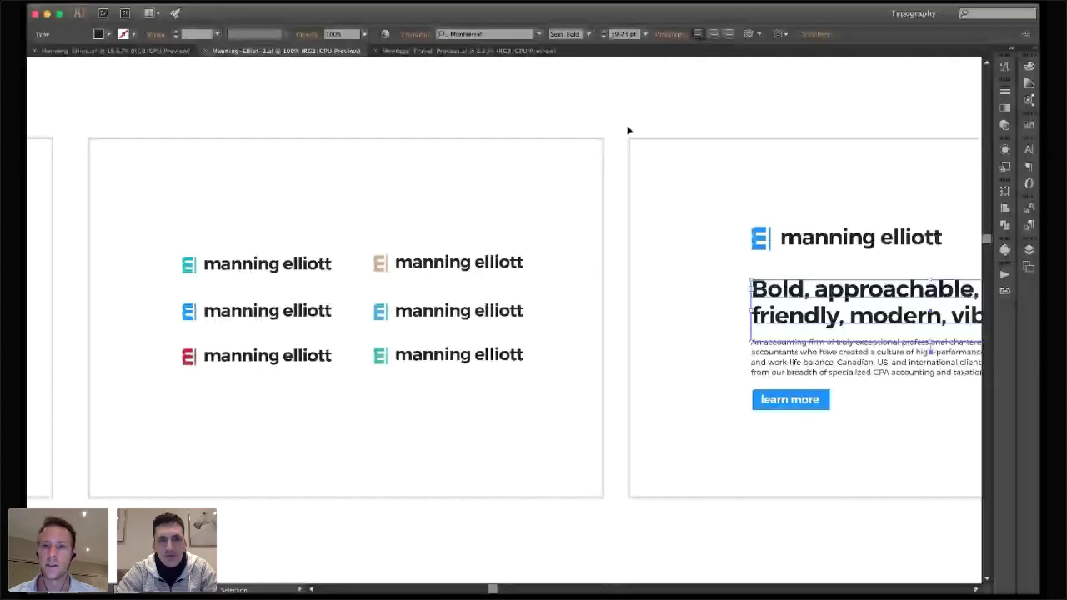
pyautogui.hscroll(2, 675, 137)
pyautogui.click(722, 148)
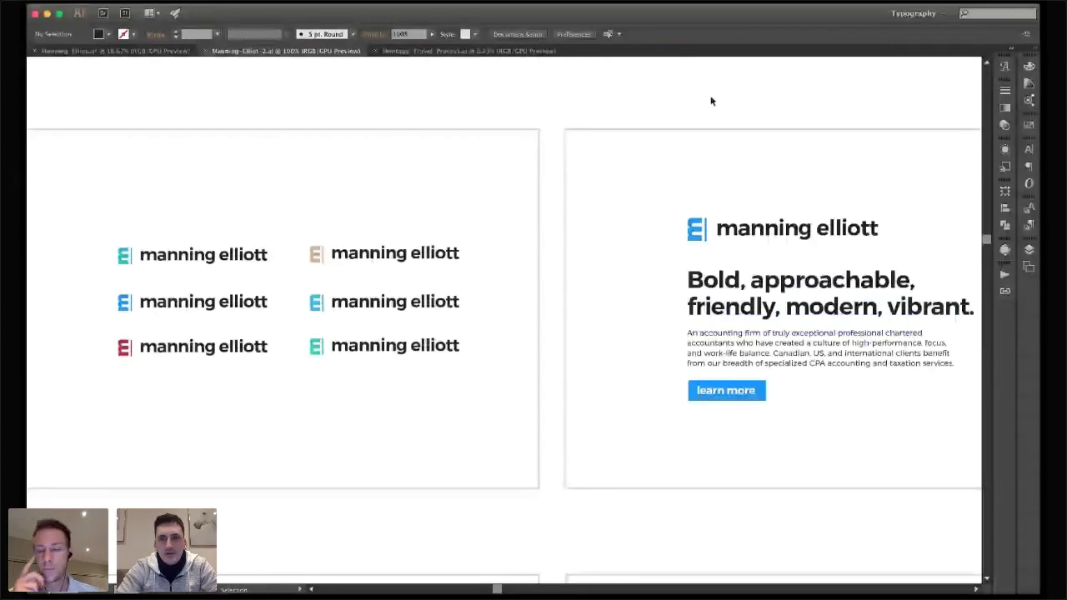
# Examine the blue logo's sample layout with its headline, body paragraph, "learn more" button and square icon
pyautogui.hscroll(3, 711, 100)
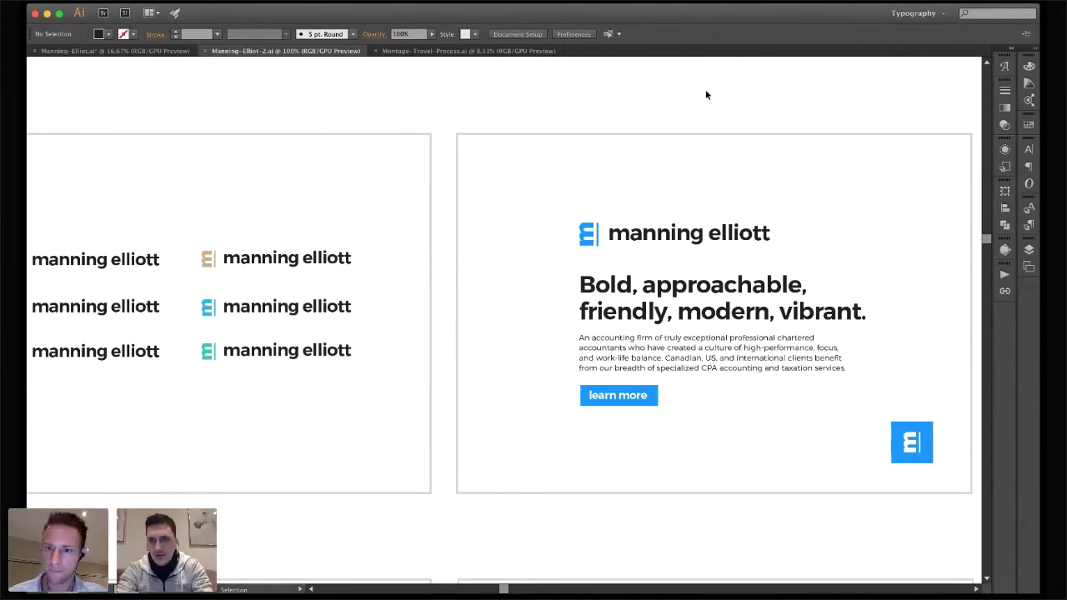
pyautogui.hscroll(5, 783, 134)
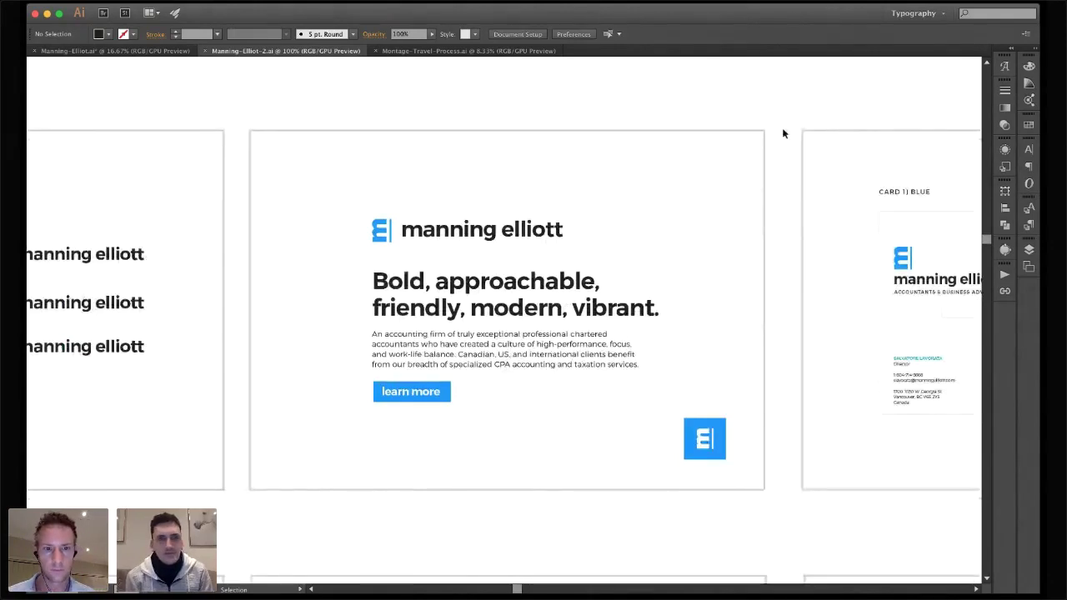
pyautogui.click(560, 392)
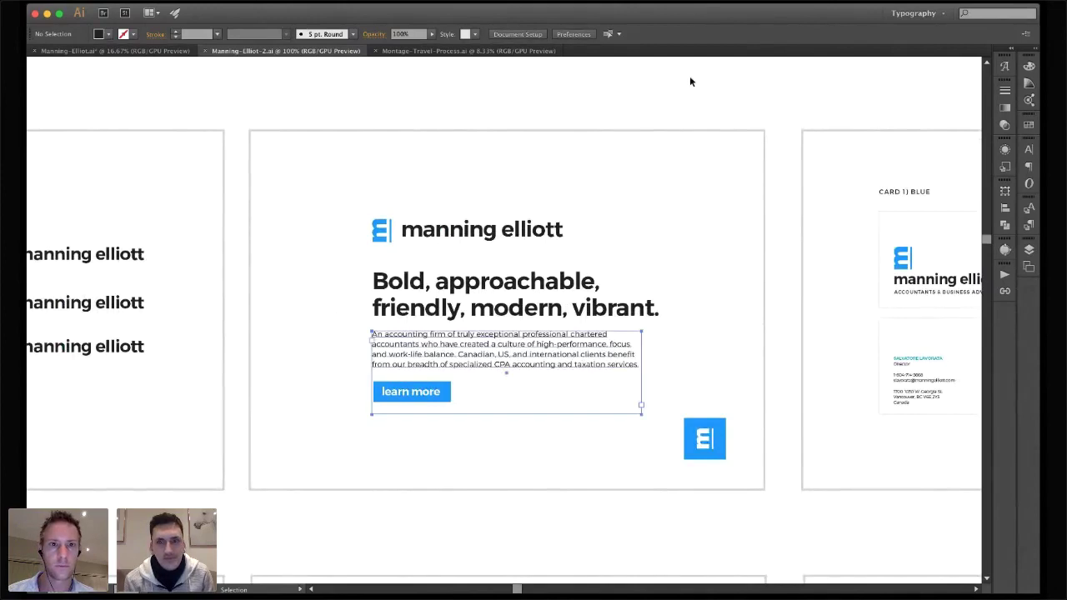
pyautogui.click(627, 209)
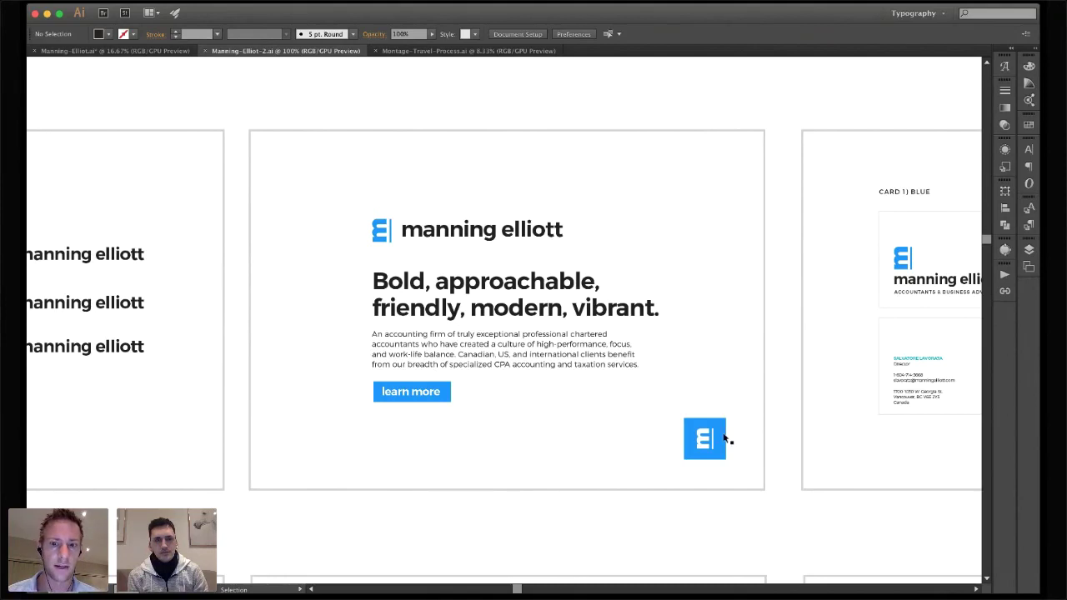
# View the business card mockups "Card 1) Blue" and "Card 2) Aqua" beside the blue sample layout
pyautogui.hscroll(2, 724, 440)
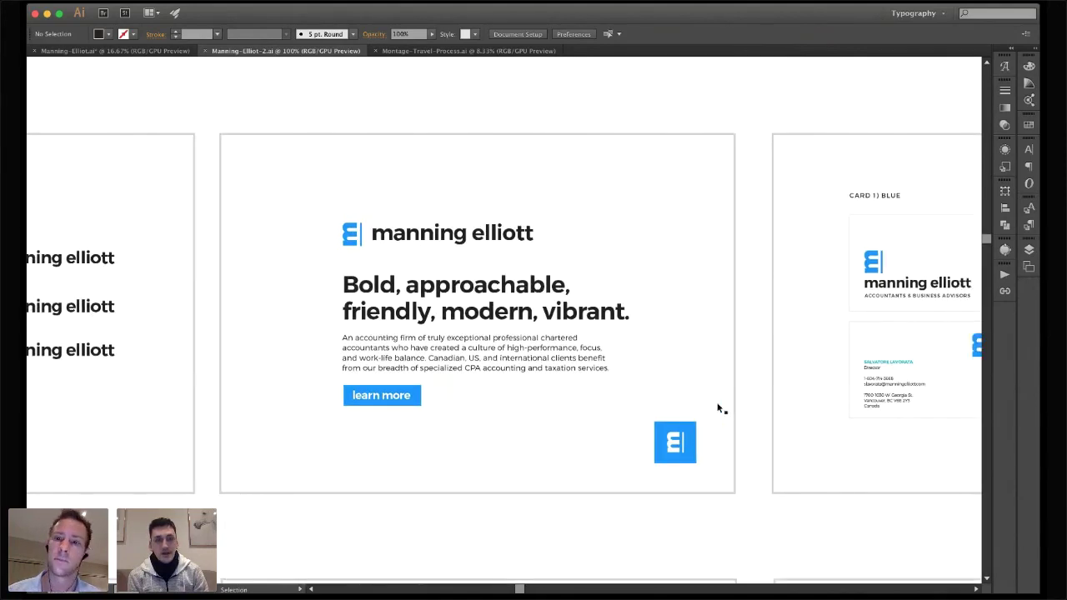
pyautogui.hscroll(2, 727, 399)
pyautogui.hscroll(3, 732, 389)
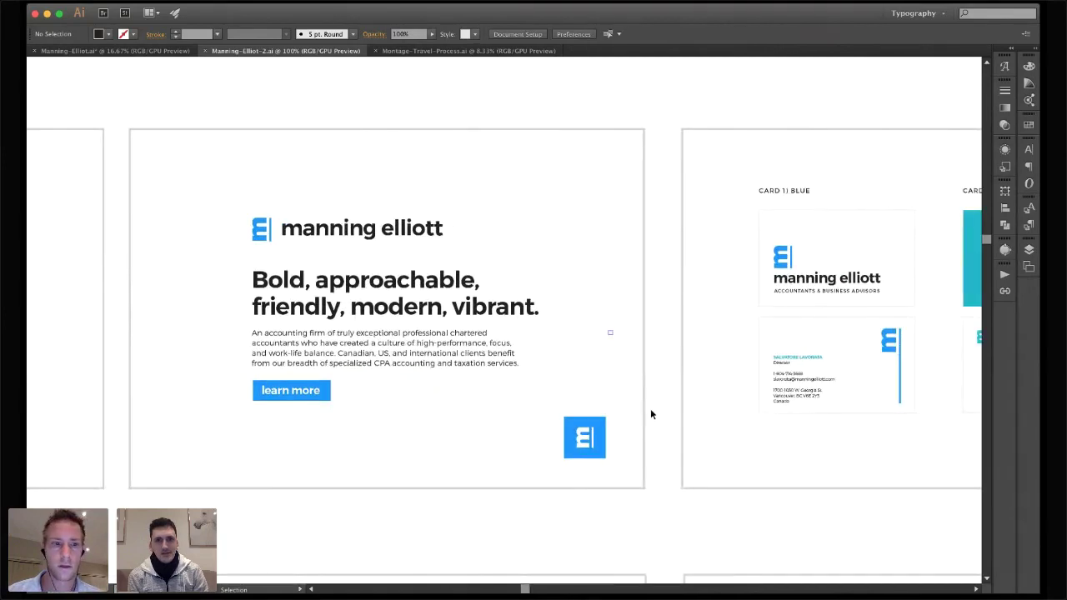
pyautogui.hscroll(3, 650, 409)
pyautogui.hscroll(5, 612, 199)
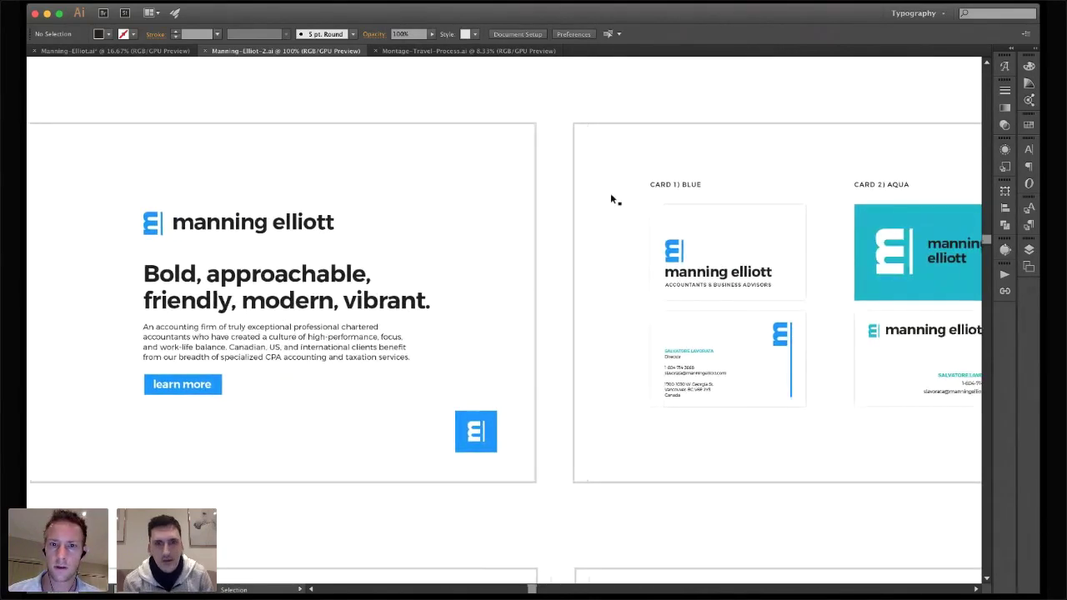
# Examine the complete business card frame, comparing "Card 1) Blue" with "Card 2) Aqua"
pyautogui.hscroll(1, 611, 196)
pyautogui.click(696, 123)
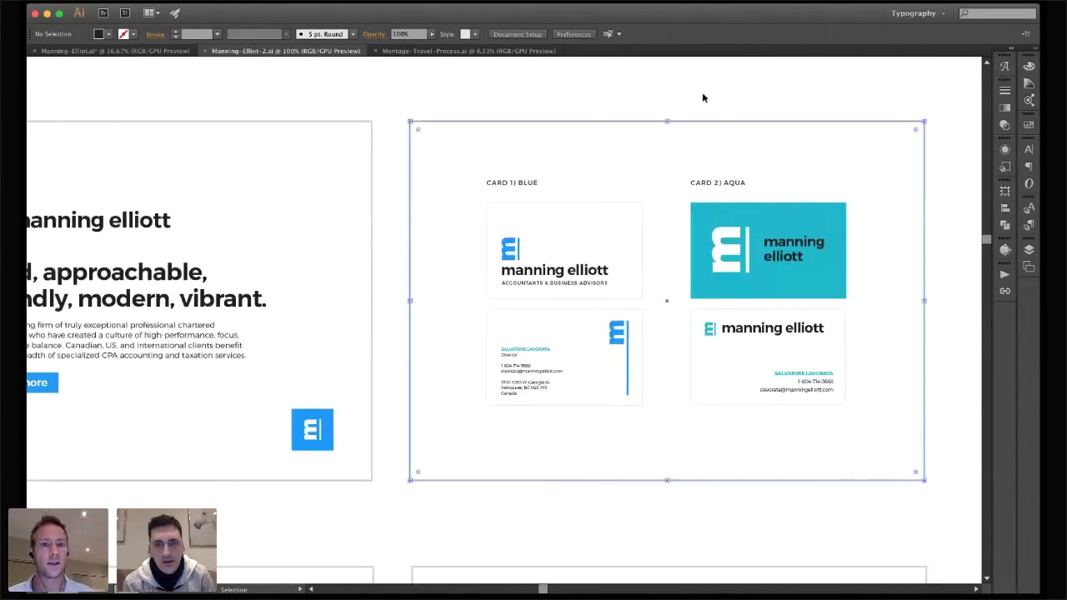
pyautogui.click(703, 97)
pyautogui.hscroll(4, 810, 293)
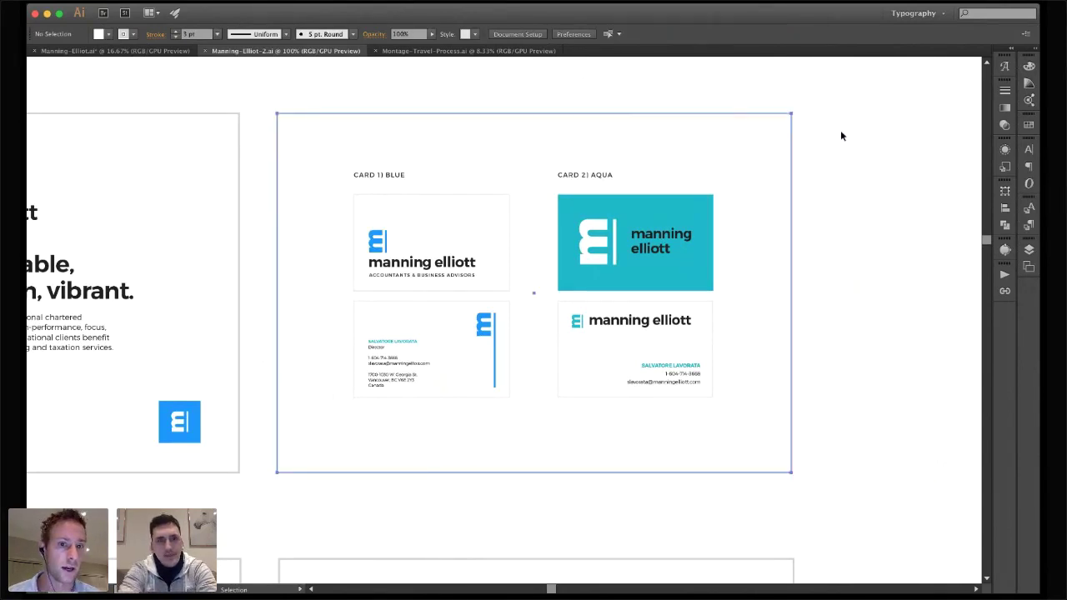
pyautogui.press('super+a')
pyautogui.press('super+shift+a')
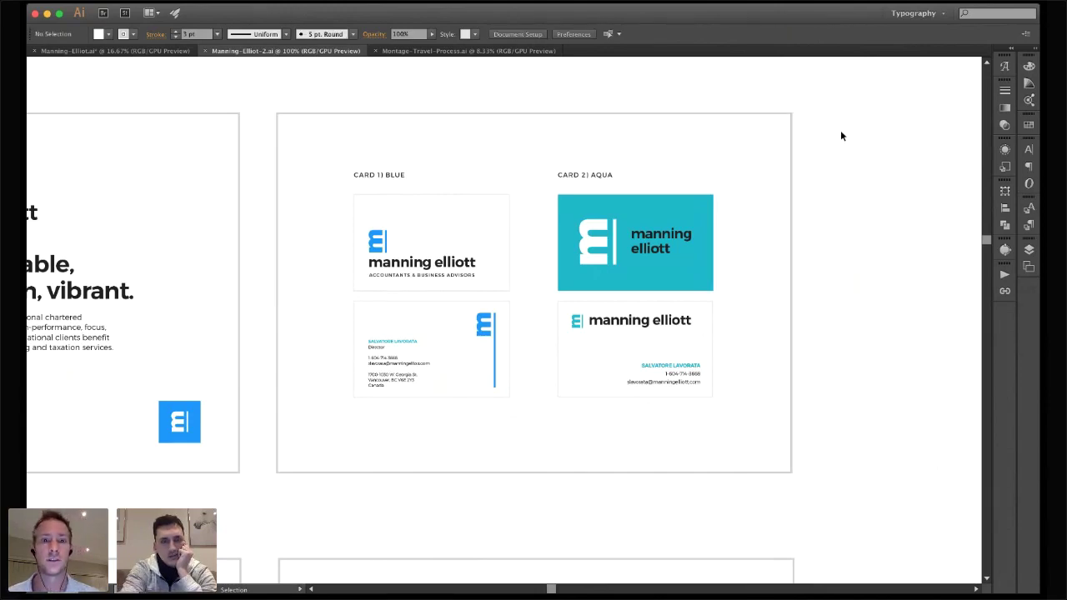
pyautogui.hscroll(3, 868, 333)
pyautogui.scroll(-1, 868, 332)
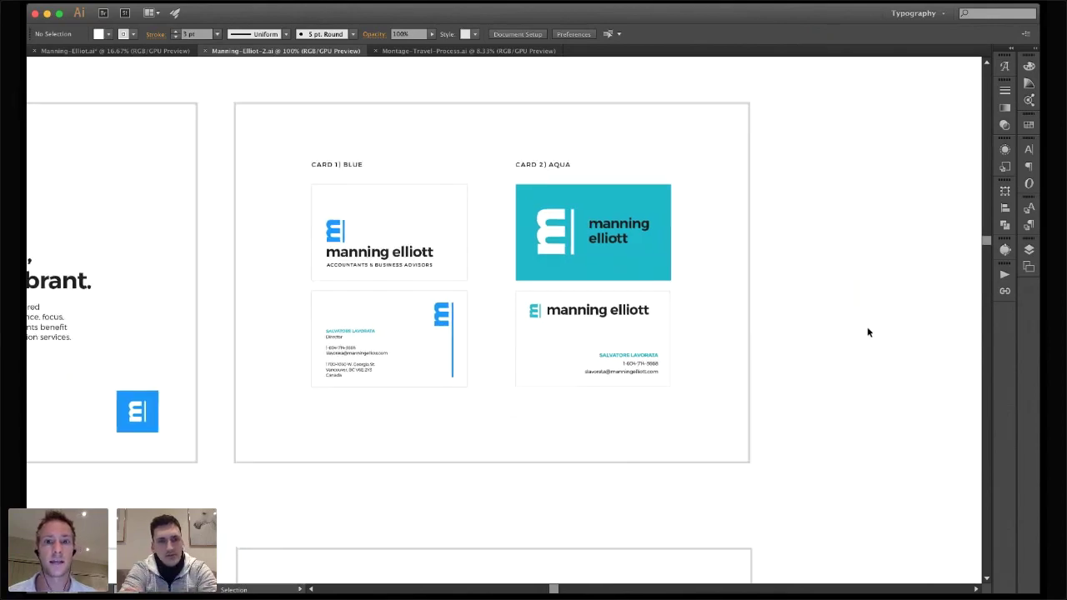
pyautogui.hscroll(-3, 868, 332)
pyautogui.scroll(1, 868, 333)
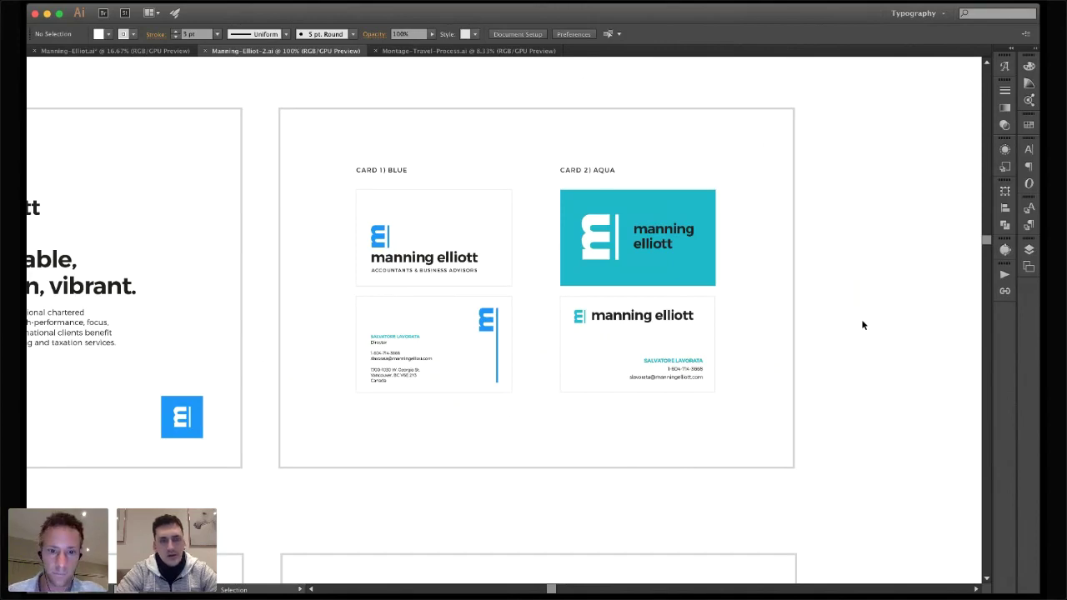
# View the Manning Elliott wordmark frame with its divider and italic "Accountants & Business Advisors" tagline at 100%
pyautogui.press('super+minus')
pyautogui.hscroll(-10, 863, 325)
pyautogui.scroll(-2, 863, 325)
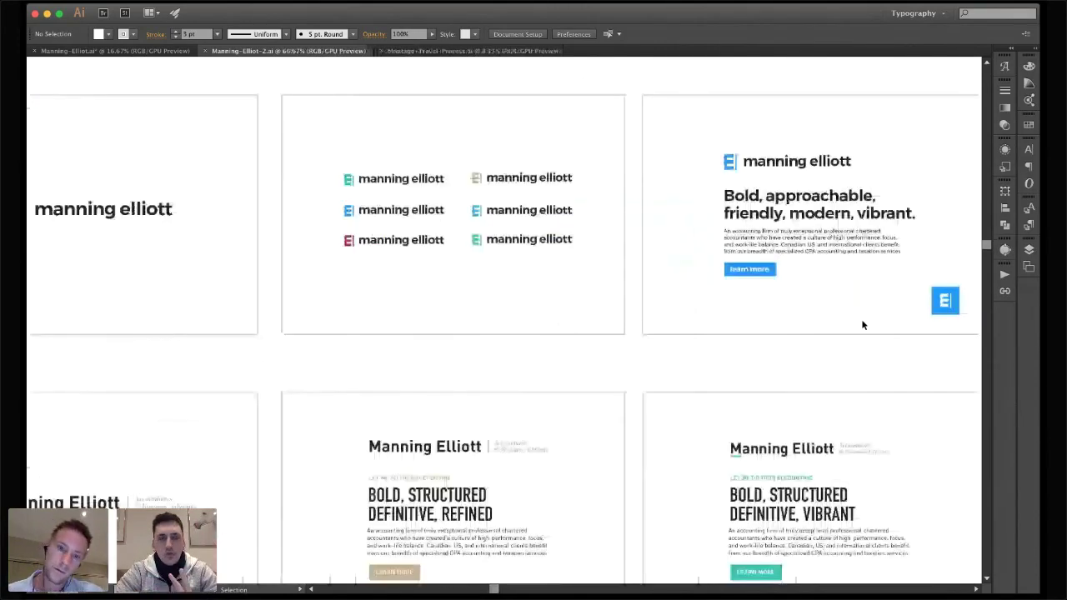
pyautogui.hscroll(-8, 863, 325)
pyautogui.scroll(-1, 863, 325)
pyautogui.scroll(-3, 863, 325)
pyautogui.hscroll(1, 863, 325)
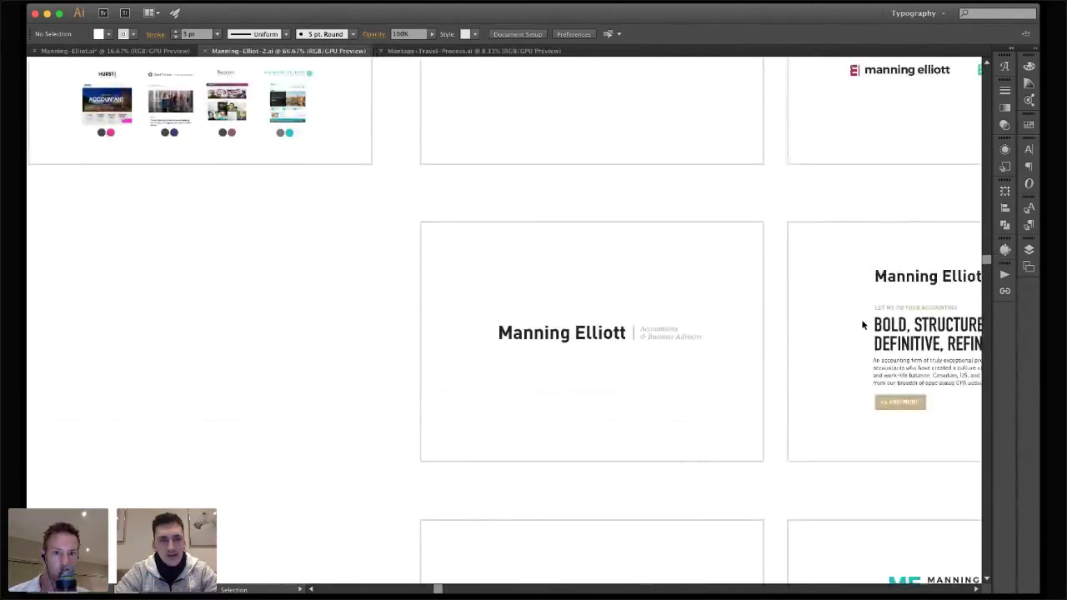
pyautogui.press('super+1')
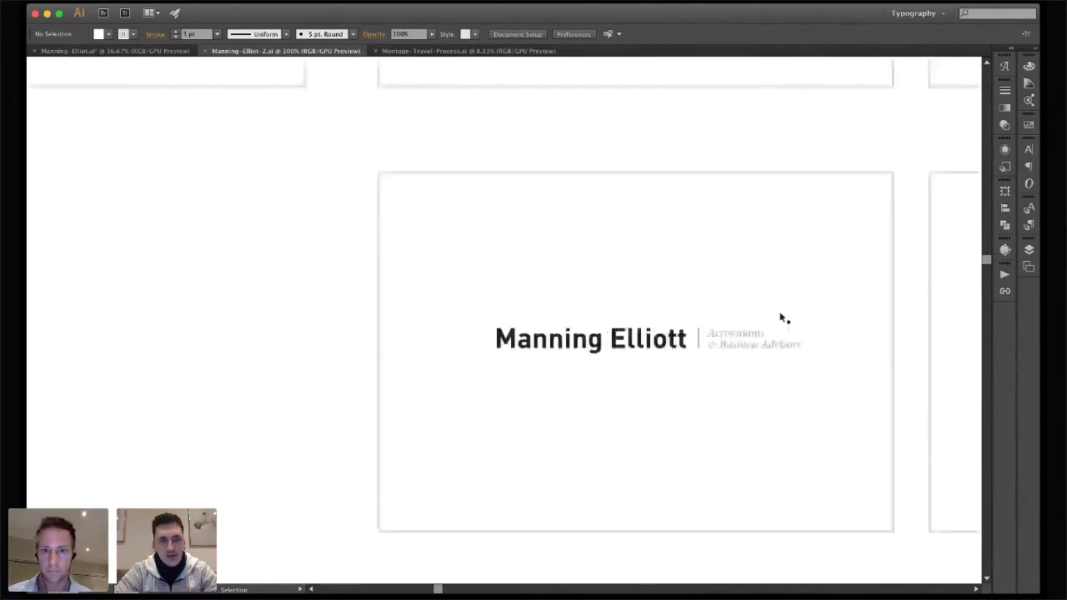
pyautogui.hscroll(3, 784, 319)
pyautogui.scroll(-1, 784, 319)
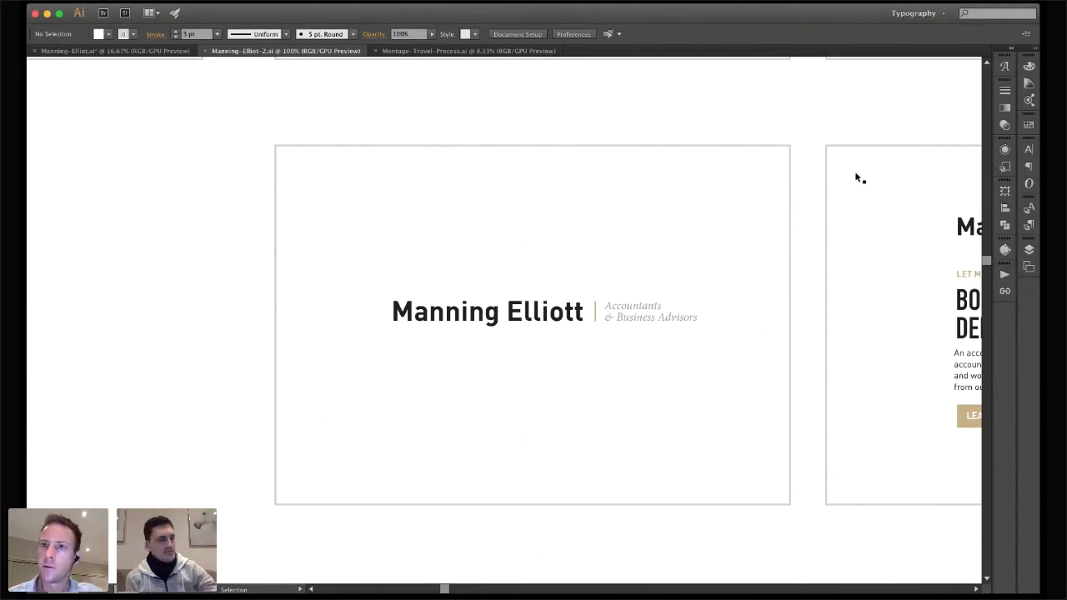
# View an overview of the wordmark, aqua ME and gold ME concept rows at 33.33%
pyautogui.press('a')
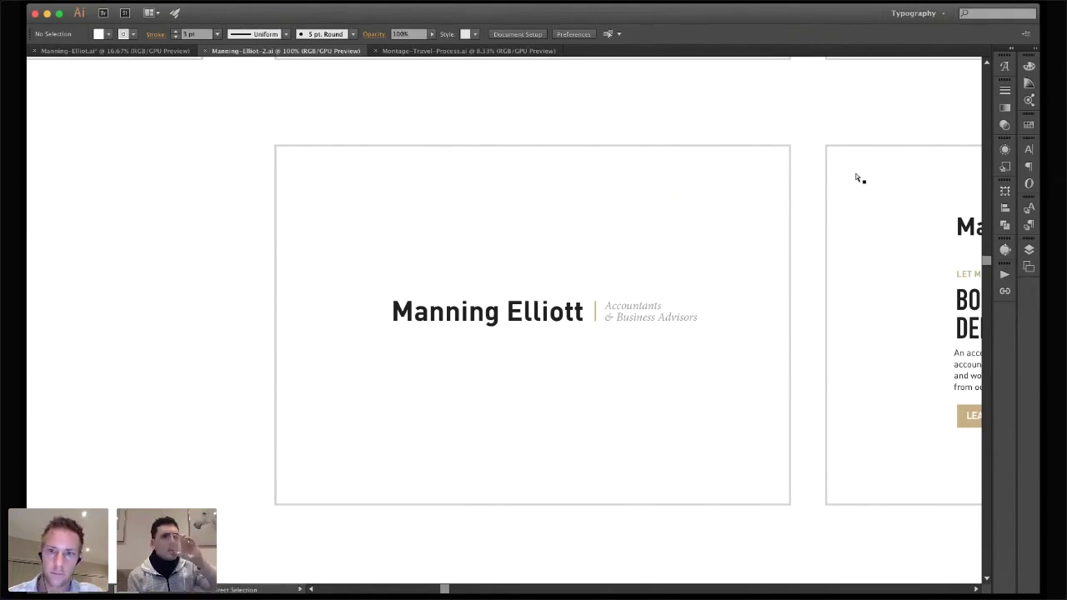
pyautogui.press('super+minus')
pyautogui.press('super+minus')
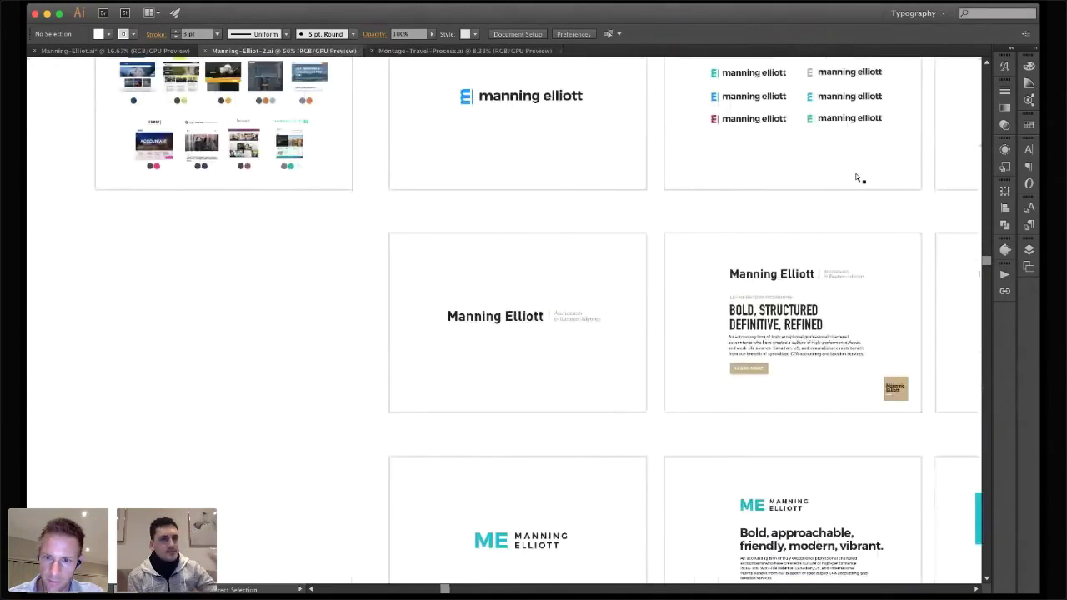
pyautogui.press('super+minus')
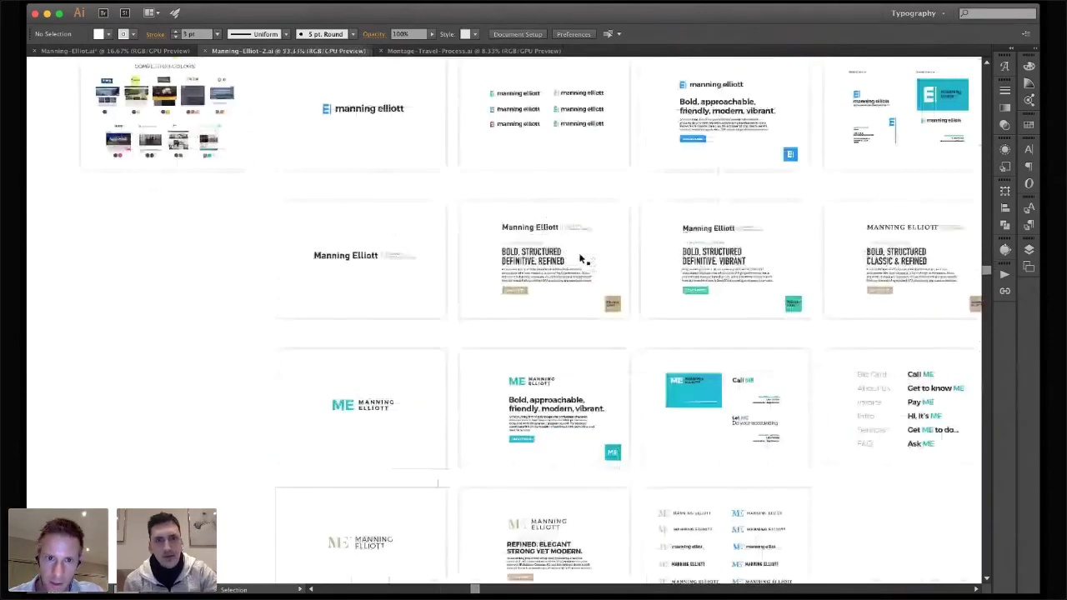
pyautogui.hscroll(3, 582, 259)
pyautogui.scroll(-2, 571, 286)
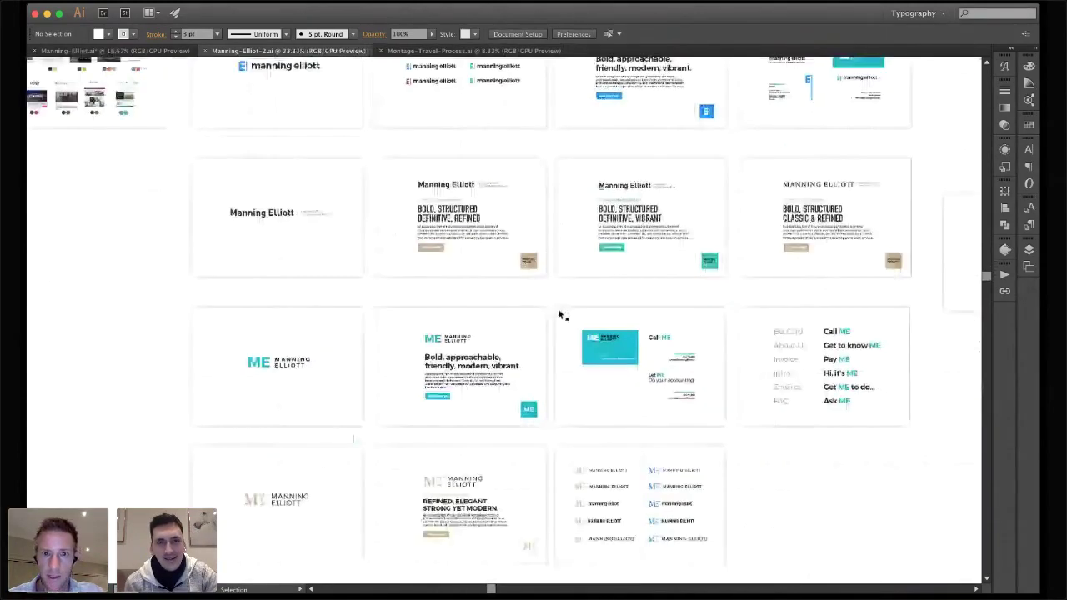
pyautogui.hscroll(1, 559, 314)
pyautogui.scroll(-1, 558, 314)
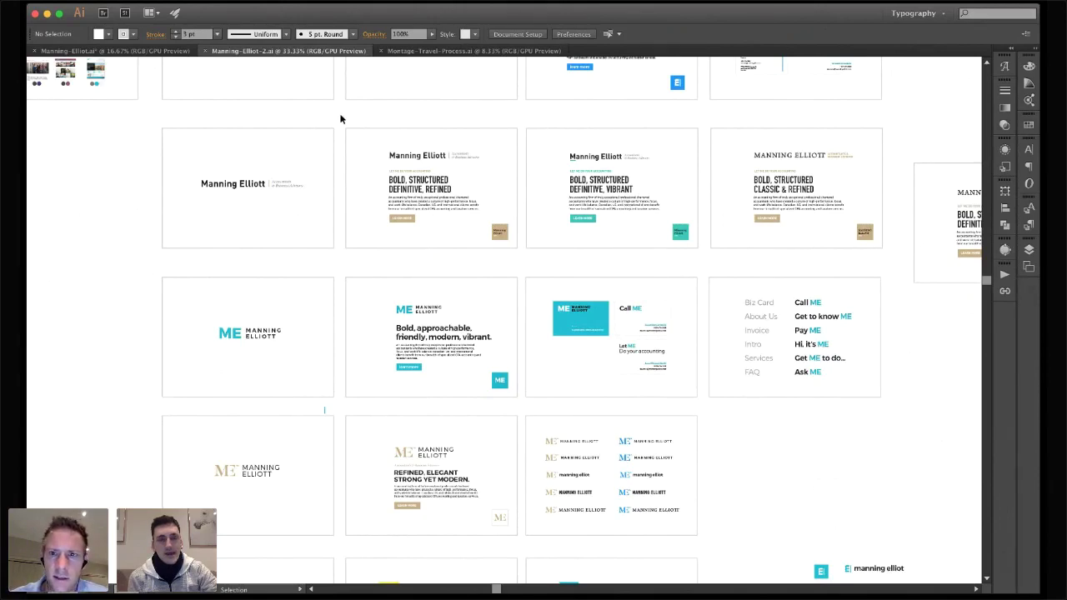
# Compare the "Definitive, Refined", "Definitive, Vibrant" and "Classic & Refined" layouts in the wordmark row
pyautogui.moveTo(340, 116); pyautogui.dragTo(891, 265)
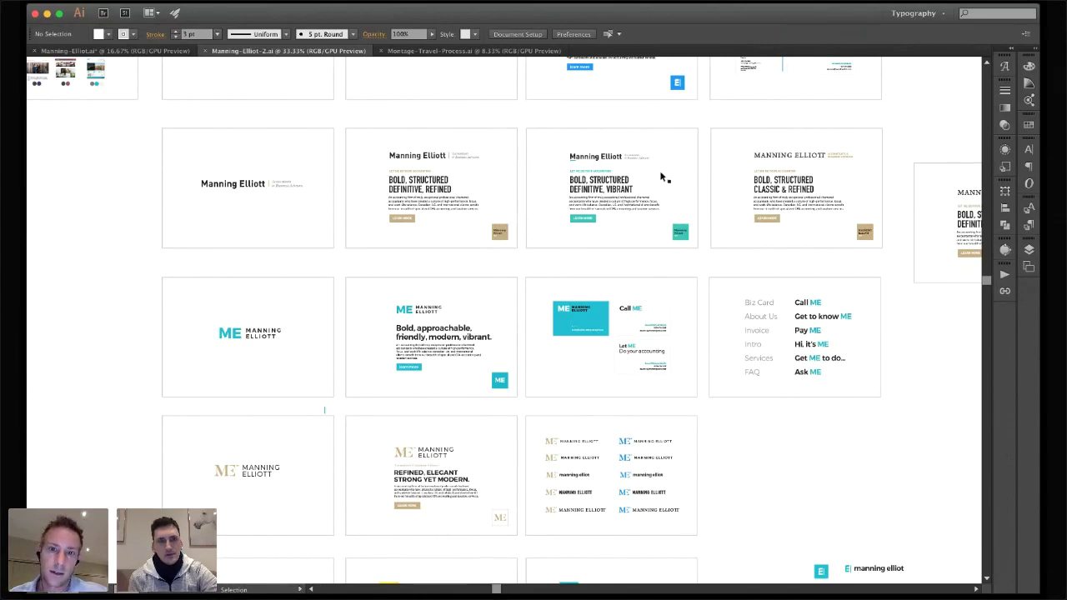
pyautogui.click(799, 163)
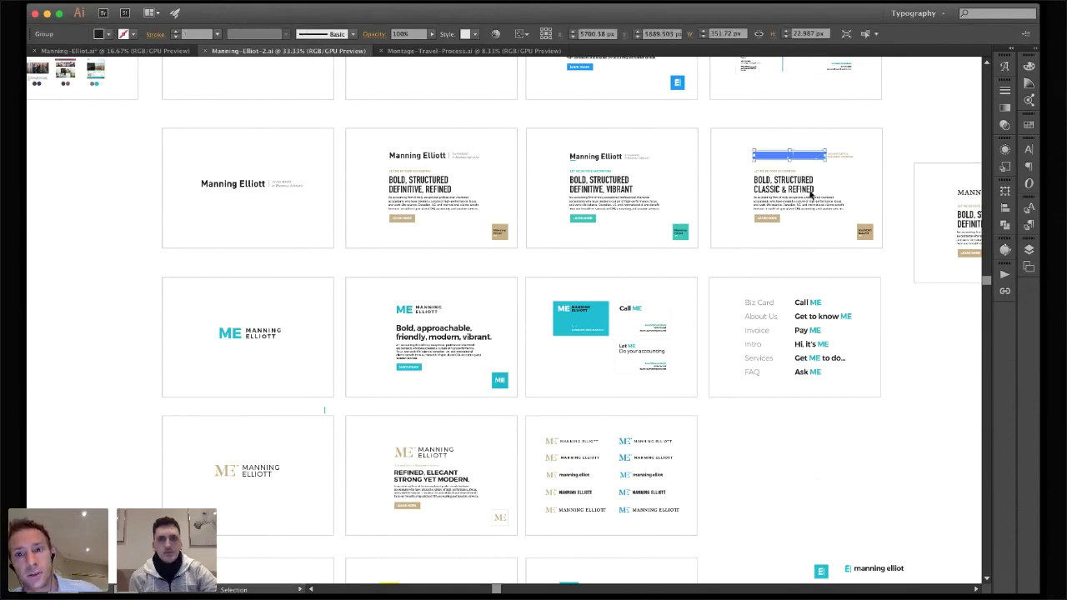
pyautogui.click(904, 147)
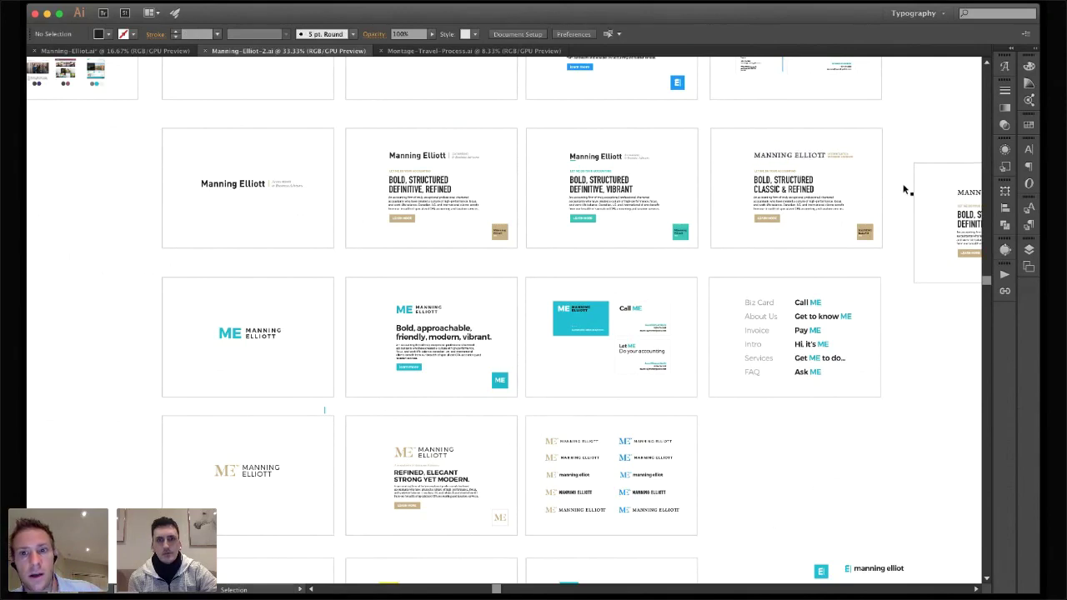
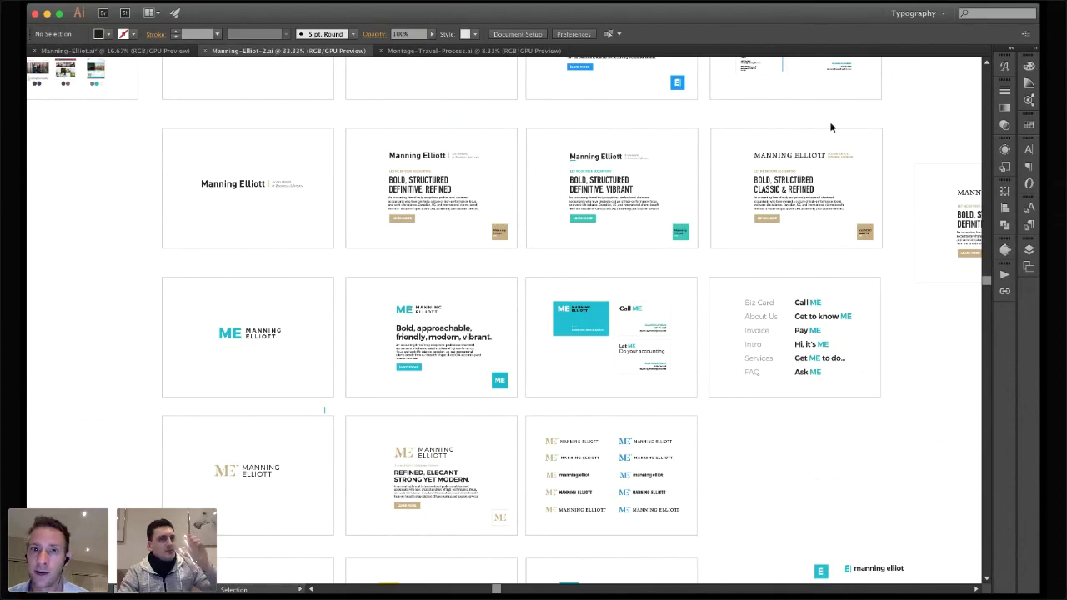
pyautogui.moveTo(706, 122); pyautogui.dragTo(911, 160)
pyautogui.click(911, 161)
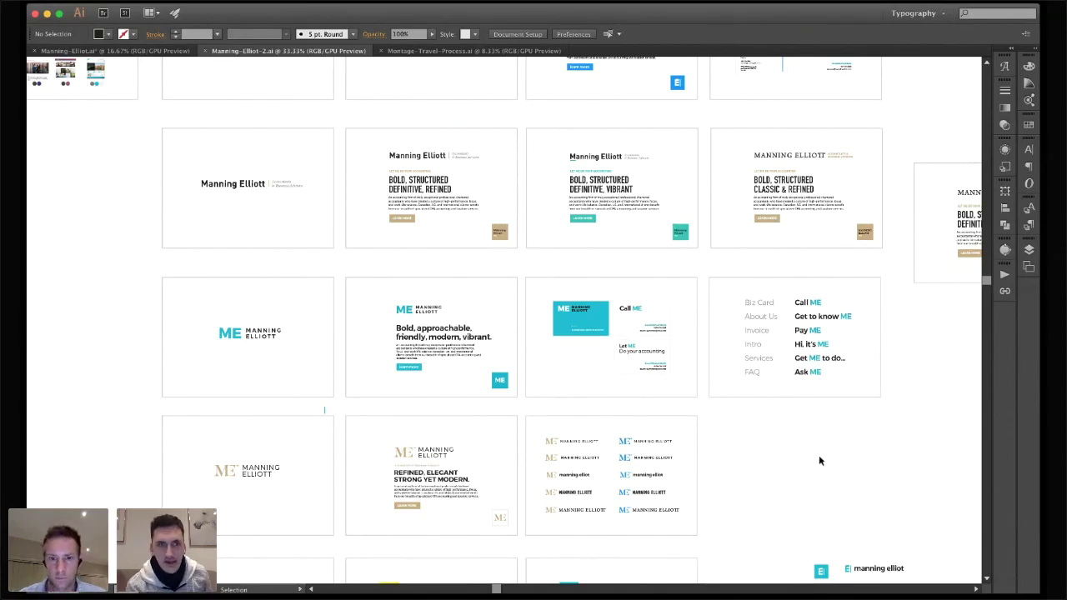
# Examine the aqua ME sample layout headed "Bold, approachable, friendly, modern, vibrant." at 100%
pyautogui.press('a')
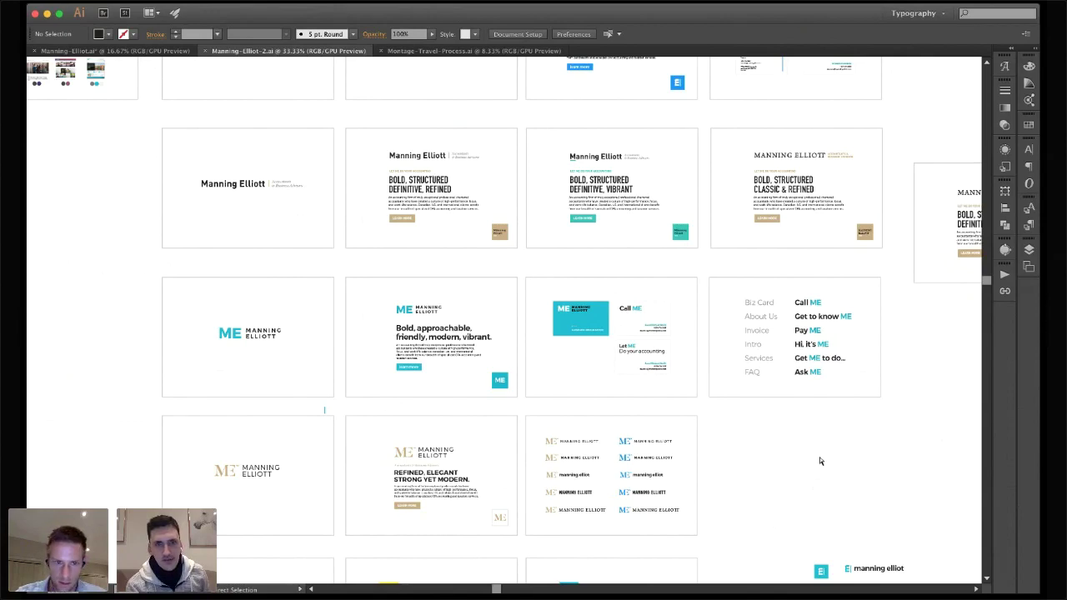
pyautogui.press('super+equal')
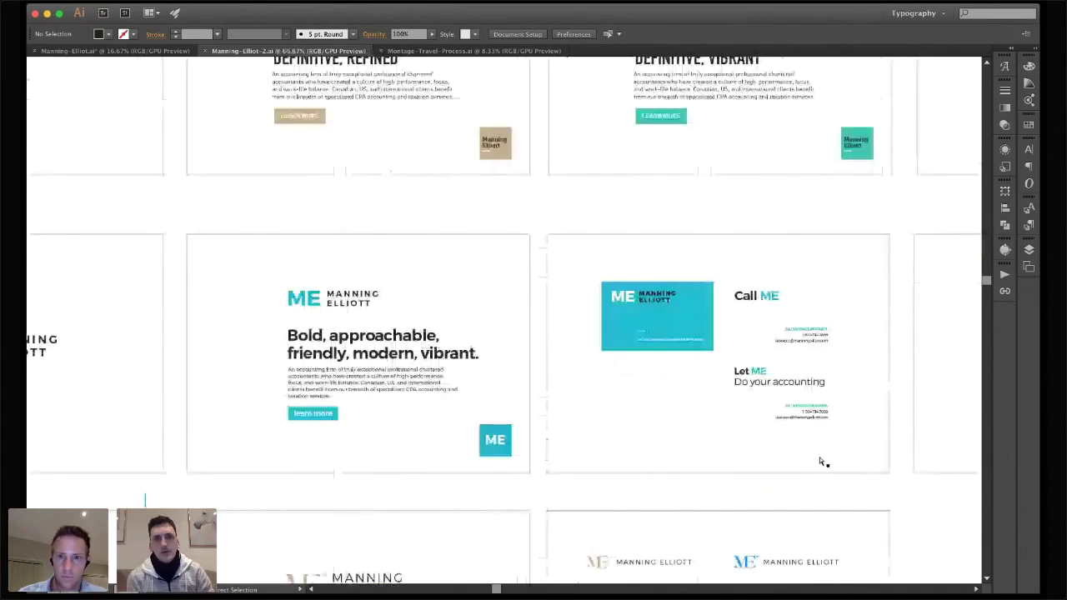
pyautogui.press('super+equal')
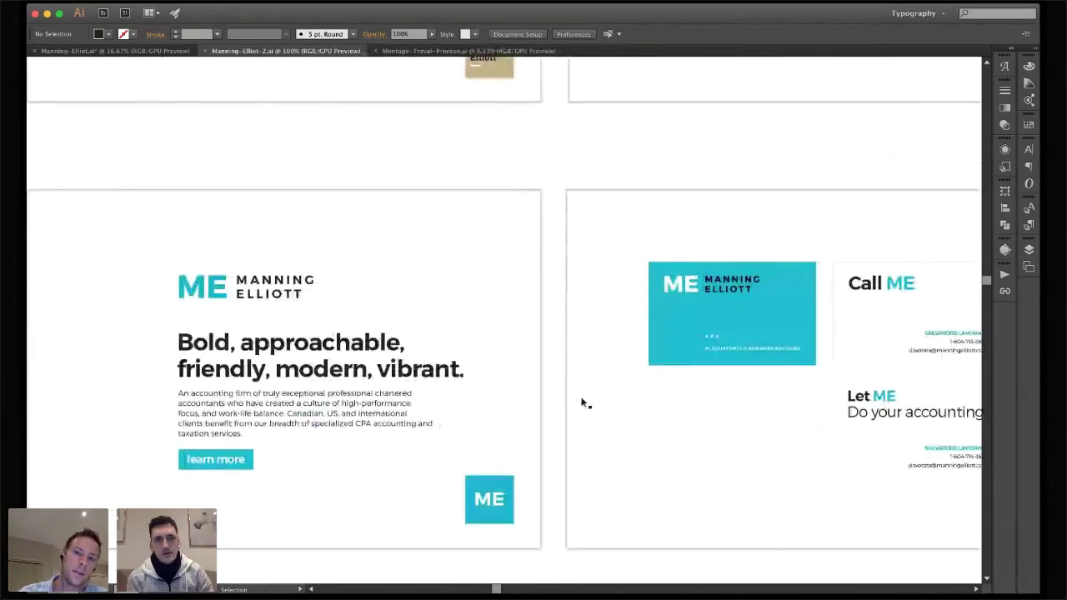
pyautogui.hscroll(2, 585, 403)
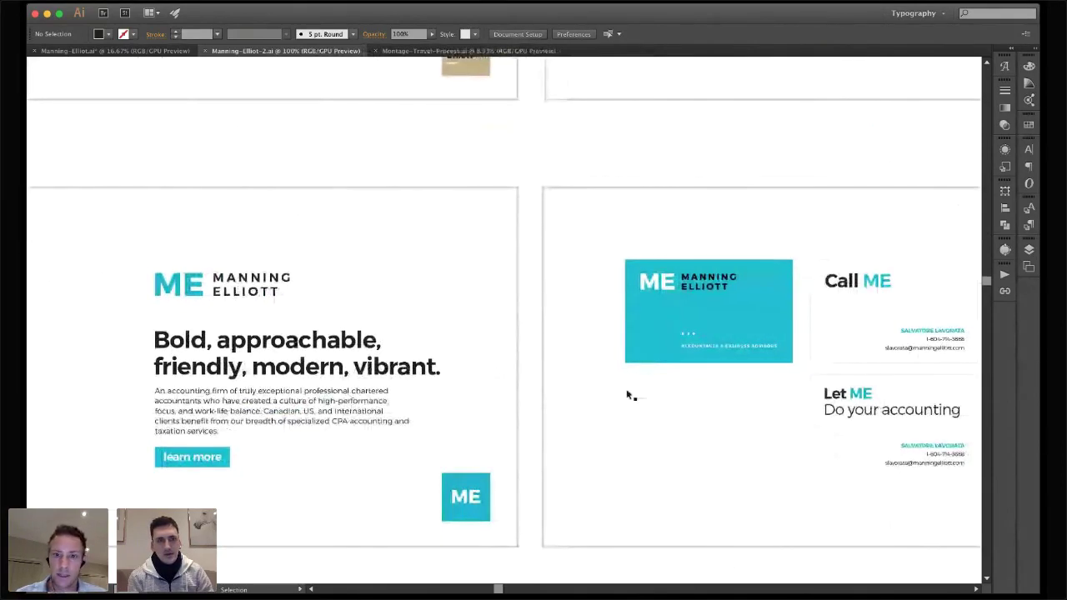
pyautogui.hscroll(1, 698, 167)
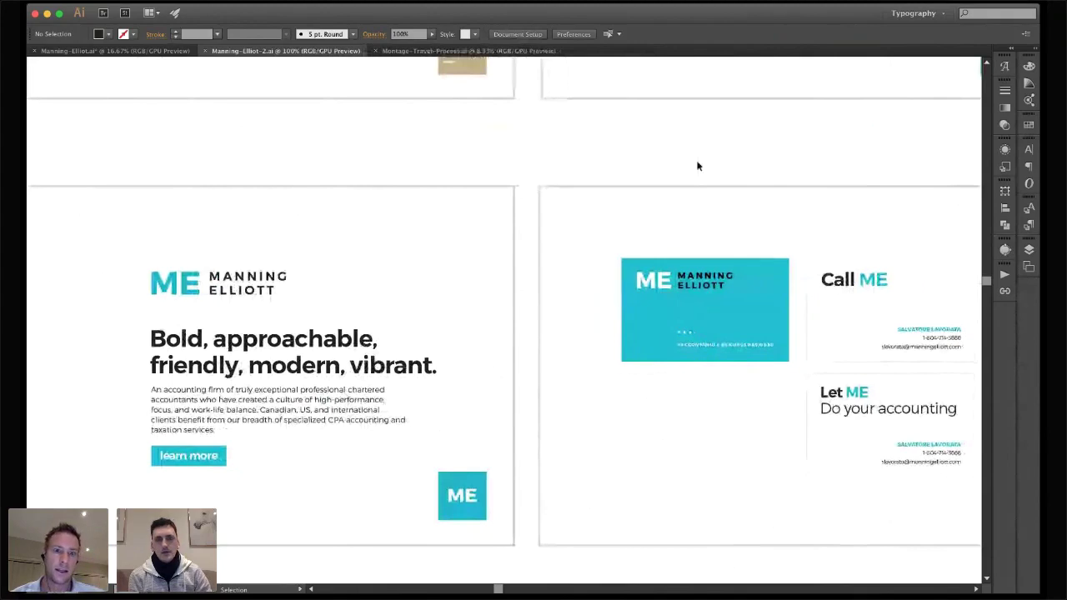
# Inspect the aqua ME business cards "Call ME" and "Let ME Do your accounting" and the neighbouring frame of ME phrases
pyautogui.hscroll(5, 698, 166)
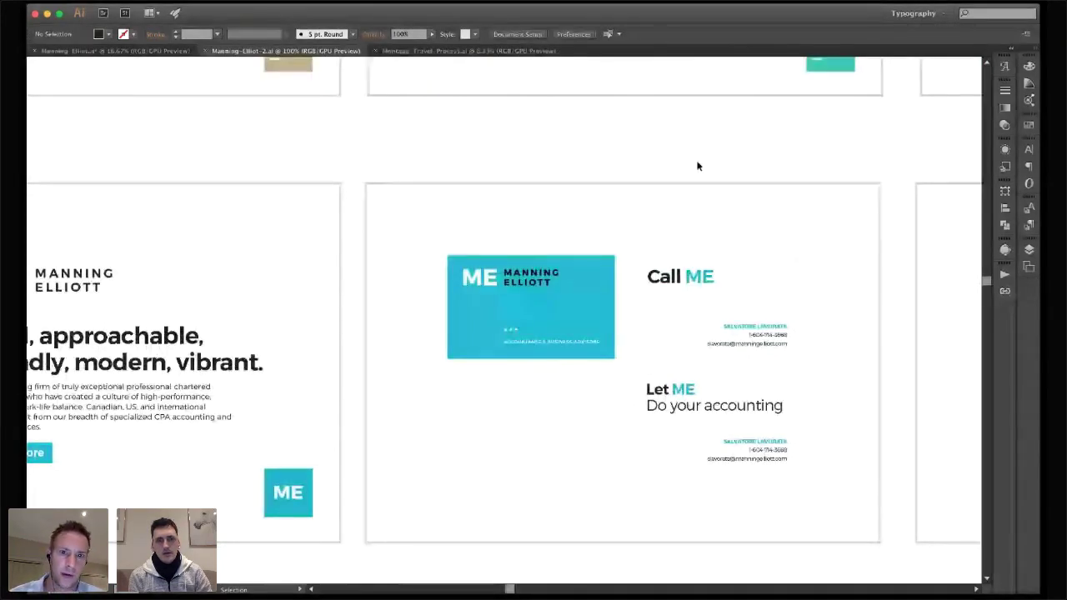
pyautogui.hscroll(2, 698, 166)
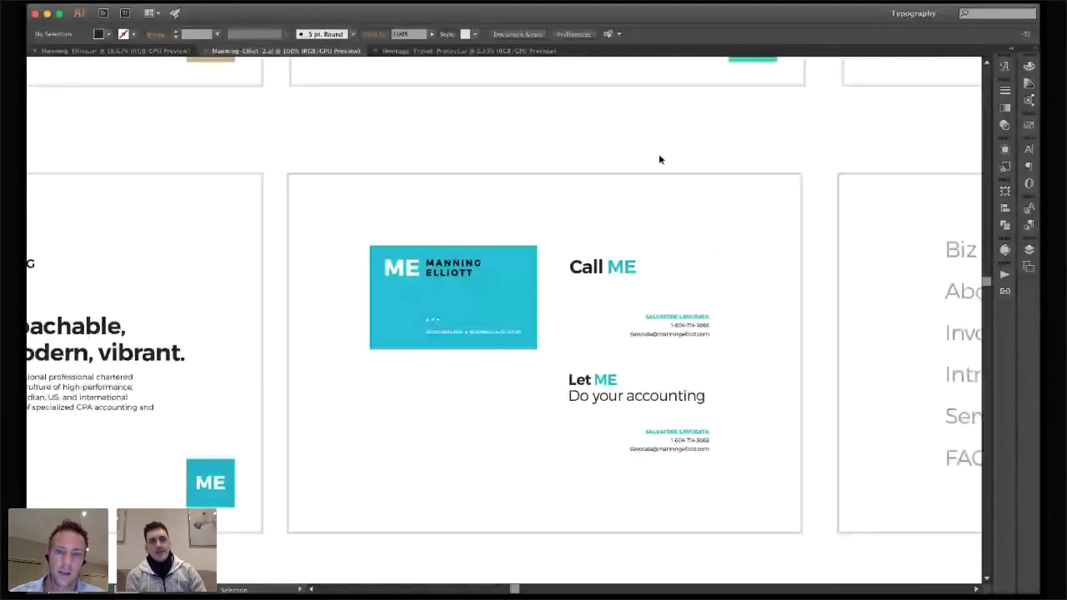
pyautogui.hscroll(4, 658, 156)
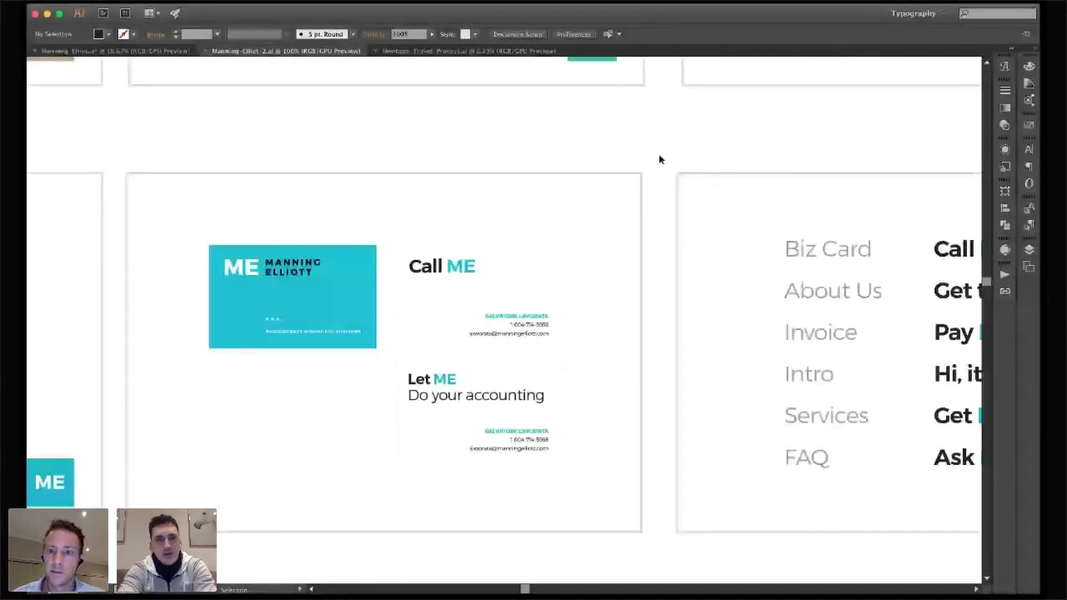
pyautogui.hscroll(1, 658, 159)
pyautogui.scroll(-1, 658, 159)
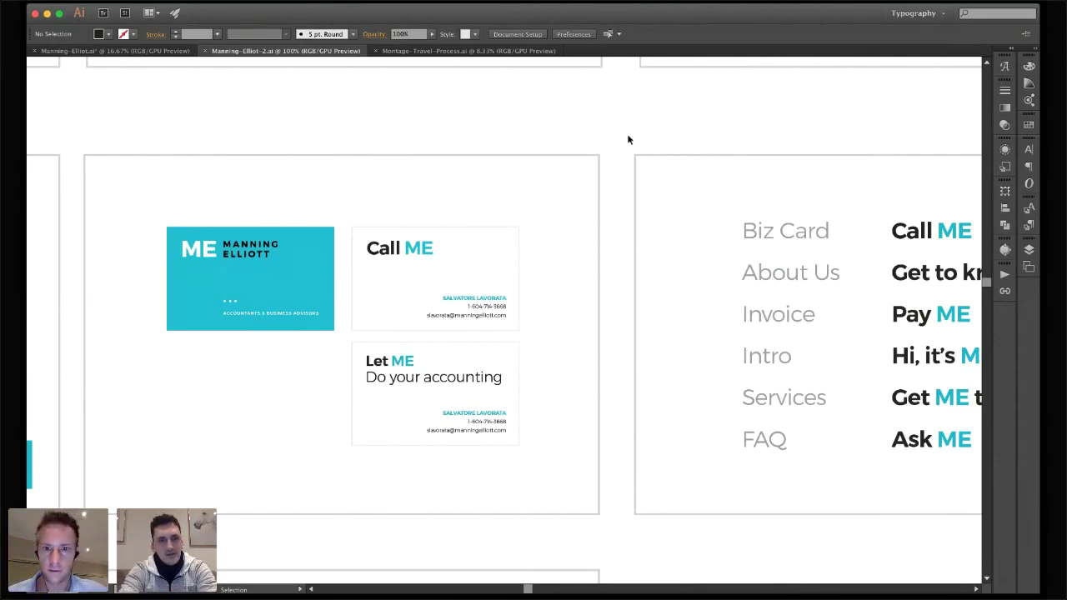
pyautogui.press('a')
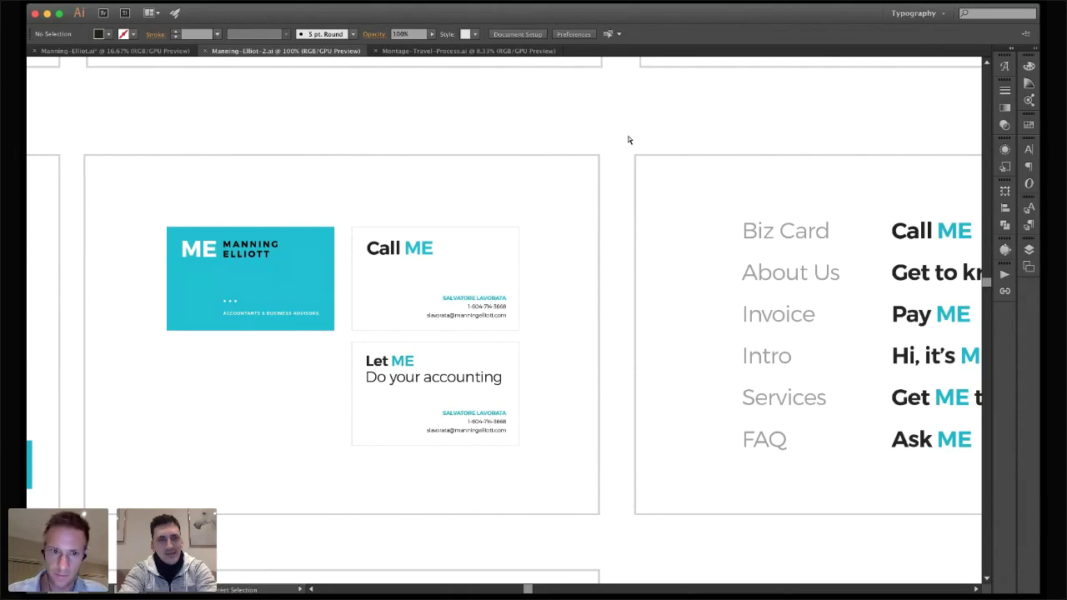
pyautogui.press('super+minus')
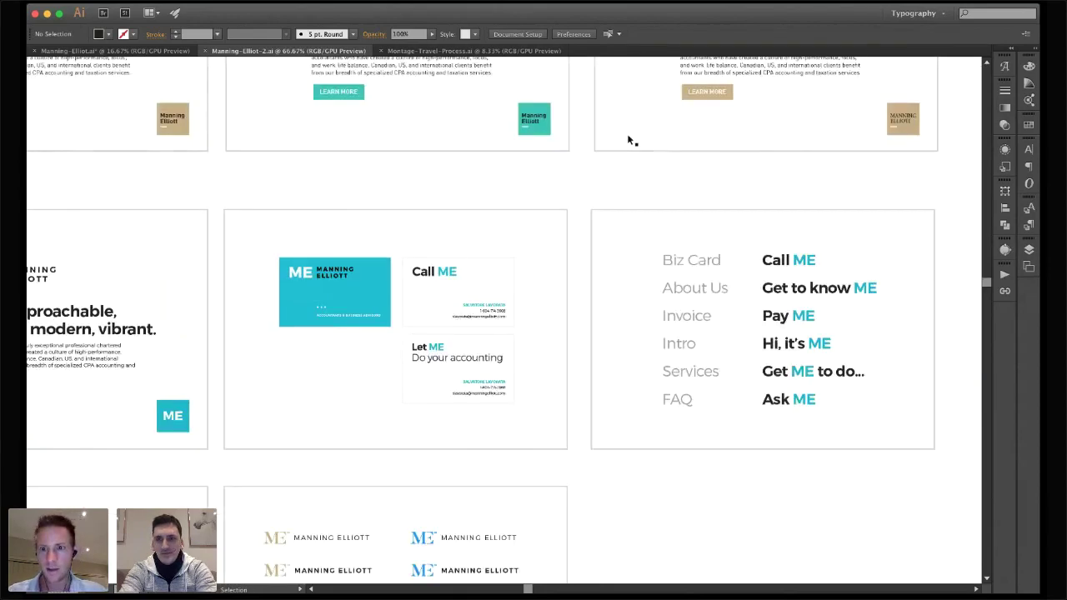
# View the yellow and teal "me" flag logo layouts with the blue ME concept beneath them
pyautogui.scroll(-5, 629, 140)
pyautogui.hscroll(3, 629, 140)
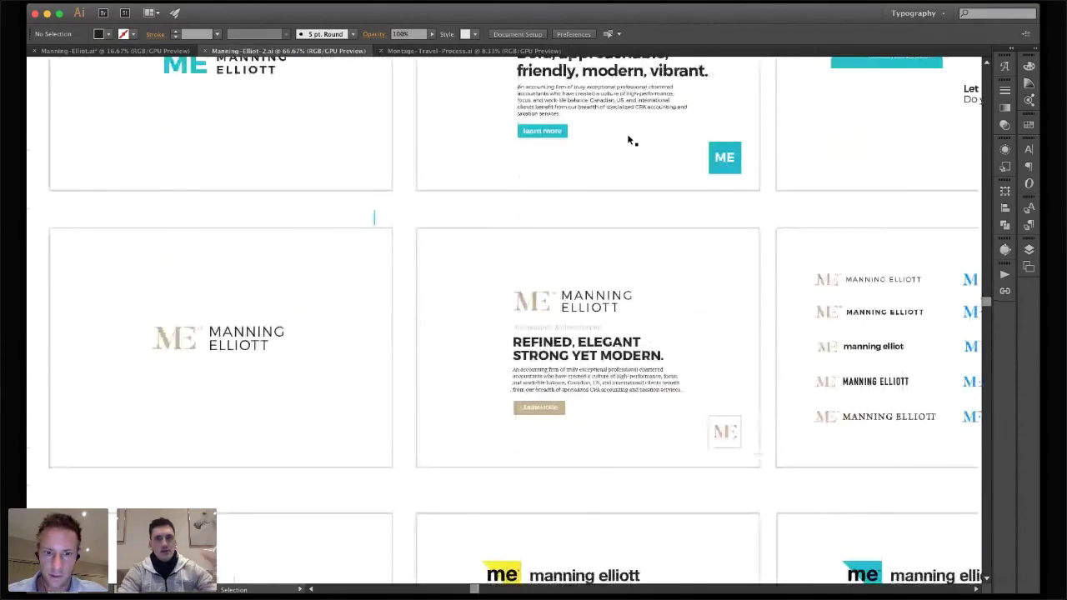
pyautogui.scroll(-5, 628, 140)
pyautogui.hscroll(2, 628, 140)
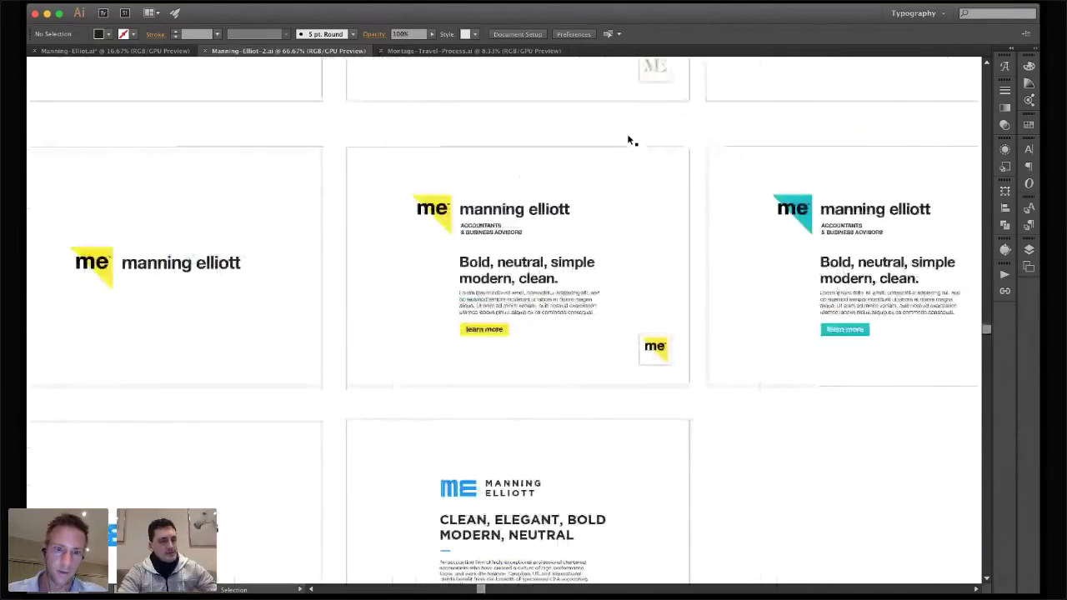
pyautogui.scroll(-2, 630, 298)
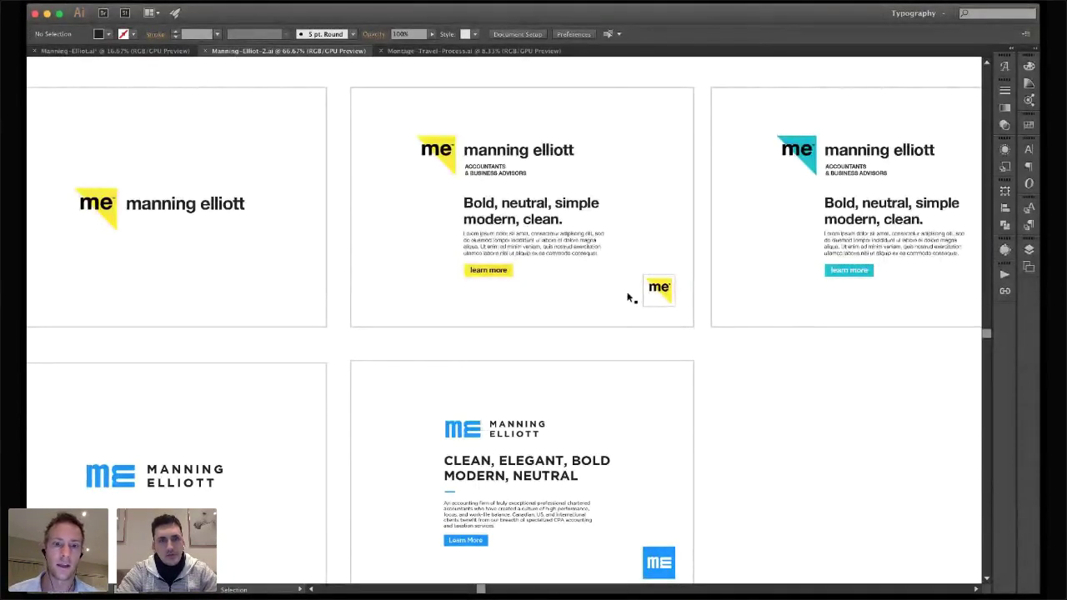
pyautogui.scroll(1, 629, 298)
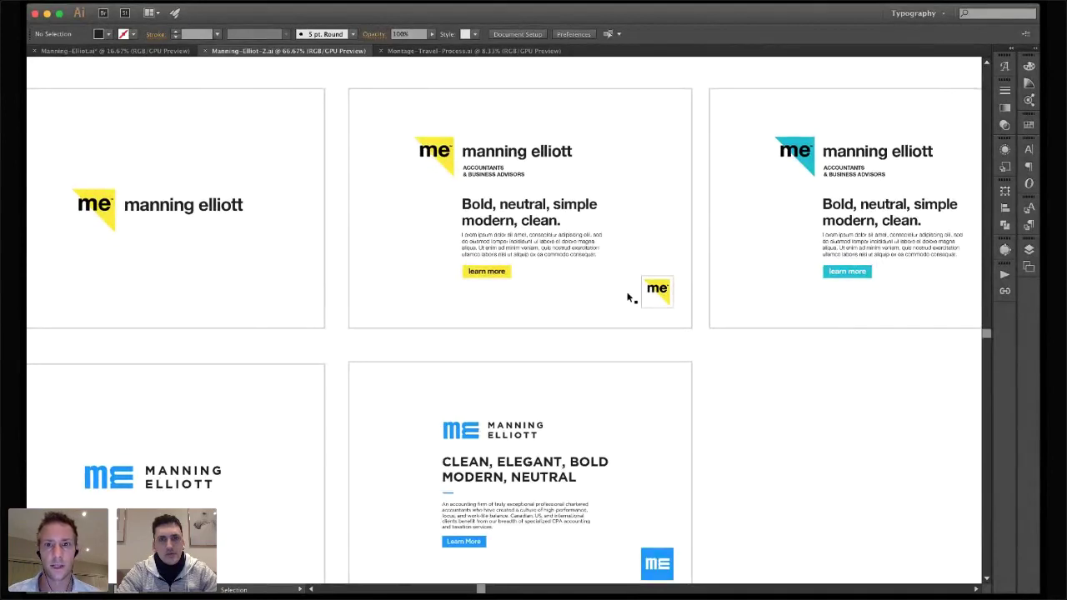
# Compare the gold ME "Refined, elegant strong yet modern." layout with its frame of gold and blue typeface variations
pyautogui.scroll(5, 630, 298)
pyautogui.hscroll(3, 630, 298)
pyautogui.scroll(2, 629, 298)
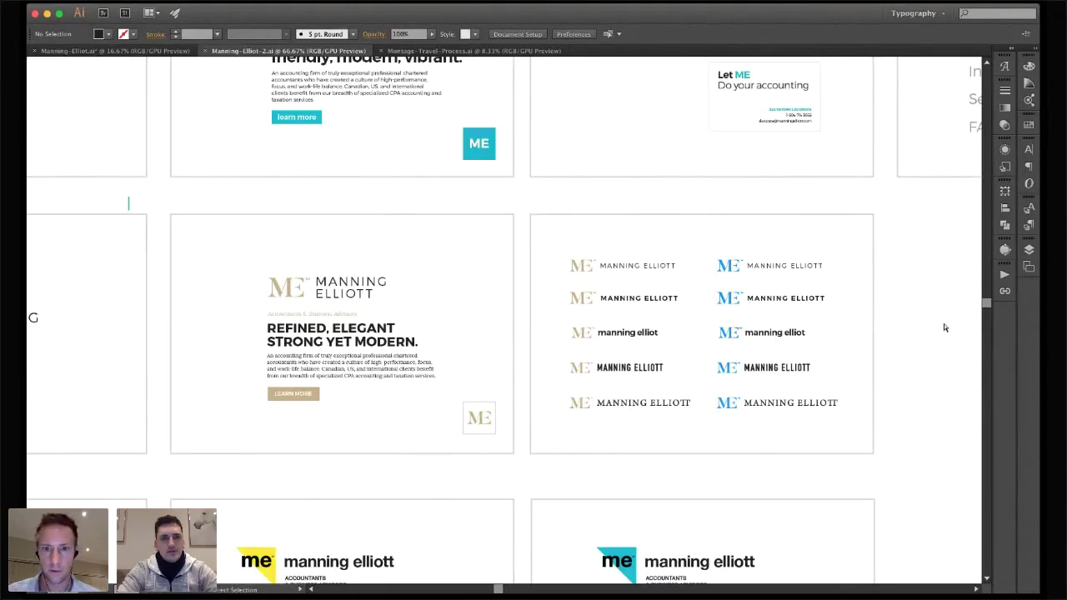
# Examine the gold and blue ME typeface variations at 150%, comparing them with the "Refined, elegant strong yet modern." layout
pyautogui.scroll(1, 944, 325)
pyautogui.hscroll(2, 948, 328)
pyautogui.scroll(-1, 948, 328)
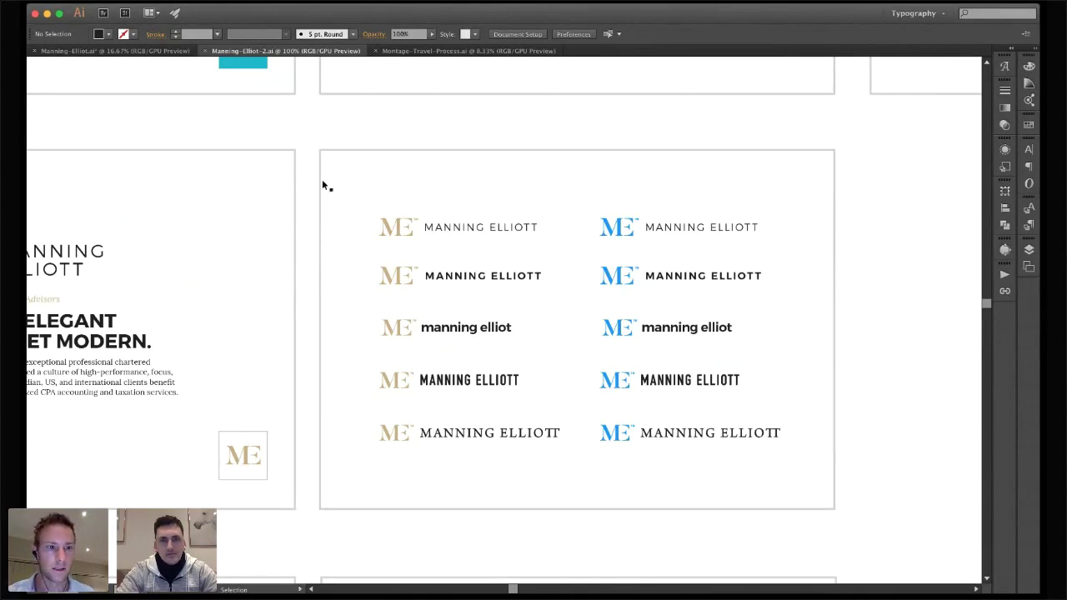
pyautogui.hscroll(-4, 322, 179)
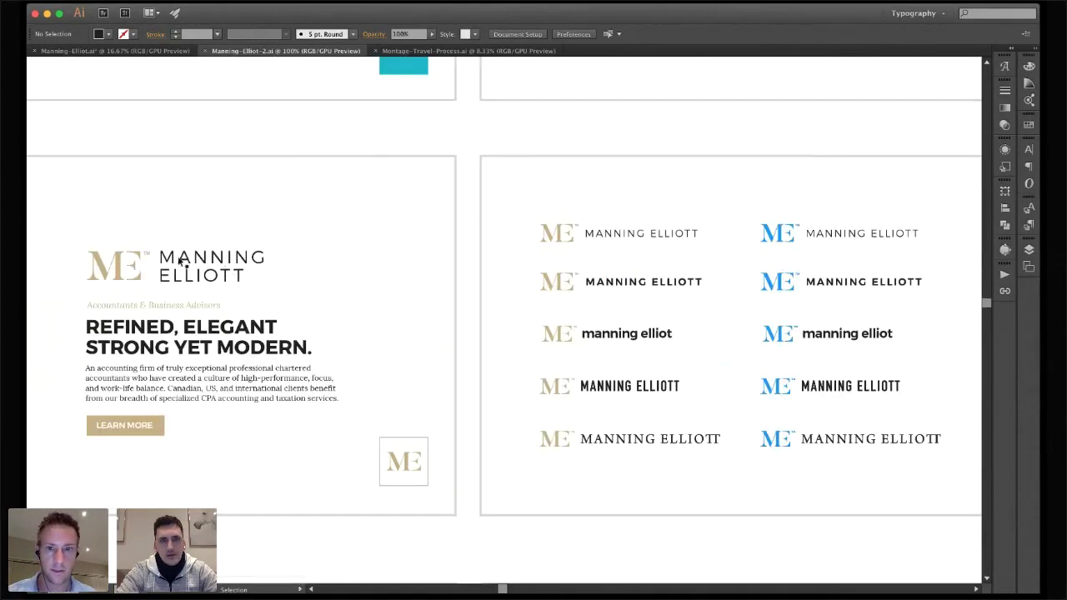
pyautogui.hscroll(4, 863, 321)
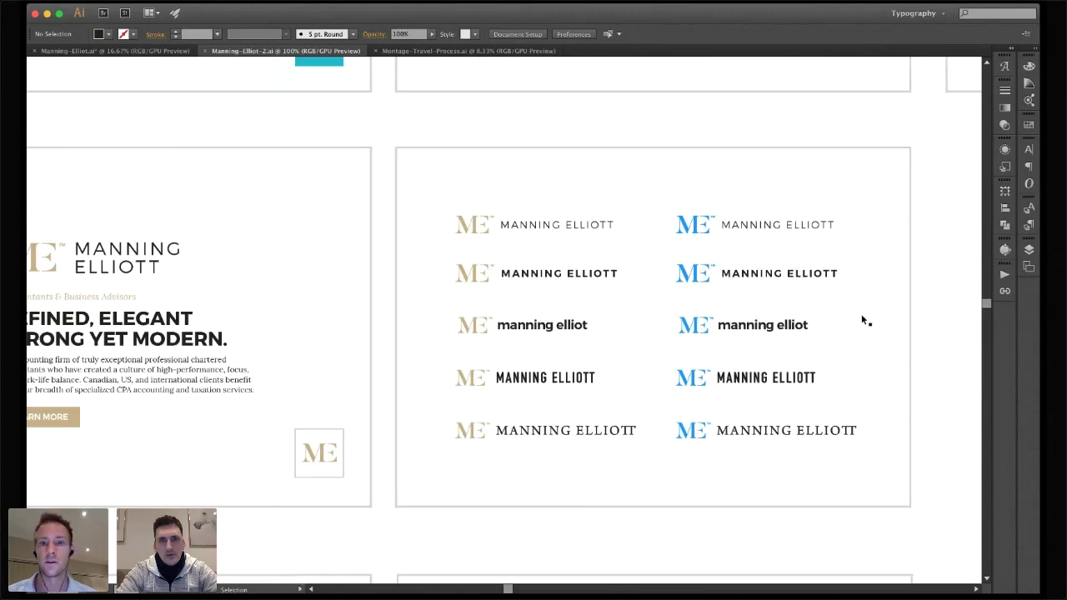
pyautogui.press('super+equal')
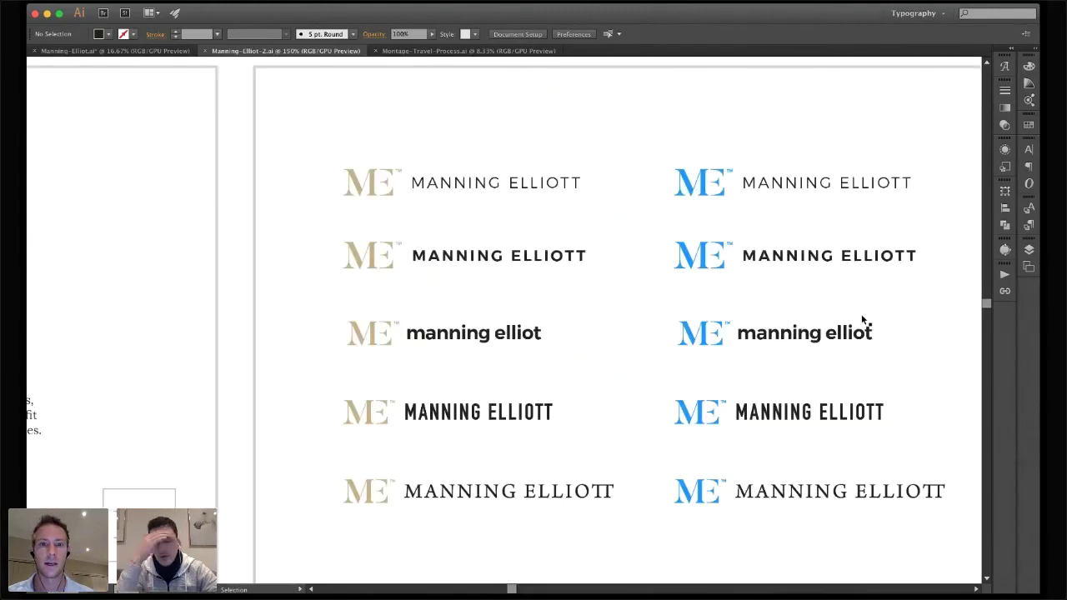
pyautogui.hscroll(3, 863, 321)
pyautogui.scroll(-1, 863, 321)
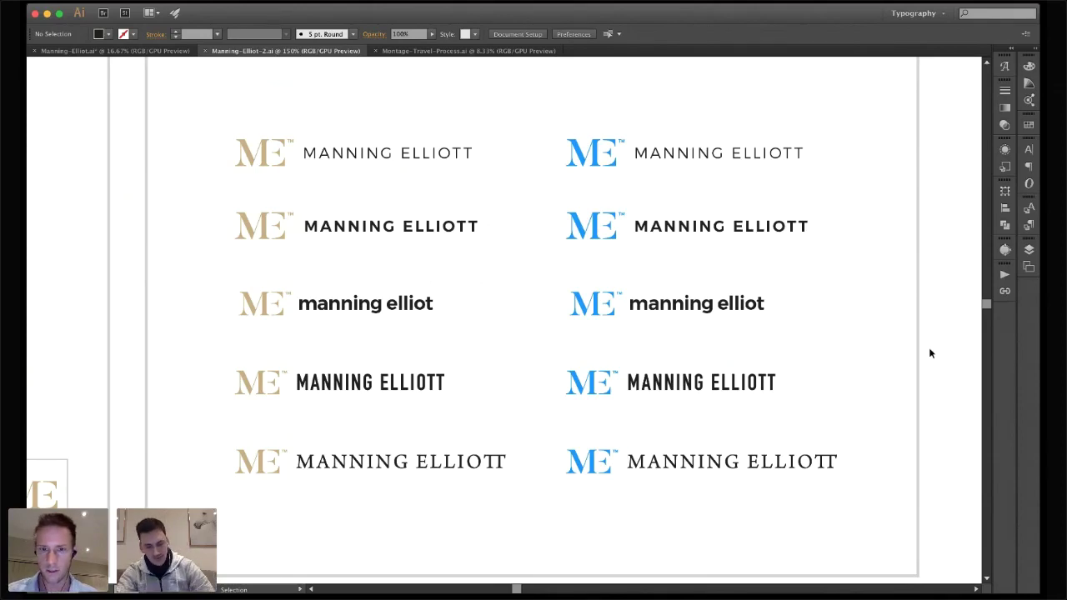
# View the colour overview frame of logo concepts numbered 1 to 6 alongside the competitor logos at 100%
pyautogui.press('super+minus')
pyautogui.press('super+minus')
pyautogui.press('super+minus')
pyautogui.scroll(-5, 834, 338)
pyautogui.hscroll(-3, 710, 325)
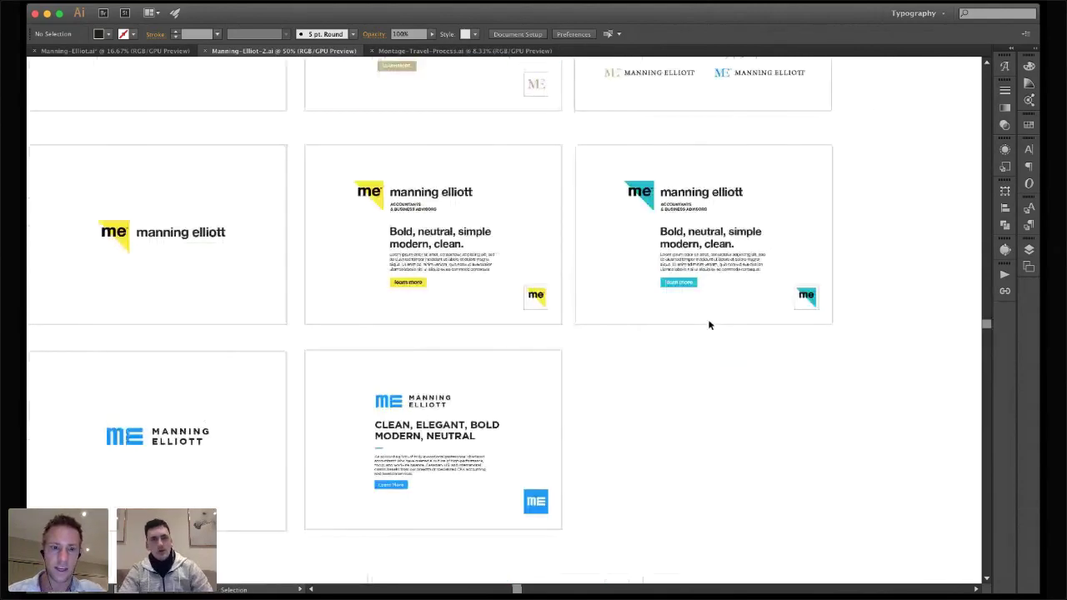
pyautogui.press('super+minus')
pyautogui.scroll(-5, 709, 325)
pyautogui.hscroll(-5, 710, 325)
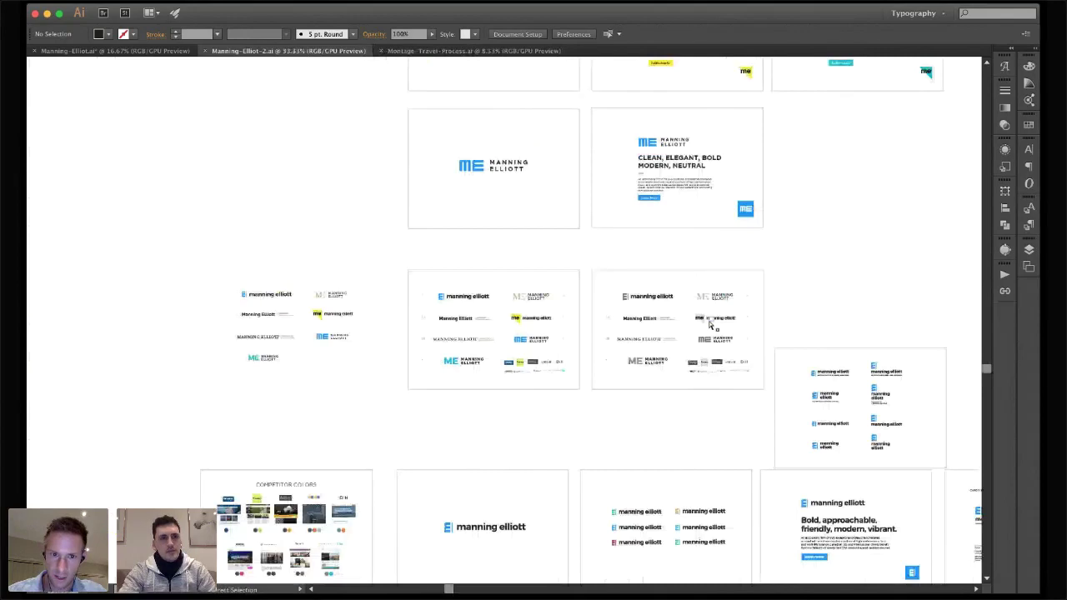
pyautogui.press('super+equal')
pyautogui.press('super+equal')
pyautogui.press('super+equal')
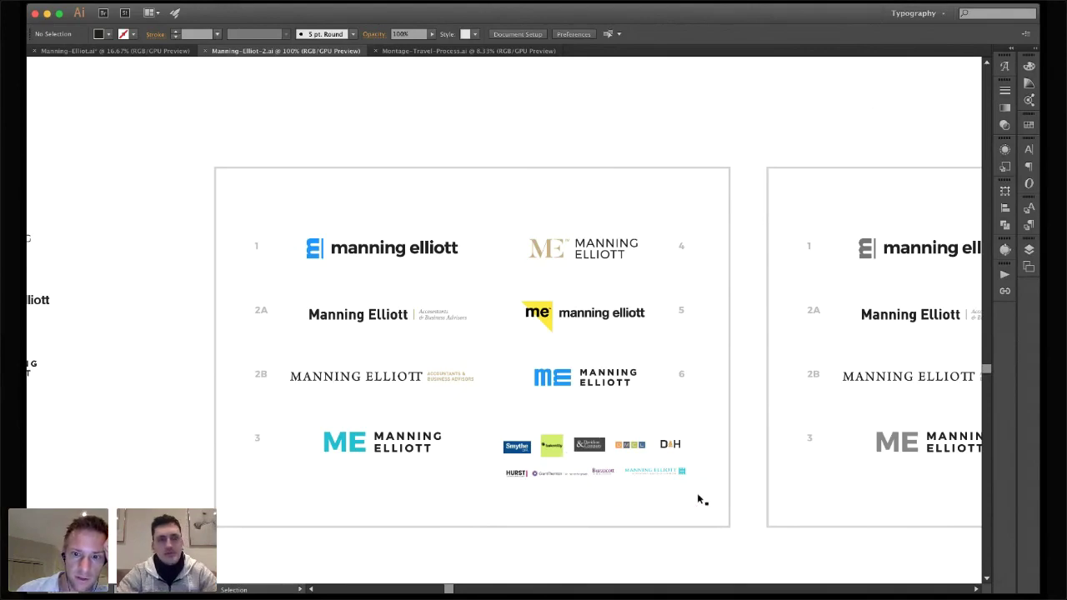
pyautogui.hscroll(1, 745, 476)
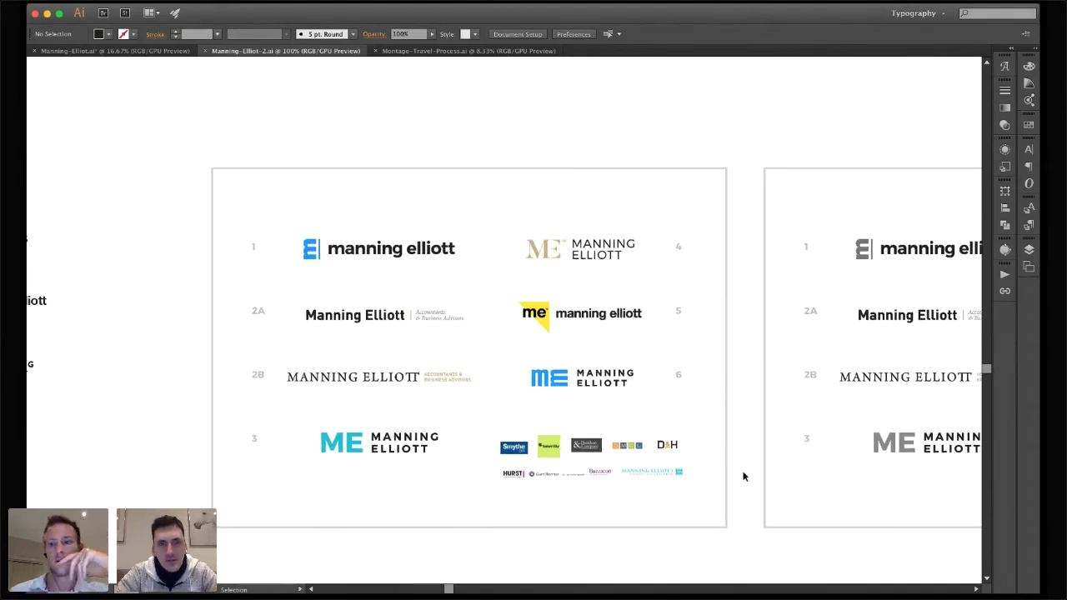
pyautogui.hscroll(5, 745, 476)
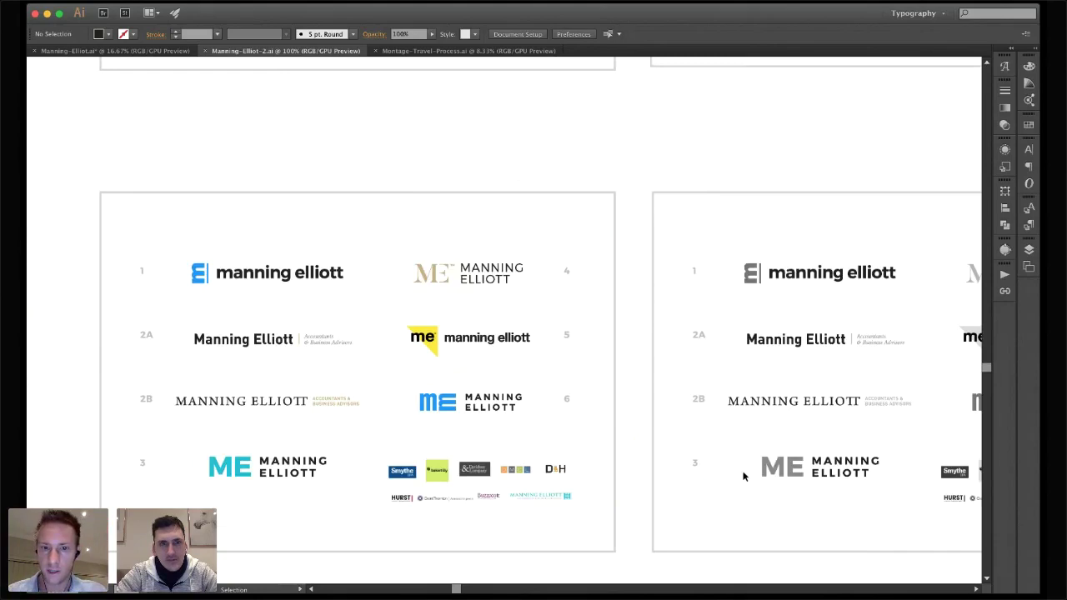
# Inspect the grayscale version of the numbered logo concept overview next to the colour one
pyautogui.hscroll(12, 616, 462)
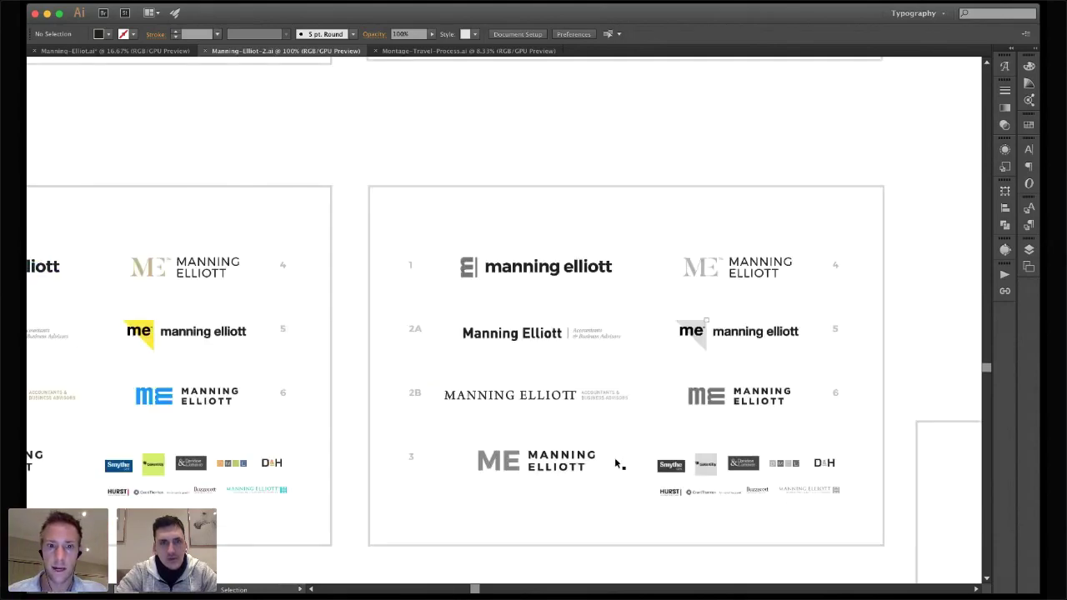
pyautogui.hscroll(4, 616, 463)
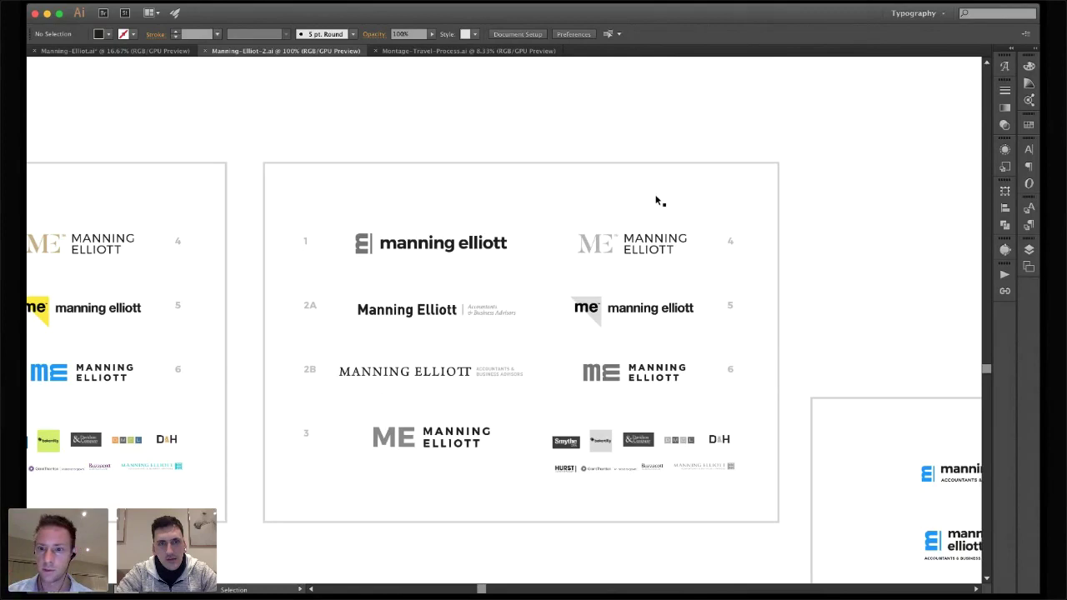
pyautogui.hscroll(2, 659, 200)
pyautogui.scroll(-1, 659, 200)
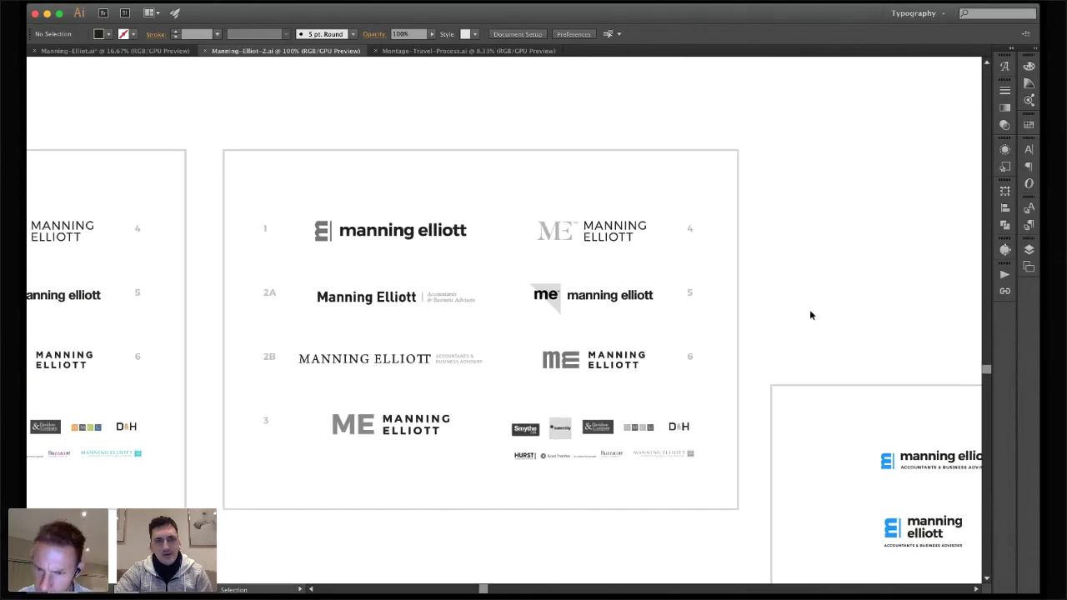
# Examine the frame of blue "manning elliott" lockups, stacked and horizontal, with and without the "Accountants & Business Advisors" tagline
pyautogui.hscroll(10, 809, 312)
pyautogui.scroll(-5, 810, 312)
pyautogui.press('super+equal')
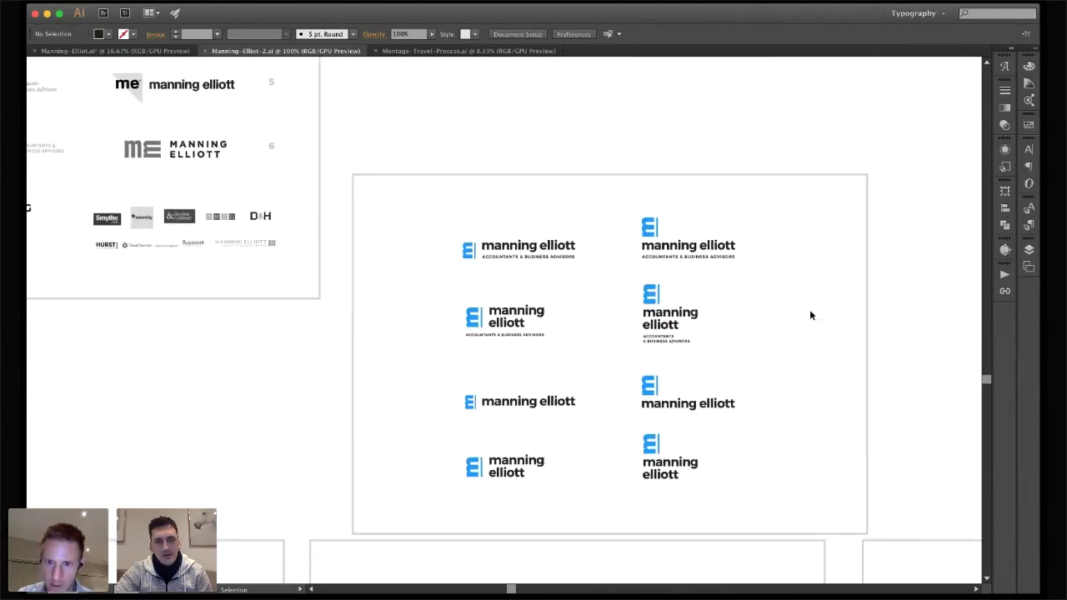
pyautogui.hscroll(5, 811, 312)
pyautogui.scroll(-2, 811, 313)
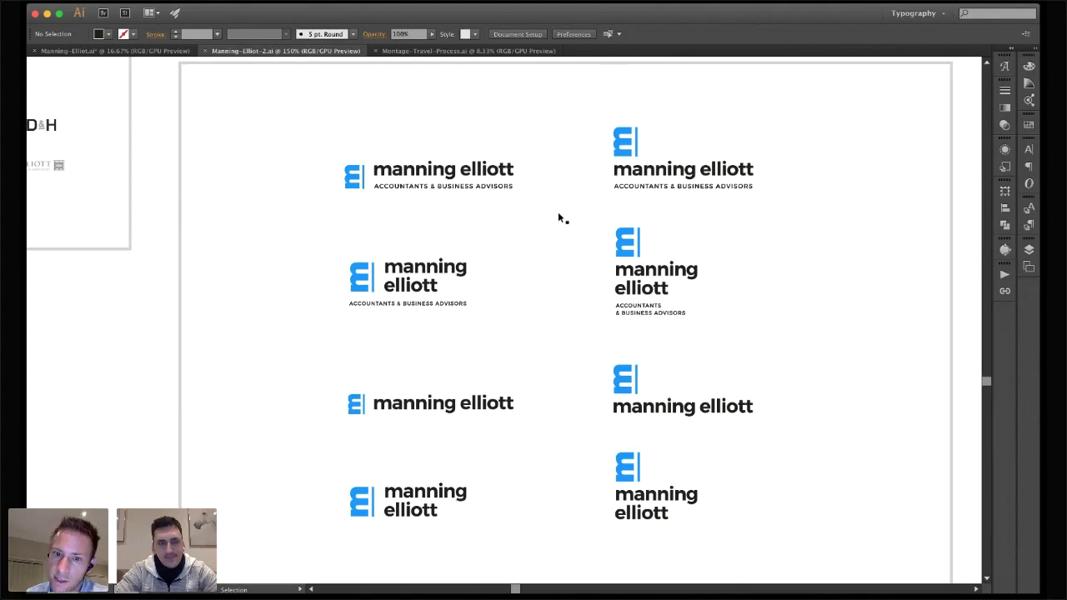
pyautogui.scroll(-1, 415, 198)
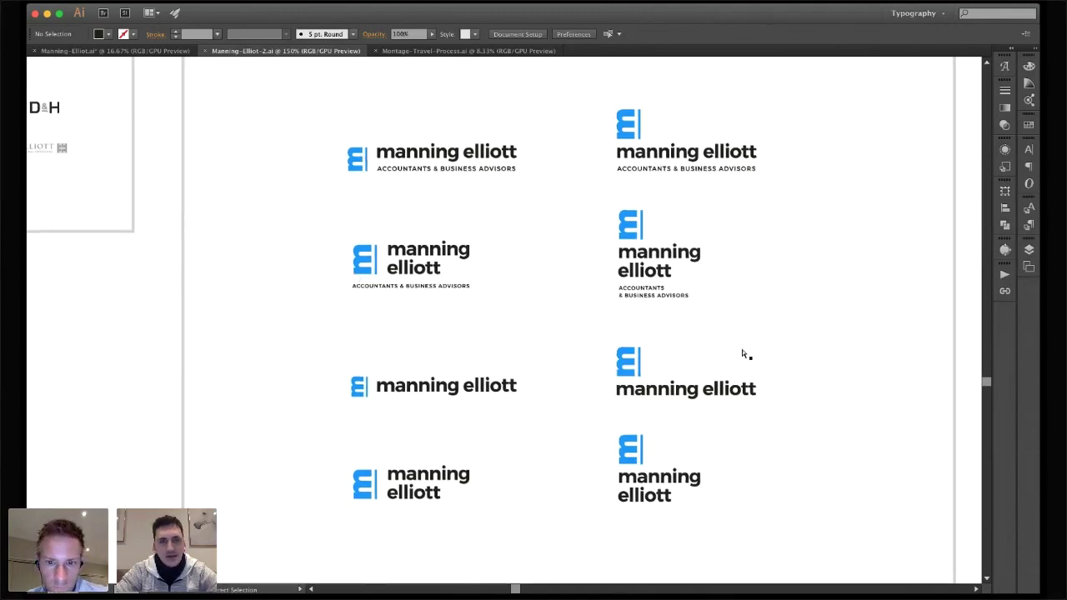
pyautogui.press('super+minus')
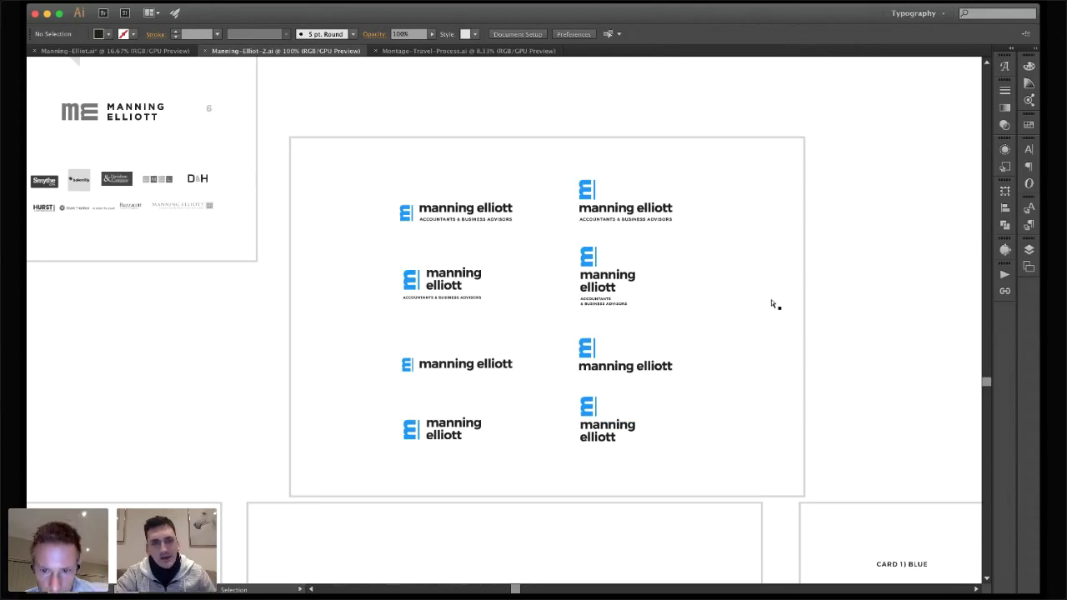
# Survey the framed presentation rows together with the loose logo explorations beside them at 12.5%
pyautogui.press('super+minus')
pyautogui.press('super+minus')
pyautogui.press('super+minus')
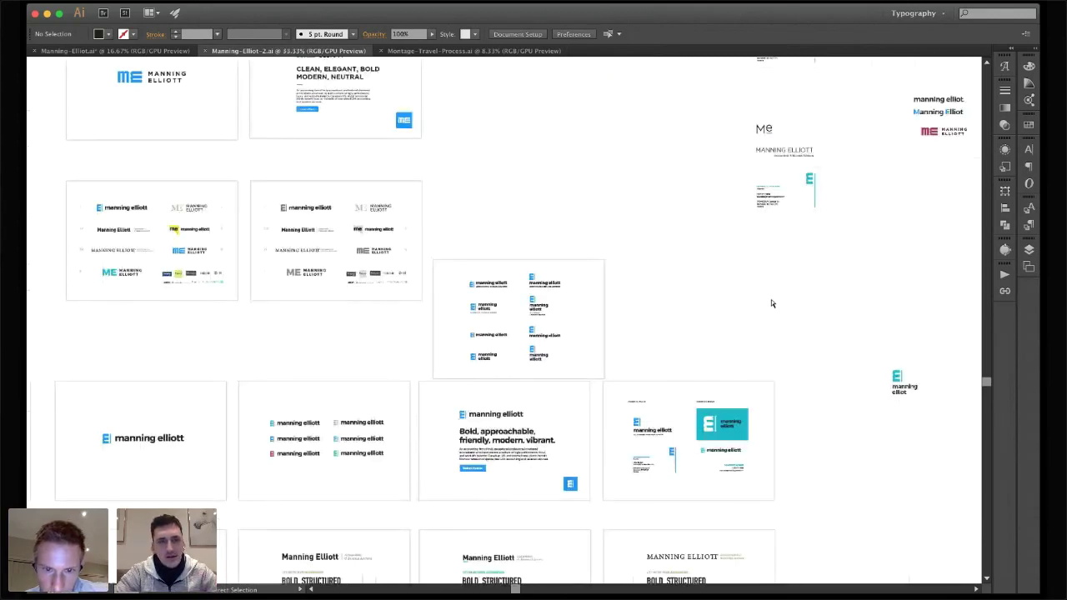
pyautogui.press('super+minus')
pyautogui.scroll(-5, 771, 303)
pyautogui.hscroll(-2, 771, 303)
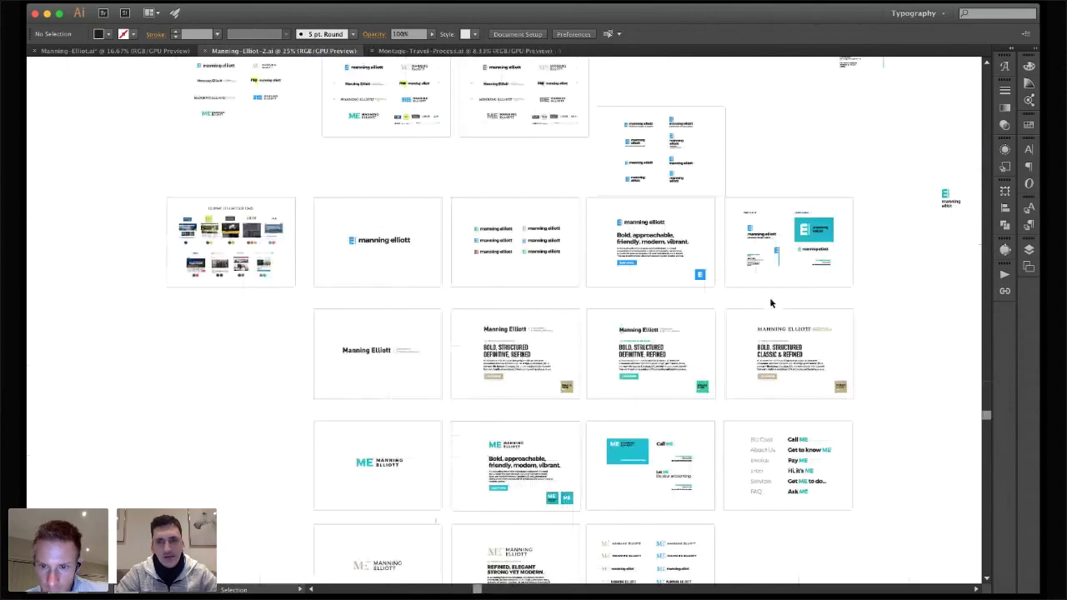
pyautogui.press('super+minus')
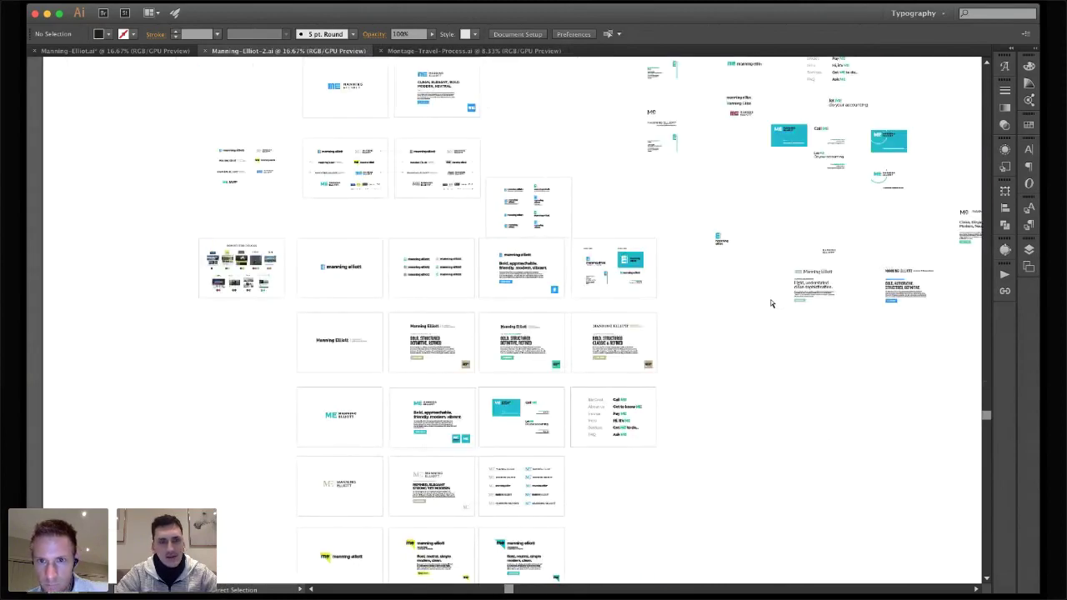
pyautogui.scroll(2, 771, 303)
pyautogui.hscroll(4, 772, 304)
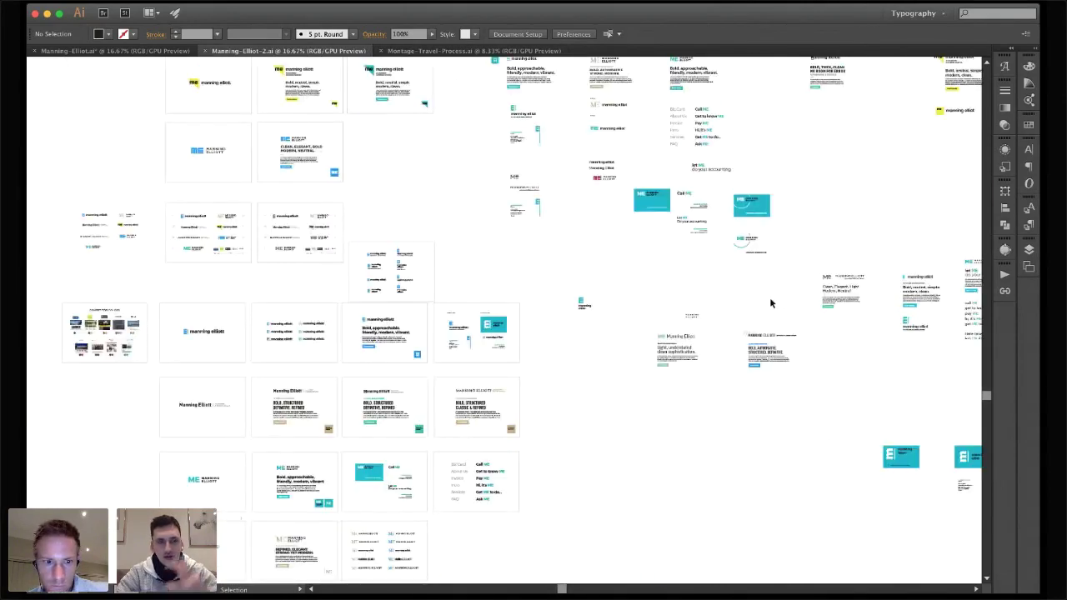
pyautogui.press('super+minus')
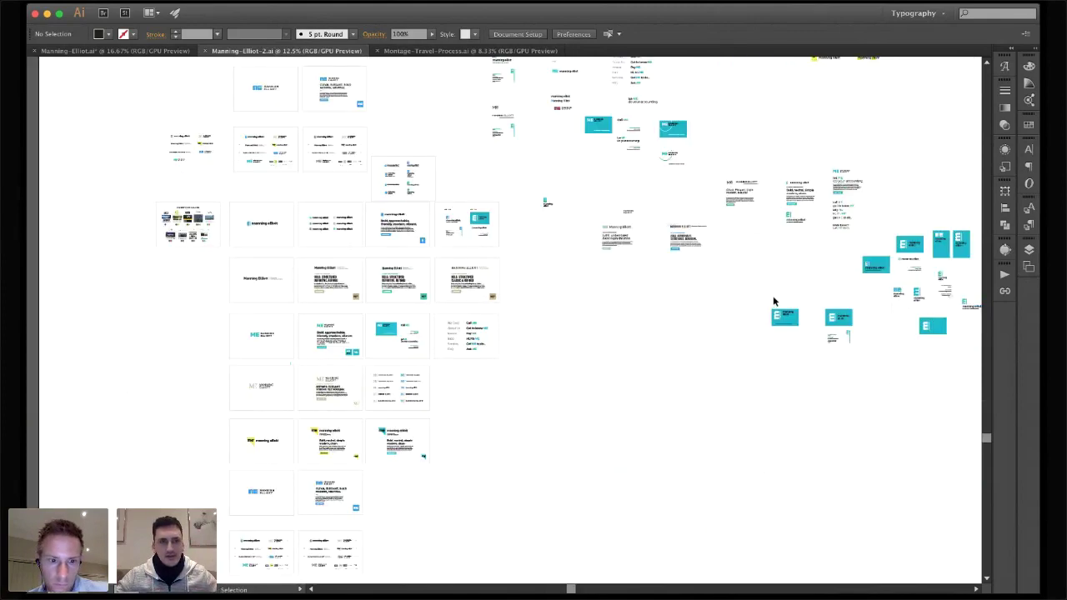
pyautogui.scroll(-3, 773, 300)
pyautogui.hscroll(1, 773, 300)
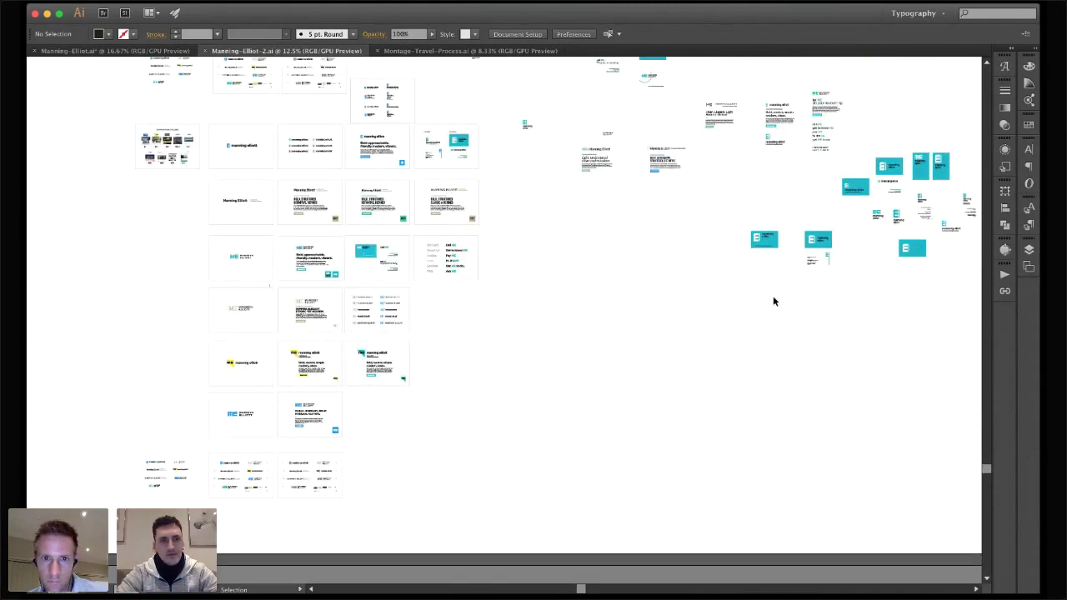
pyautogui.scroll(12, 773, 301)
pyautogui.hscroll(-1, 773, 301)
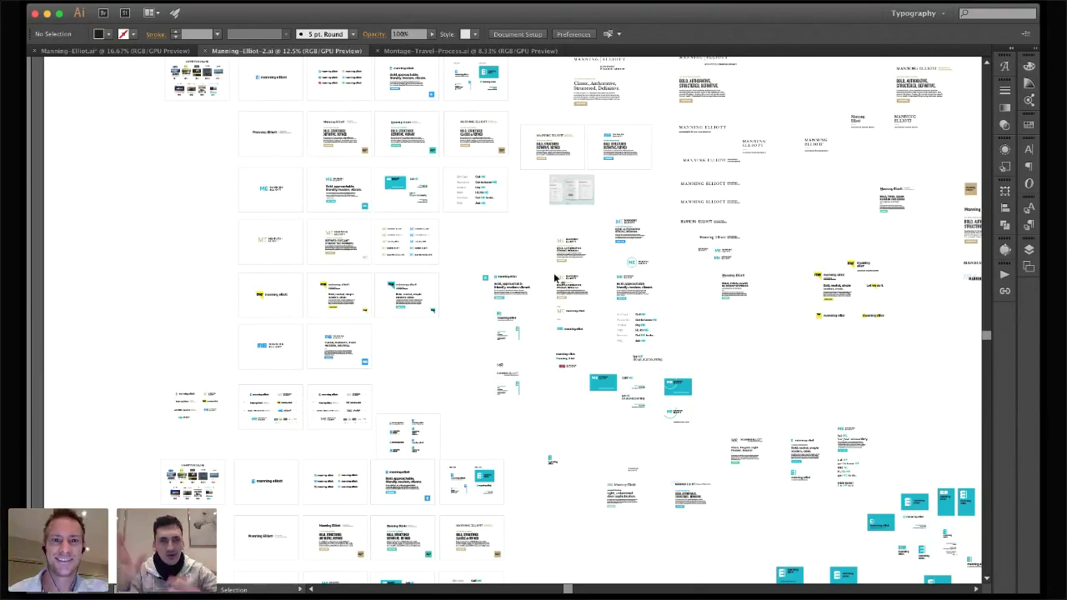
# Switch to the Montage-Travel-Process.ai document and view its full artboard of logo explorations
pyautogui.click(433, 52)
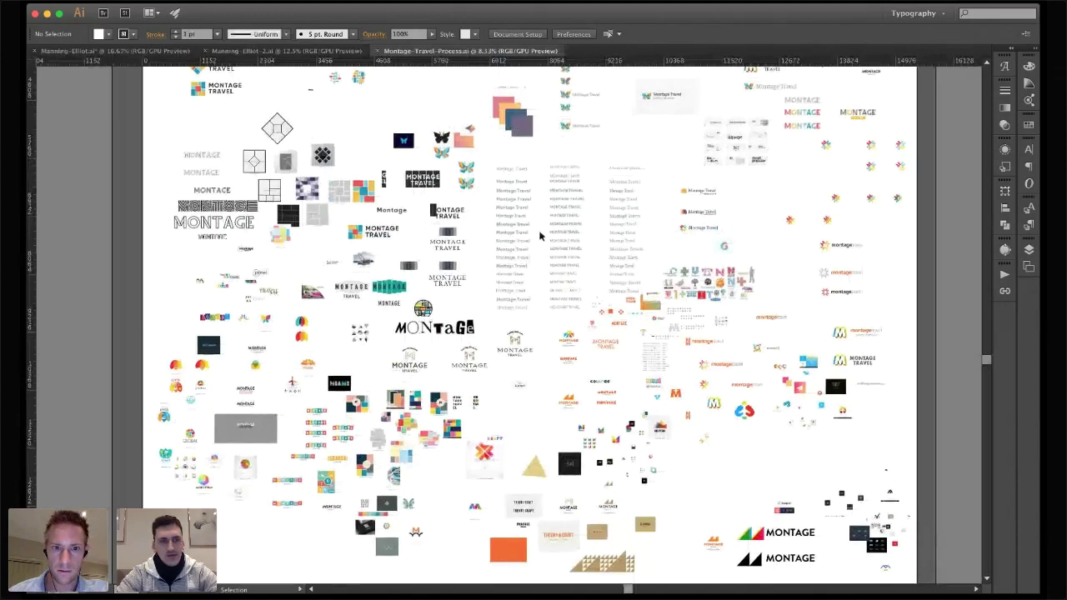
pyautogui.hscroll(2, 540, 237)
pyautogui.scroll(-1, 541, 237)
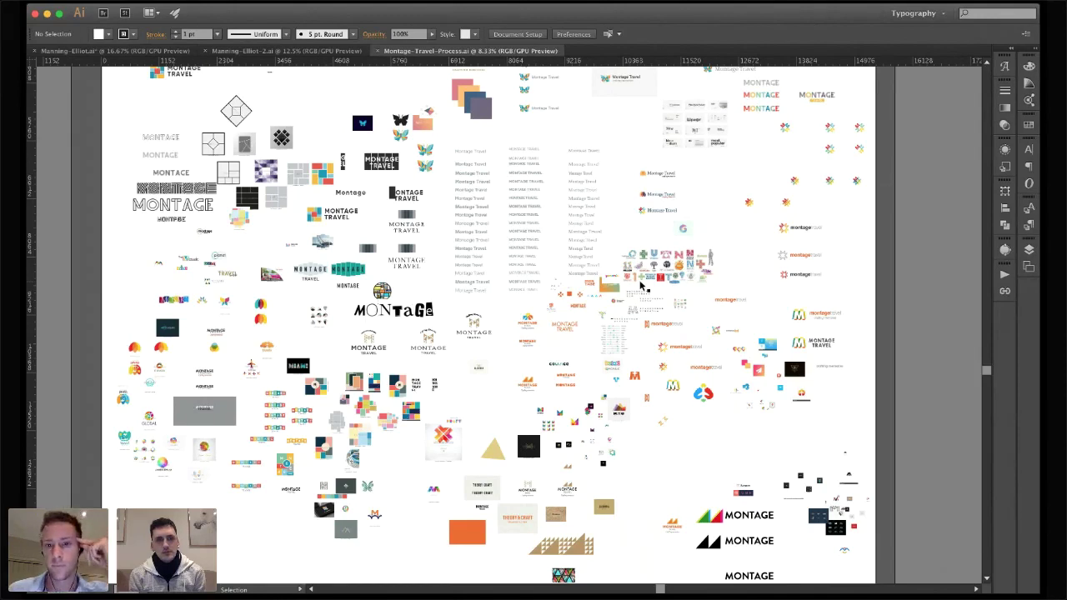
pyautogui.press('a')
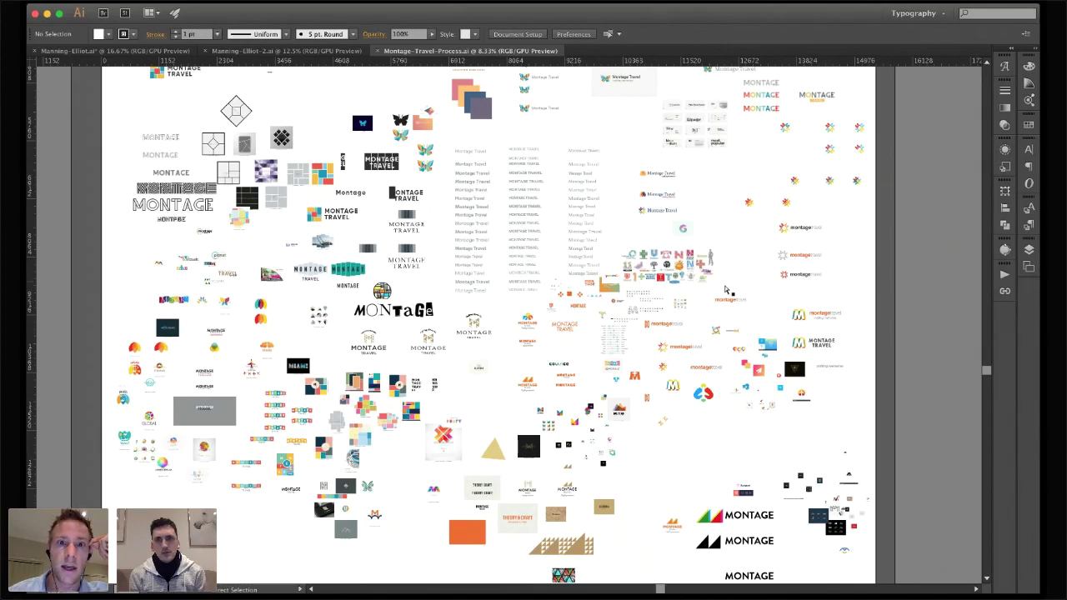
pyautogui.press('super+minus')
pyautogui.scroll(2, 684, 292)
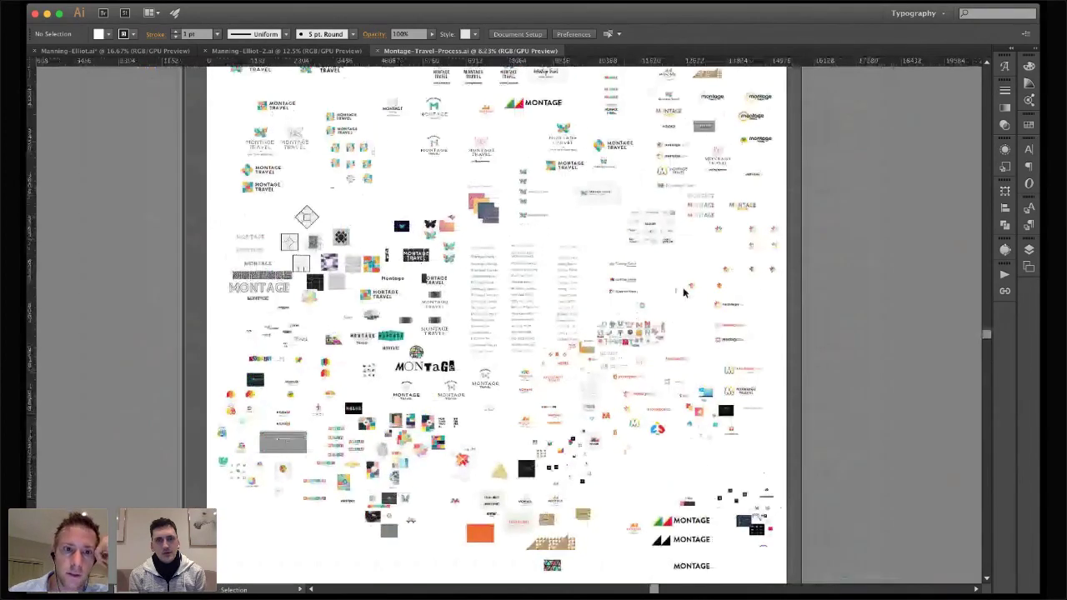
pyautogui.scroll(1, 684, 292)
pyautogui.press('super+minus')
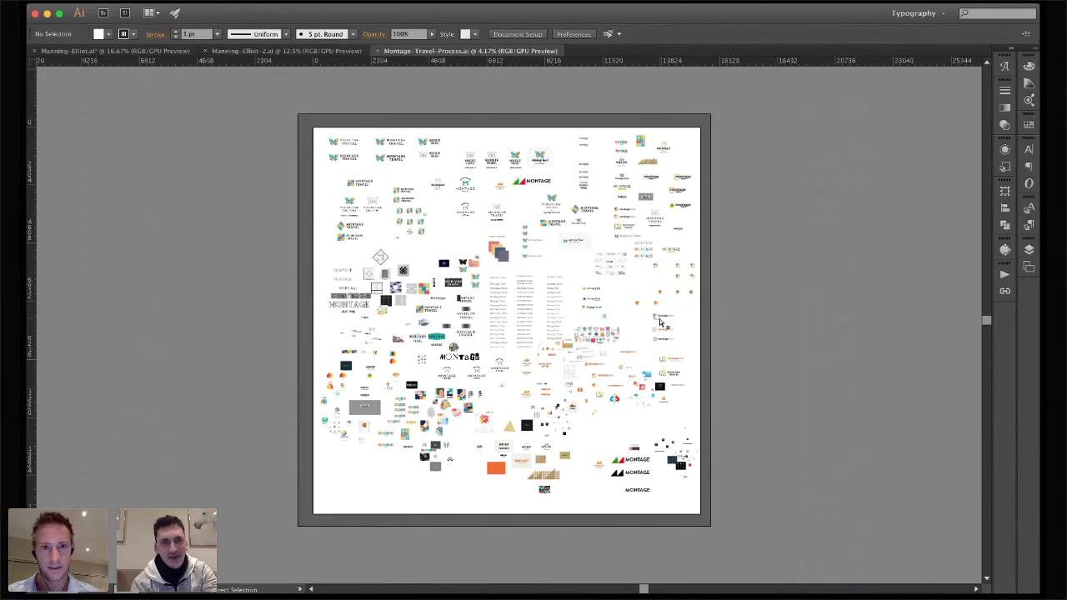
# Look at the columns of "Montage Travel" typeface trials among the surrounding logo explorations at 12.5%
pyautogui.press('super+equal')
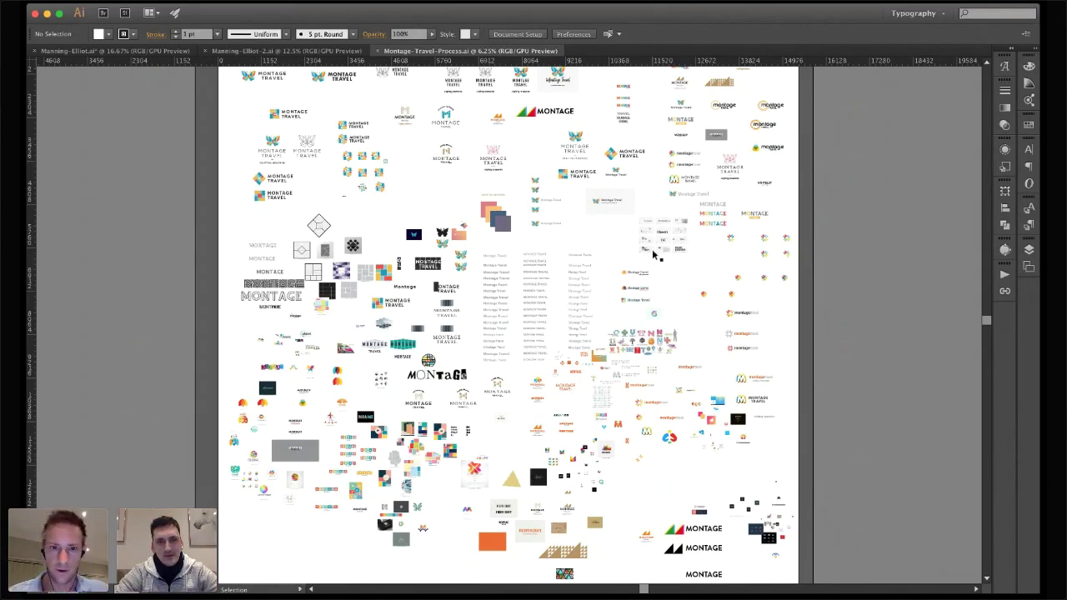
pyautogui.press('a')
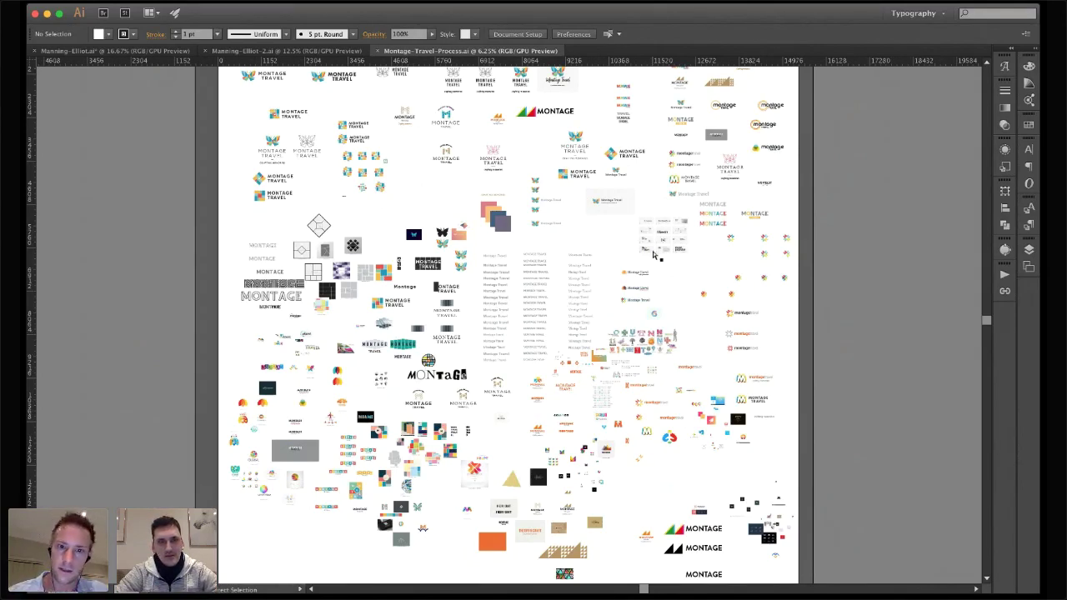
pyautogui.press('super+equal')
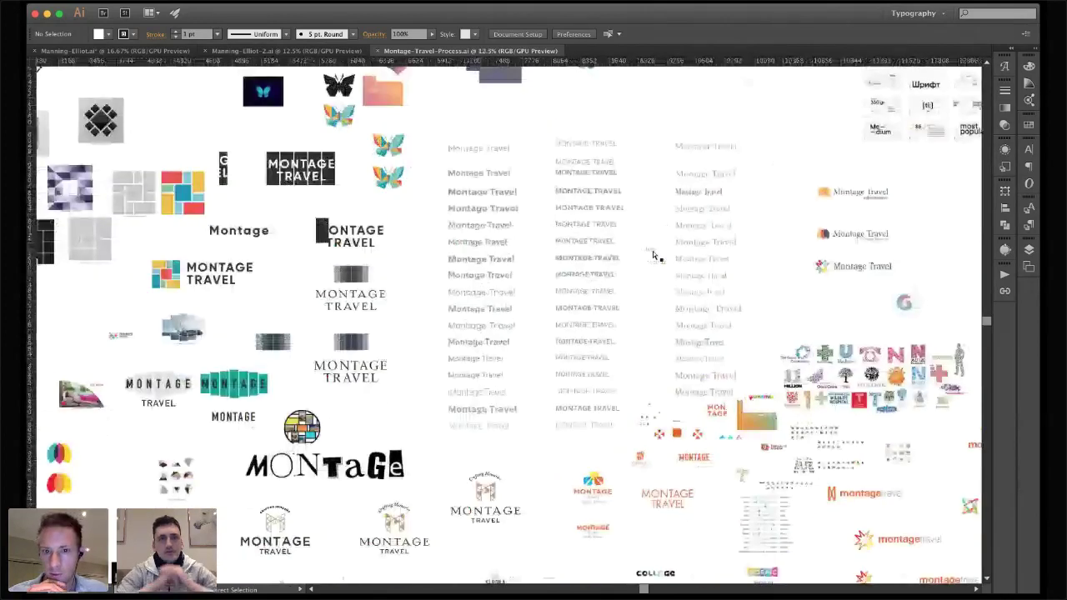
# Review the "NEW TYPE" text across the typeface columns and the logo lockups beside them
pyautogui.scroll(3, 656, 256)
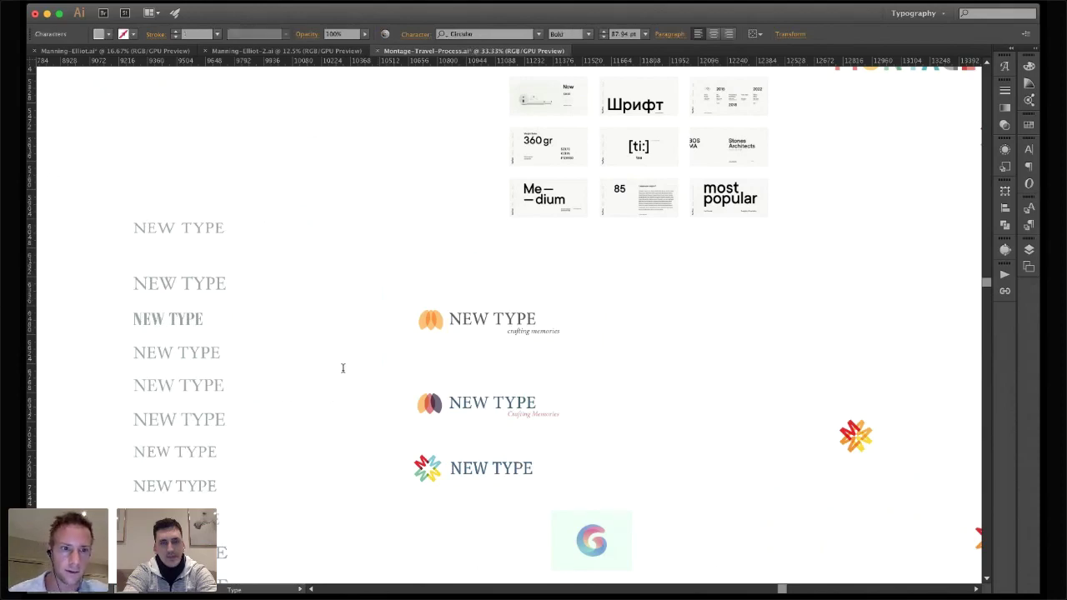
pyautogui.hscroll(-5, 343, 367)
pyautogui.scroll(-2, 342, 367)
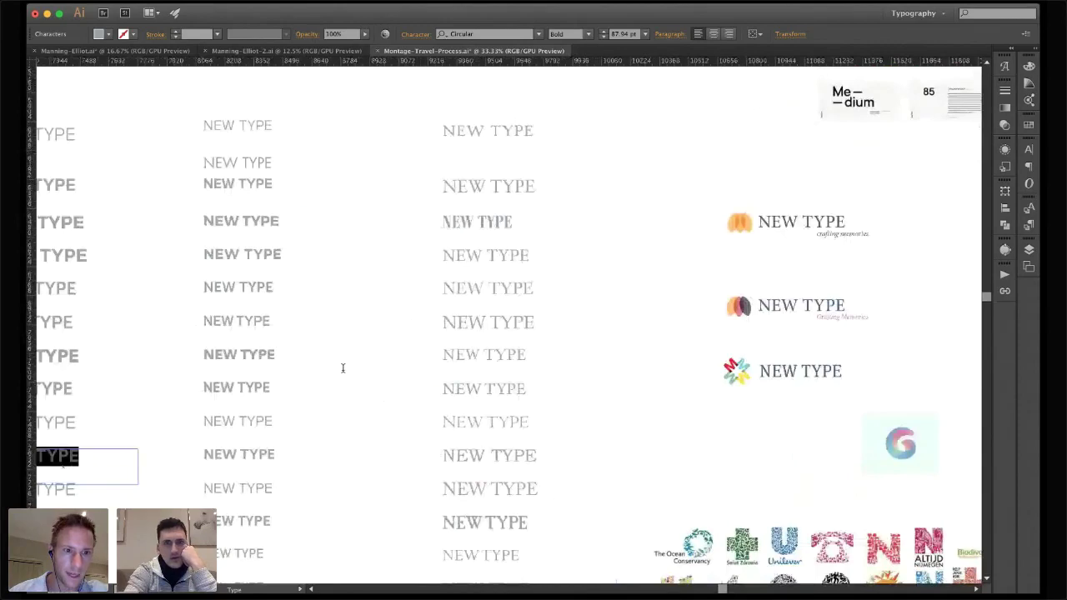
pyautogui.hscroll(-3, 343, 368)
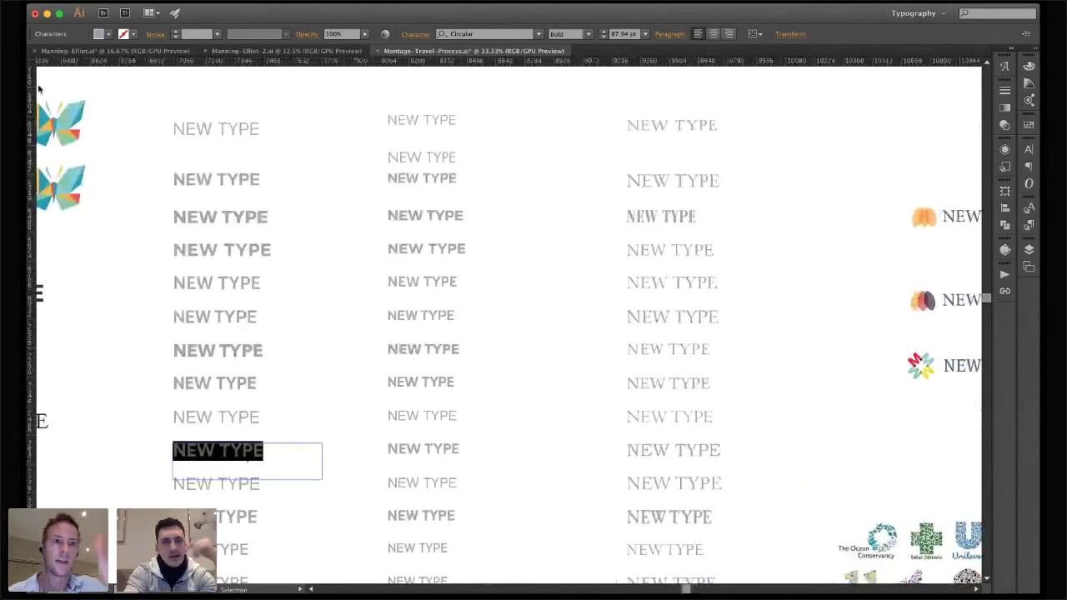
# Leave text editing and compare the "NEW TYPE" samples across the sans-serif and serif columns
pyautogui.press('Escape')
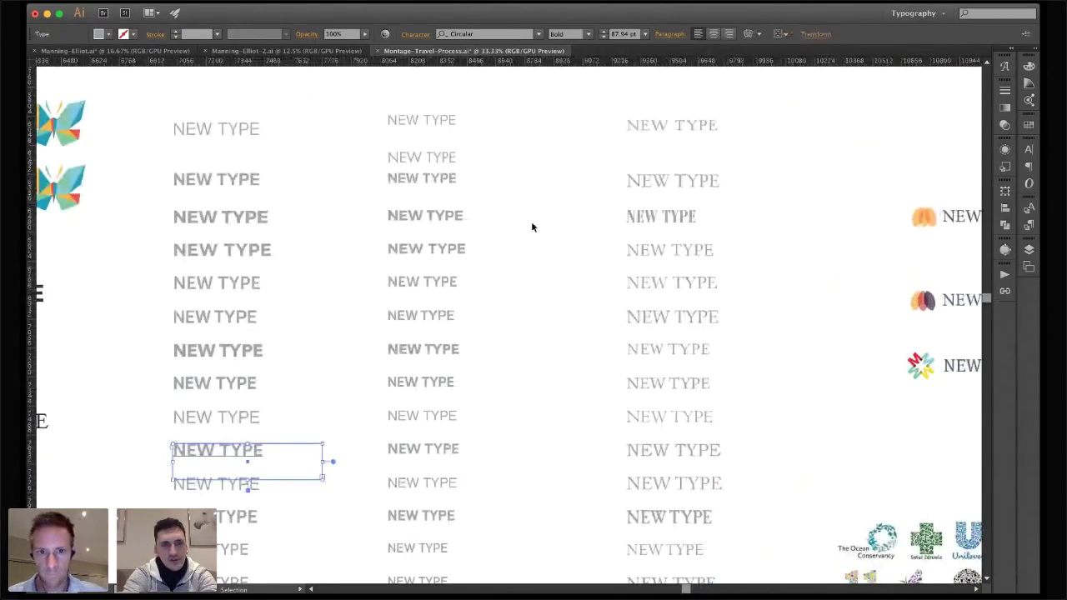
pyautogui.hscroll(-2, 531, 221)
pyautogui.scroll(-1, 532, 221)
pyautogui.click(619, 281)
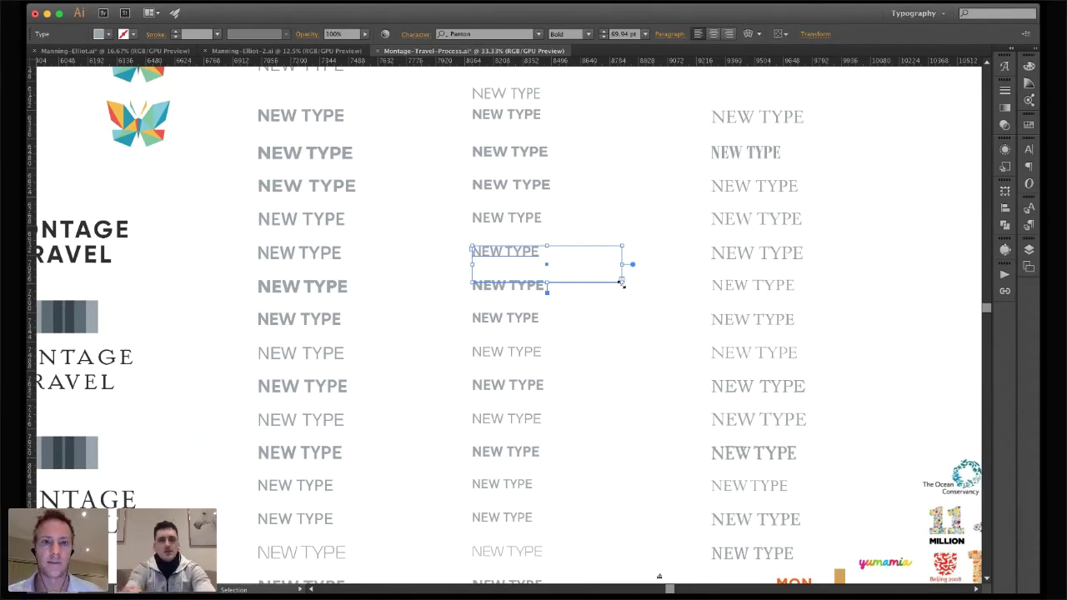
pyautogui.click(649, 204)
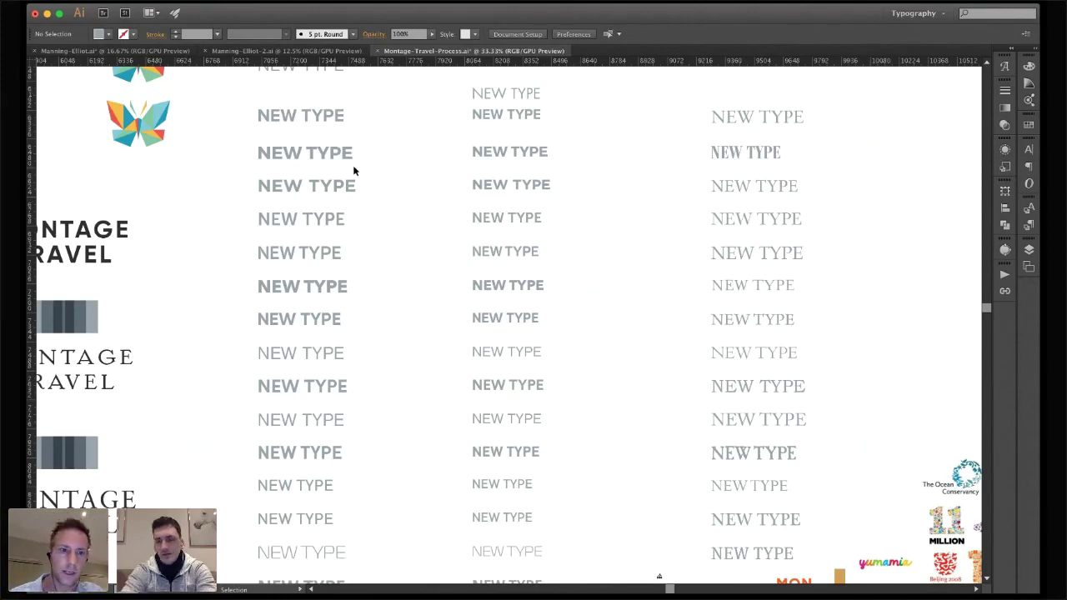
# Undo the text replacement to restore the "Montage Travel" wording in all typeface columns
pyautogui.press('a')
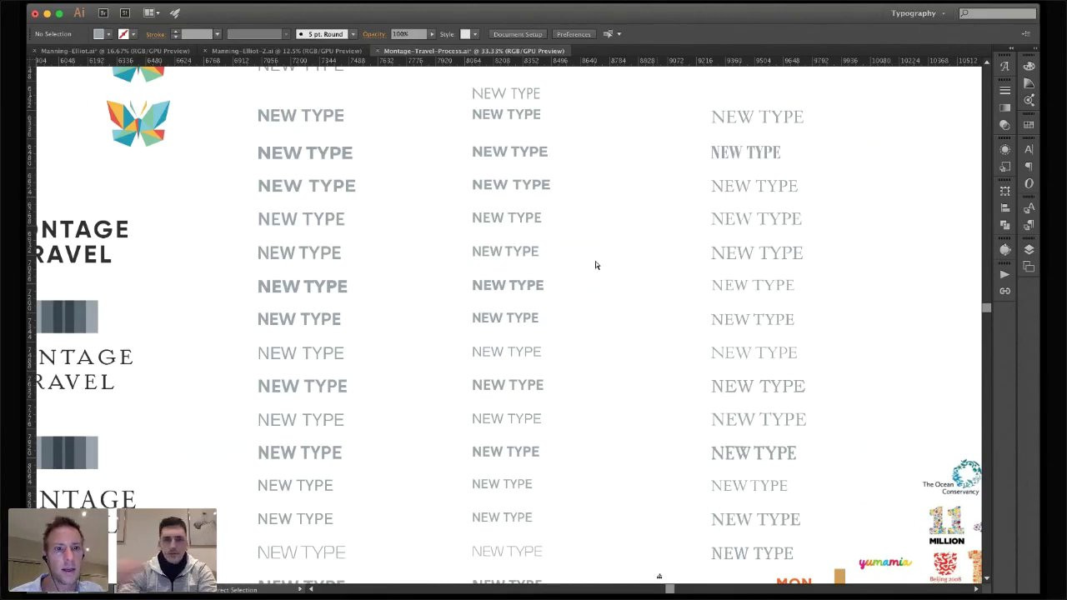
pyautogui.hotkey('ctrl', 'z')
pyautogui.click(524, 467)
pyautogui.hscroll(1, 572, 469)
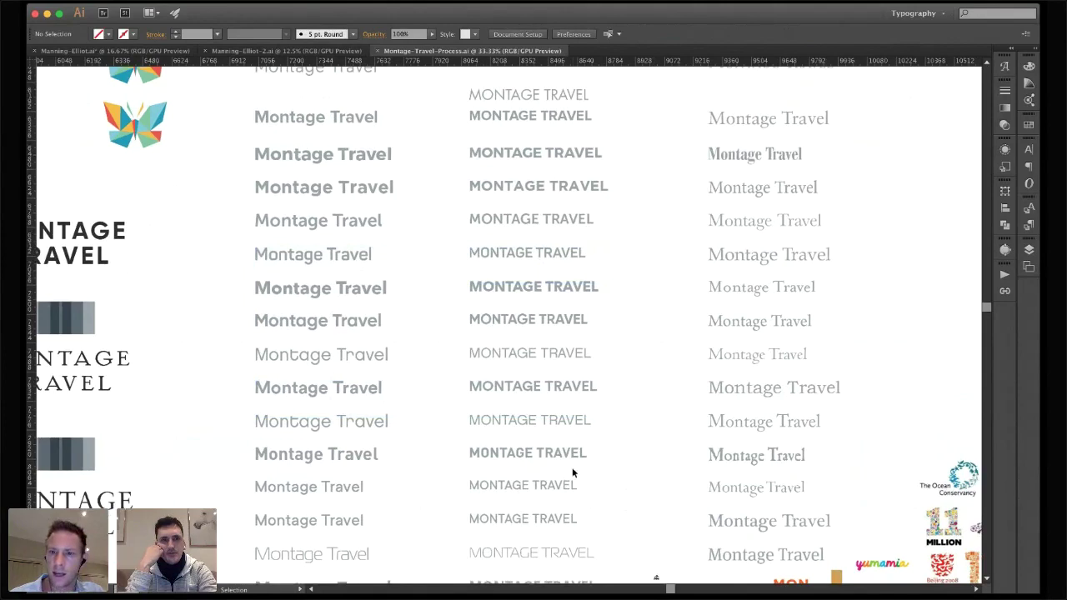
# Examine the restored typeface columns at 25% alongside the neighbouring logo lockups, font specimens and colour squares
pyautogui.hscroll(5, 572, 473)
pyautogui.scroll(2, 572, 473)
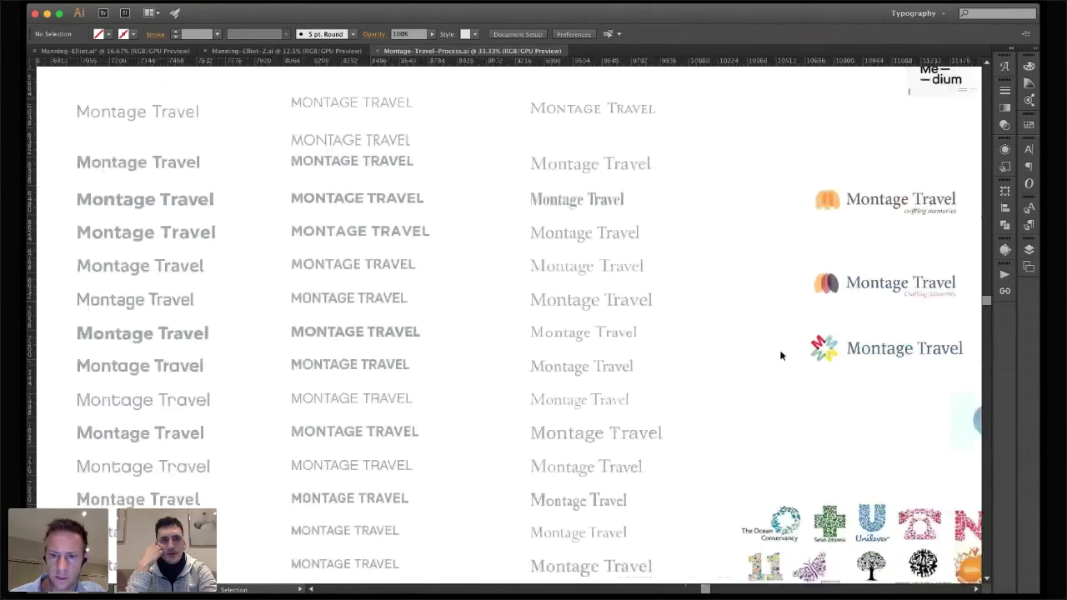
pyautogui.press('super+minus')
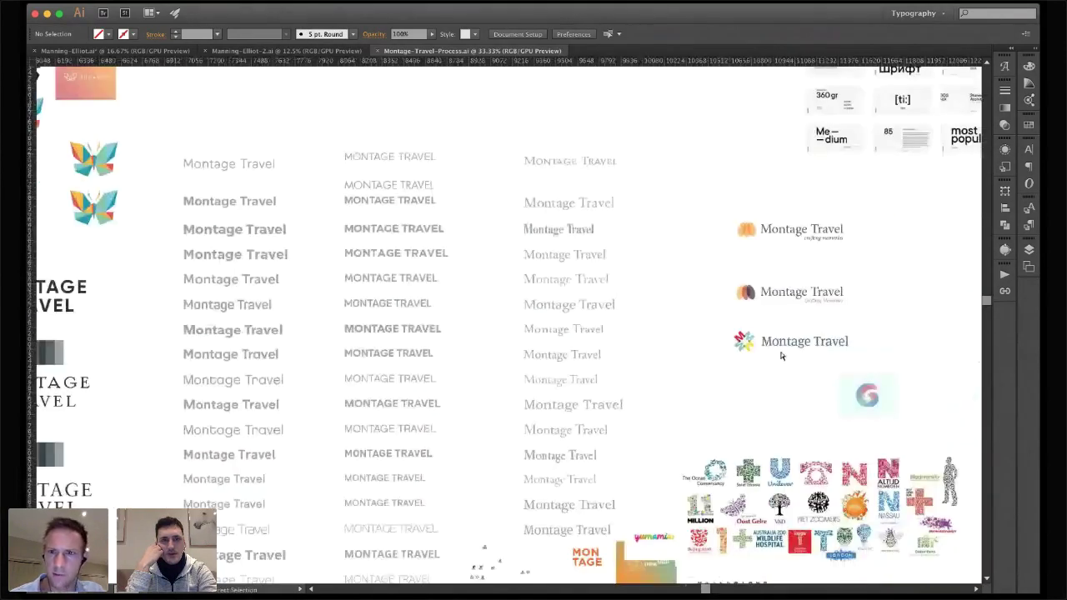
pyautogui.scroll(4, 631, 320)
pyautogui.scroll(3, 631, 320)
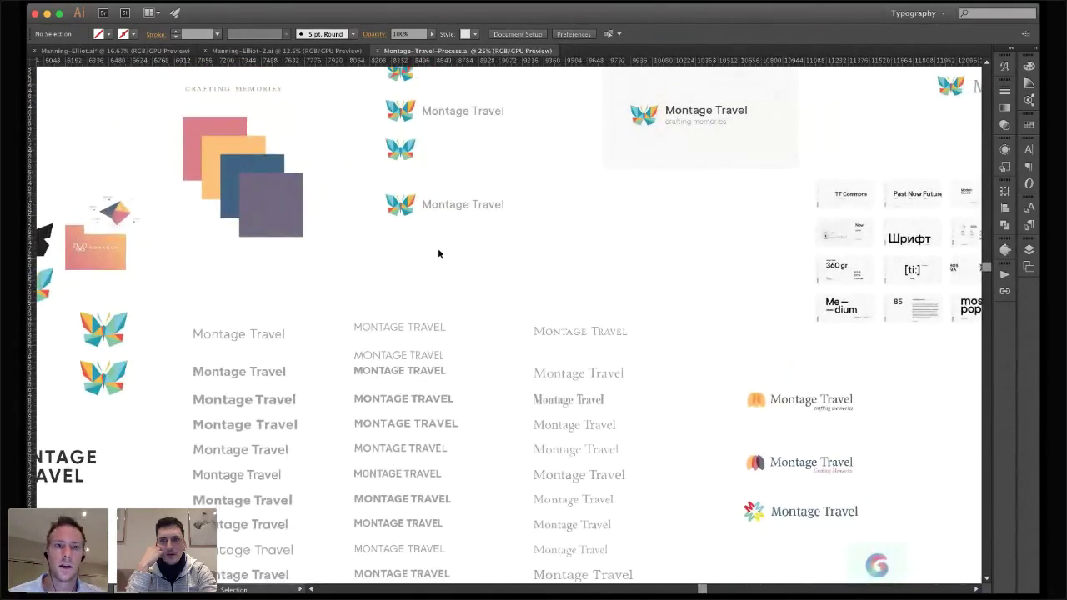
pyautogui.hscroll(-1, 445, 207)
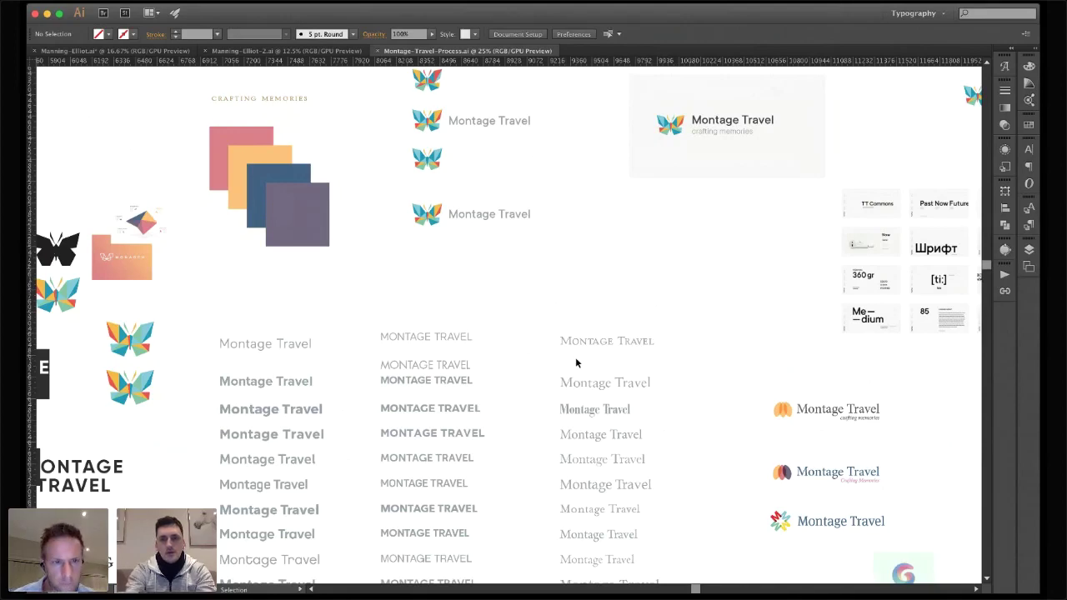
pyautogui.hscroll(-1, 575, 363)
pyautogui.hscroll(-5, 575, 363)
pyautogui.scroll(1, 575, 363)
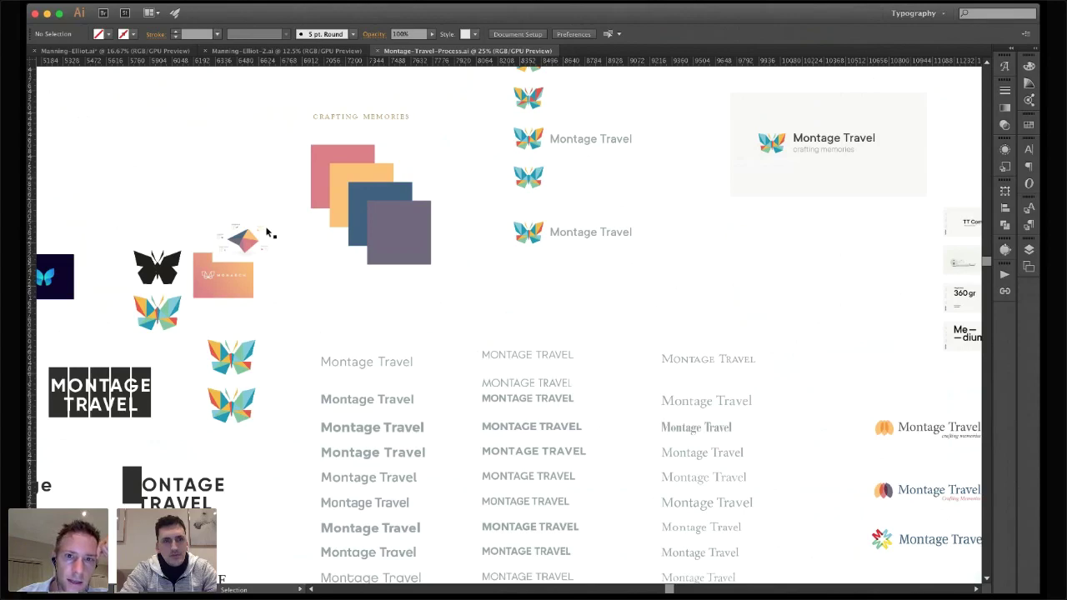
# Look over the butterfly reference images, the overlapping colour squares and the column of small butterfly icon variants
pyautogui.hscroll(-2, 372, 276)
pyautogui.scroll(1, 371, 276)
pyautogui.click(307, 242)
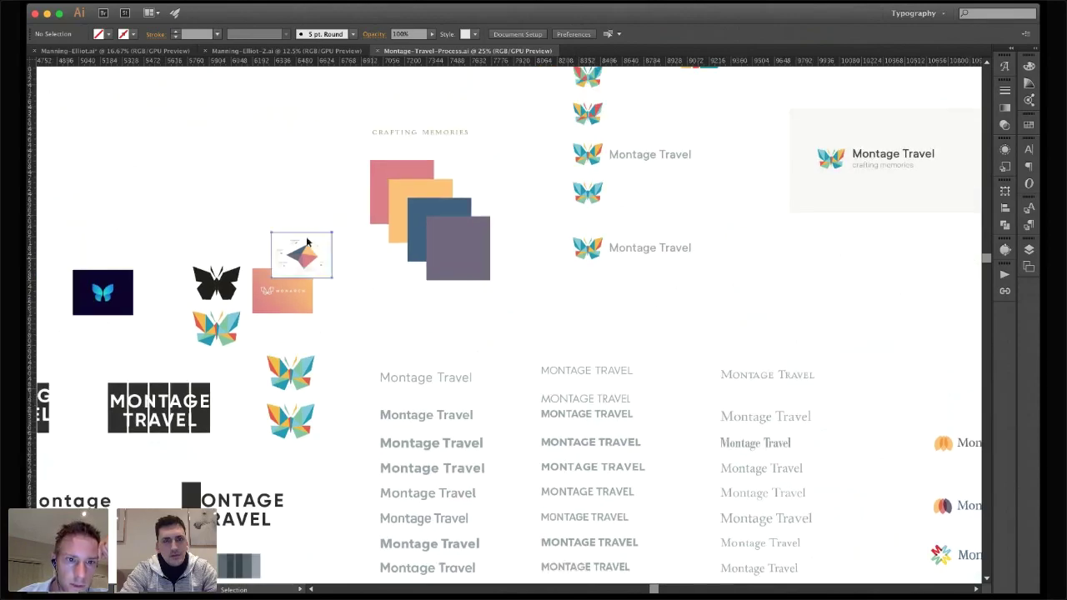
pyautogui.click(372, 312)
pyautogui.hscroll(-5, 372, 312)
pyautogui.hscroll(10, 372, 312)
pyautogui.scroll(3, 372, 312)
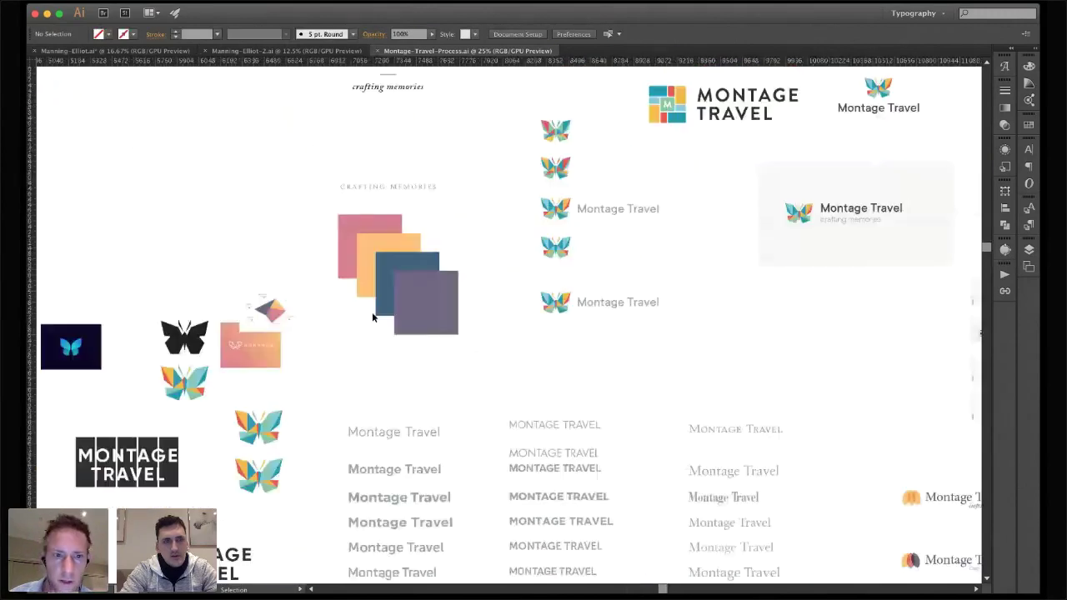
pyautogui.hscroll(2, 373, 317)
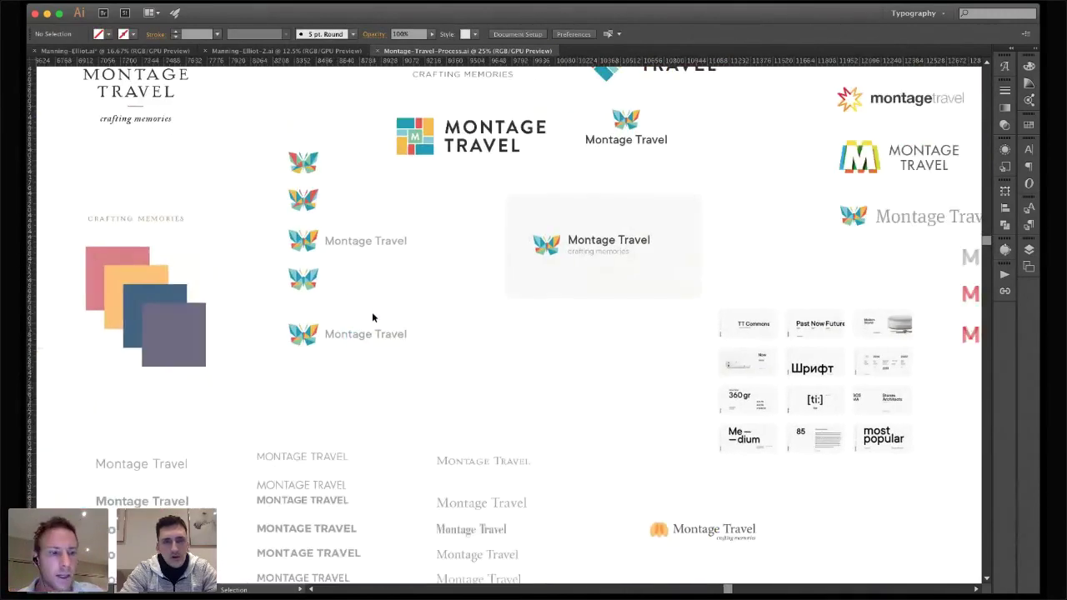
pyautogui.hscroll(-5, 373, 317)
pyautogui.scroll(2, 373, 317)
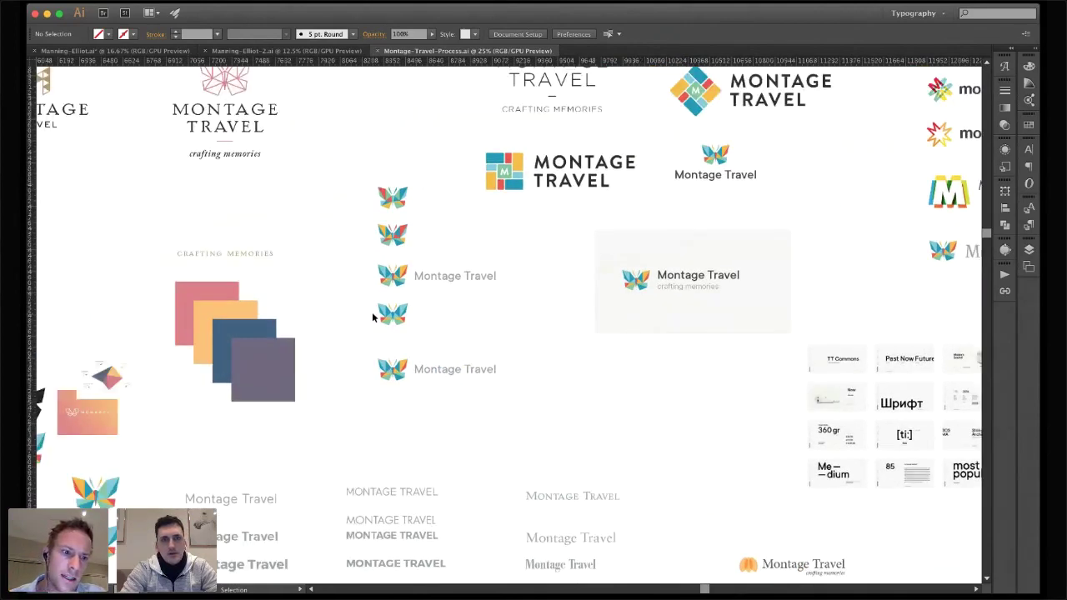
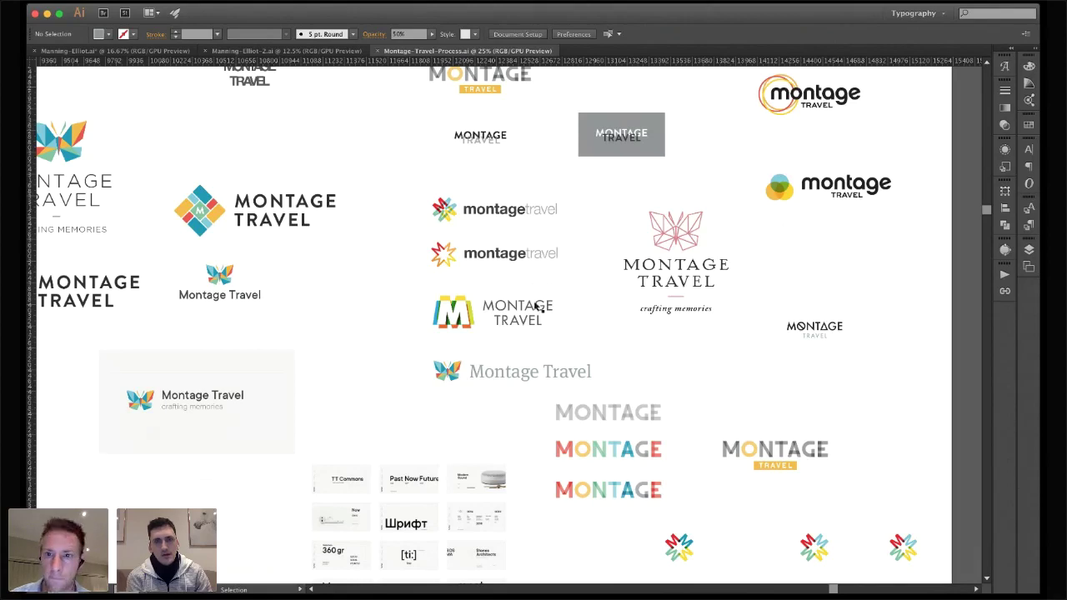
# Examine the multicoloured MONTAGE wordmarks, the star-shaped M icons and the stacked logo concepts around them
pyautogui.scroll(1, 538, 309)
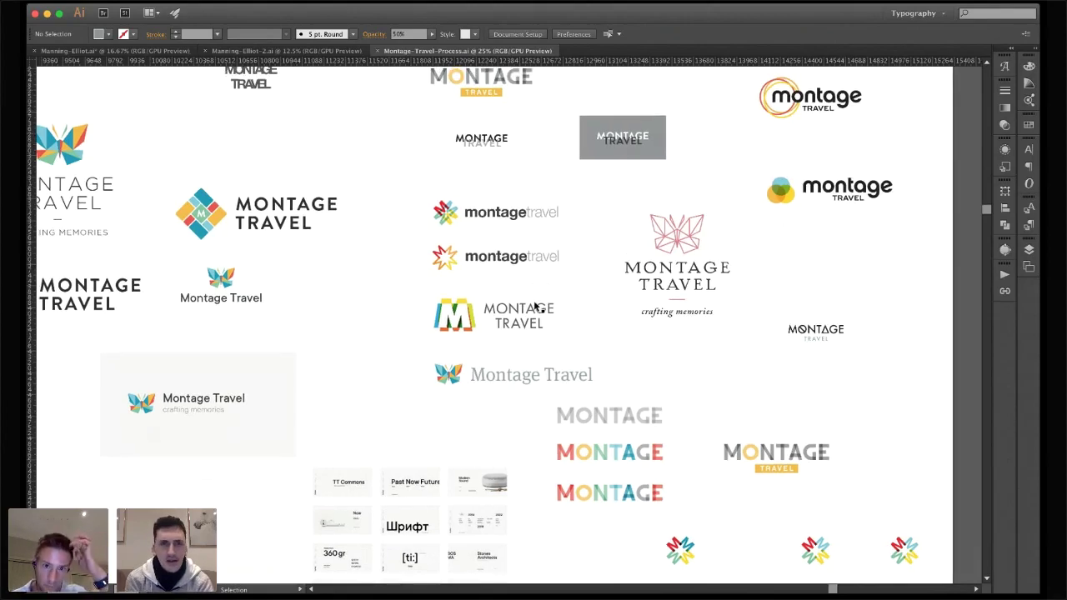
pyautogui.scroll(2, 538, 309)
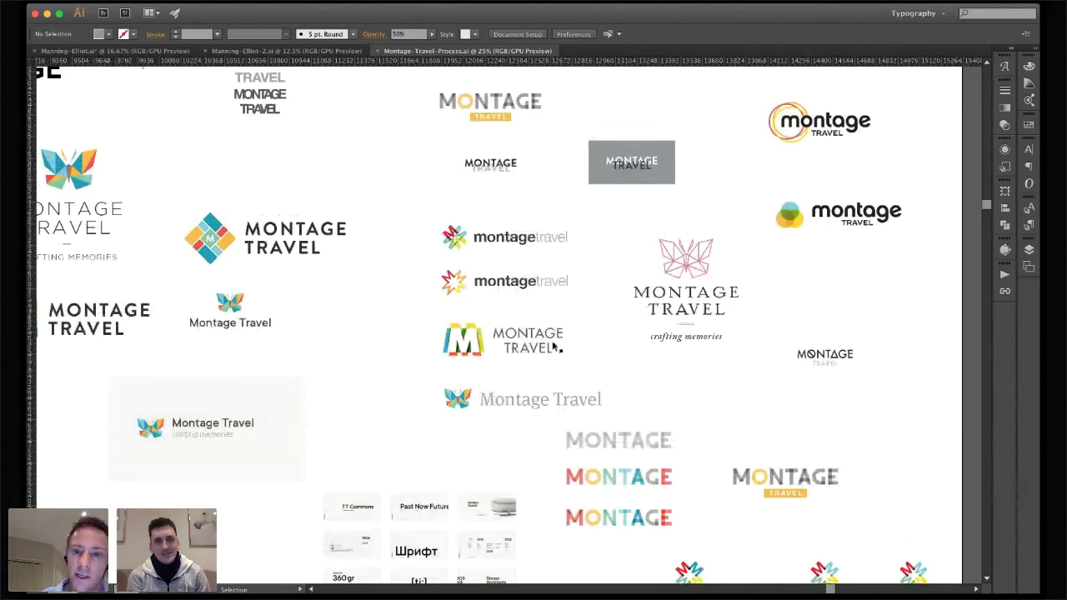
pyautogui.scroll(-8, 553, 347)
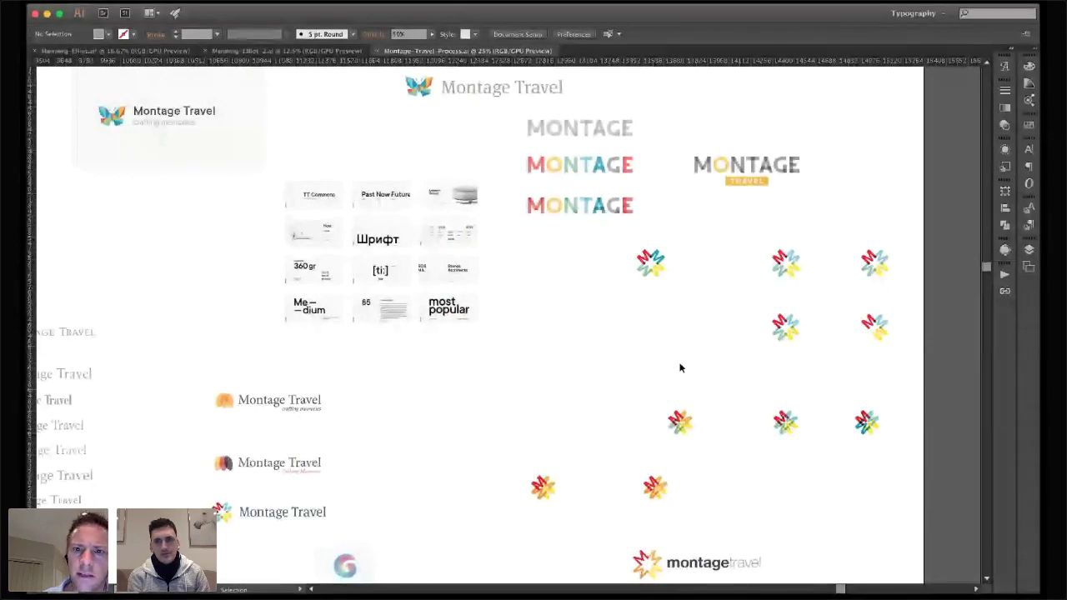
pyautogui.scroll(2, 583, 231)
pyautogui.hscroll(-1, 584, 231)
pyautogui.scroll(2, 584, 232)
pyautogui.hscroll(-1, 583, 232)
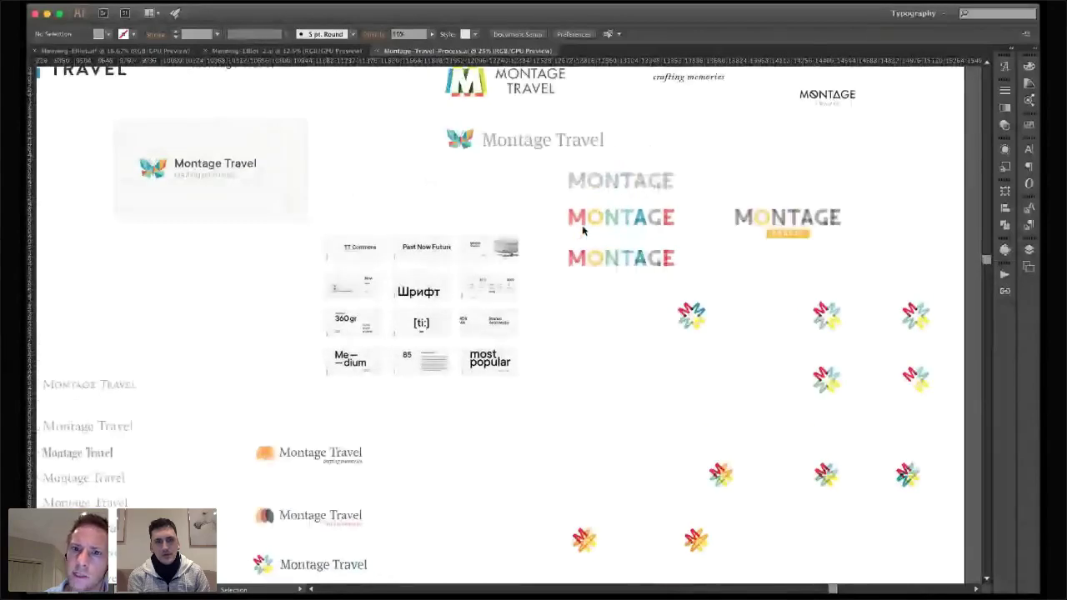
pyautogui.scroll(5, 584, 231)
pyautogui.scroll(5, 715, 355)
pyautogui.hscroll(1, 715, 355)
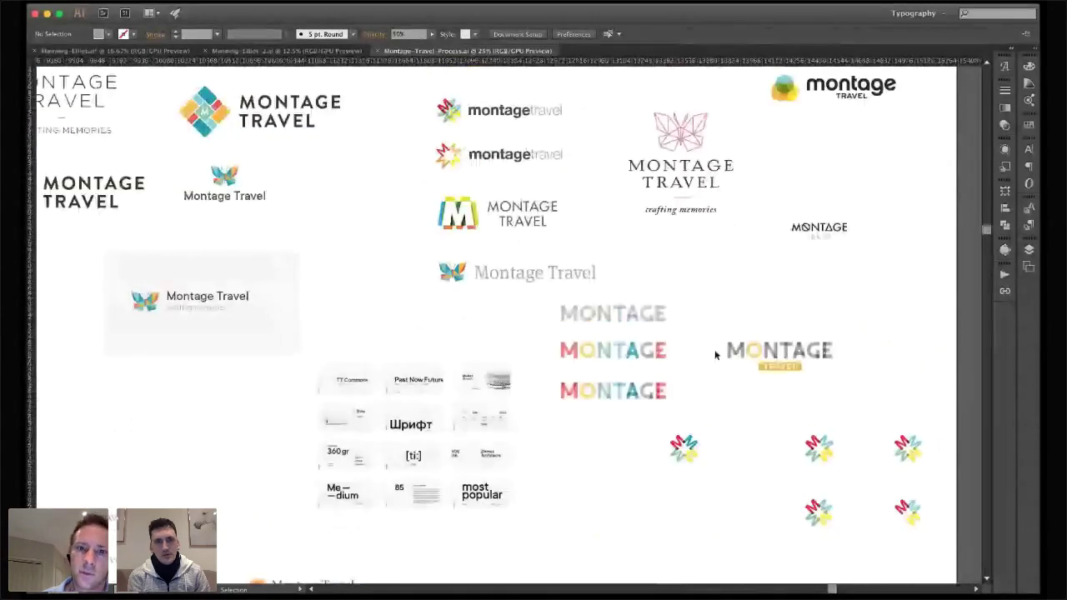
pyautogui.scroll(8, 715, 355)
# Inspect the overlapping colour squares below the crafting memories logos, then compare them with the finished butterfly and tile lockups
pyautogui.hscroll(-20, 714, 356)
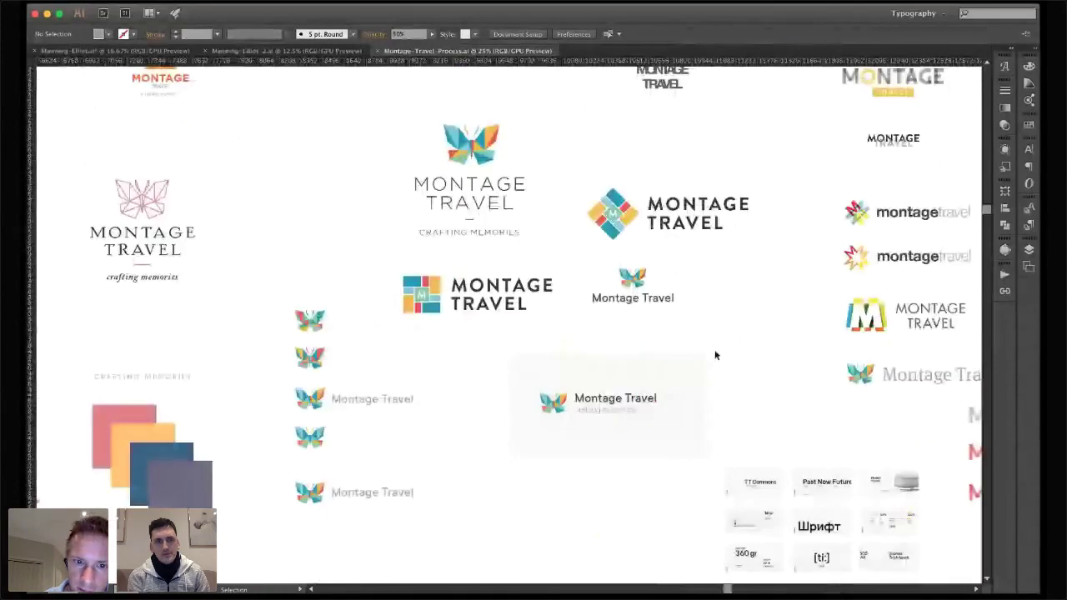
pyautogui.hscroll(-16, 715, 355)
pyautogui.scroll(-2, 714, 355)
pyautogui.click(518, 447)
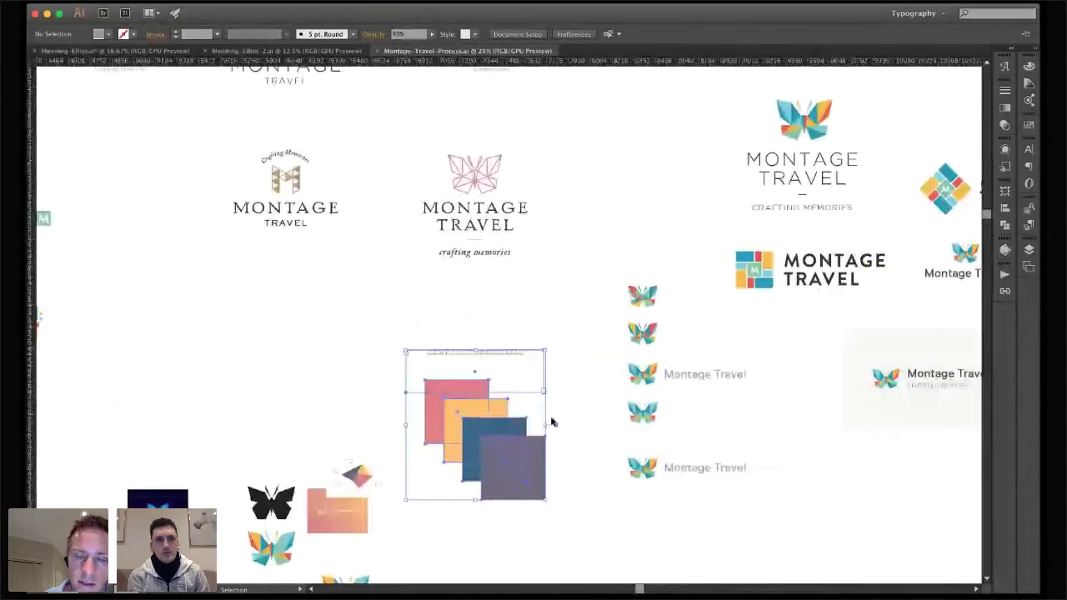
pyautogui.click(586, 460)
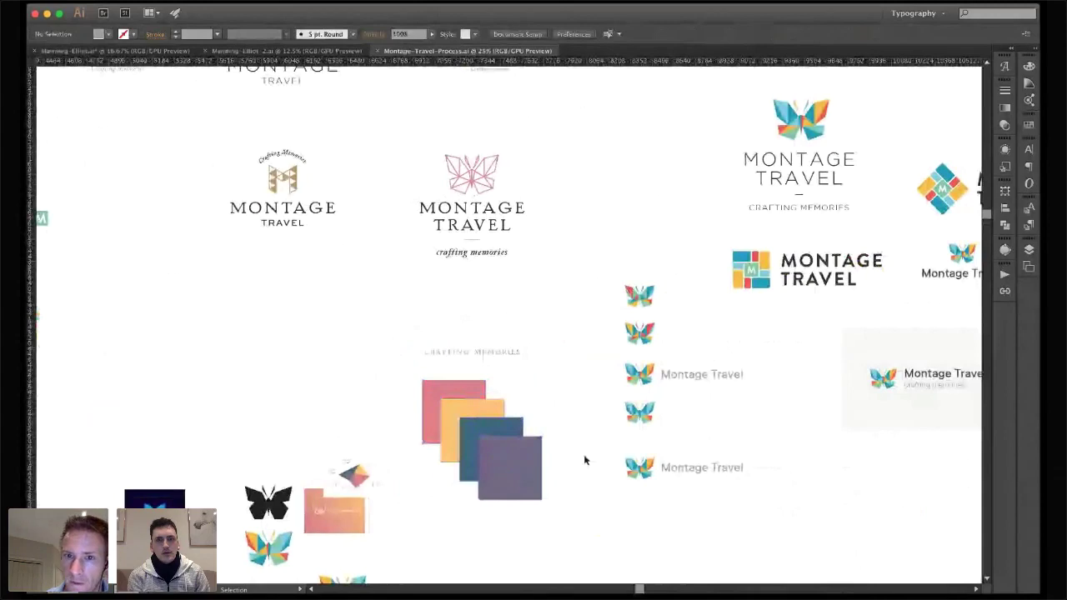
pyautogui.hscroll(6, 585, 460)
pyautogui.hscroll(7, 585, 459)
pyautogui.scroll(2, 585, 460)
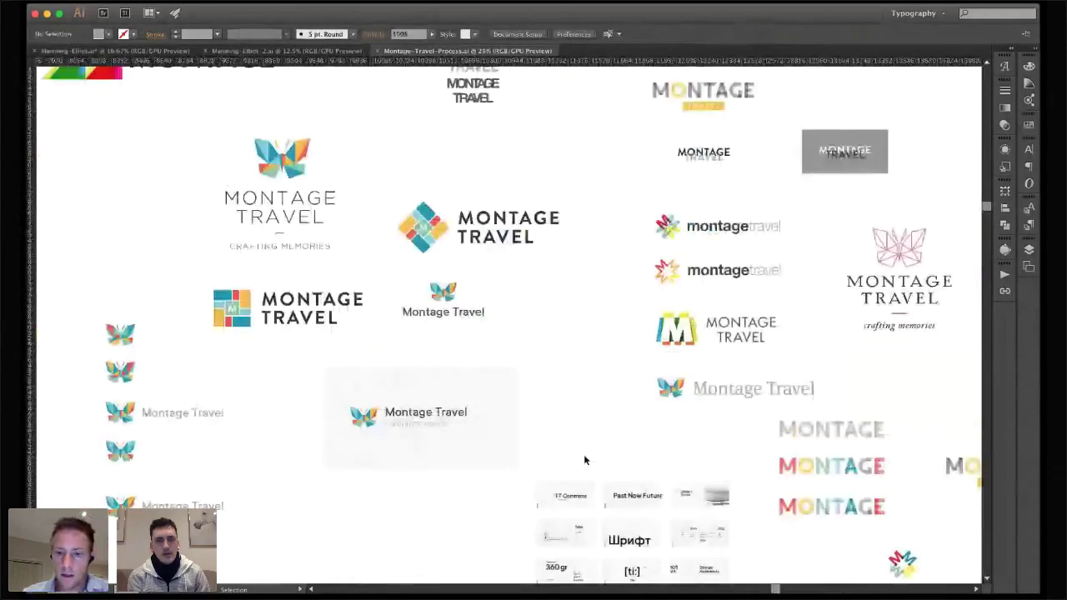
# Survey the wider range of Montage Travel concepts, then examine the overlapping-type and triangle-mark logos at 33.33%
pyautogui.scroll(4, 584, 460)
pyautogui.hscroll(-3, 585, 460)
pyautogui.press('super+minus')
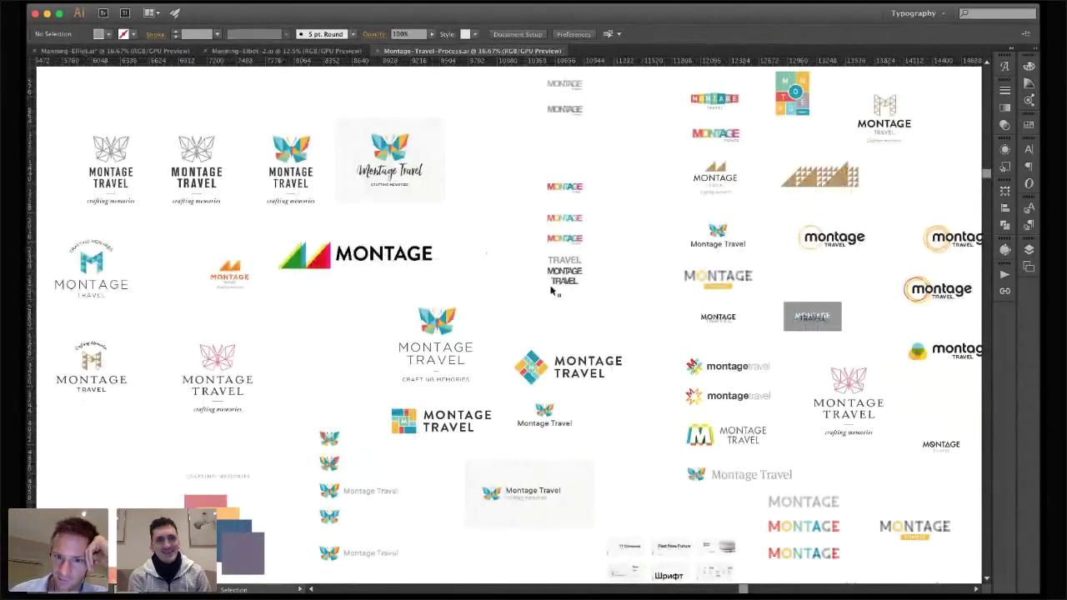
pyautogui.press('super+minus')
pyautogui.press('super+equal')
pyautogui.press('super+equal')
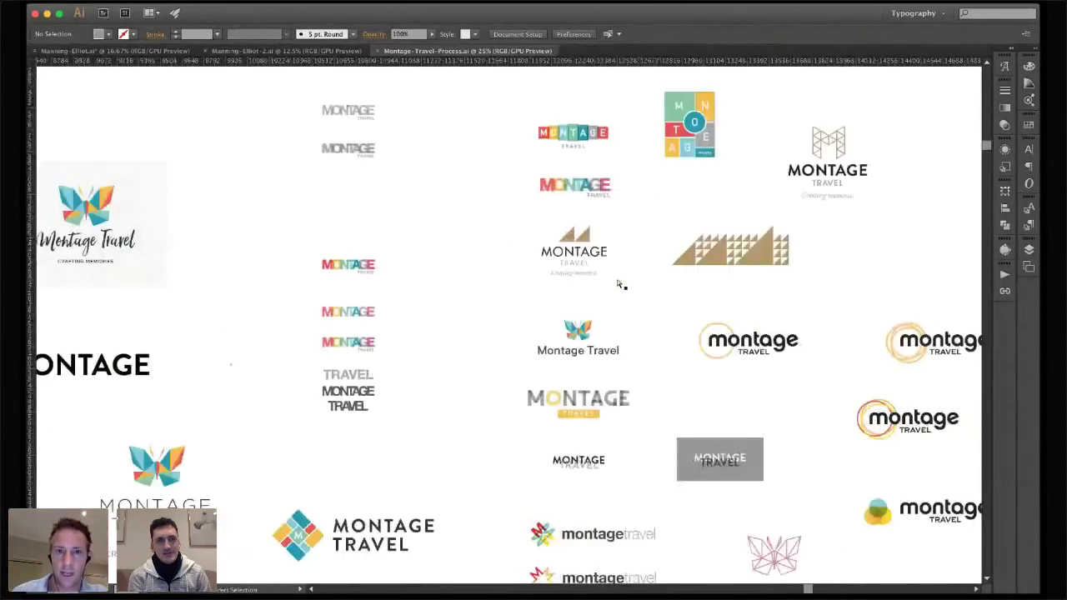
pyautogui.hscroll(1, 621, 307)
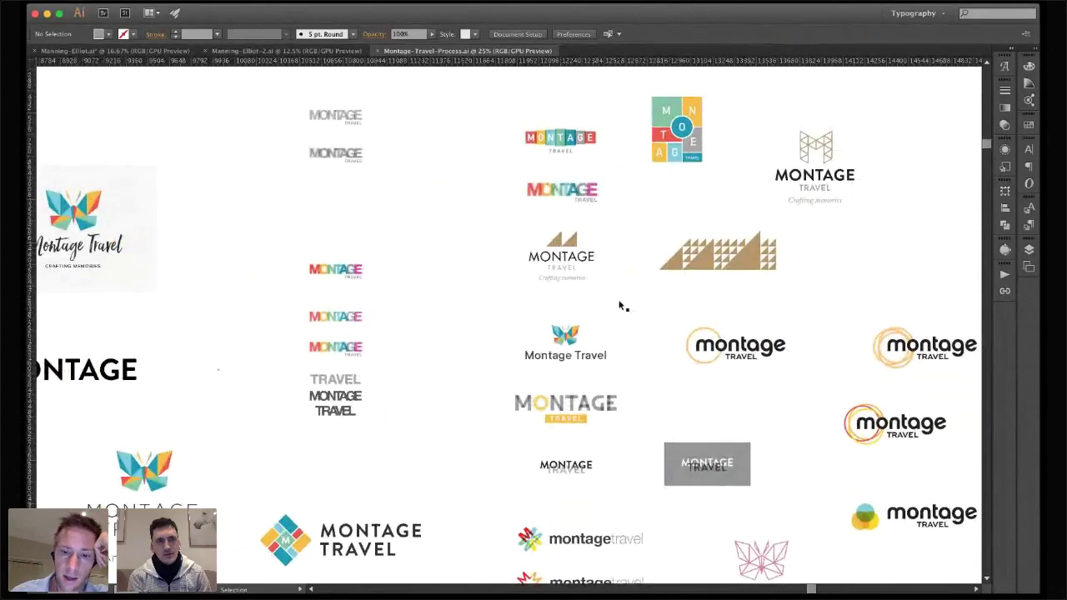
pyautogui.press('super+equal')
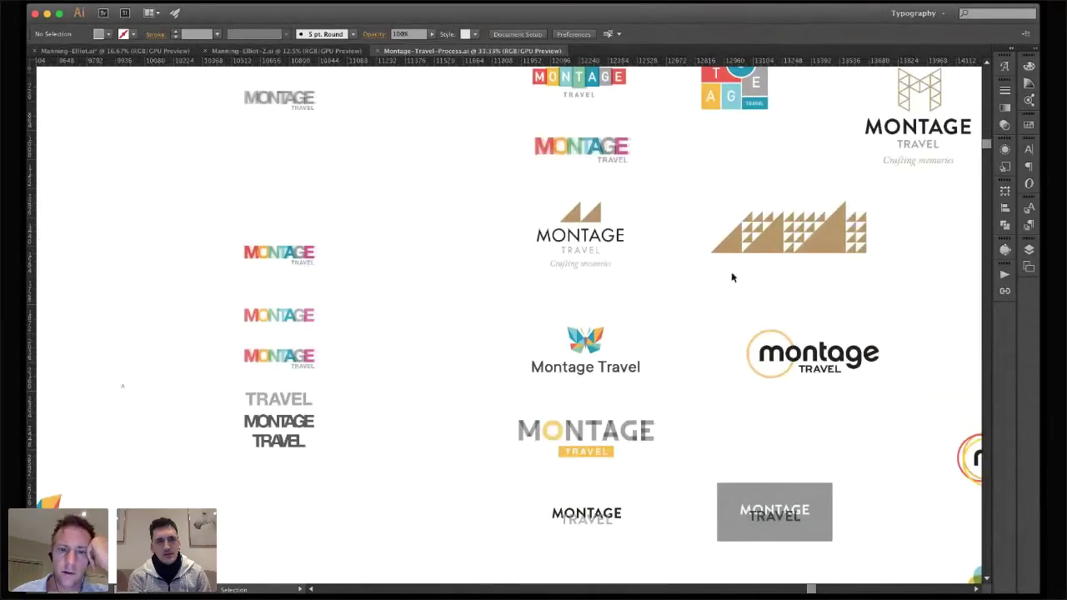
pyautogui.hscroll(3, 731, 277)
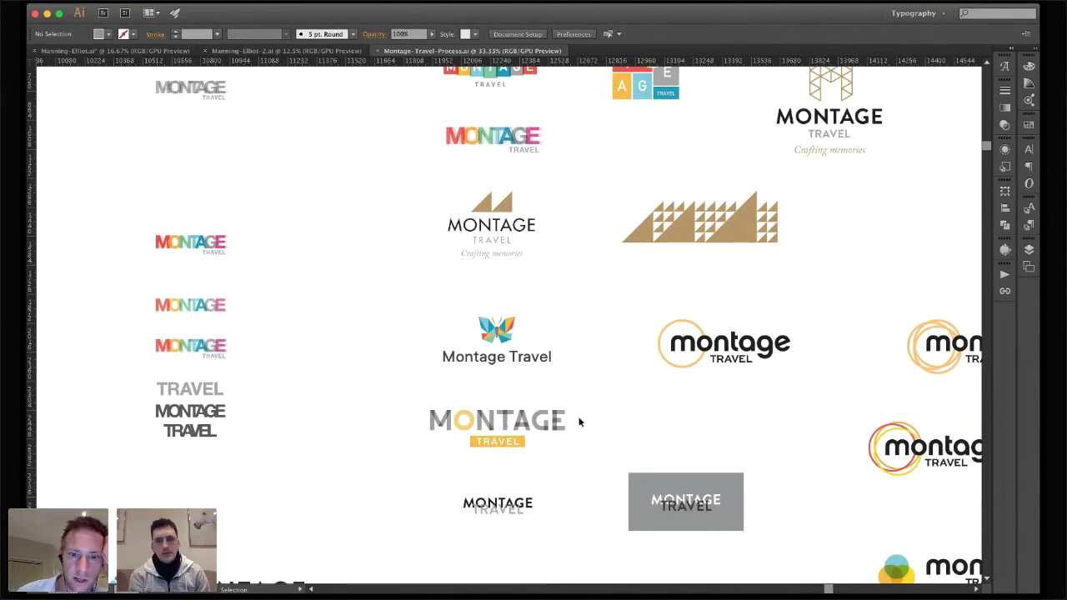
# Try moving the grey TRAVEL text away from the small overlapping MONTAGE wordmark, then undo the move and deselect
pyautogui.click(493, 508)
pyautogui.moveTo(493, 508); pyautogui.dragTo(593, 530)
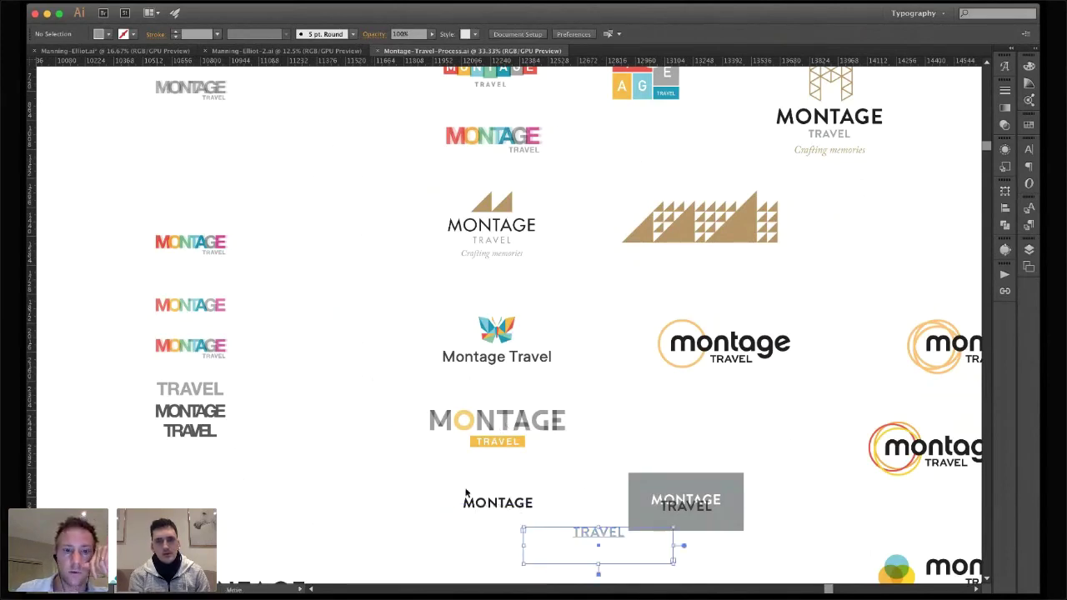
pyautogui.press('super+z')
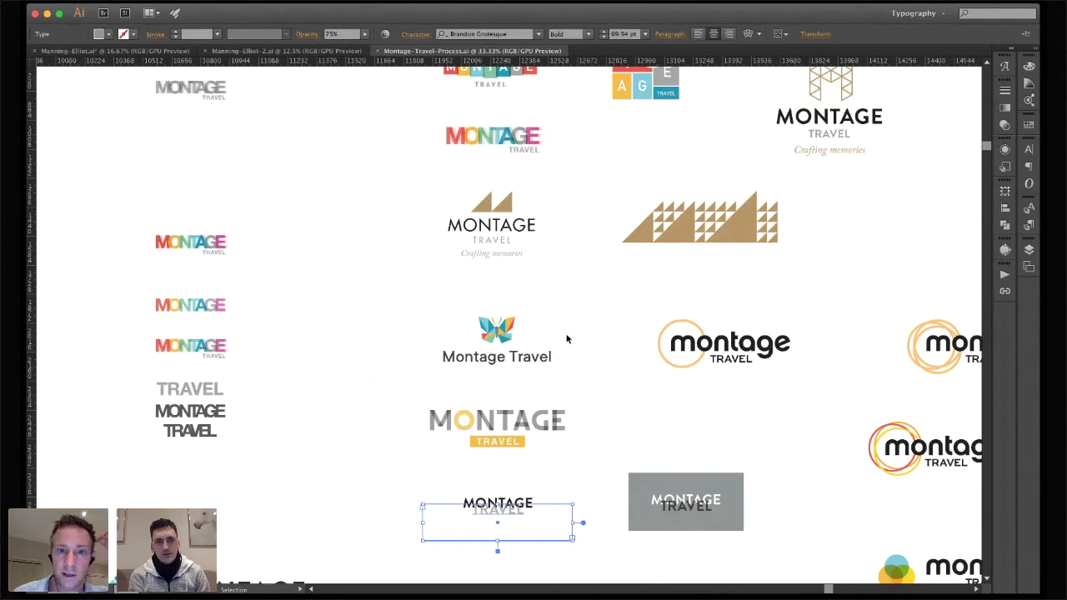
pyautogui.click(566, 340)
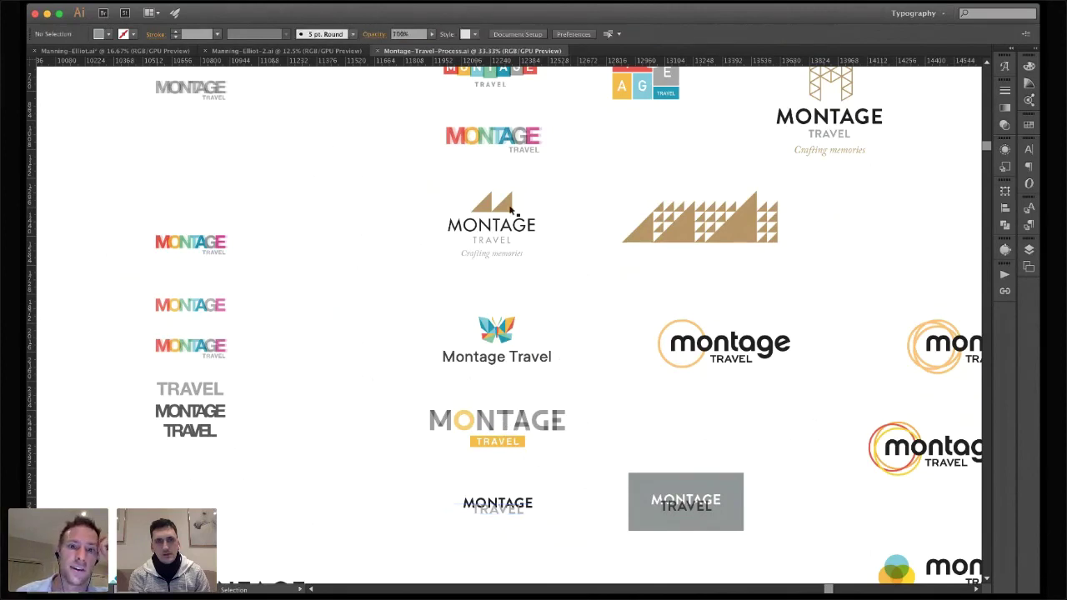
# Try enlarging the twin gold triangles above the MONTAGE TRAVEL wordmark, then undo the resize
pyautogui.click(477, 202)
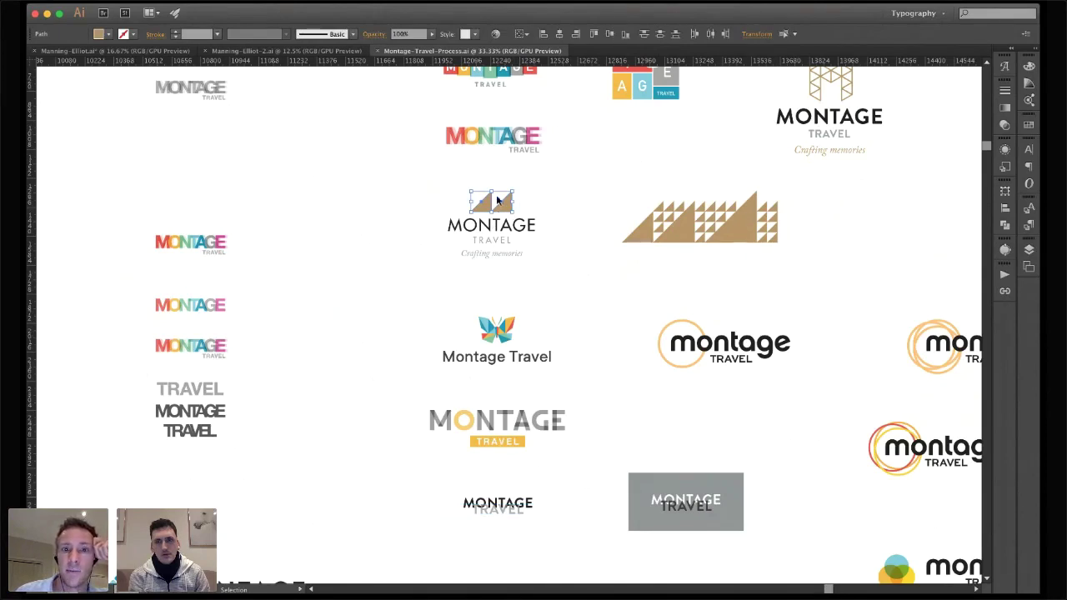
pyautogui.moveTo(495, 188); pyautogui.dragTo(562, 192)
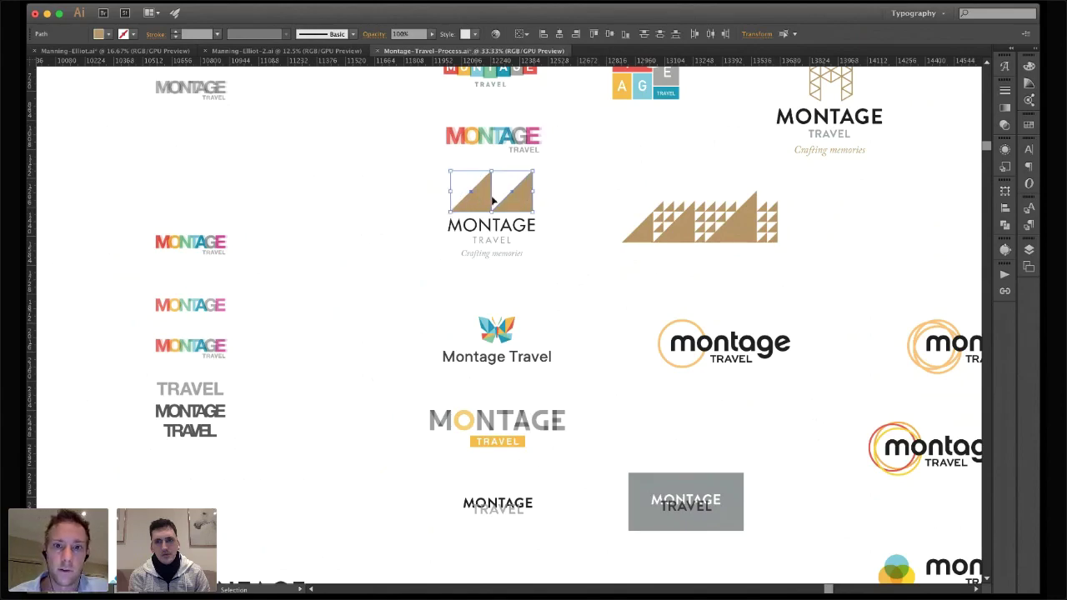
pyautogui.click(558, 201)
pyautogui.hotkey('ctrl', 'z')
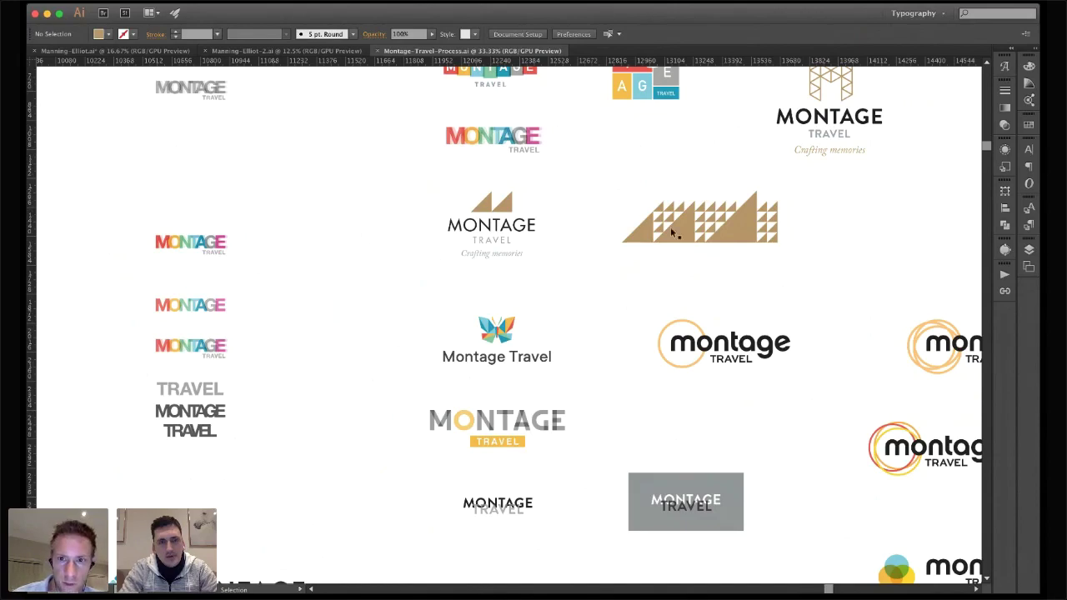
# Examine the coloured tile and overlapping-letter concepts, select the MONTAGE block logo with the central O circle, and deselect it
pyautogui.scroll(1, 673, 226)
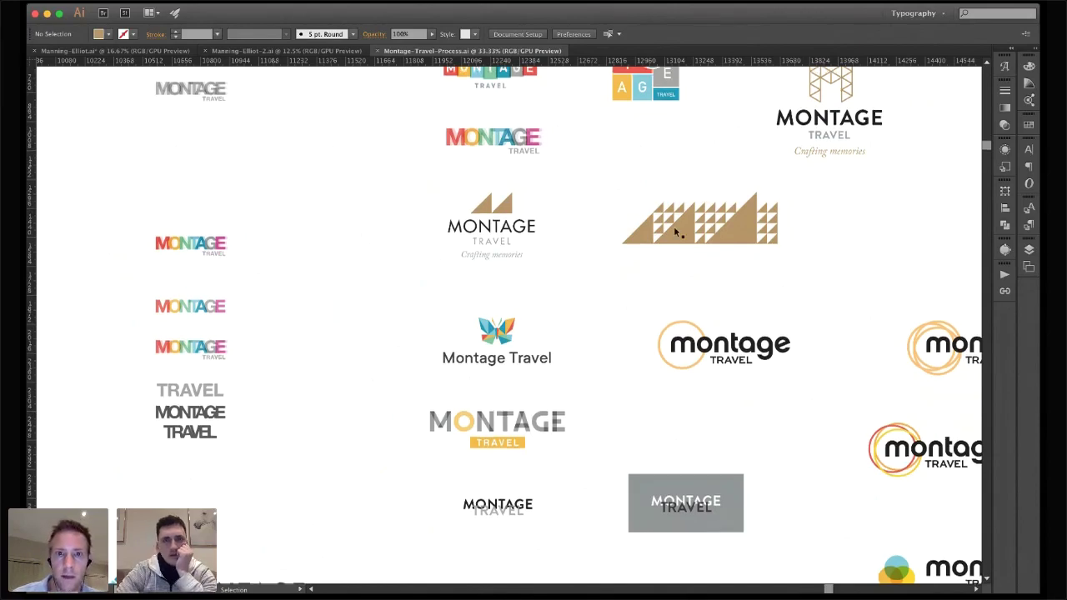
pyautogui.scroll(5, 674, 226)
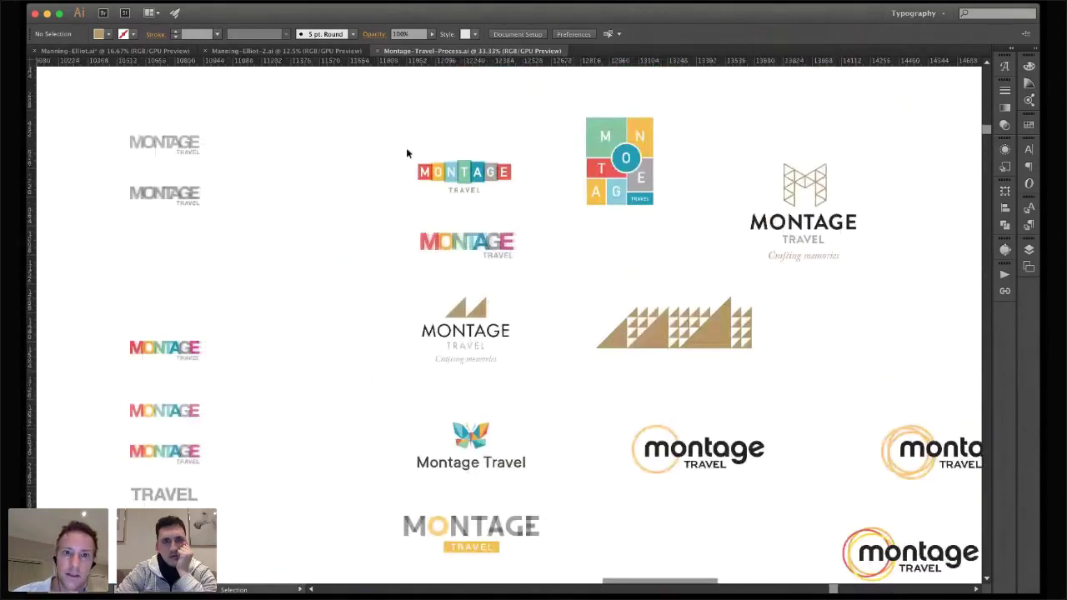
pyautogui.moveTo(444, 125); pyautogui.dragTo(444, 127)
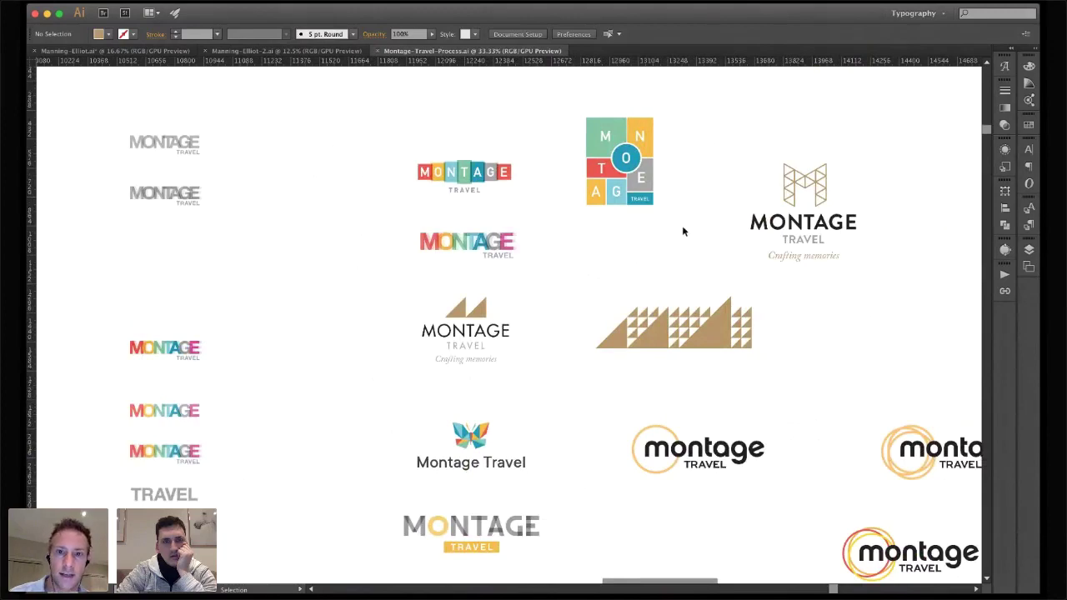
pyautogui.moveTo(683, 231); pyautogui.dragTo(585, 103)
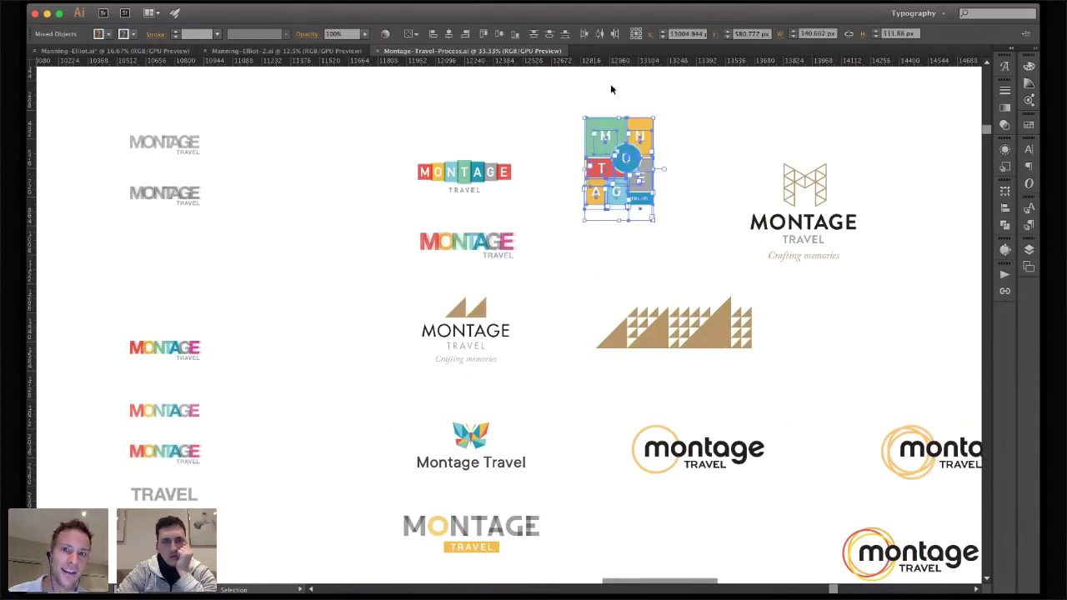
pyautogui.click(610, 83)
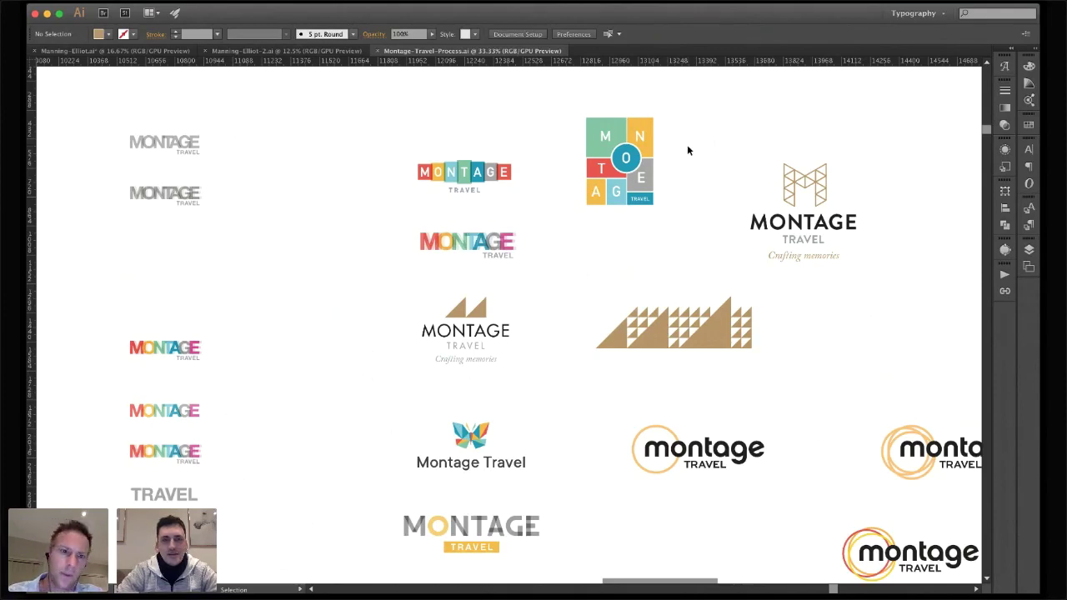
# Survey the Montage Travel concepts at 12.5%, from the butterfly lockups down to the early tile and reference images
pyautogui.press('super+minus')
pyautogui.press('super+minus')
pyautogui.press('super+minus')
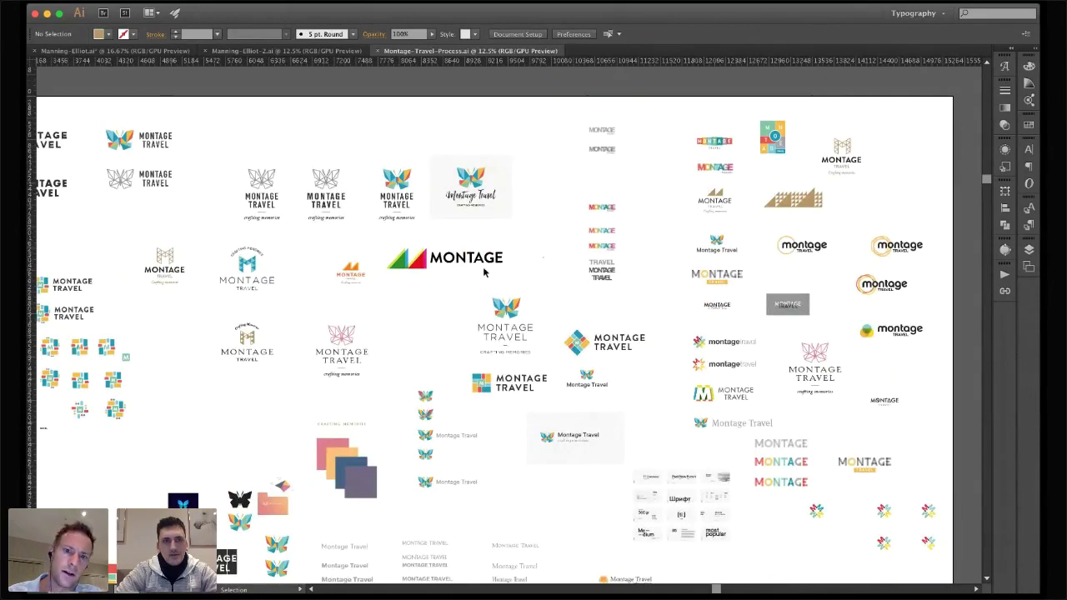
pyautogui.hscroll(-1, 471, 279)
pyautogui.hscroll(-8, 459, 286)
pyautogui.scroll(-5, 459, 286)
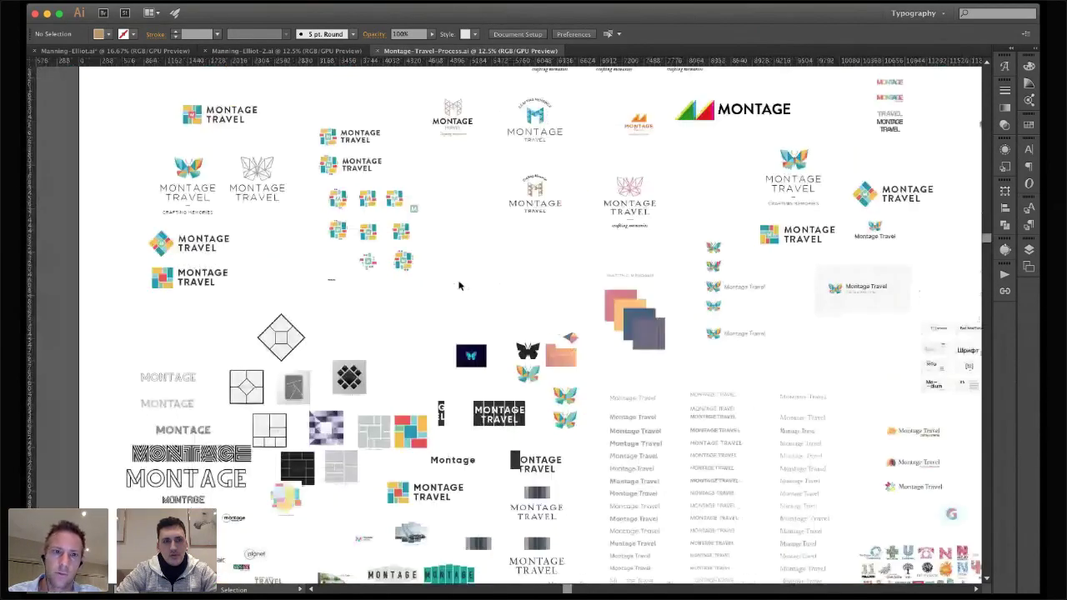
pyautogui.scroll(-4, 459, 286)
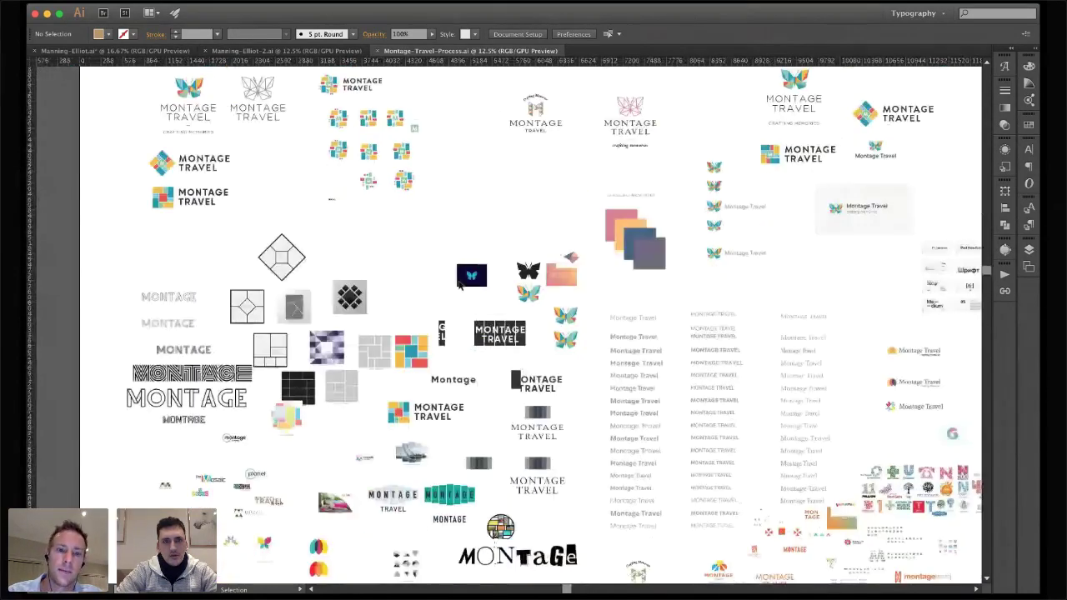
pyautogui.scroll(-10, 458, 286)
pyautogui.hscroll(-1, 459, 286)
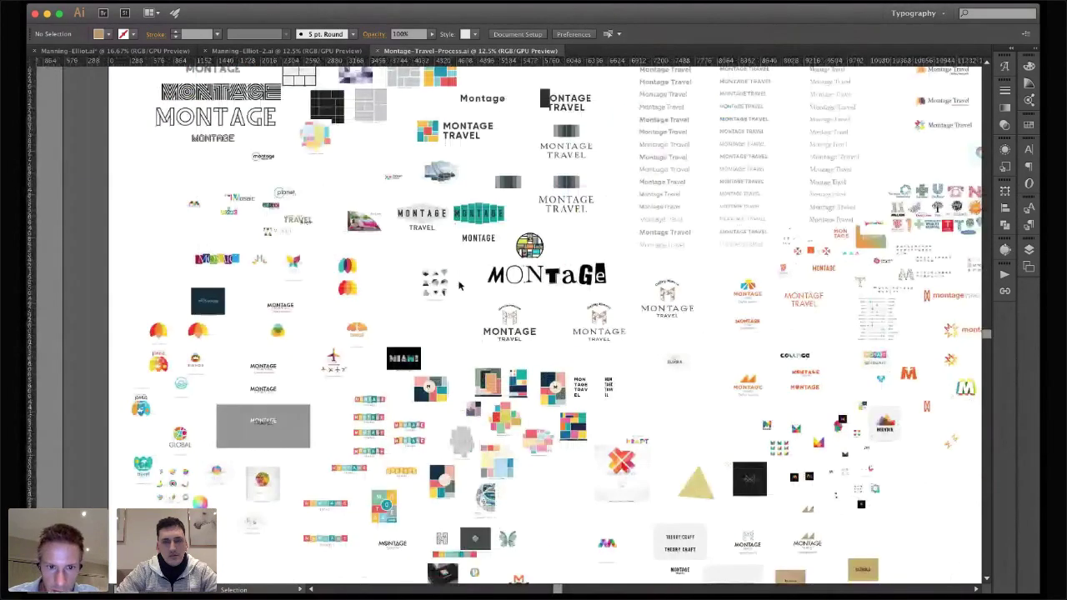
# Examine the colour-block reference images around the Montage tile trials at 33.33%
pyautogui.scroll(-1, 459, 286)
pyautogui.scroll(2, 458, 286)
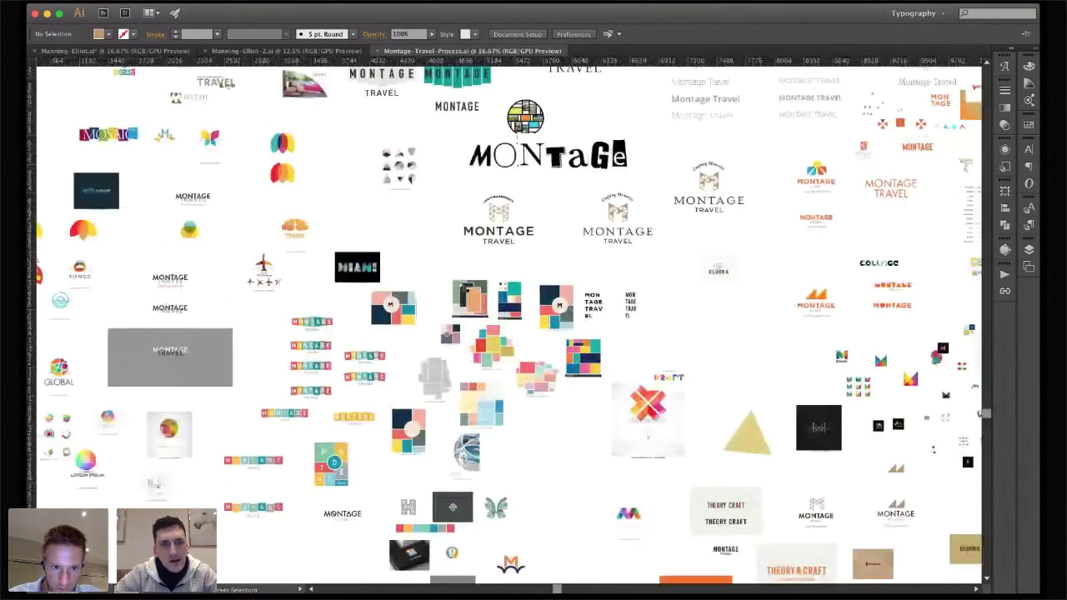
pyautogui.scroll(1, 461, 286)
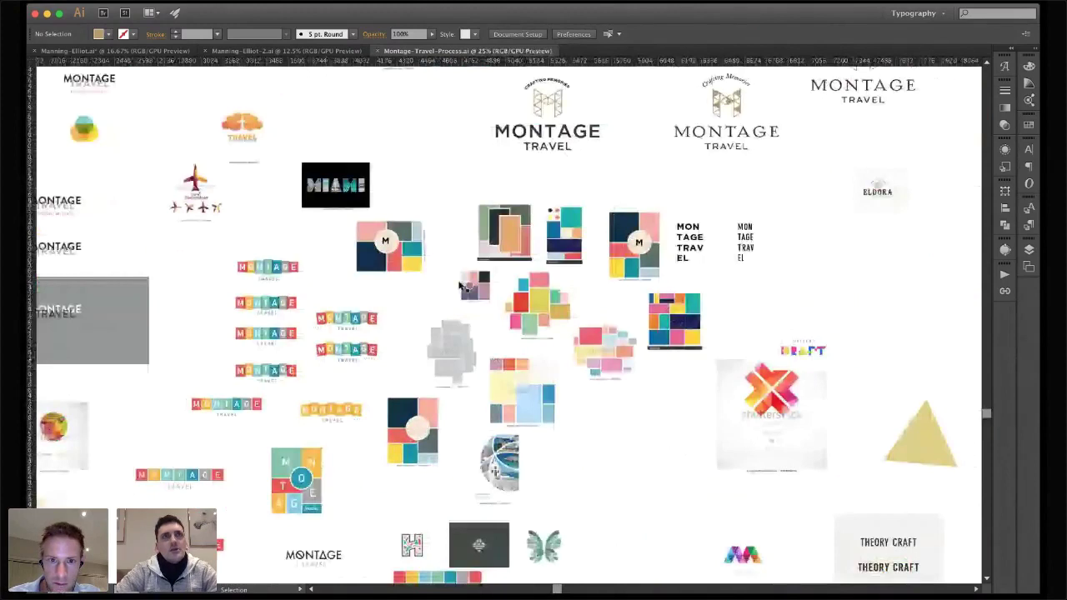
pyautogui.scroll(-2, 461, 286)
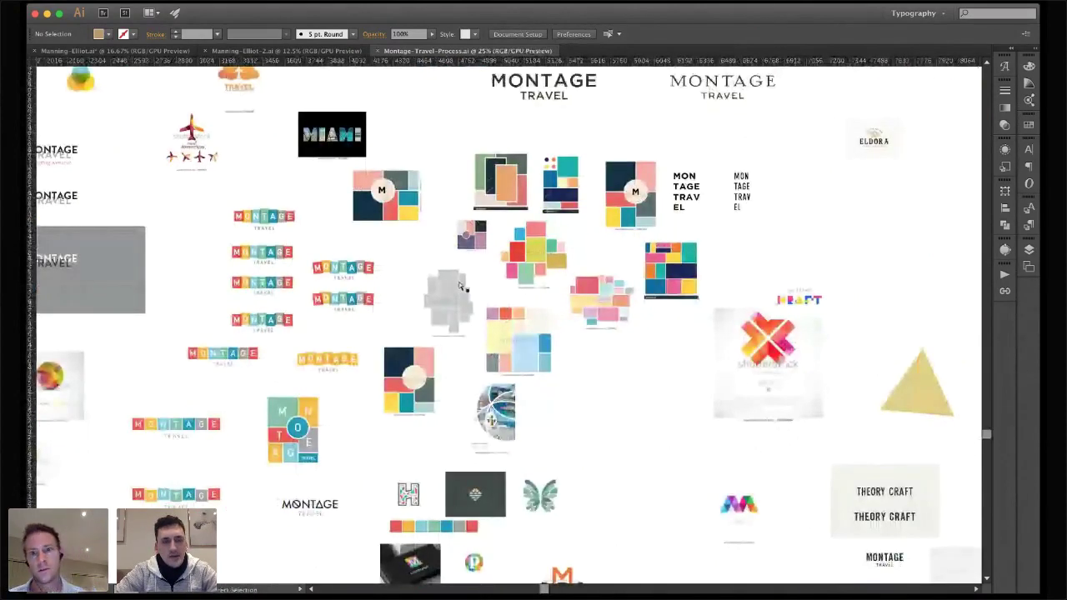
pyautogui.press('super+equal')
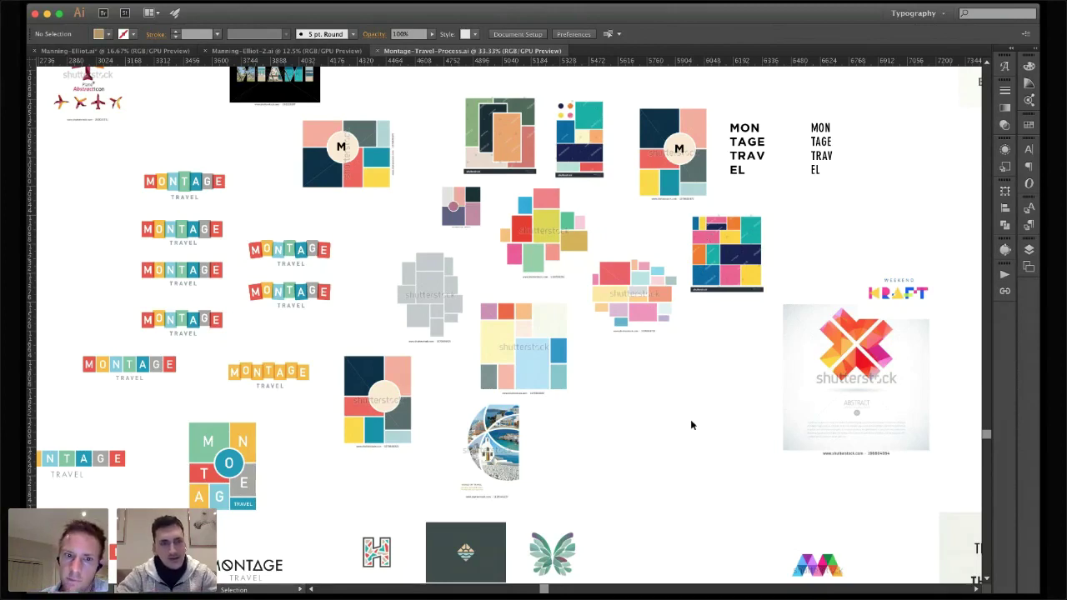
# Compare the coloured-tile MONTAGE wordmark variations with the stacked block logo and its colour-block references
pyautogui.hscroll(-2, 690, 426)
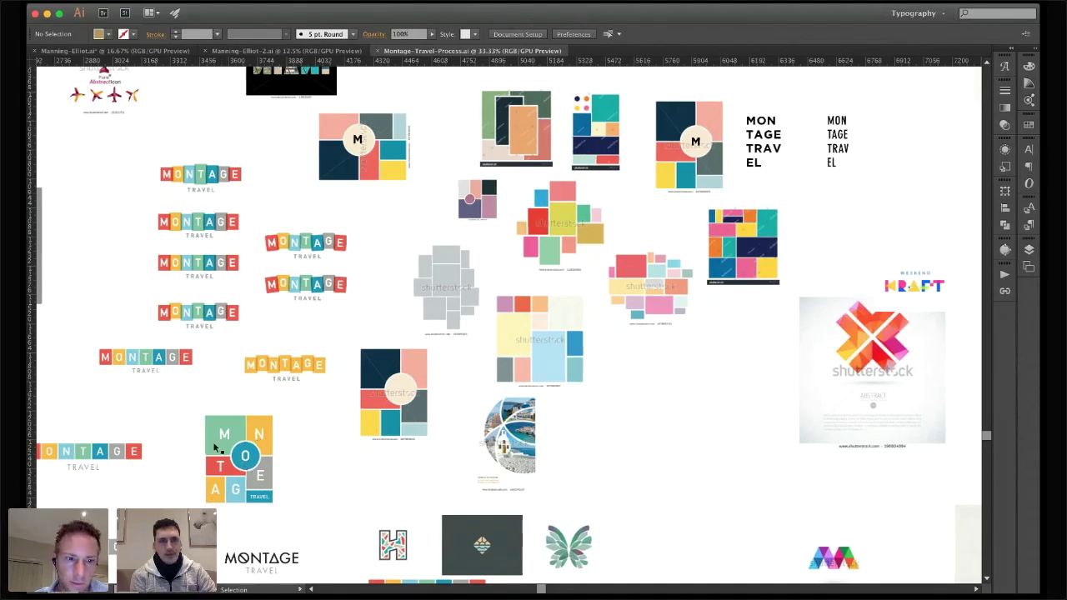
pyautogui.hscroll(-5, 216, 448)
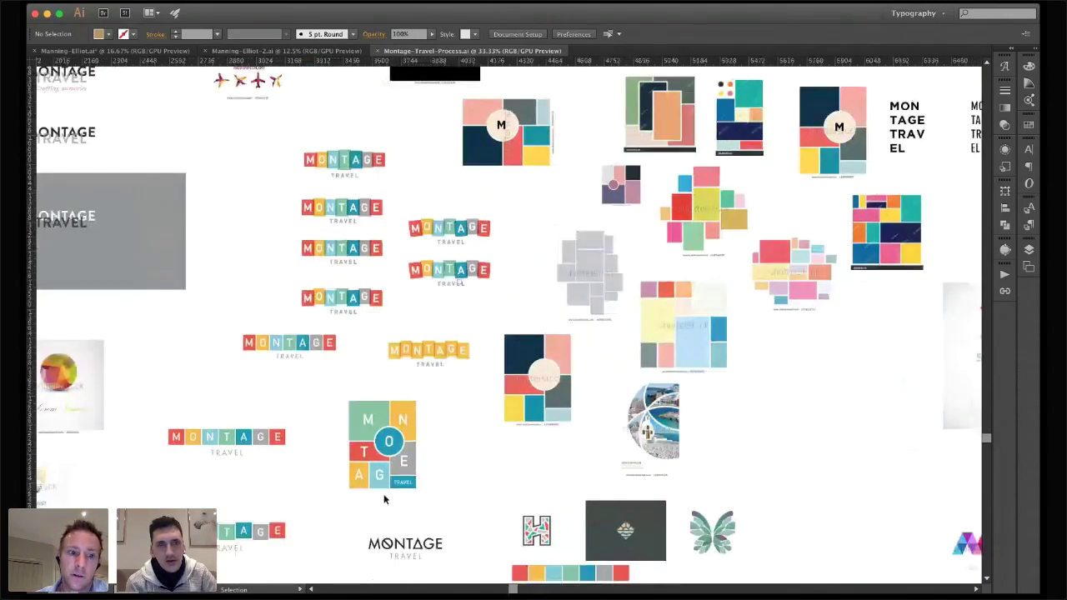
pyautogui.moveTo(148, 410); pyautogui.dragTo(284, 464)
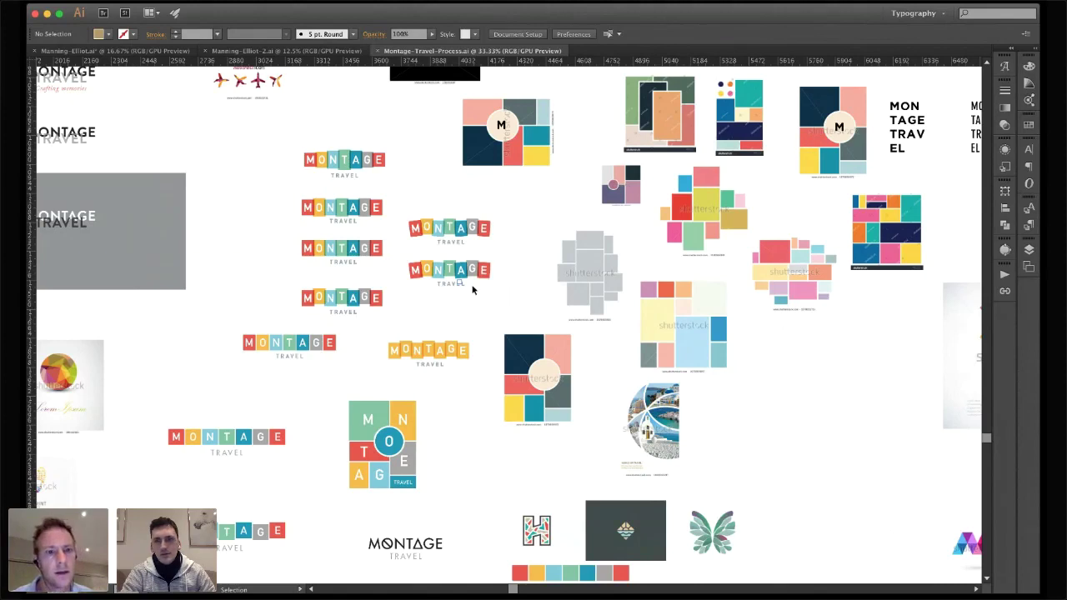
pyautogui.hscroll(-1, 472, 289)
pyautogui.scroll(1, 472, 290)
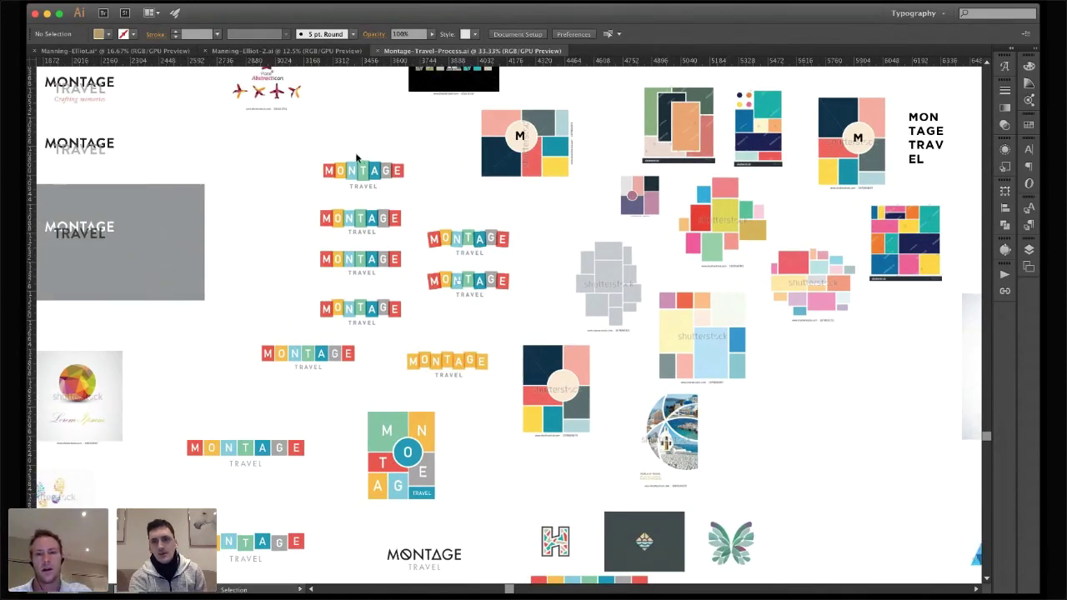
pyautogui.scroll(-3, 356, 158)
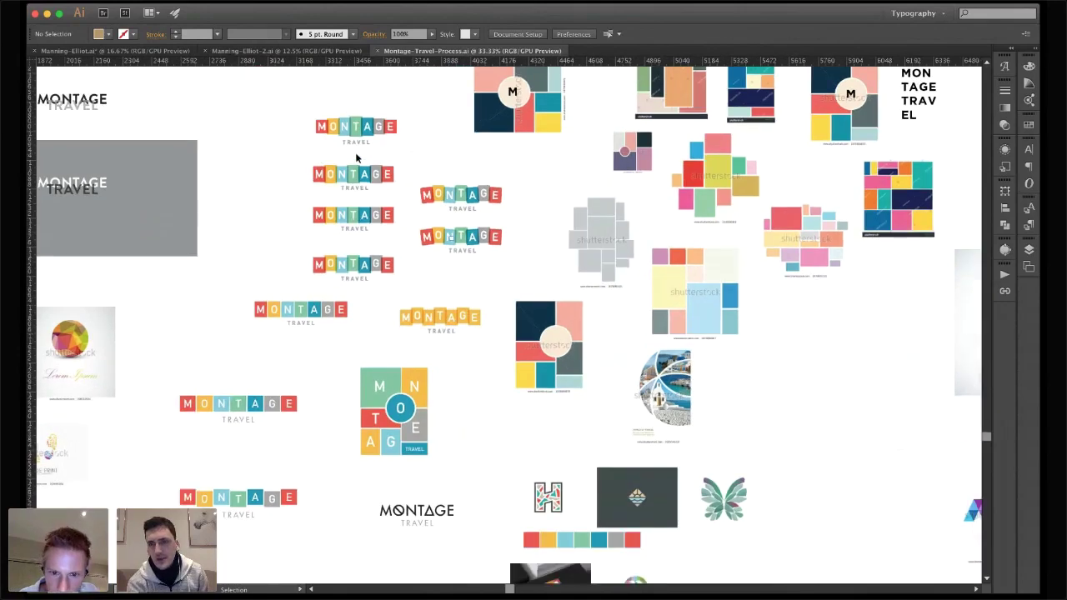
# Inspect the mosaic H, green butterfly, bridge M and mountain-line reference images below the tile wordmarks
pyautogui.scroll(-4, 356, 157)
pyautogui.hscroll(4, 356, 157)
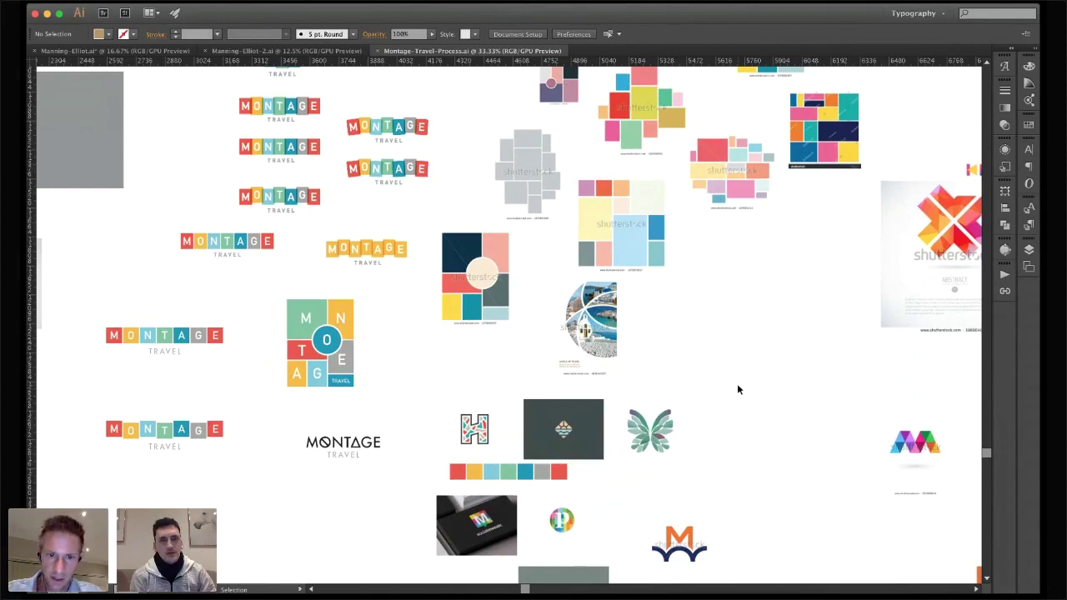
pyautogui.scroll(-5, 737, 390)
pyautogui.hscroll(4, 737, 389)
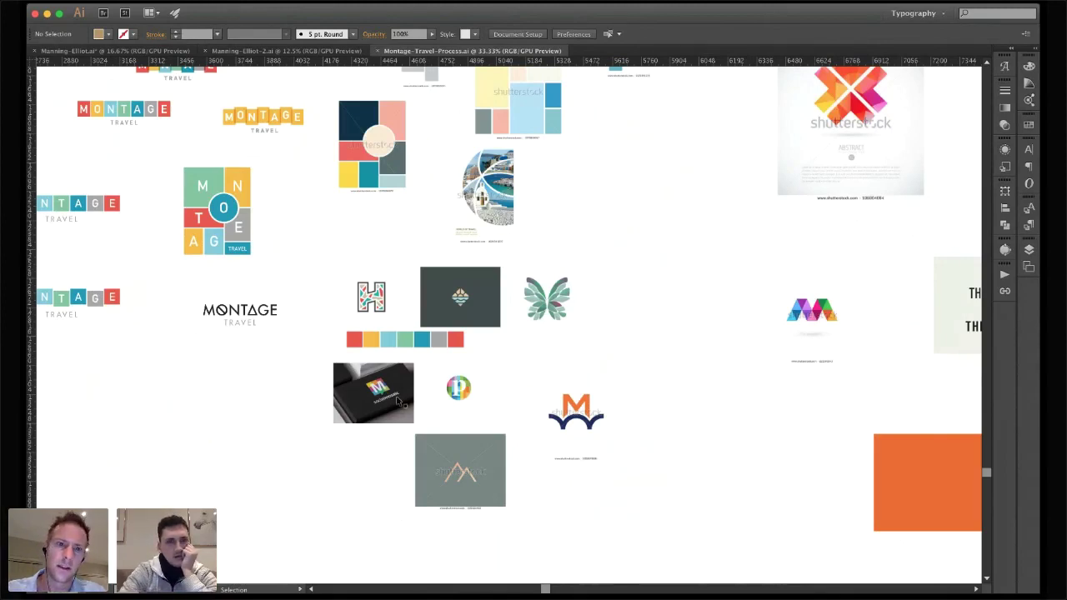
pyautogui.press('super+minus')
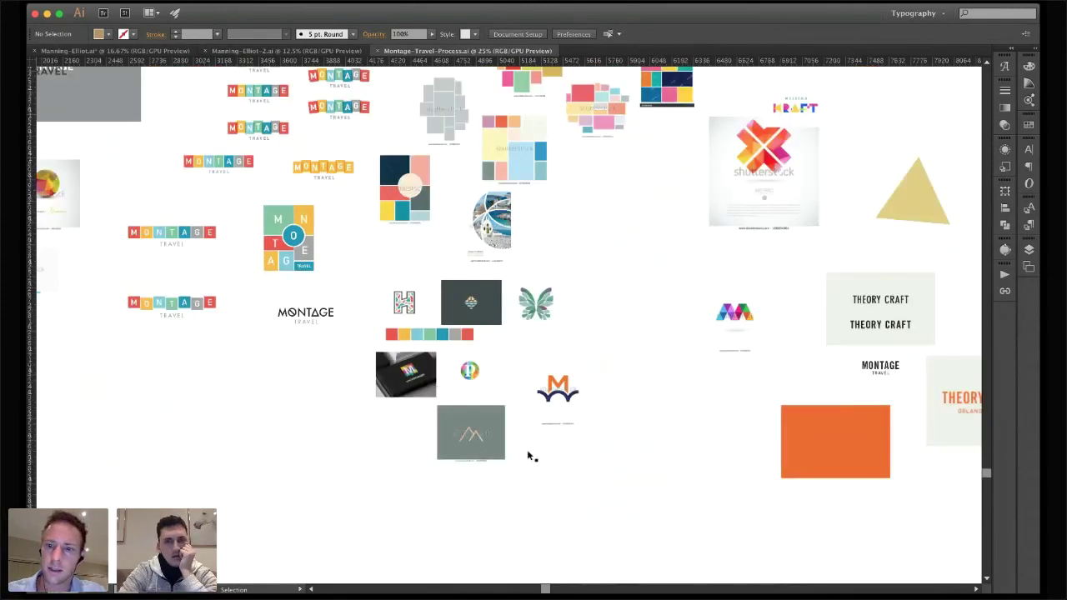
# Examine the Theory & Craft, balboa and Eldora references beside the gold triangle logos and pattern at 50%
pyautogui.hscroll(10, 718, 433)
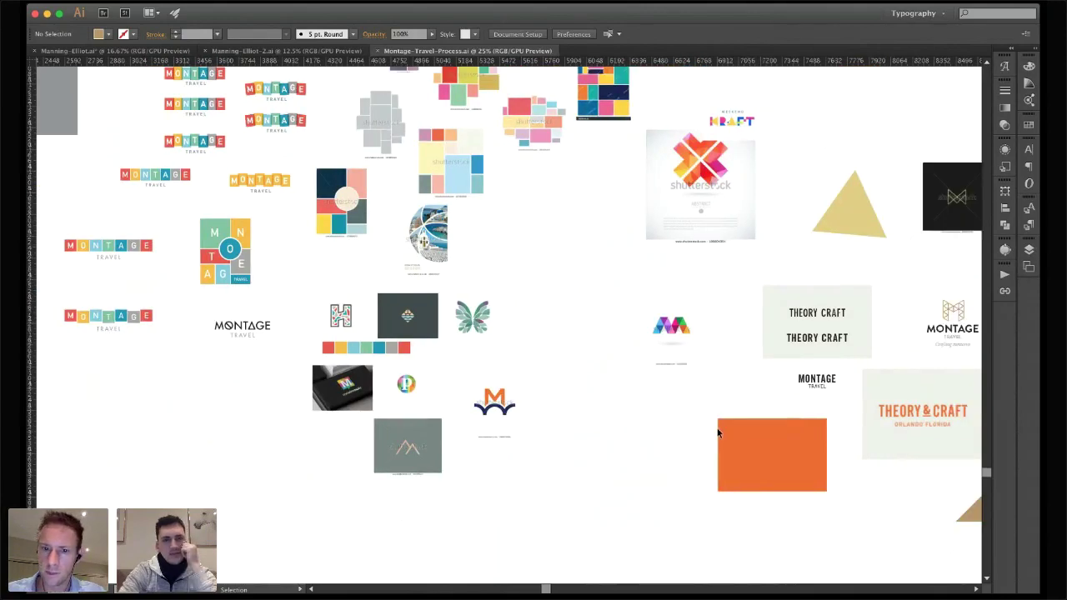
pyautogui.hscroll(3, 745, 463)
pyautogui.hscroll(7, 745, 463)
pyautogui.scroll(-3, 745, 463)
pyautogui.hscroll(1, 747, 464)
pyautogui.scroll(-1, 747, 463)
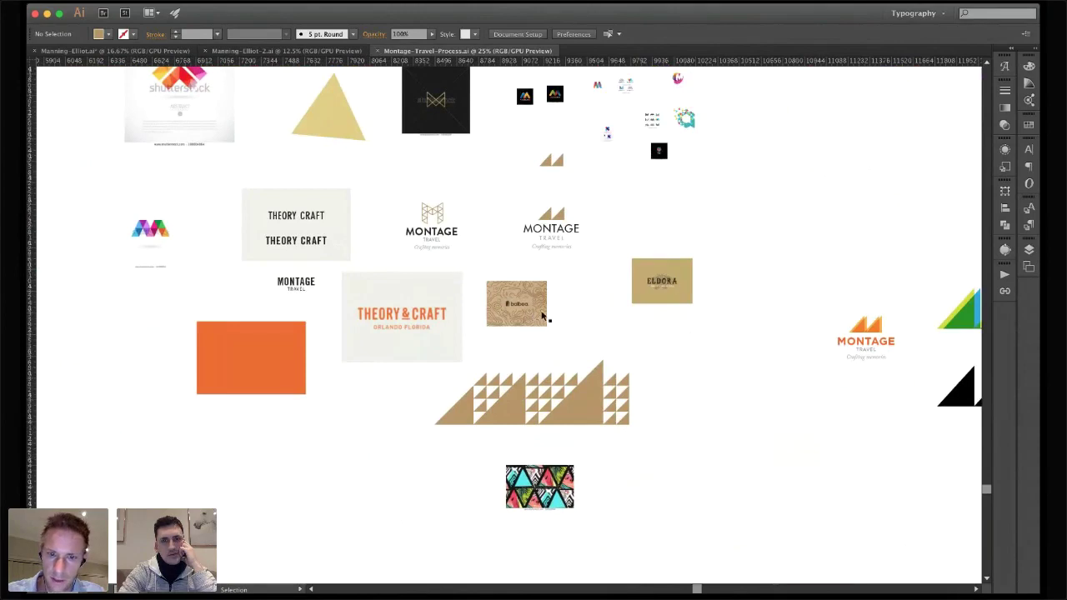
pyautogui.press('a')
pyautogui.press('super+equal')
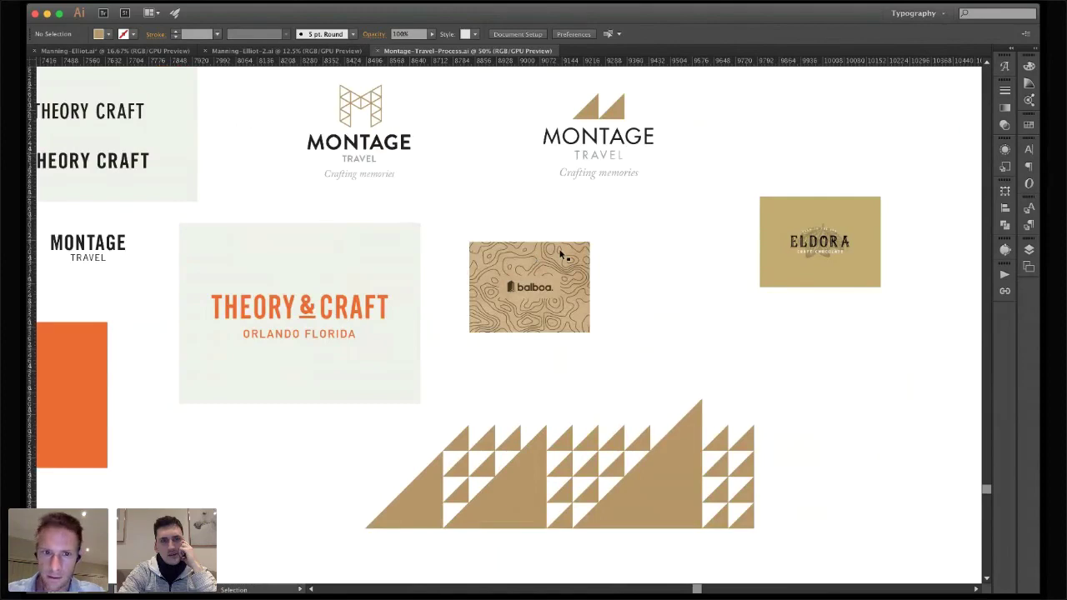
# Survey the whole process sheet again from the triangle marks back across the early references to the butterfly and tile concepts
pyautogui.press('super+minus')
pyautogui.press('super+minus')
pyautogui.press('super+minus')
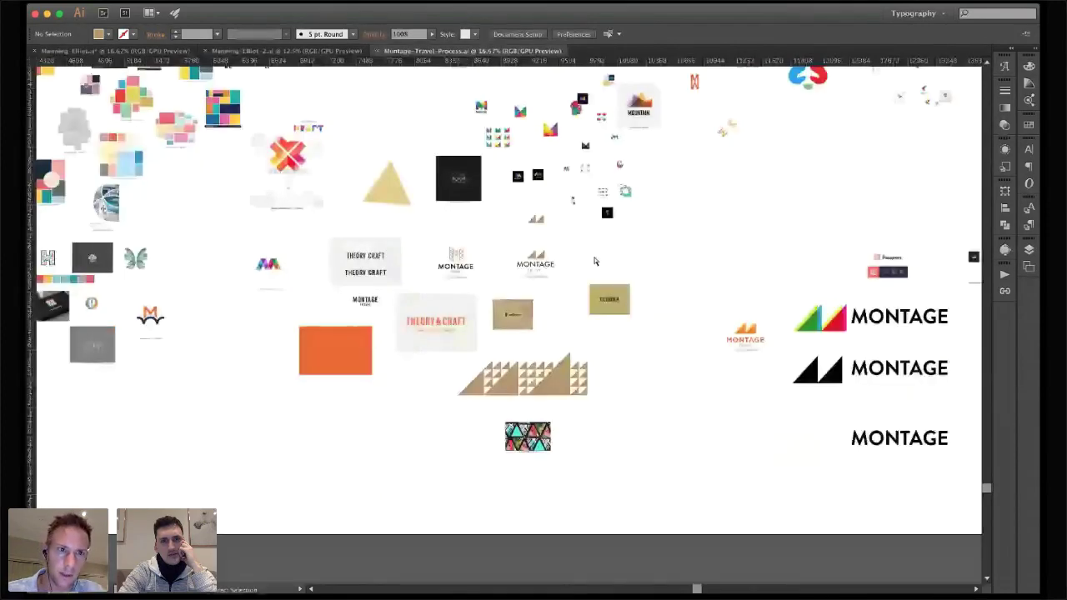
pyautogui.hscroll(-10, 595, 261)
pyautogui.scroll(3, 594, 261)
pyautogui.hscroll(-9, 595, 261)
pyautogui.scroll(8, 594, 261)
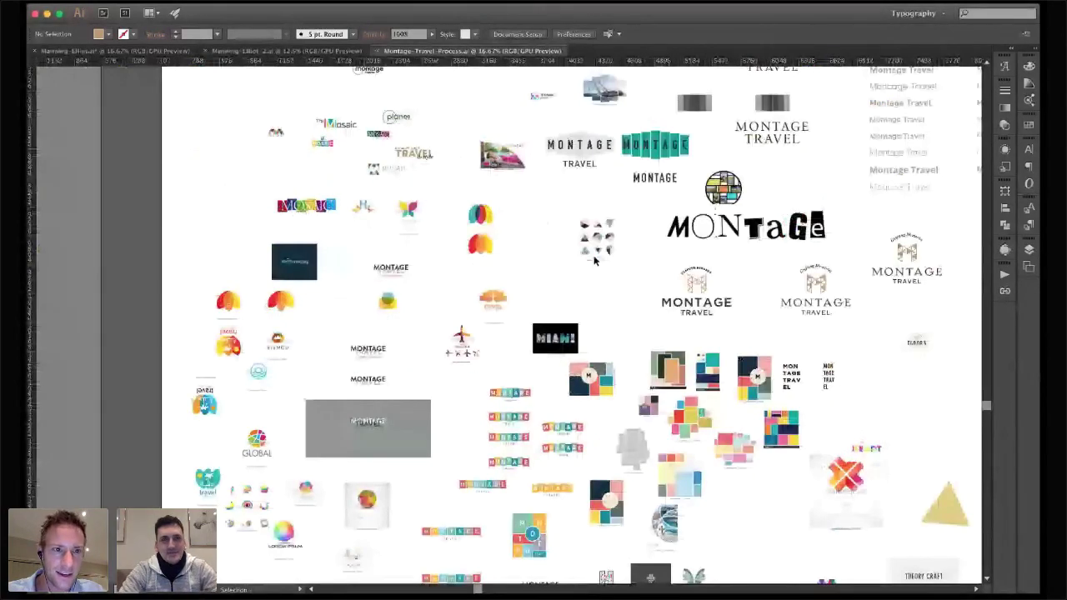
pyautogui.press('super+minus')
pyautogui.scroll(3, 595, 261)
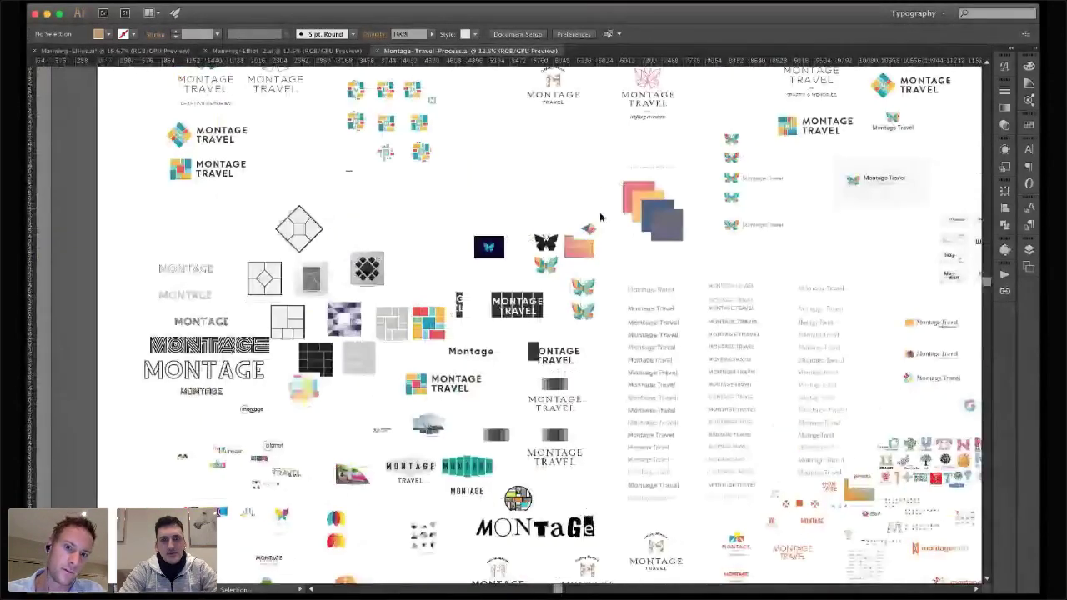
# Examine the M tile icon variations and the two MONTAGE TRAVEL lockups above them at 33.33%
pyautogui.press('super+equal')
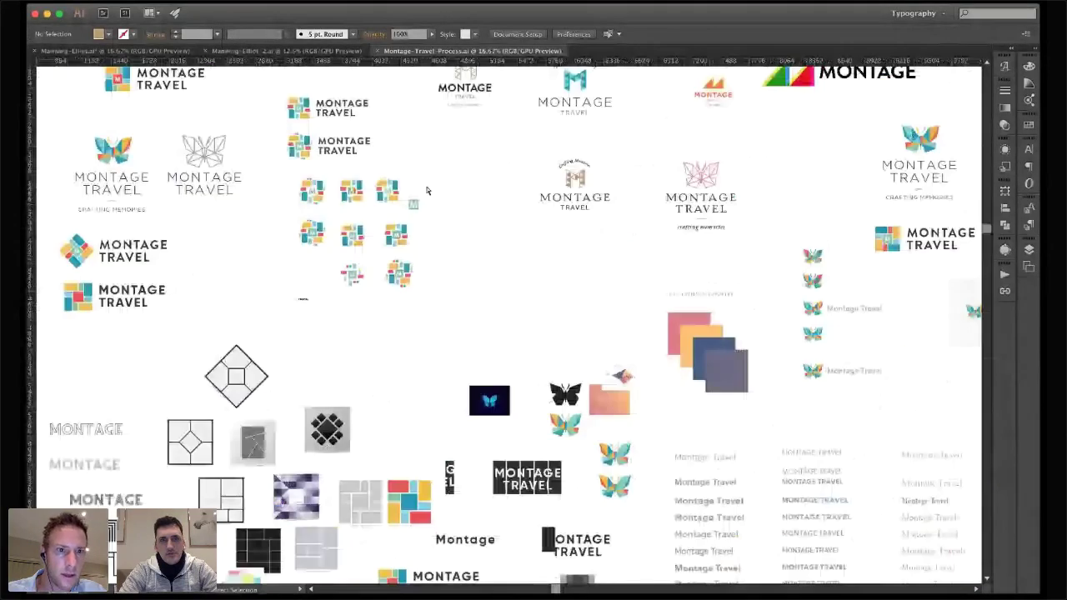
pyautogui.press('super+equal')
pyautogui.scroll(1, 426, 190)
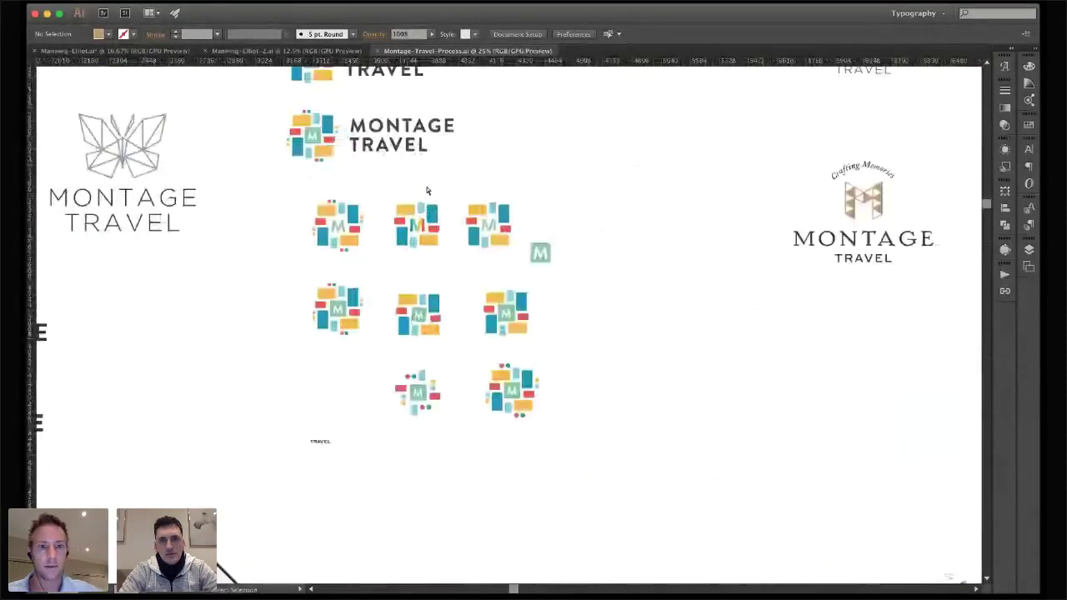
pyautogui.scroll(3, 522, 358)
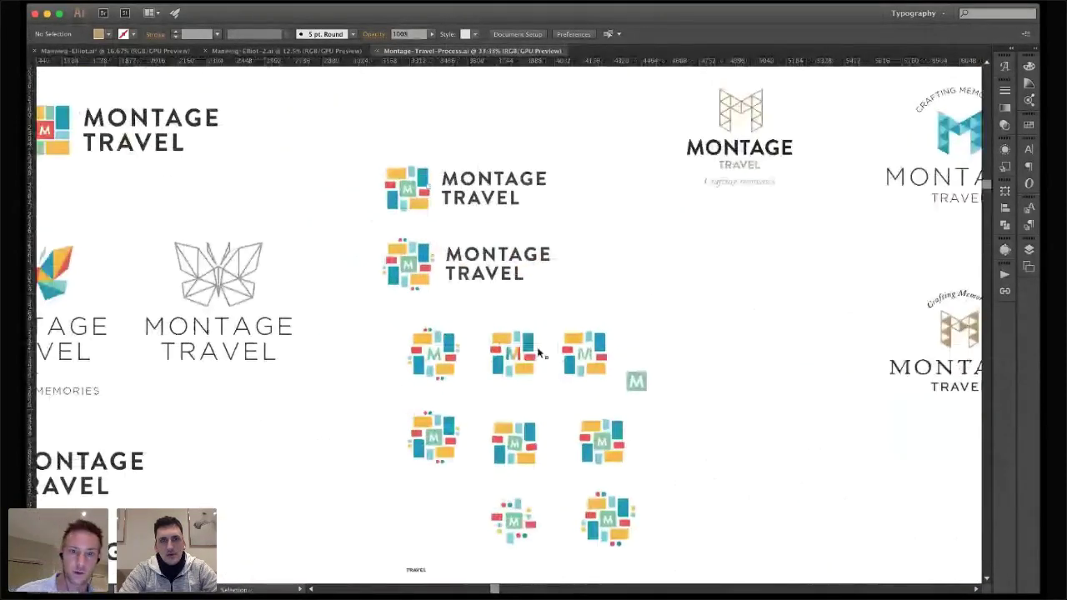
pyautogui.scroll(-1, 662, 336)
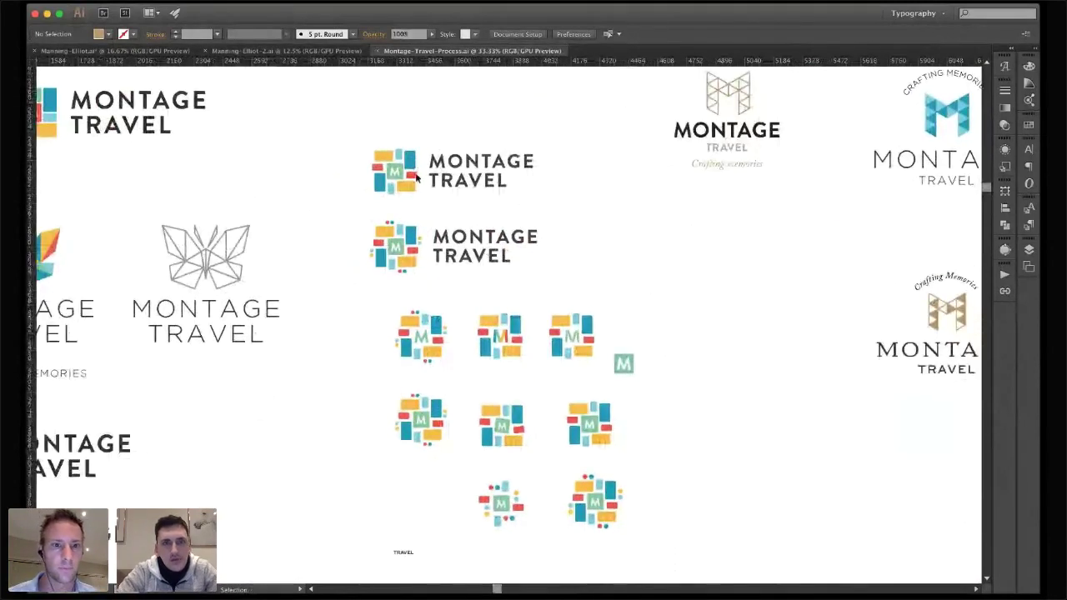
pyautogui.moveTo(349, 142)
pyautogui.mouseDown()
pyautogui.moveTo(456, 162)
pyautogui.moveTo(359, 126)
pyautogui.mouseUp()
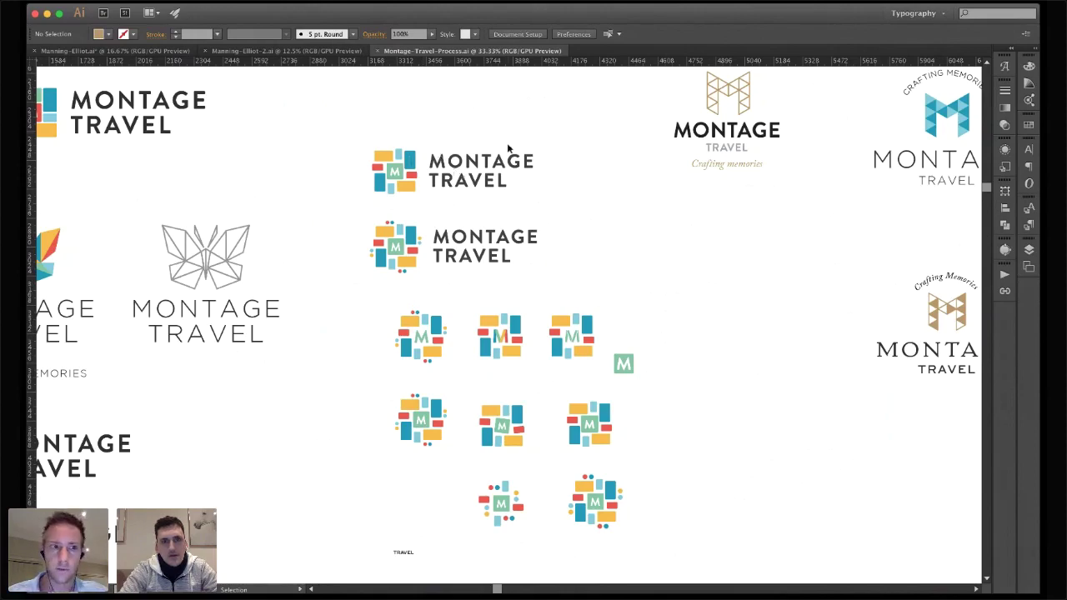
# Compare the M tile variations with the neighbouring butterfly, diamond and square lockups at 25%, then view the wider set at 16.67%
pyautogui.hscroll(-2, 508, 149)
pyautogui.scroll(1, 508, 148)
pyautogui.press('super+minus')
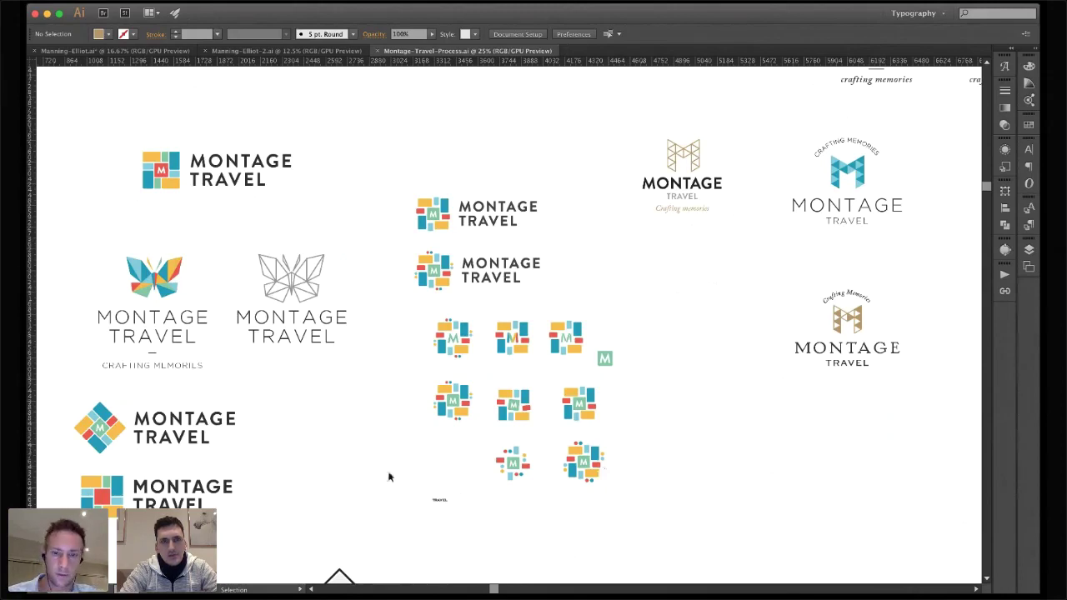
pyautogui.hscroll(-3, 388, 477)
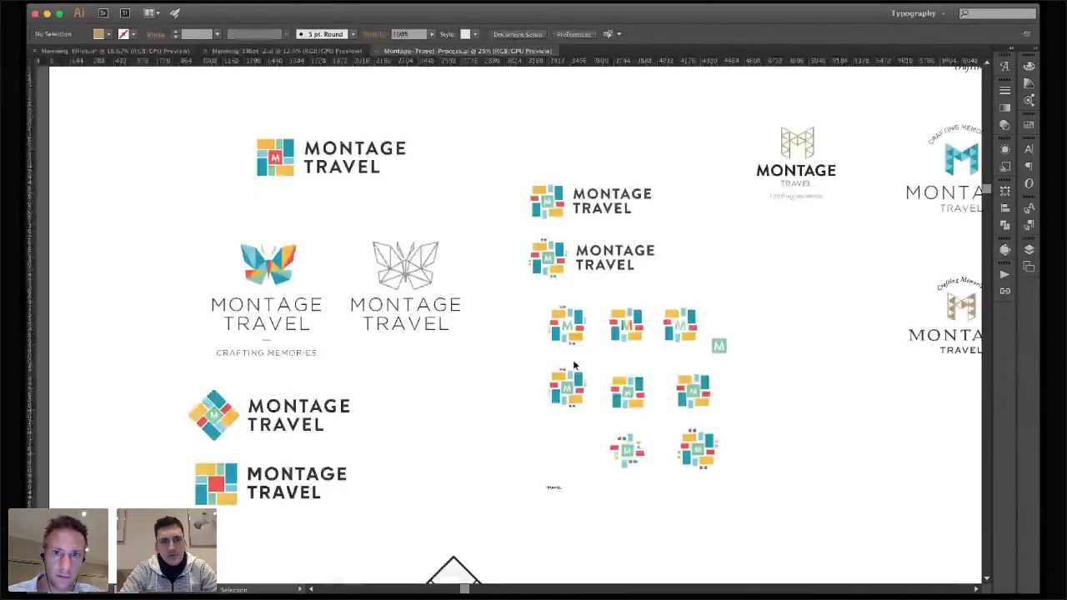
pyautogui.press('super+minus')
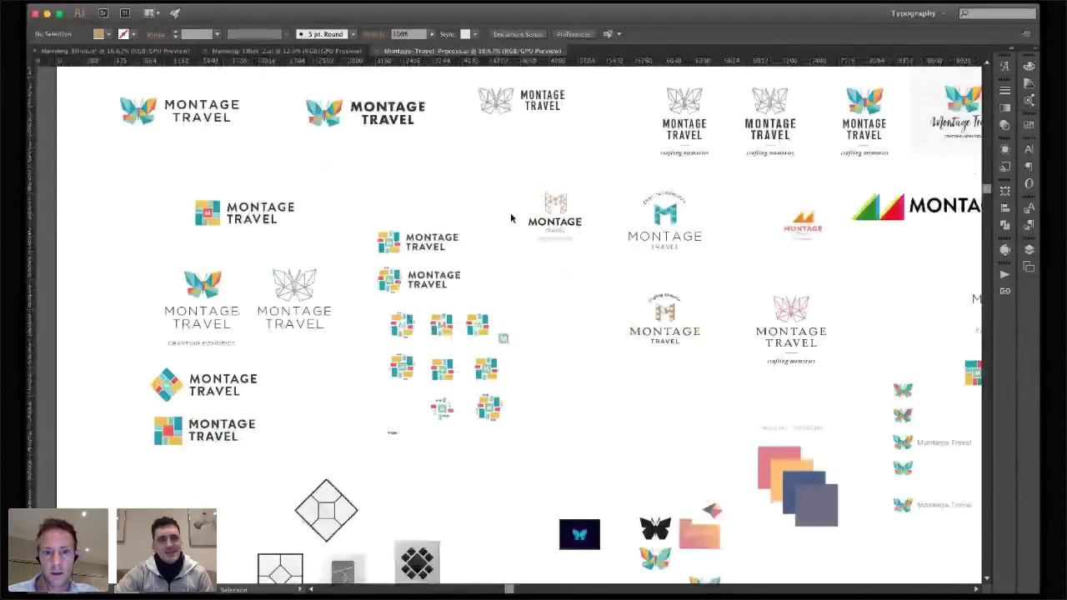
# Survey the full Montage Travel process sheet at 8.33%, from the butterfly and tile lockups down to the lower concepts
pyautogui.hscroll(1, 511, 219)
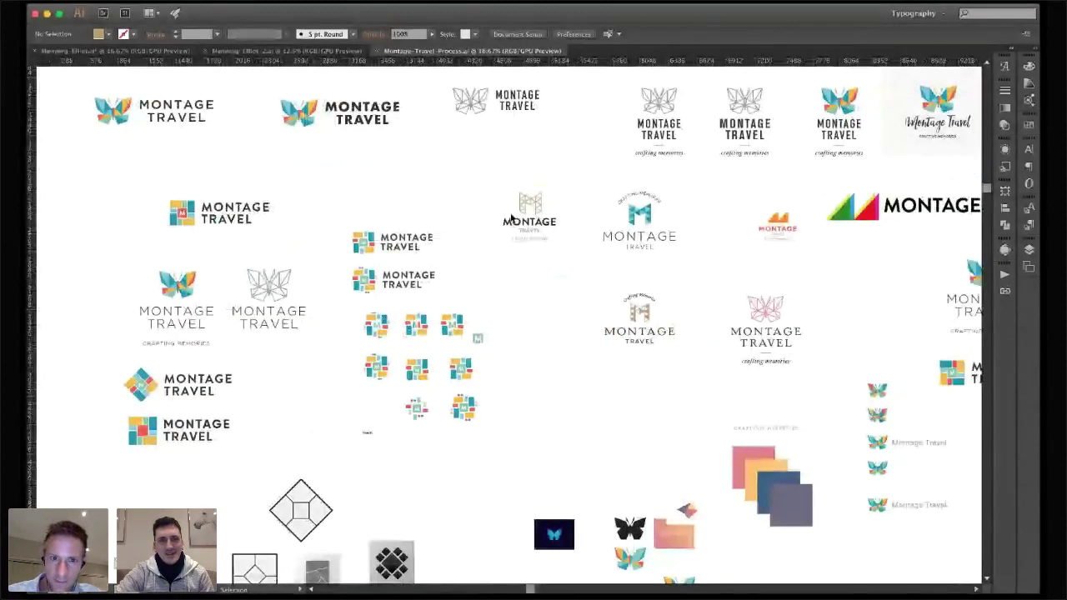
pyautogui.scroll(-2, 512, 218)
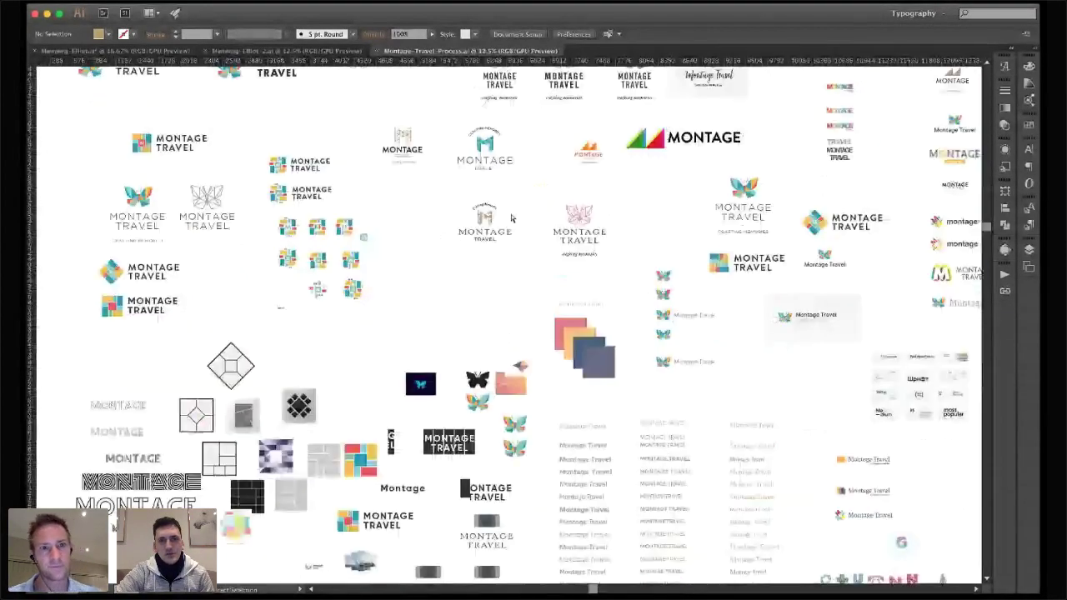
pyautogui.scroll(-2, 511, 219)
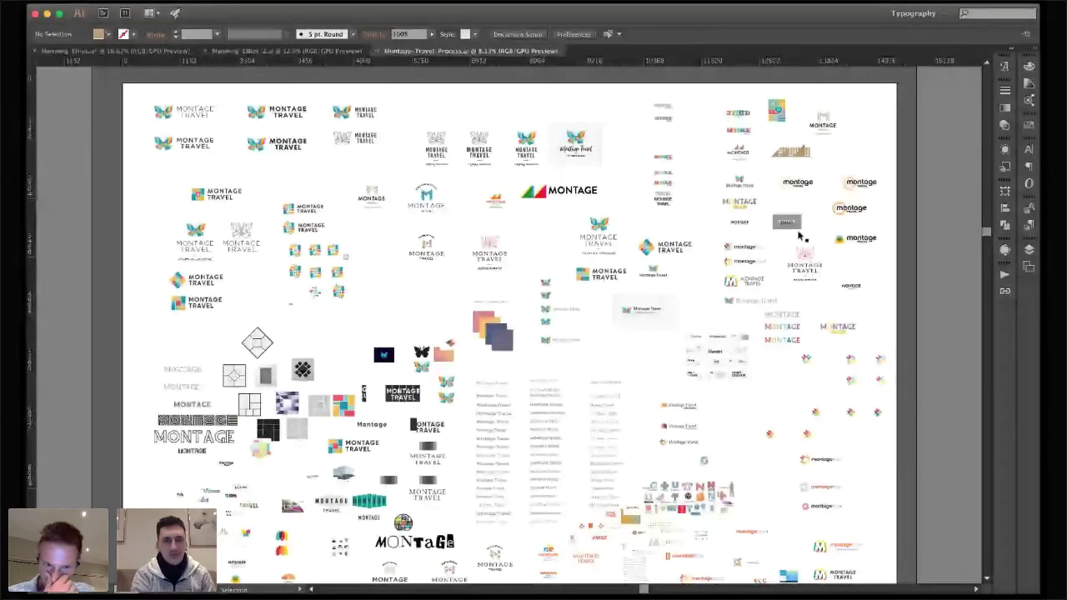
pyautogui.scroll(-2, 729, 498)
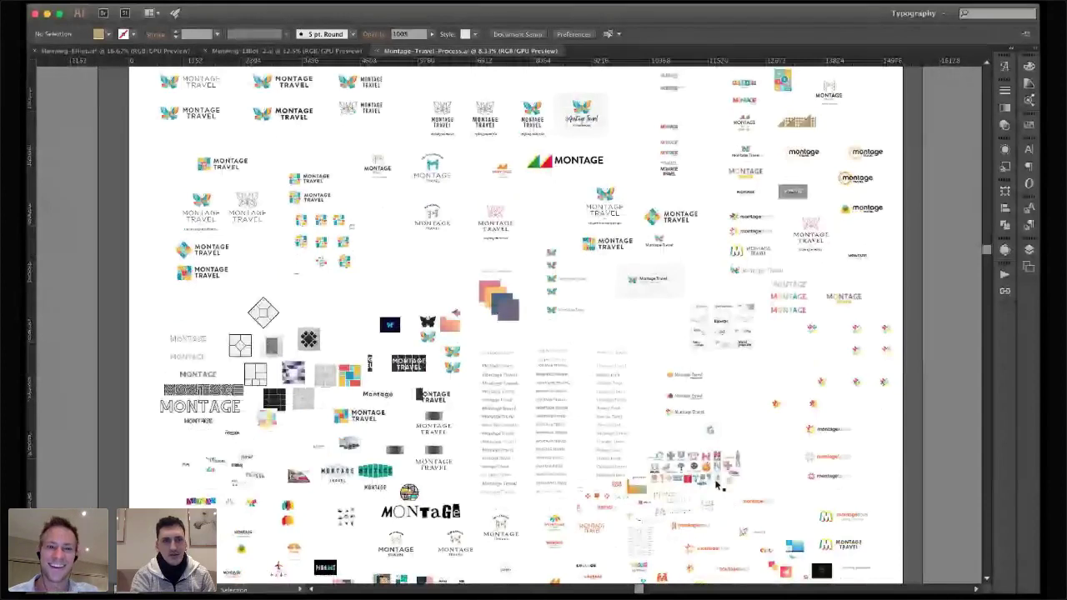
pyautogui.scroll(-2, 719, 487)
pyautogui.scroll(-2, 738, 509)
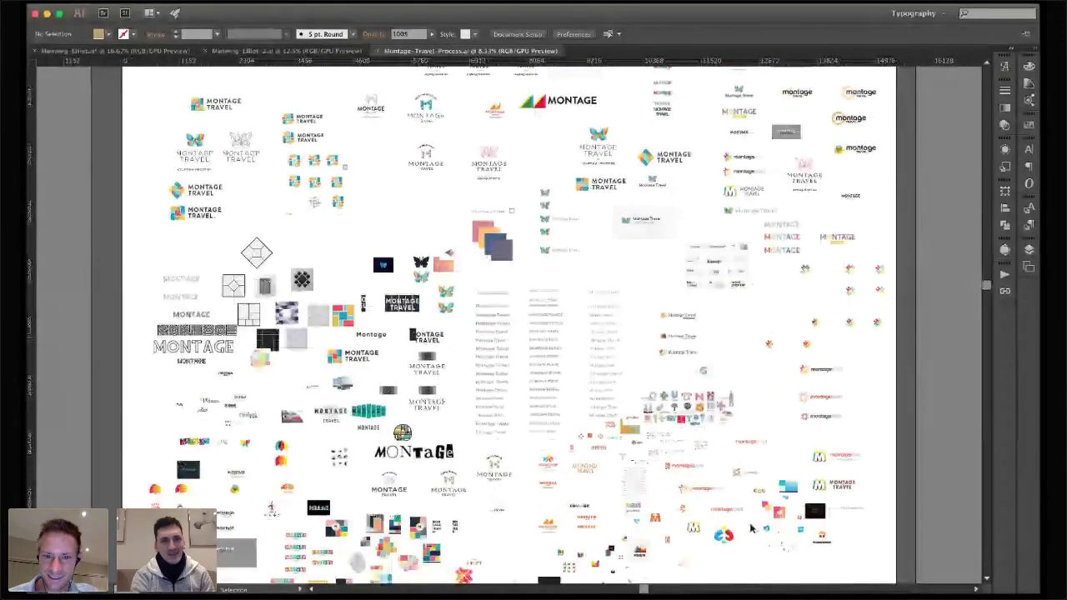
pyautogui.scroll(-3, 750, 528)
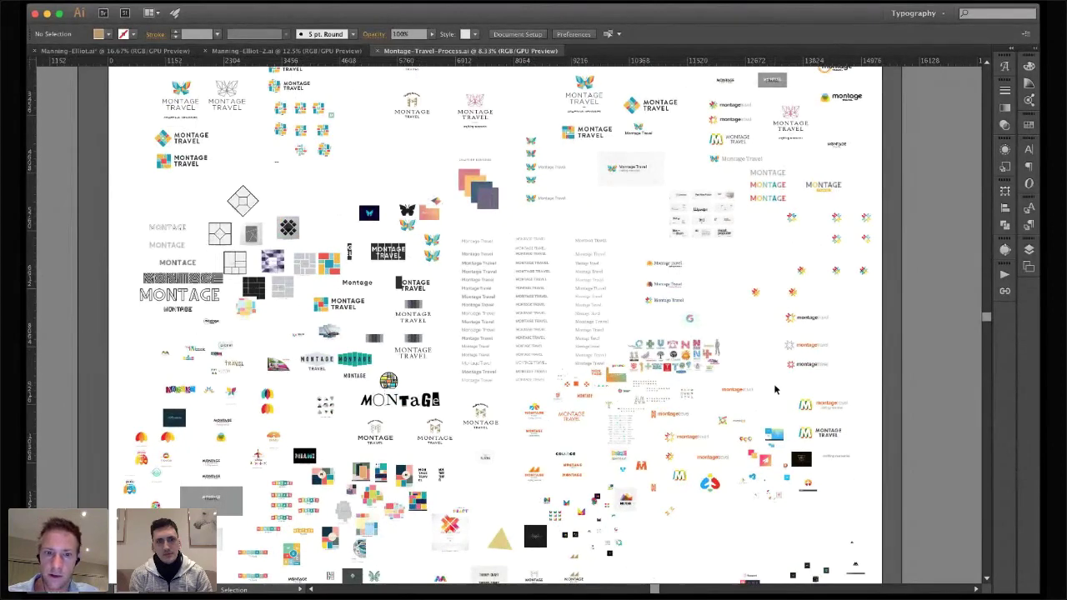
# Examine the reference logos built from small icons, such as Unilever, 11 Million and Nassau, at 50%
pyautogui.press('a')
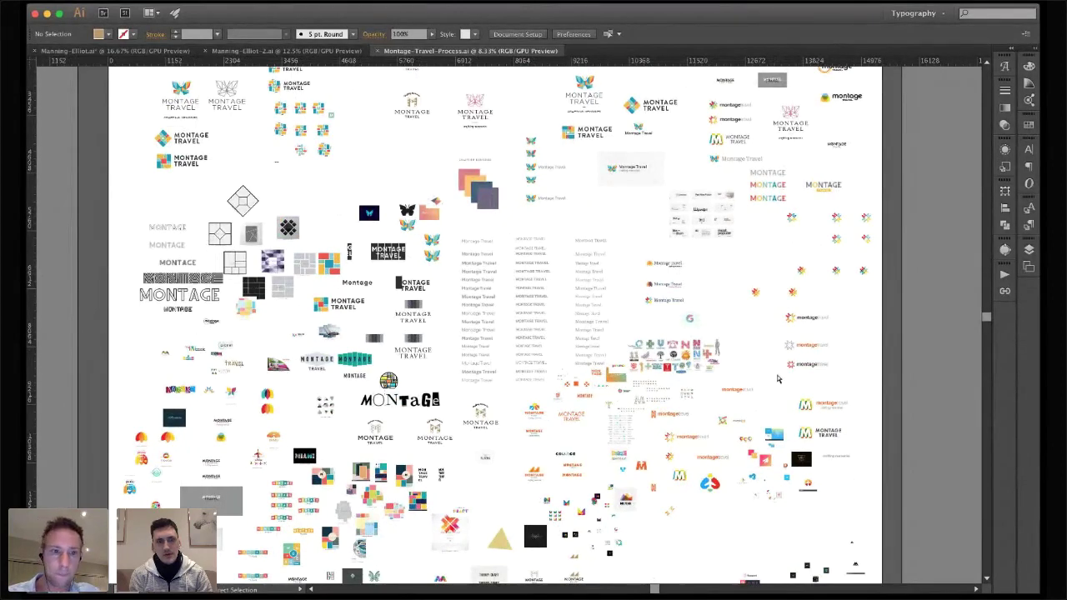
pyautogui.scroll(3, 777, 379)
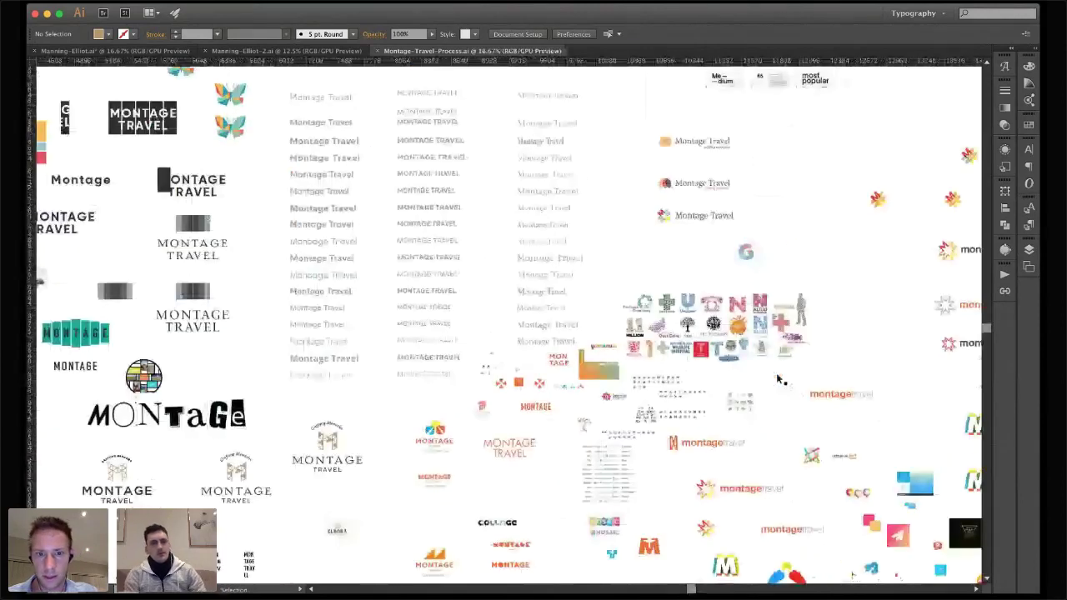
pyautogui.hscroll(3, 777, 379)
pyautogui.scroll(-1, 777, 379)
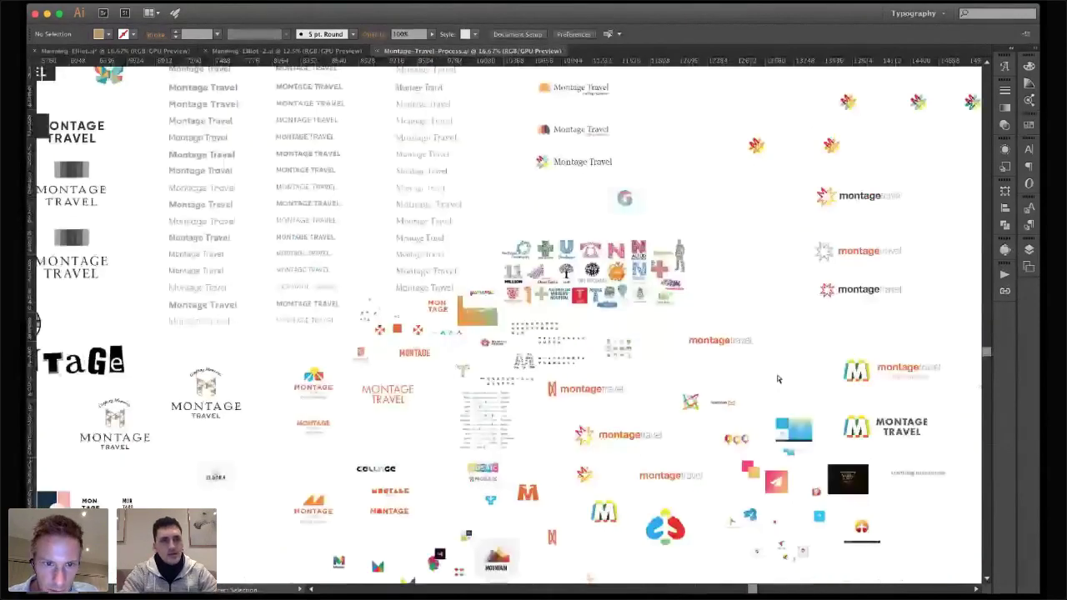
pyautogui.press('super+equal')
pyautogui.press('super+equal')
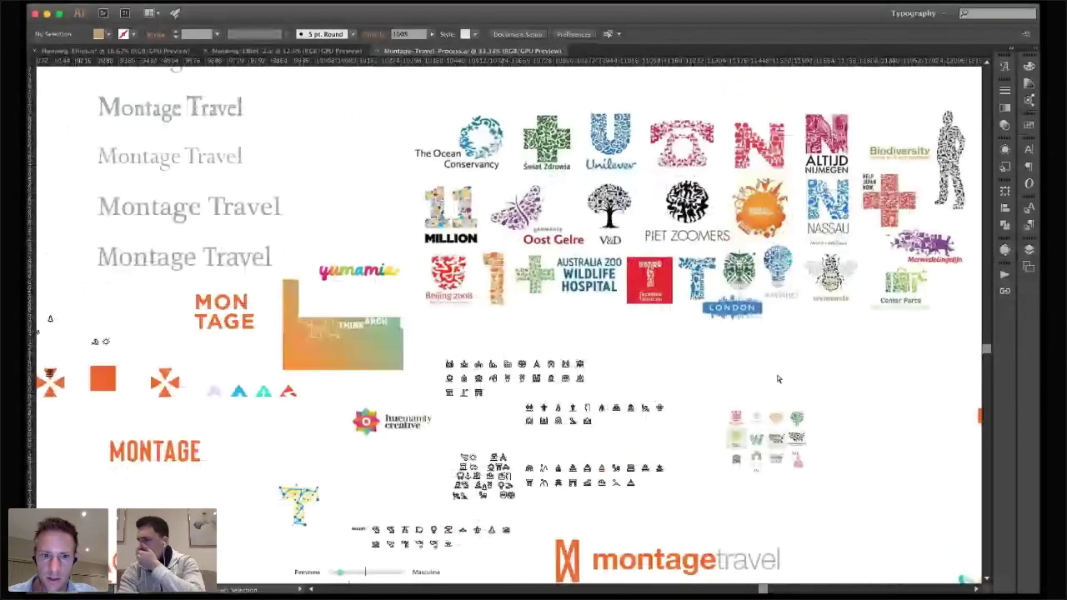
pyautogui.press('super+equal')
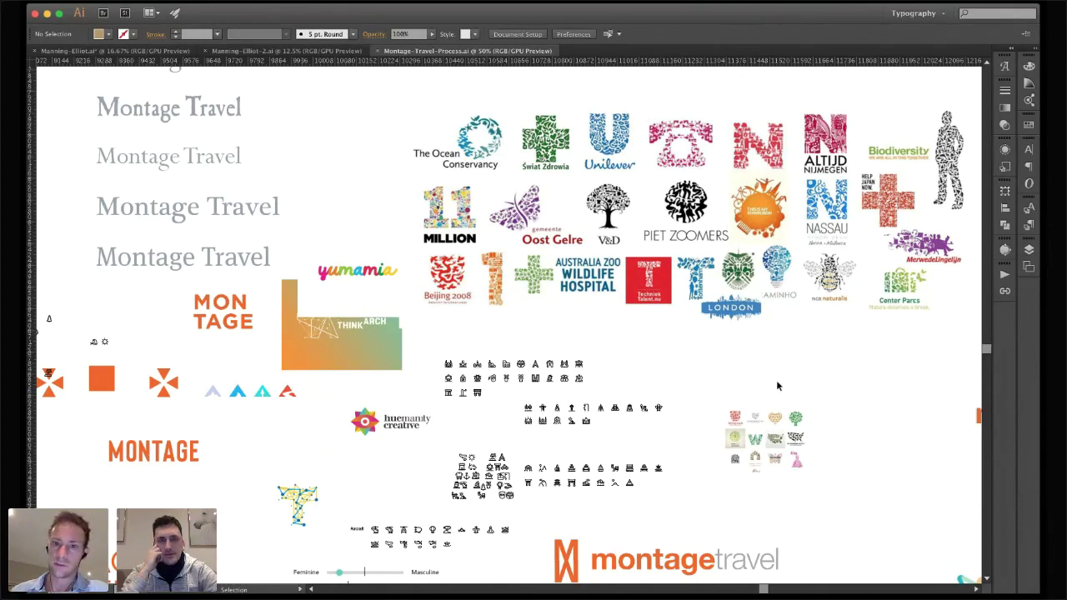
# Examine the landmark and transport line icon sets beside the huemanity creative reference at 150%
pyautogui.scroll(-3, 730, 415)
pyautogui.hscroll(2, 731, 415)
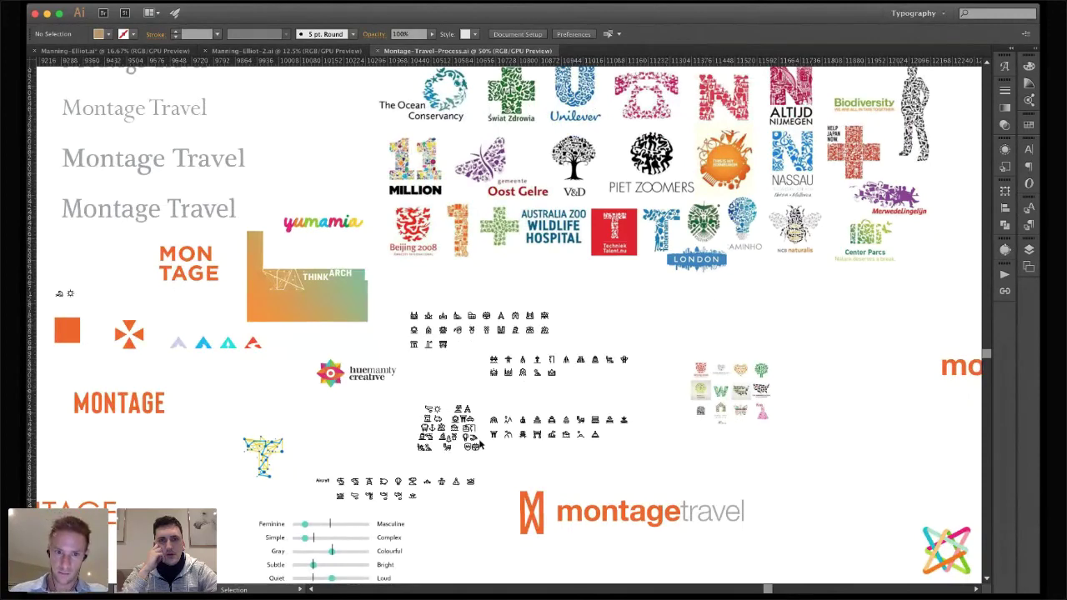
pyautogui.scroll(2, 481, 446)
pyautogui.scroll(2, 479, 450)
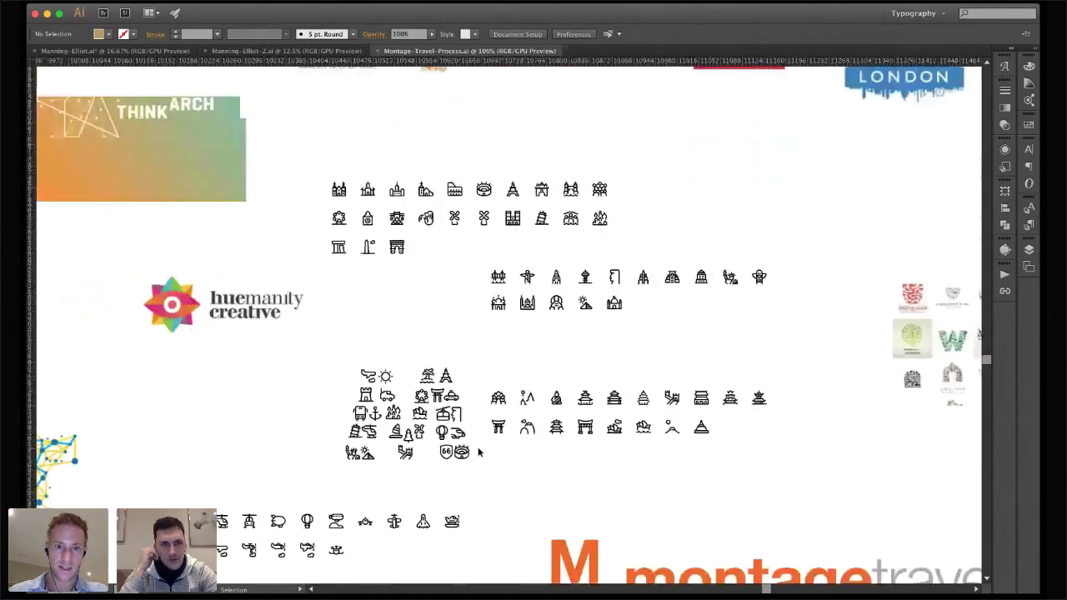
pyautogui.scroll(-2, 480, 451)
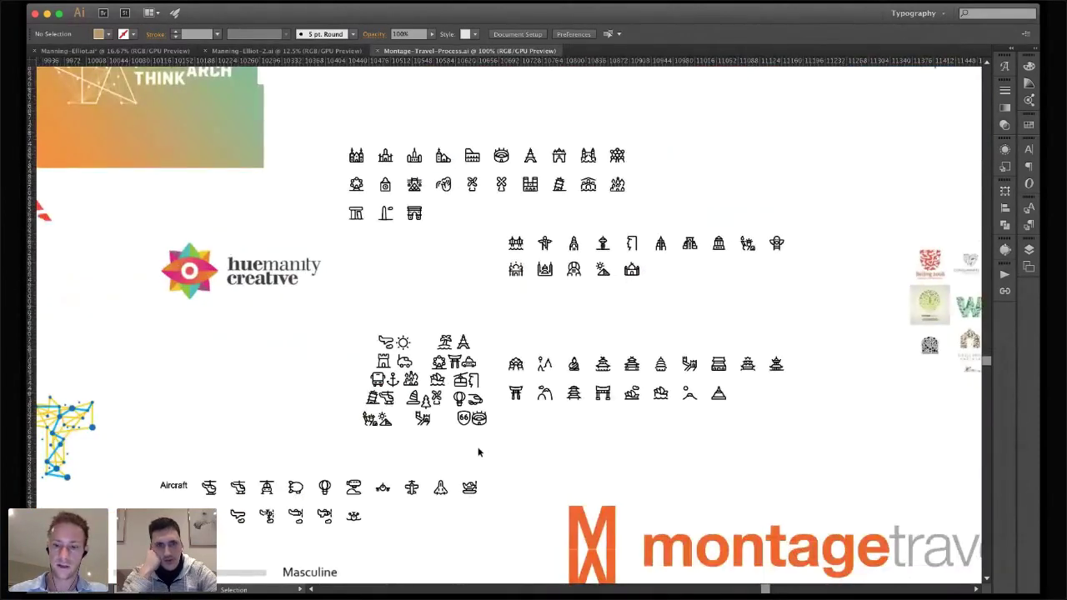
pyautogui.press('super+equal')
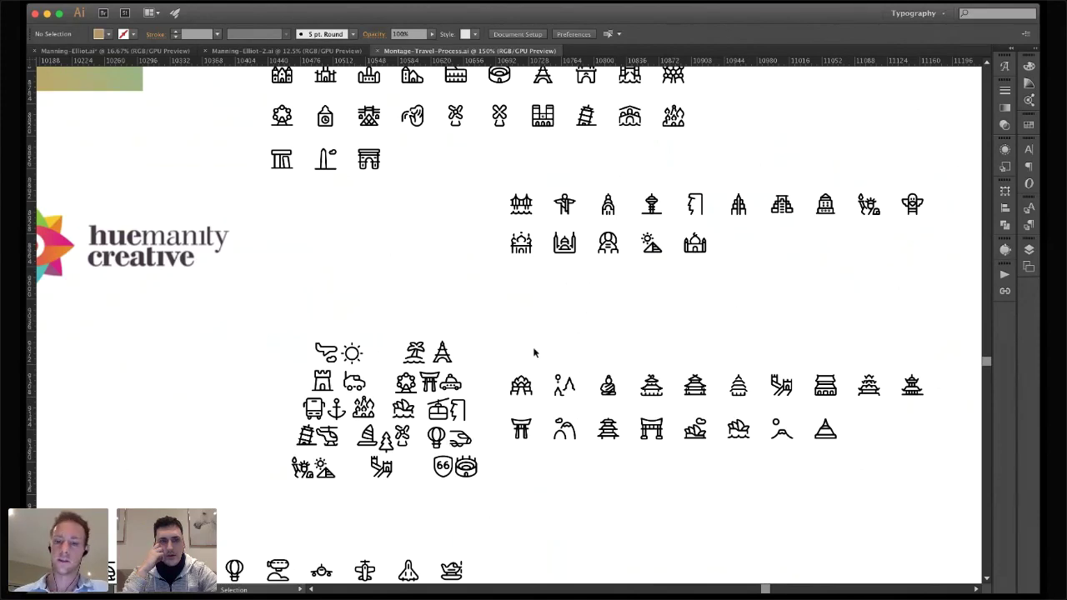
pyautogui.press('a')
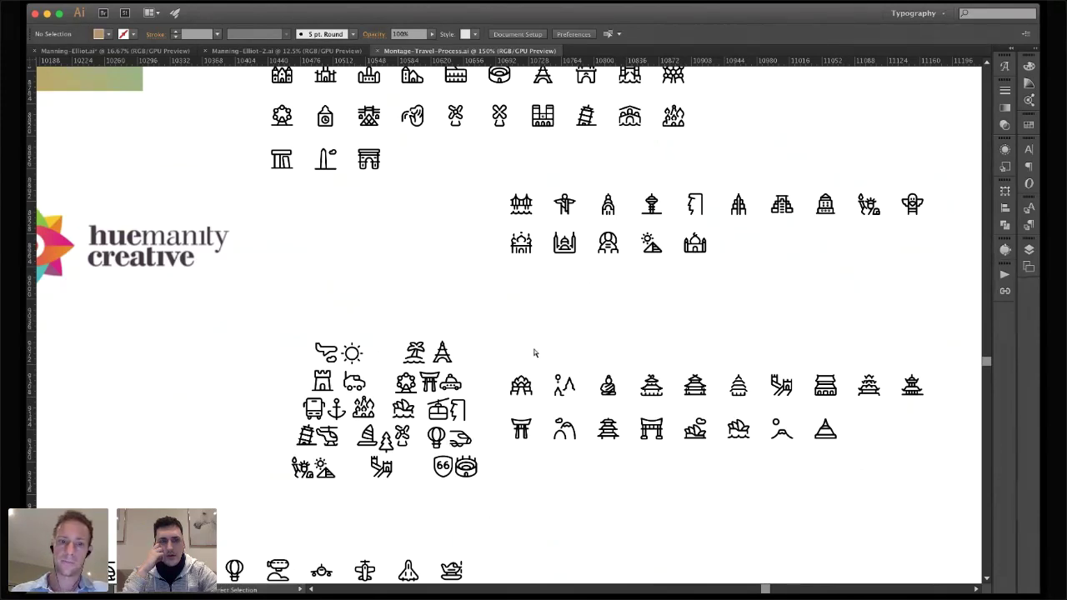
# Examine the brand personality slider chart, from Feminine–Masculine to Adventure–Secure, below the aircraft icons at 100%
pyautogui.hotkey('ctrl', '-')
pyautogui.hotkey('ctrl', '-')
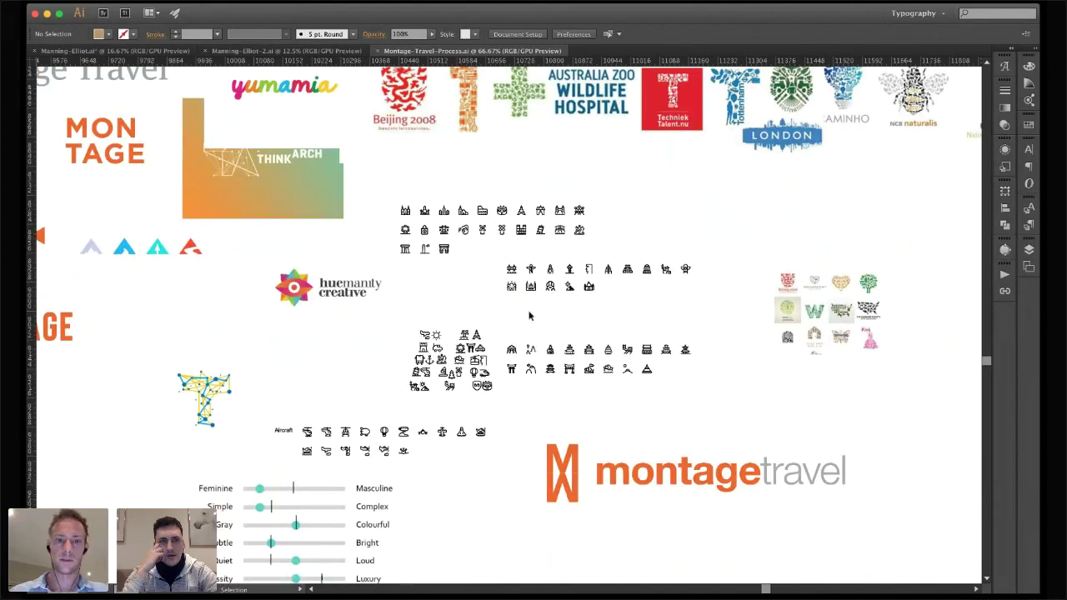
pyautogui.hscroll(-5, 507, 319)
pyautogui.scroll(2, 507, 319)
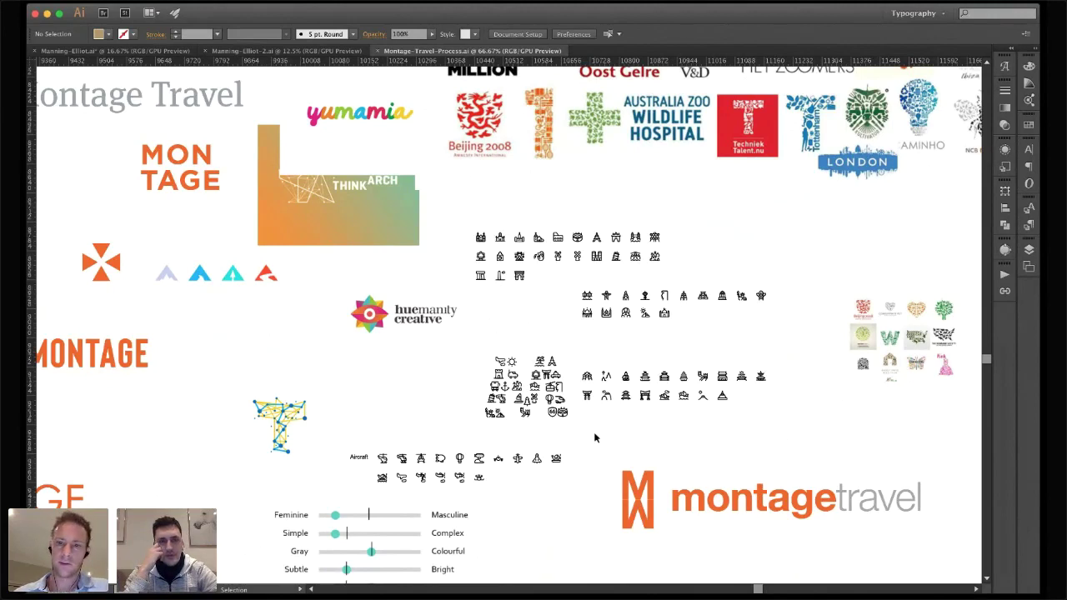
pyautogui.scroll(-10, 595, 438)
pyautogui.hscroll(-3, 595, 438)
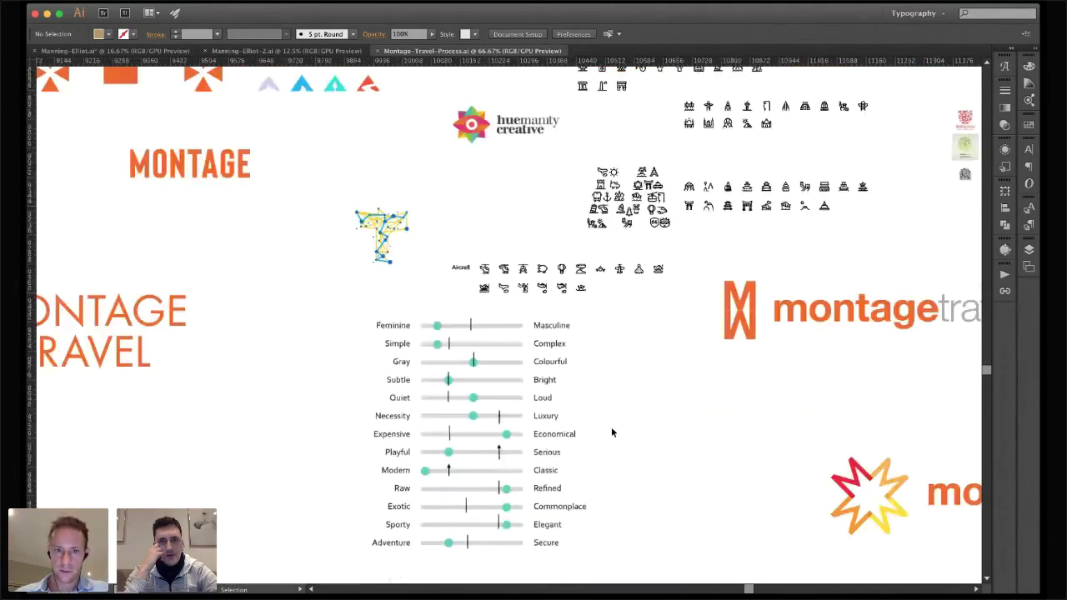
pyautogui.press('super+equal')
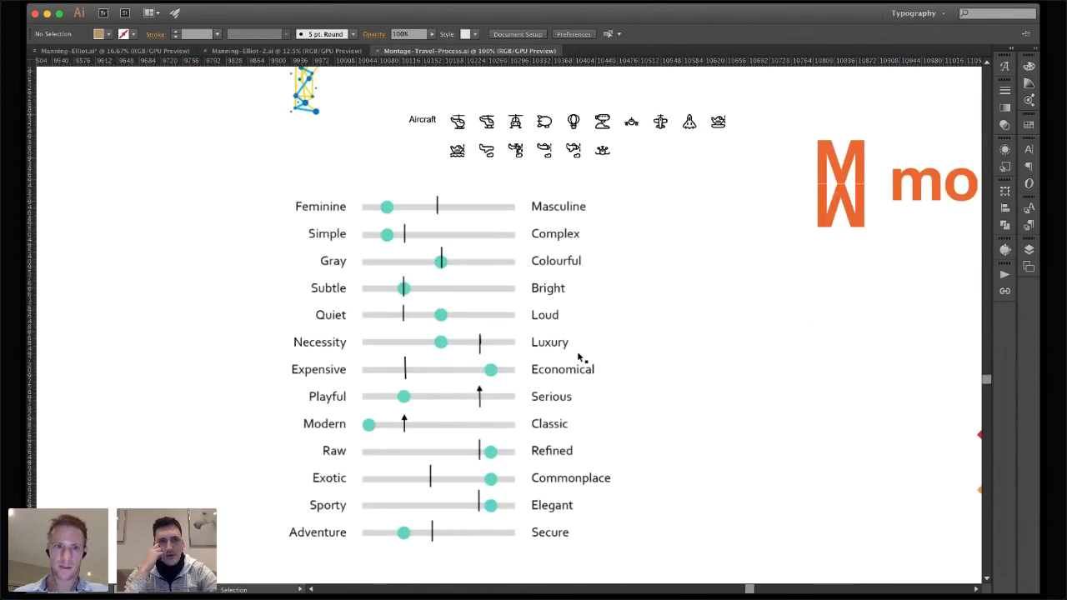
pyautogui.click(569, 339)
pyautogui.click(705, 323)
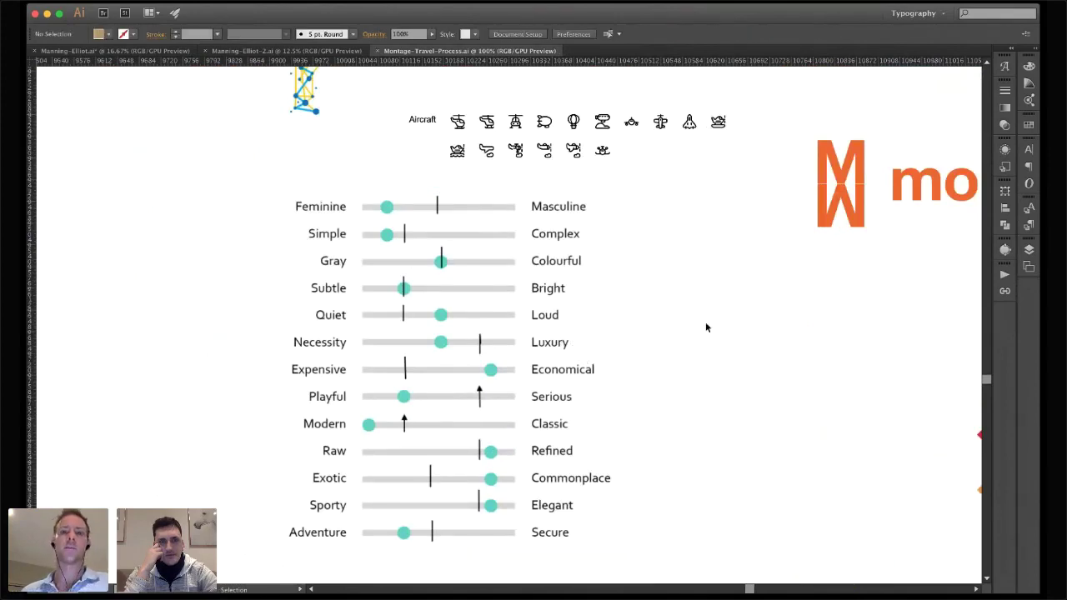
# Select the personality slider chart to point it out on the sheet, and clear the selection
pyautogui.scroll(-1, 705, 328)
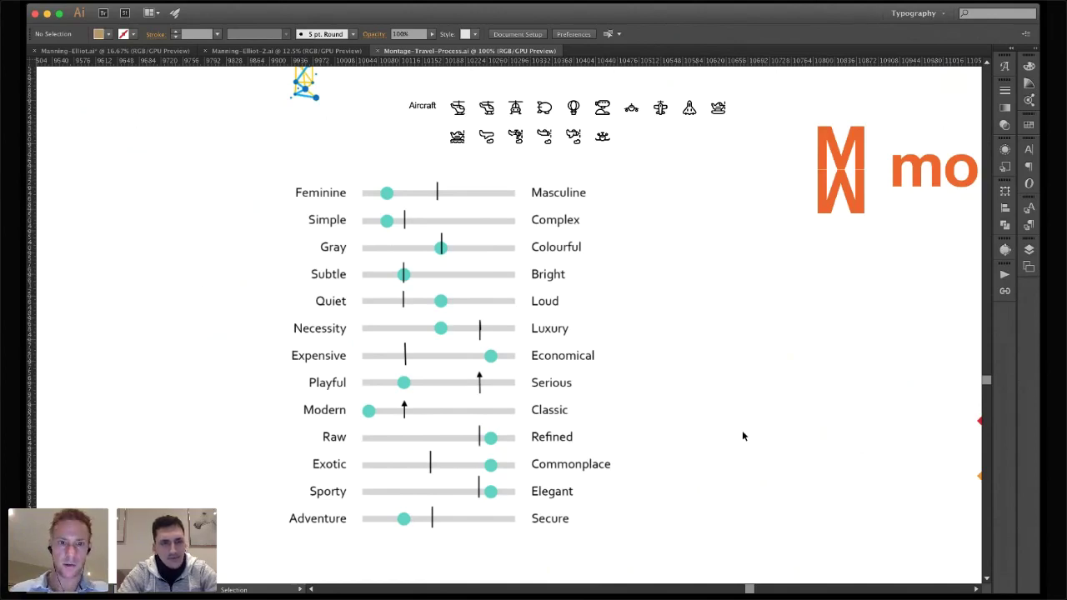
pyautogui.click(618, 367)
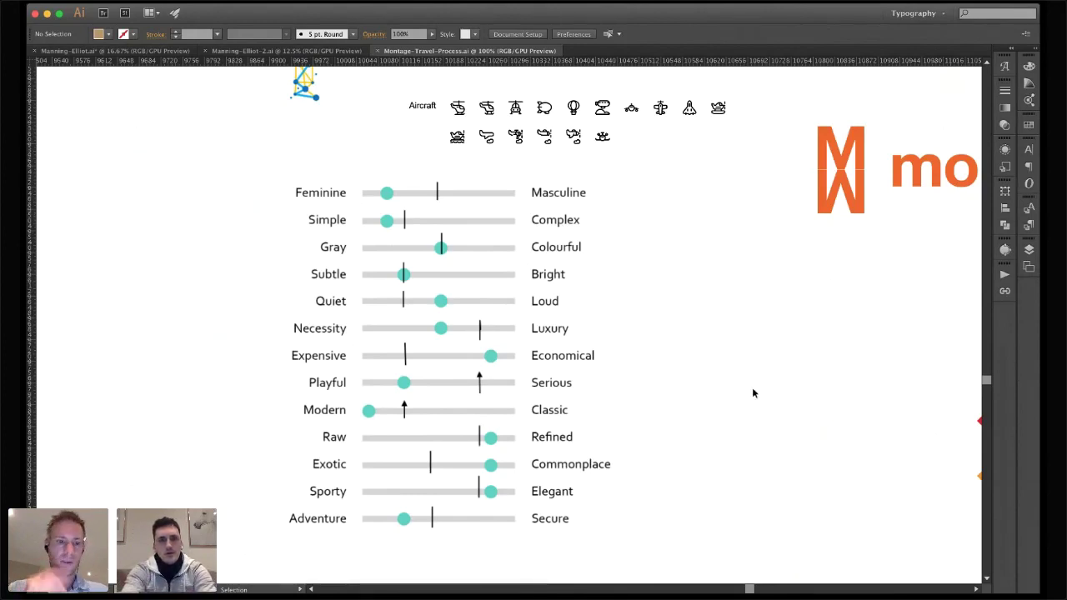
pyautogui.moveTo(180, 171); pyautogui.dragTo(405, 361)
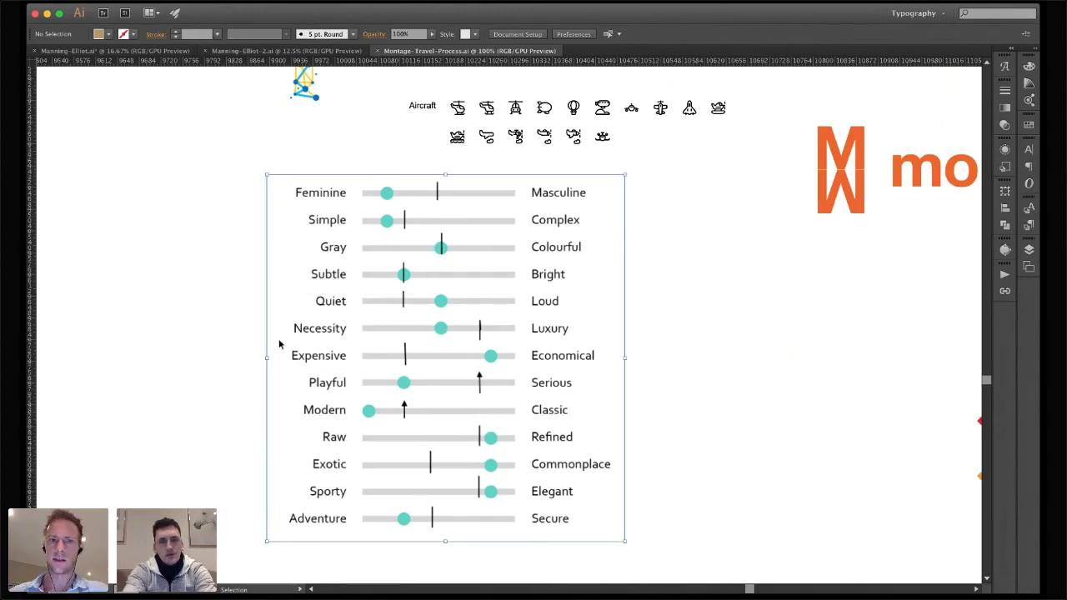
pyautogui.click(636, 289)
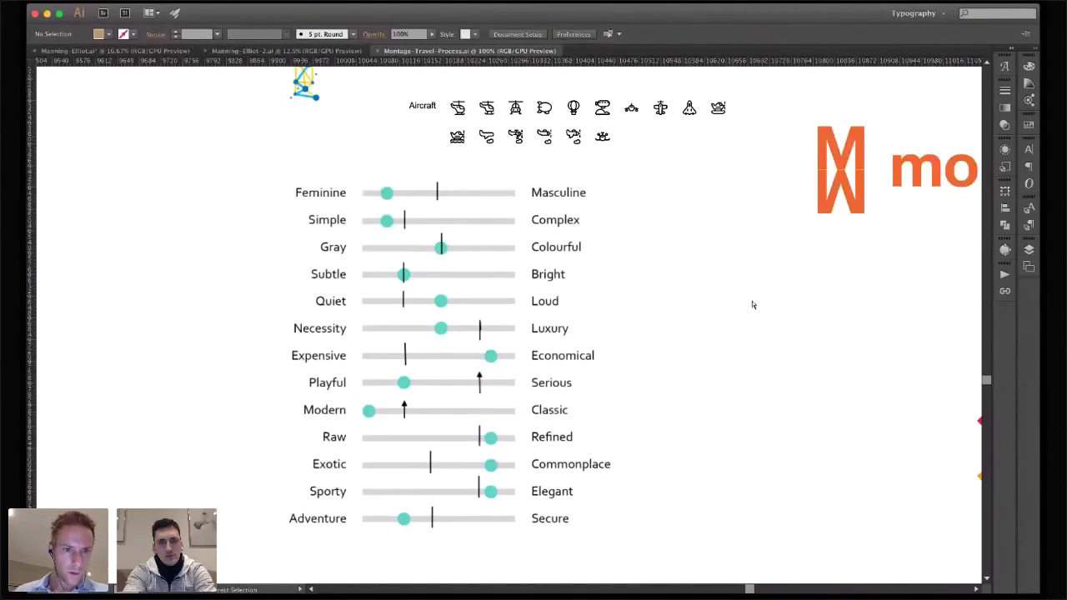
# Compare the slider chart with the surrounding orange Montage wordmarks and typeface trials, and view the whole sheet at 6.25%
pyautogui.press('super+minus')
pyautogui.press('super+minus')
pyautogui.press('super+minus')
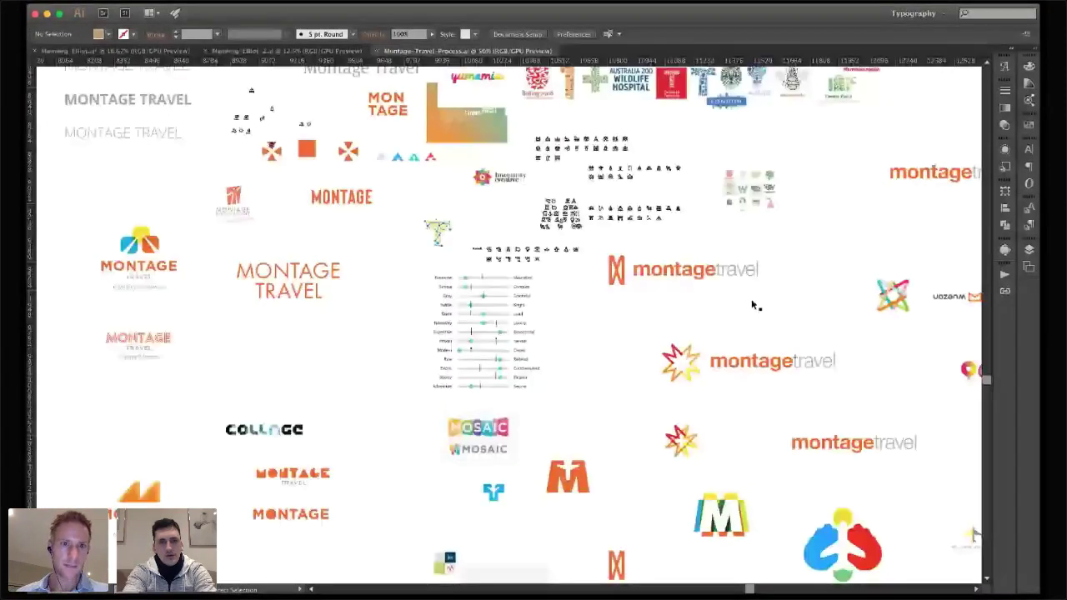
pyautogui.hscroll(-5, 753, 306)
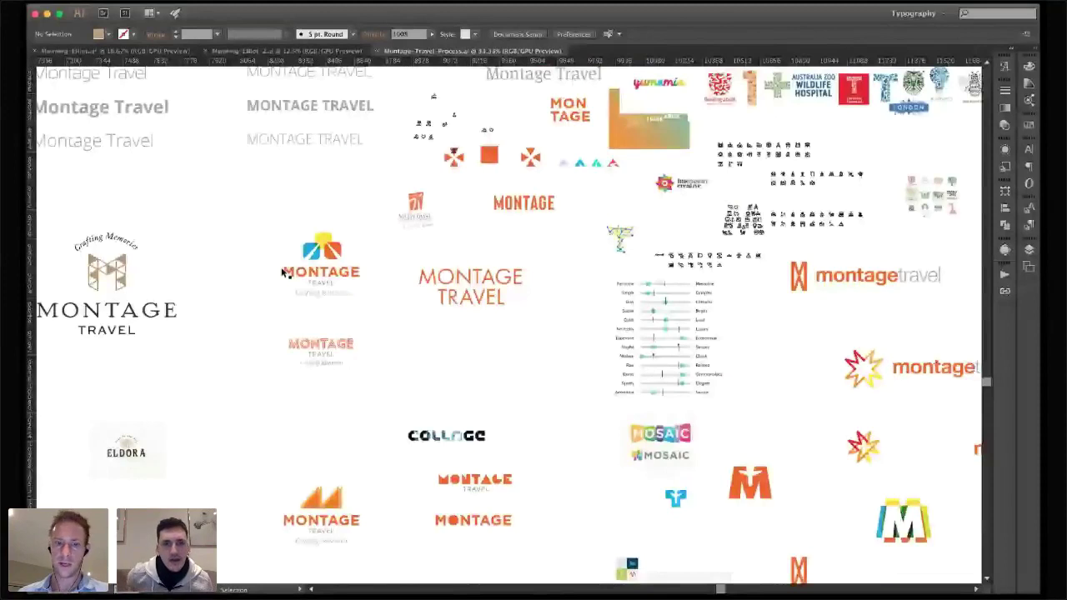
pyautogui.press('super+minus')
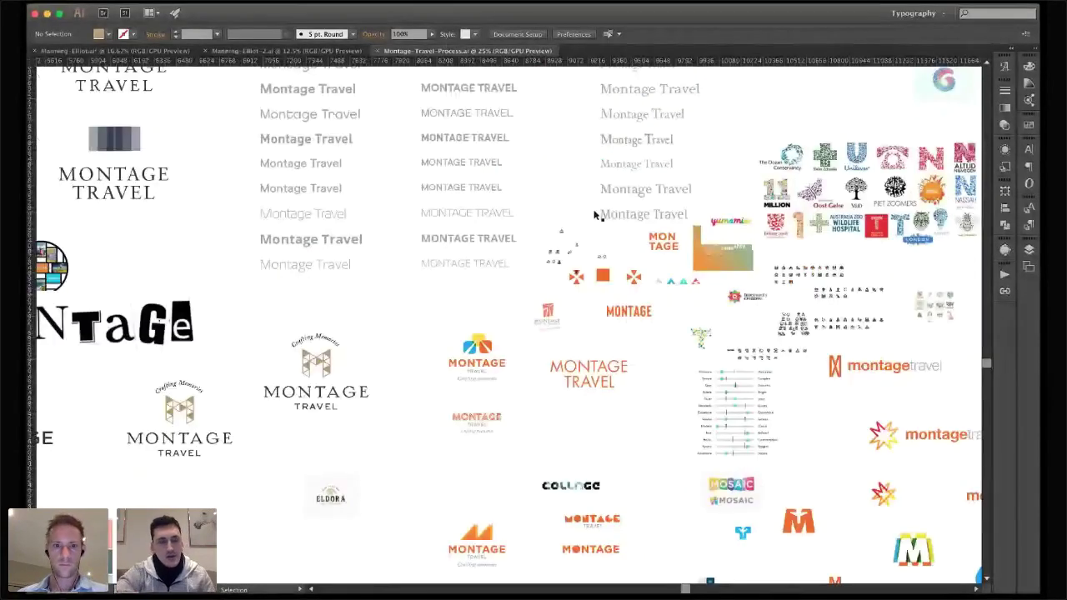
pyautogui.press('super+minus')
pyautogui.press('super+minus')
pyautogui.press('super+minus')
pyautogui.press('super+minus')
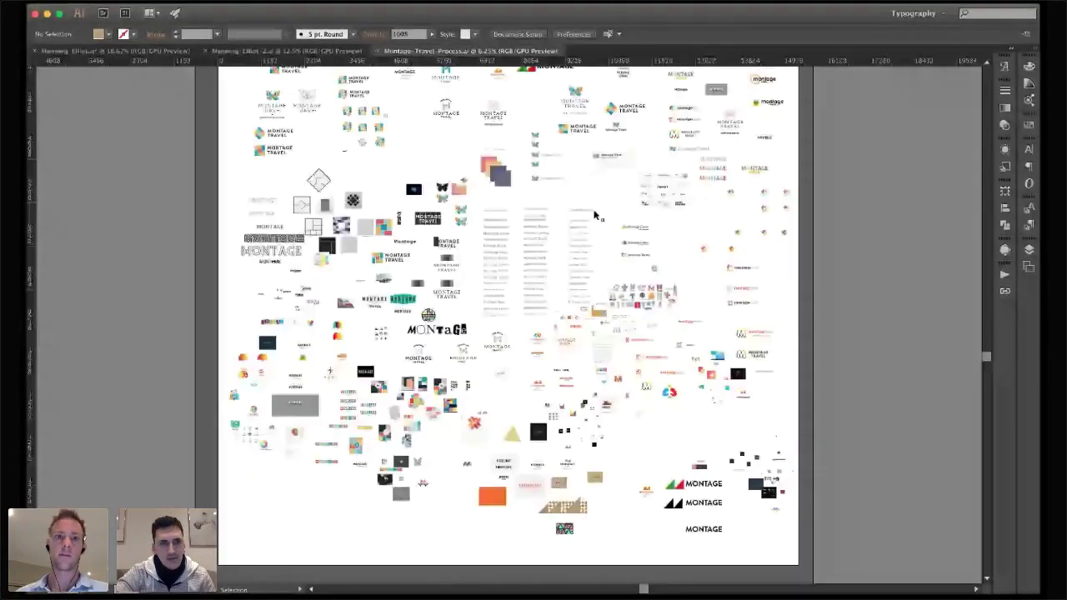